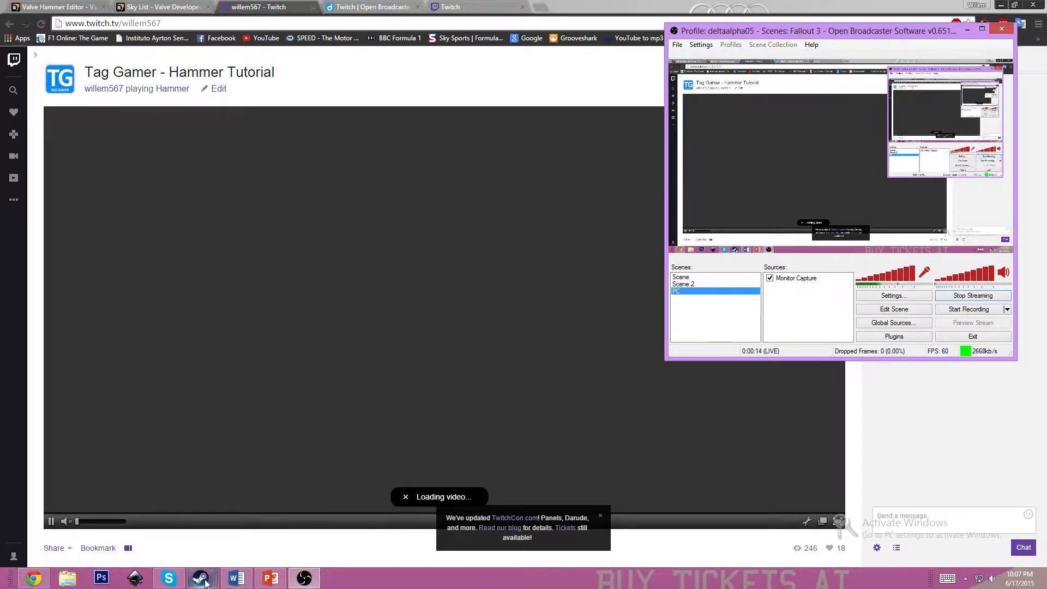
Switch to the Steam chat with the friend and send the message "Fixed"
mouse_move(201, 578)
left_click(116, 521)
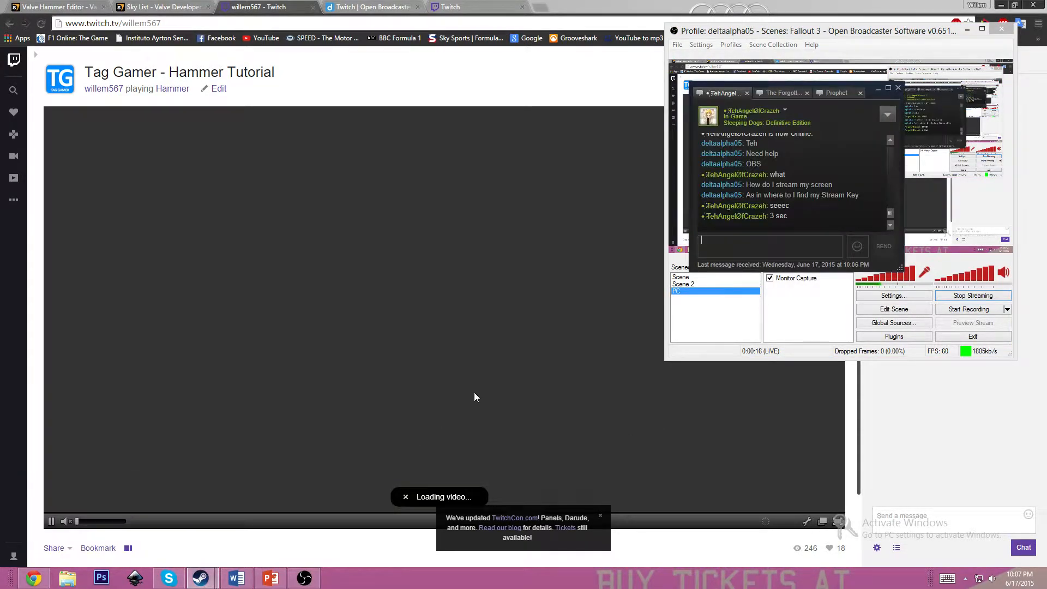
type("Fixed")
key("Return")
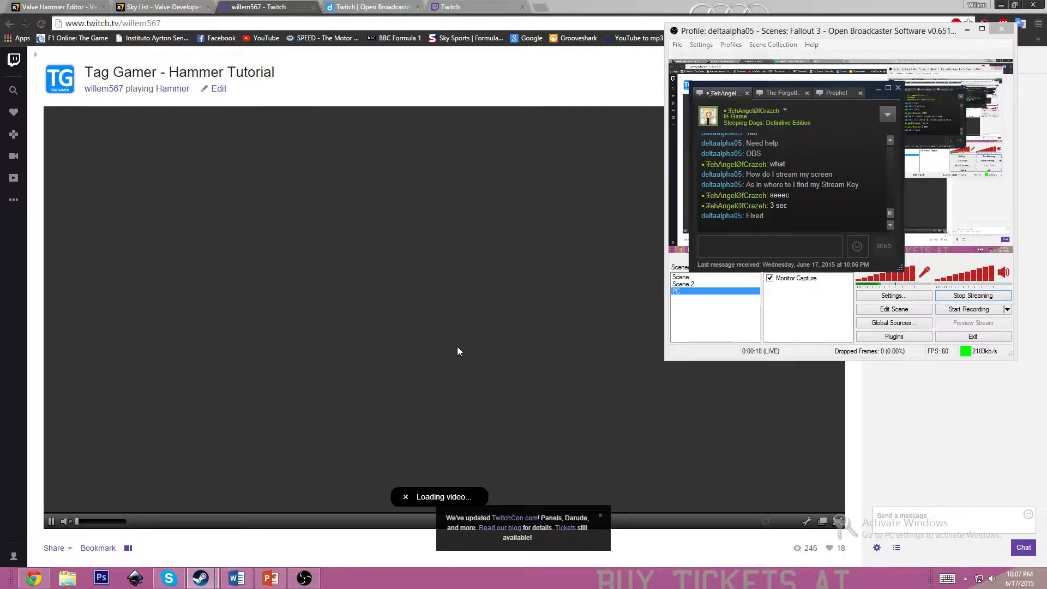
Return to the Twitch channel page and turn the stream player's volume all the way down
left_click(465, 215)
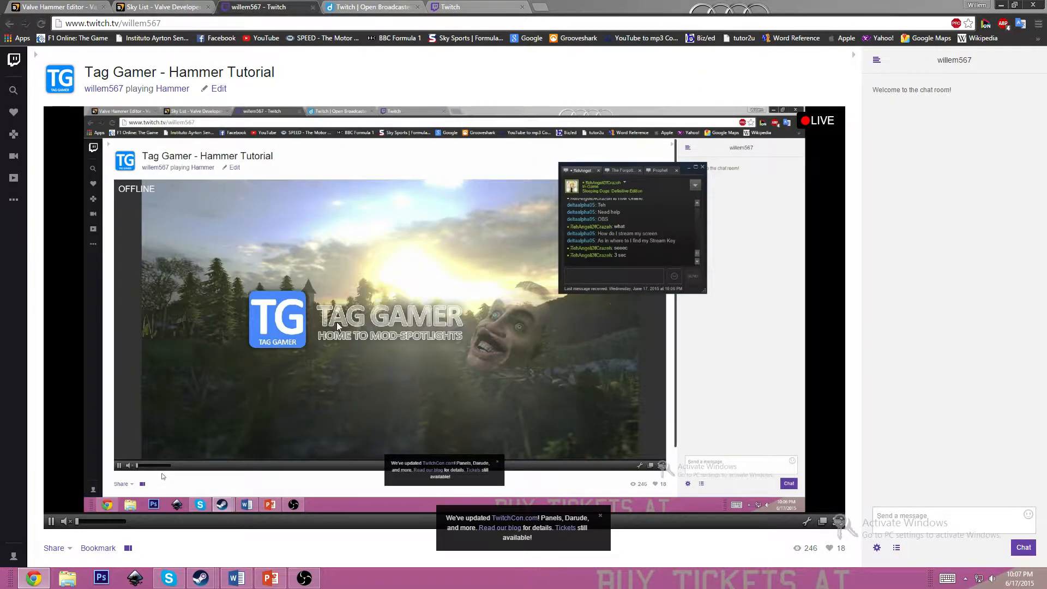
left_click(111, 521)
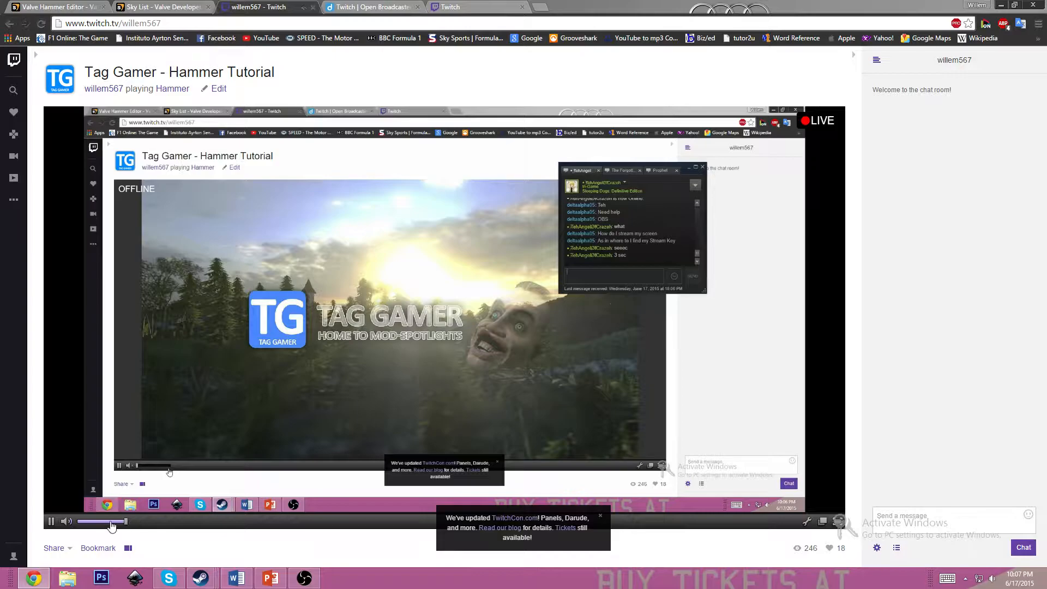
left_click_drag(108, 525, 77, 525)
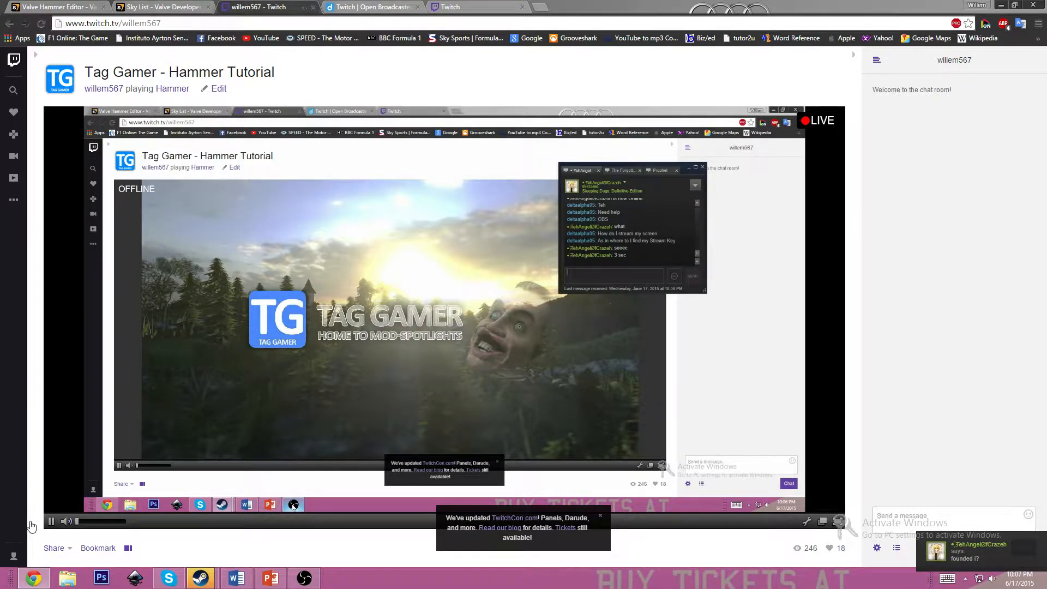
Close the Twitch channel, Open Broadcaster help and Twitch tabs, and minimize the browser
left_click(312, 7)
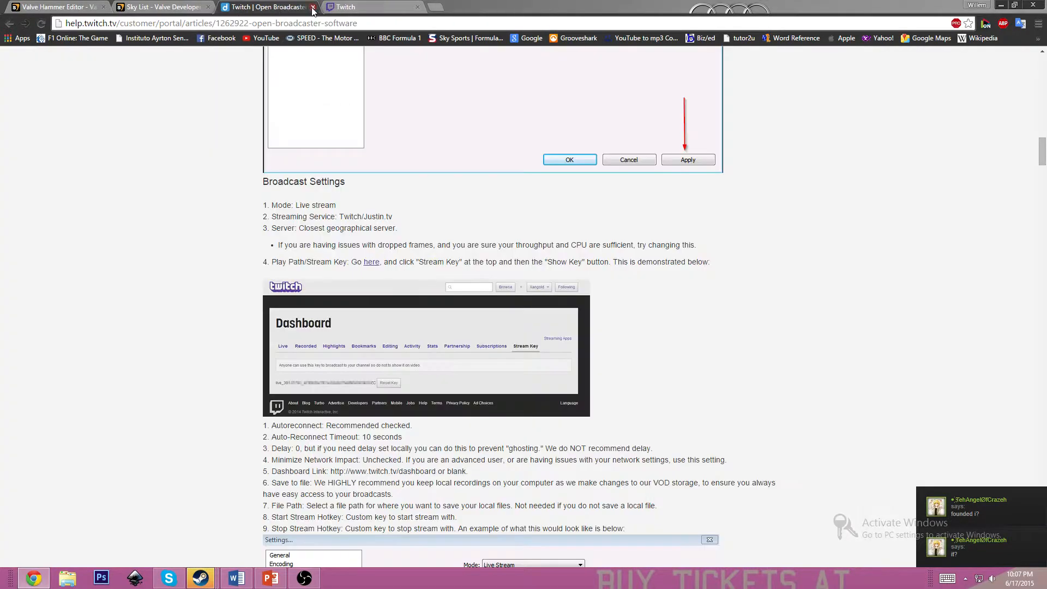
left_click(312, 7)
left_click(312, 7)
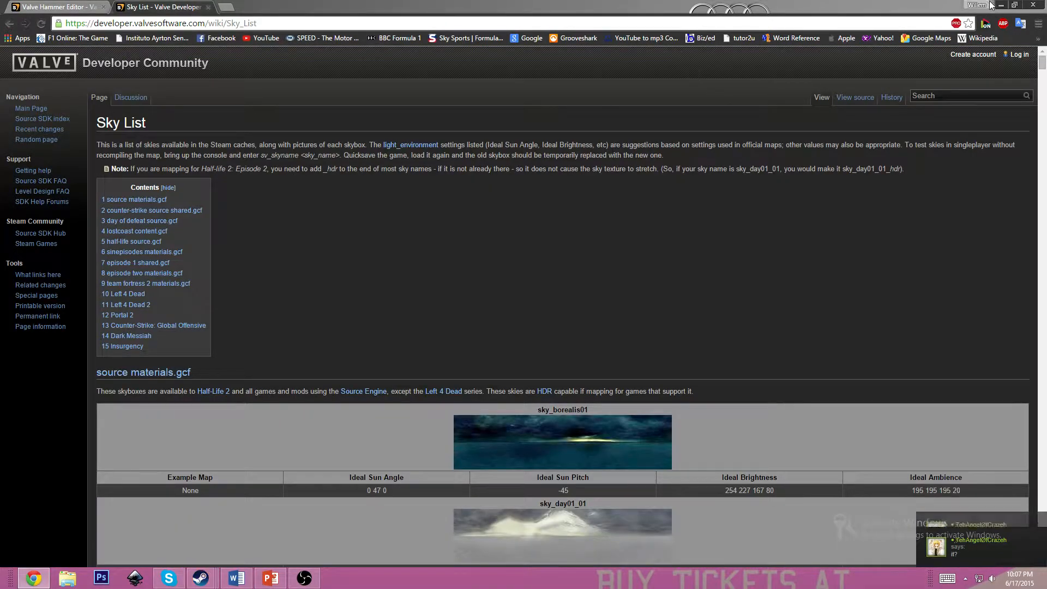
left_click(997, 6)
left_click(785, 32)
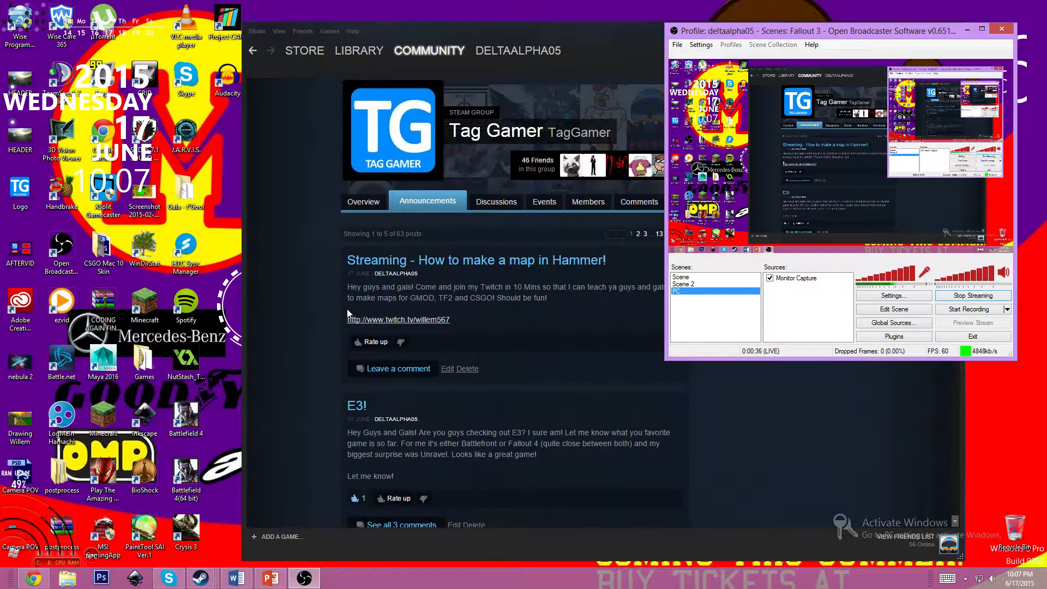
Switch back to Chrome and load the streamer's own Twitch channel page in a new tab
left_click(33, 577)
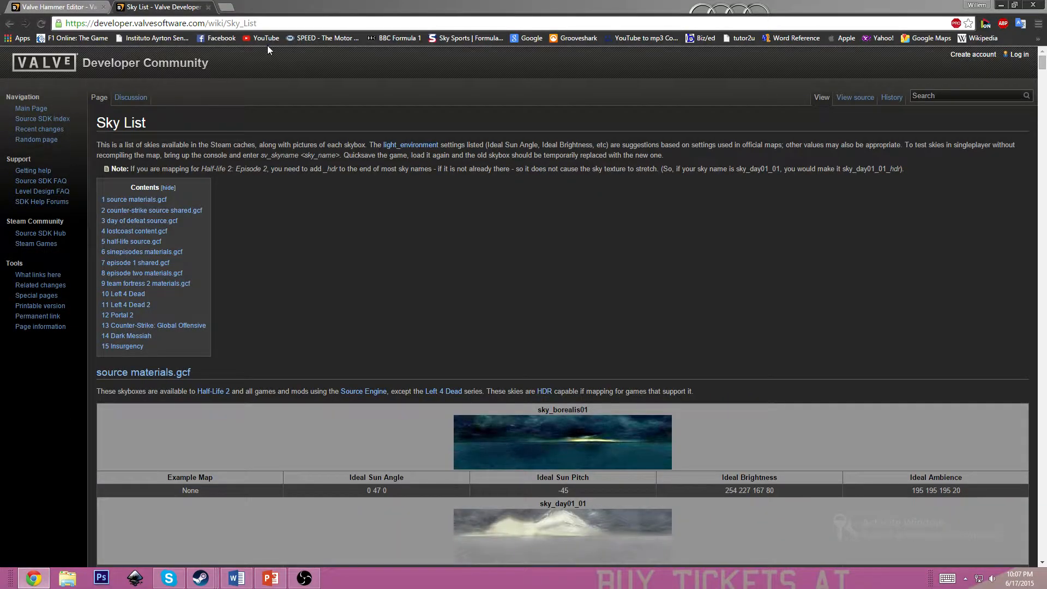
left_click(225, 6)
type("t")
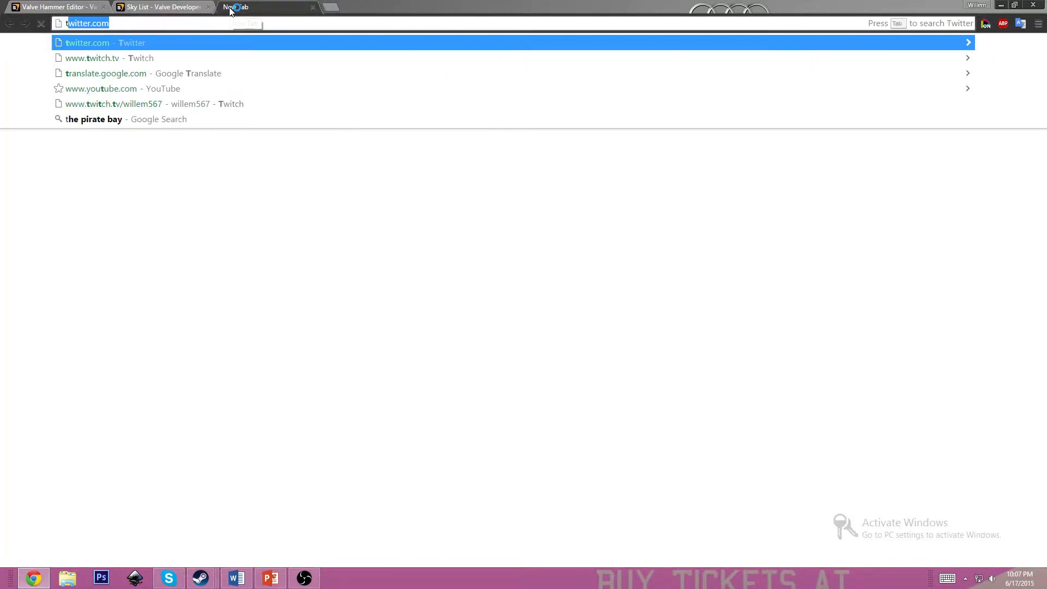
type("w")
key("Down")
key("Down")
key("Down")
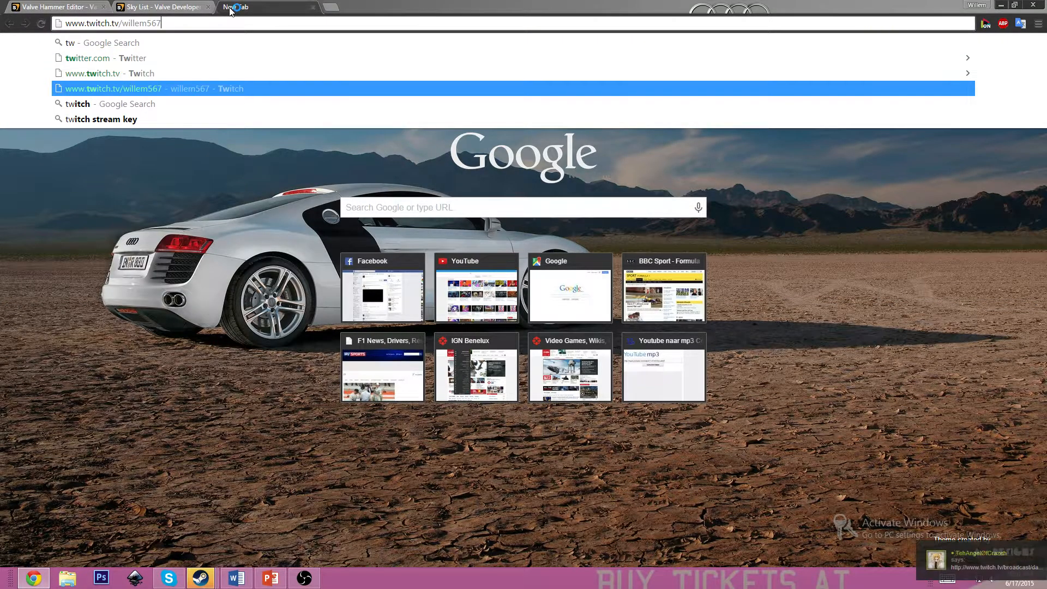
key("Return")
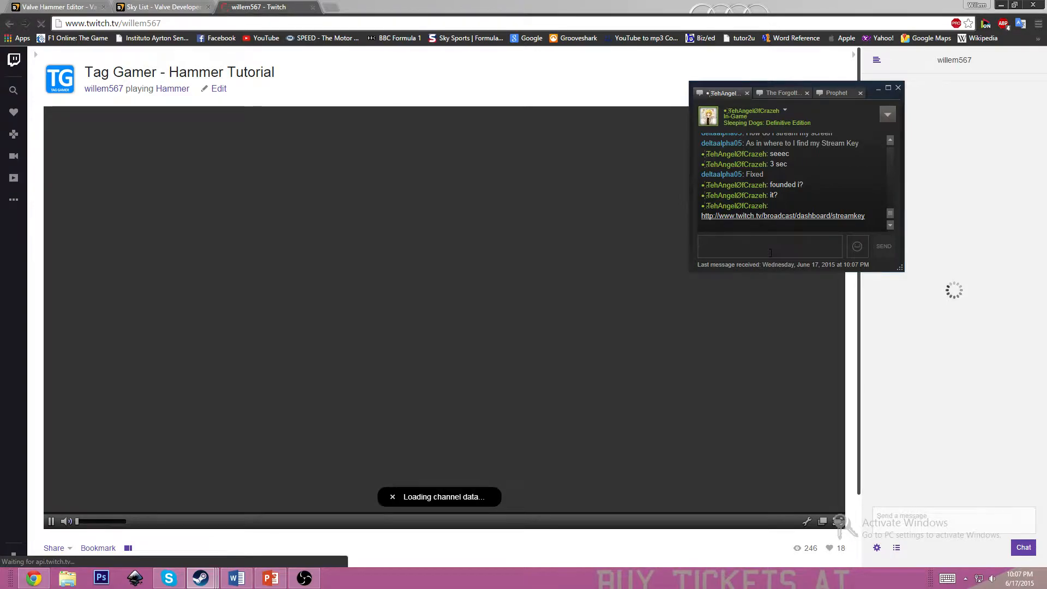
Reply to the friend in the Steam chat with the messages "yep" and "fixed"
type("yep")
key("Return")
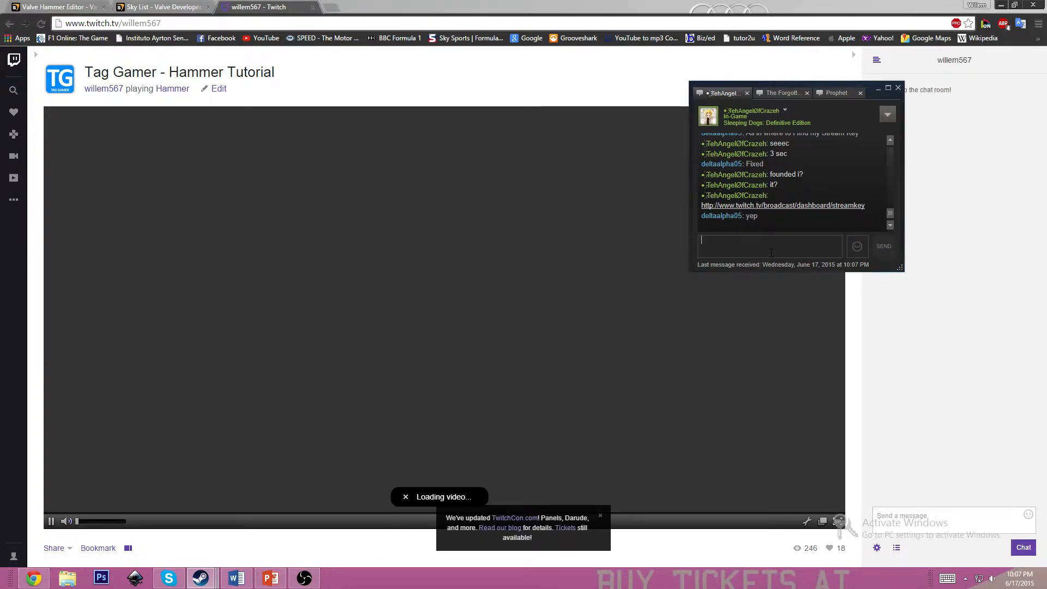
type("fix")
key("Return")
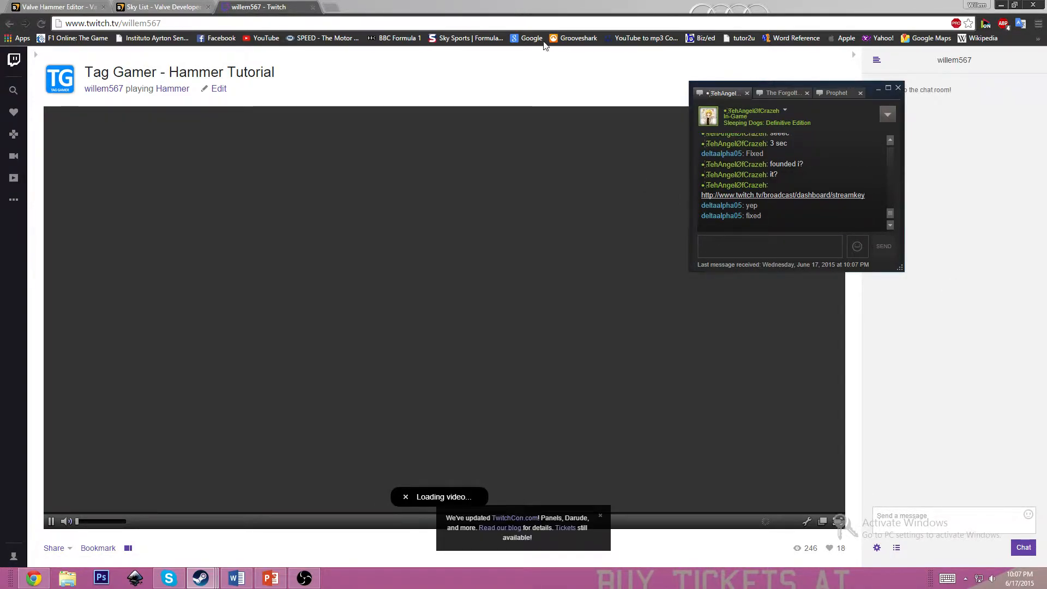
triple_click(456, 77)
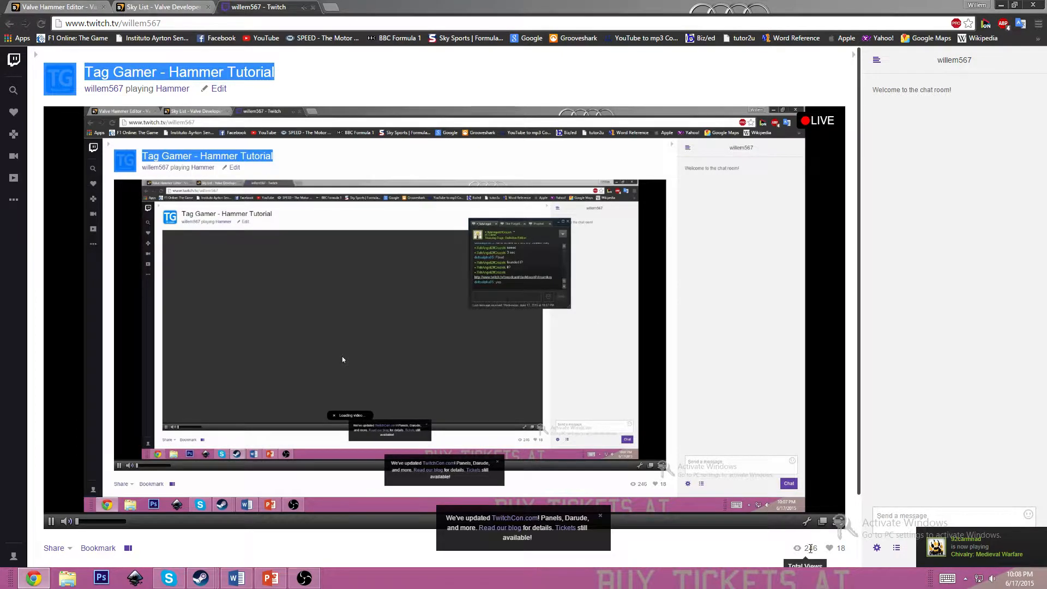
scroll(779, 549, "down", 2)
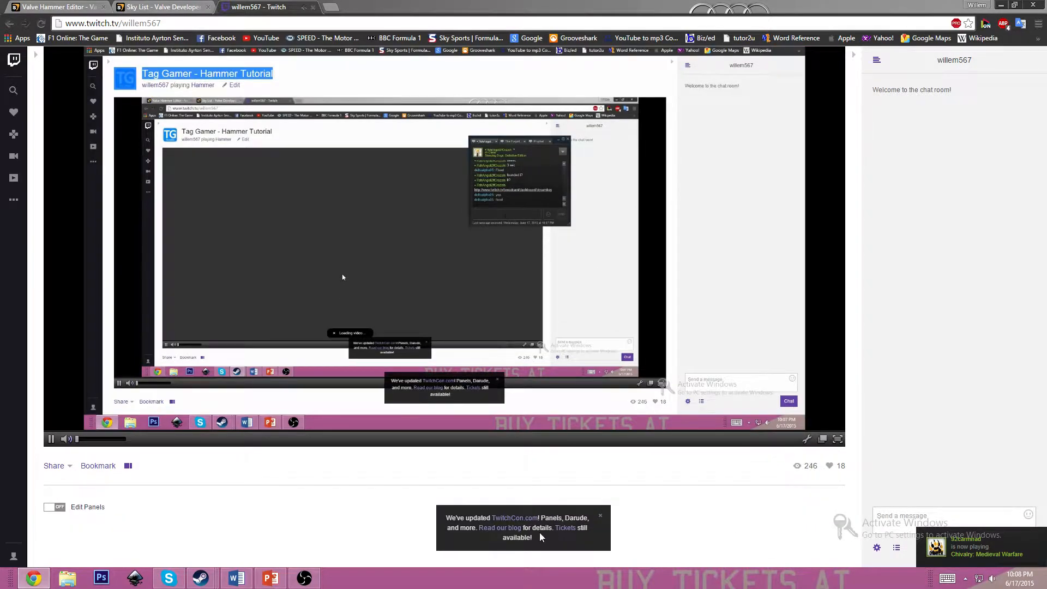
scroll(227, 524, "up", 2)
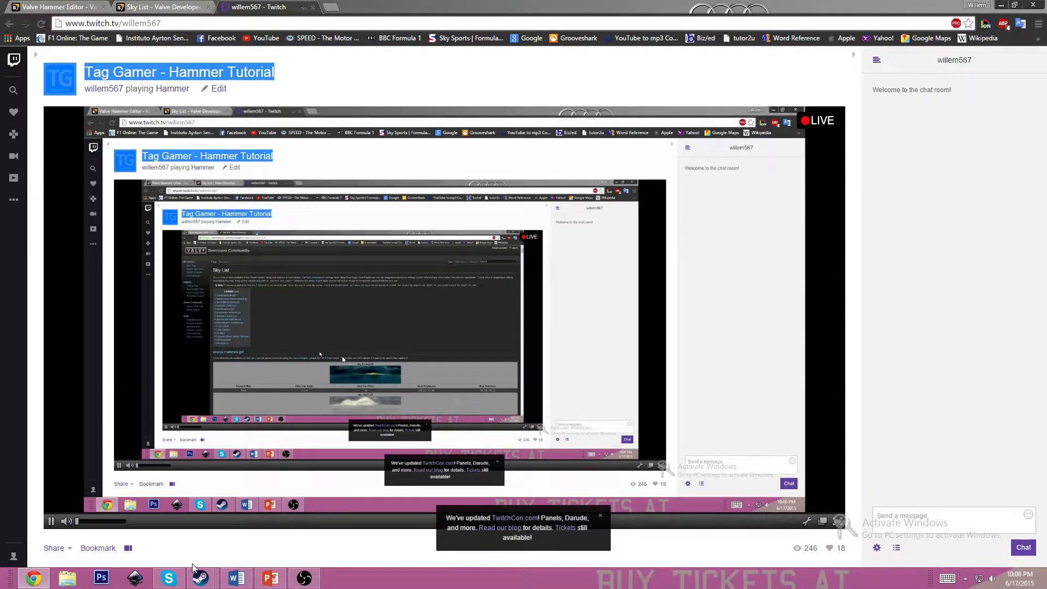
left_click(201, 578)
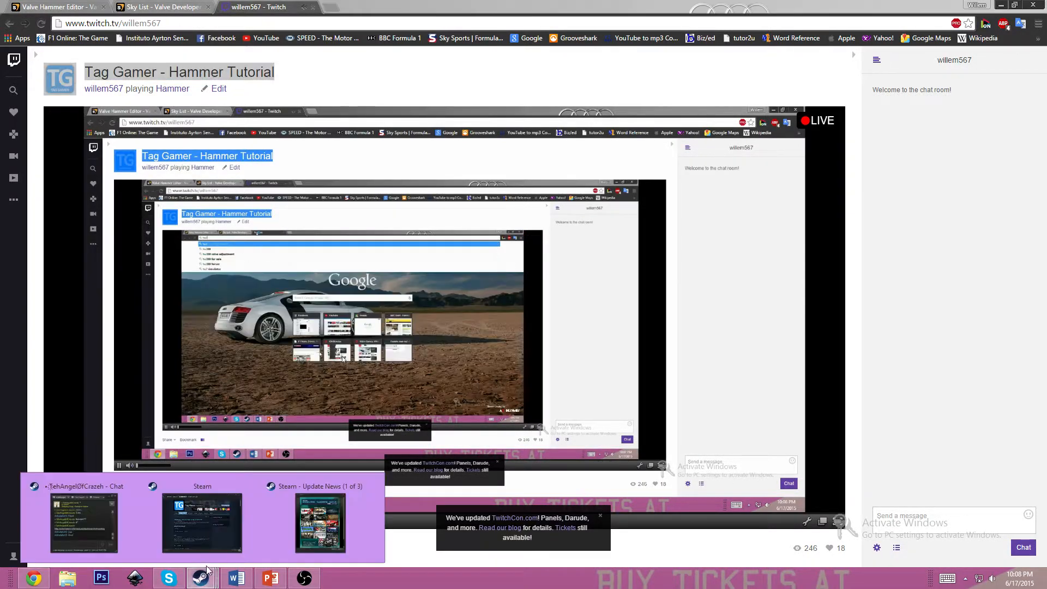
left_click(87, 523)
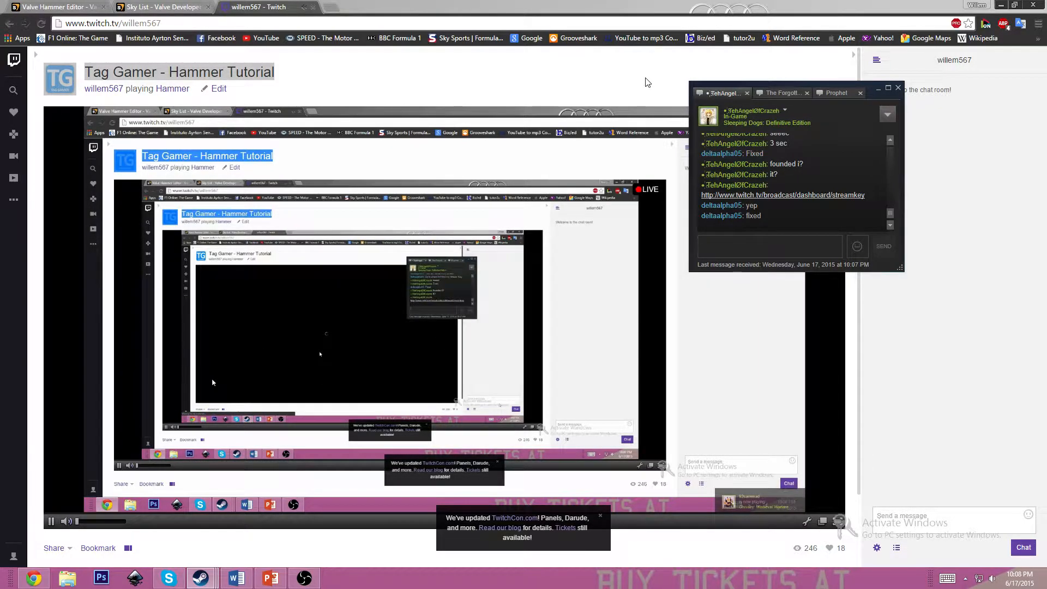
left_click(512, 80)
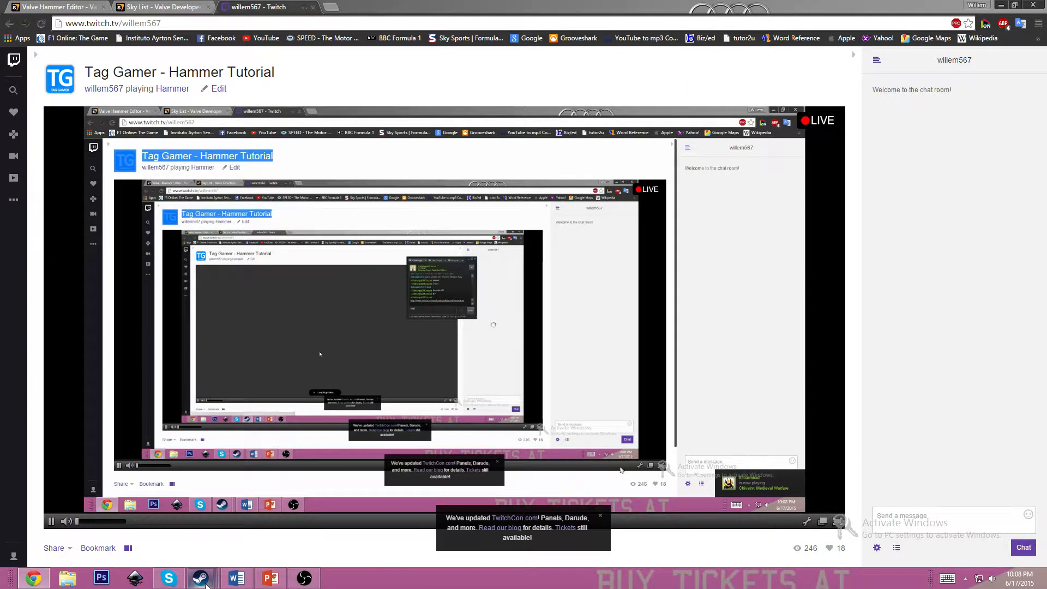
mouse_move(203, 580)
left_click(124, 537)
left_click(648, 364)
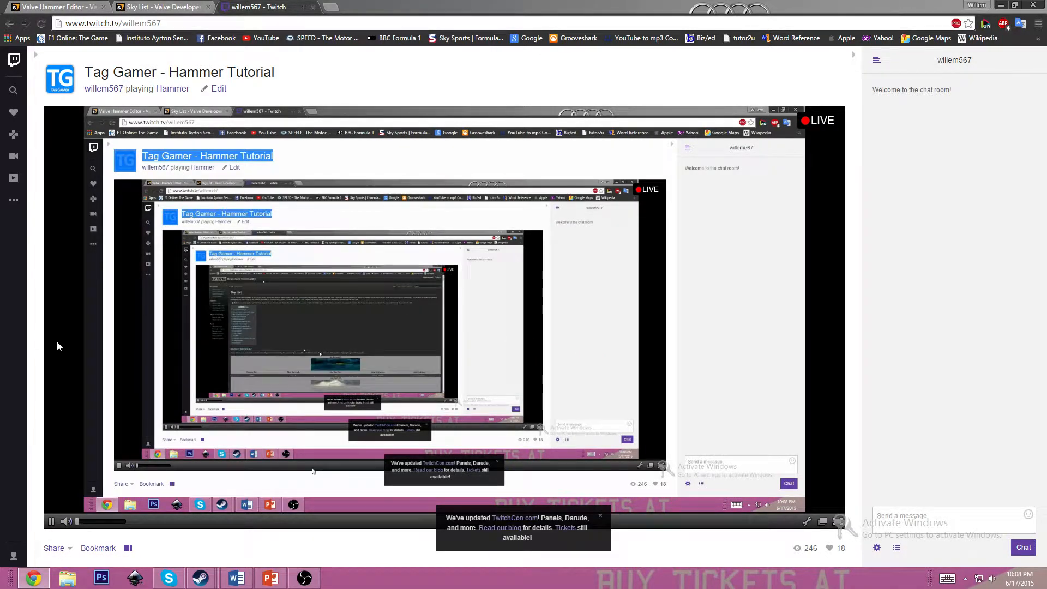
Bring up the Steam chat and send the friend "Teh. Streaming now" followed by ";)"
left_click(203, 577)
left_click(92, 524)
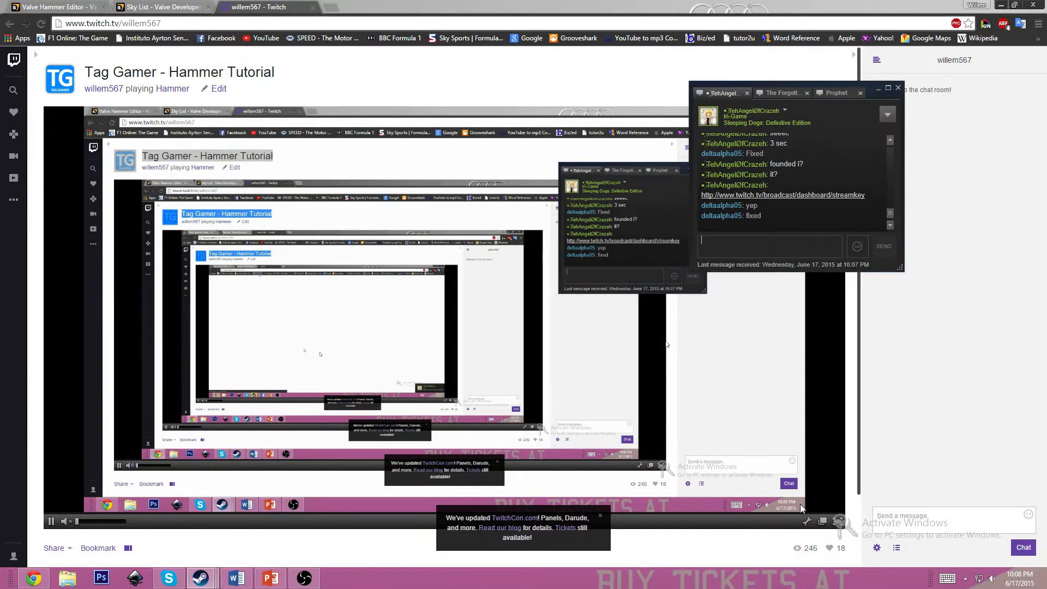
type("Teh. Stream")
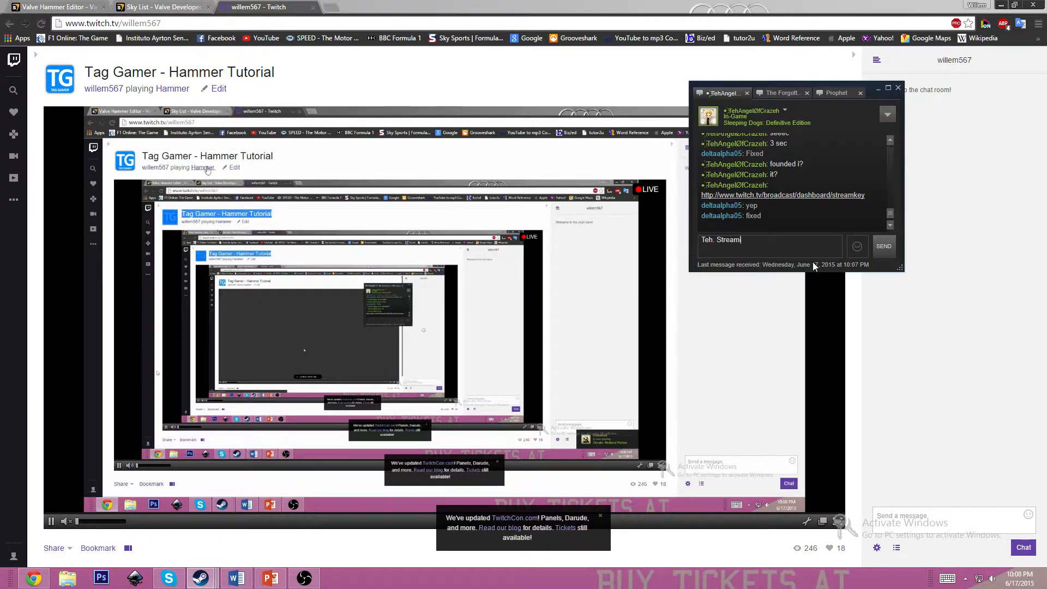
type("ing now")
key("Return")
type(";)")
key("Return")
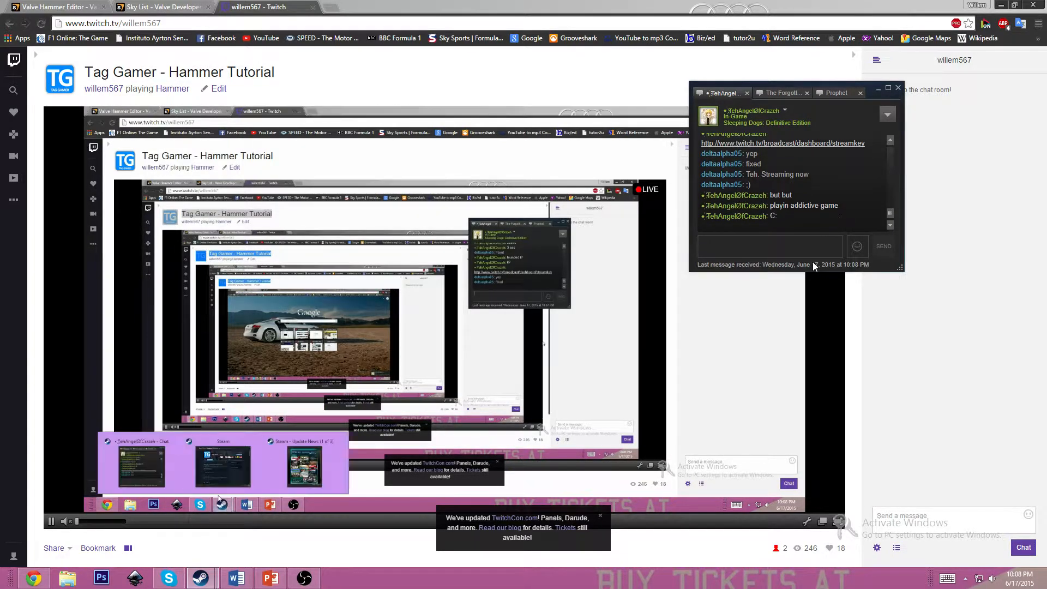
Answer the friend's messages with "Ok good for you ;)("
type("Ok")
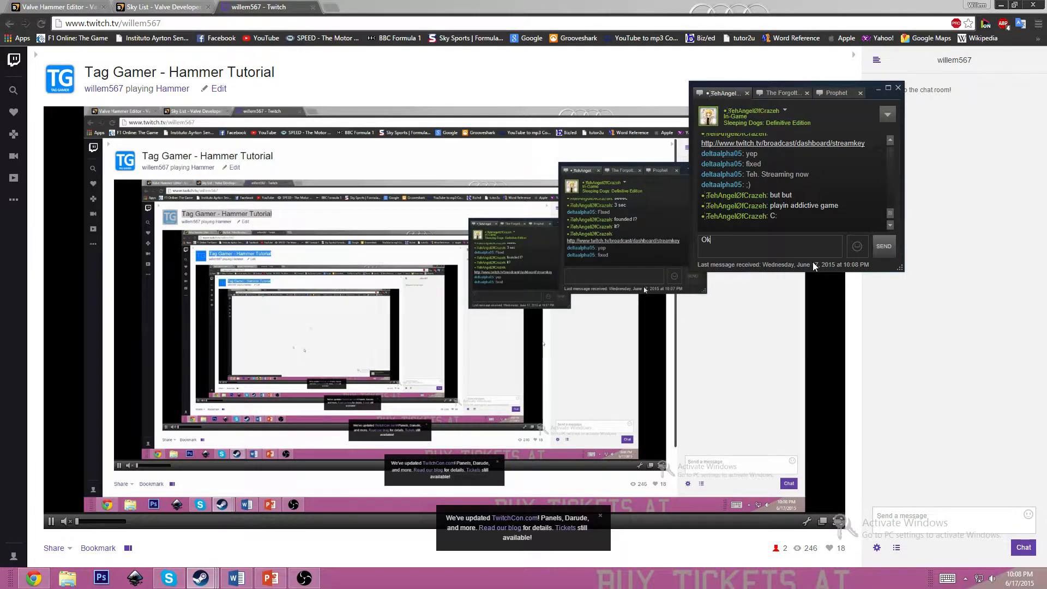
type(" good for you ;)(")
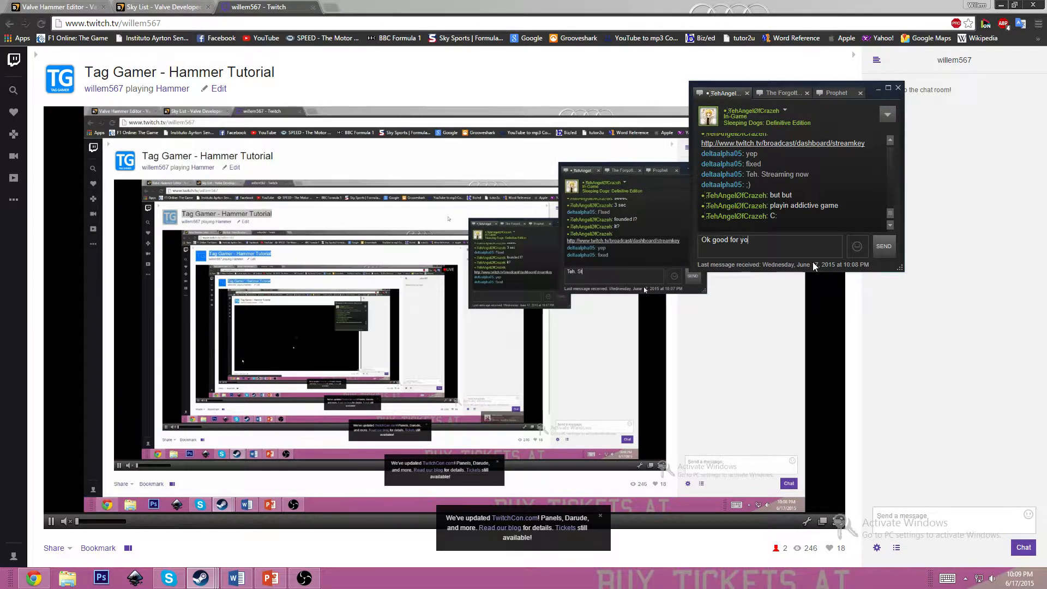
key("Return")
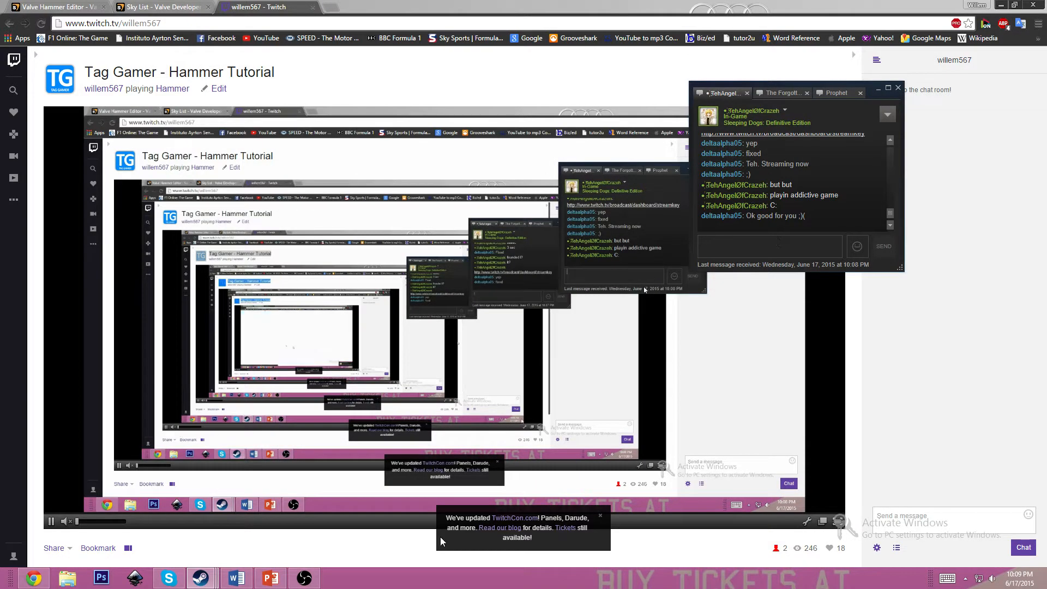
Switch to the main Steam window and open the Tag Gamer group's announcements from the account's groups
mouse_move(201, 576)
left_click(194, 534)
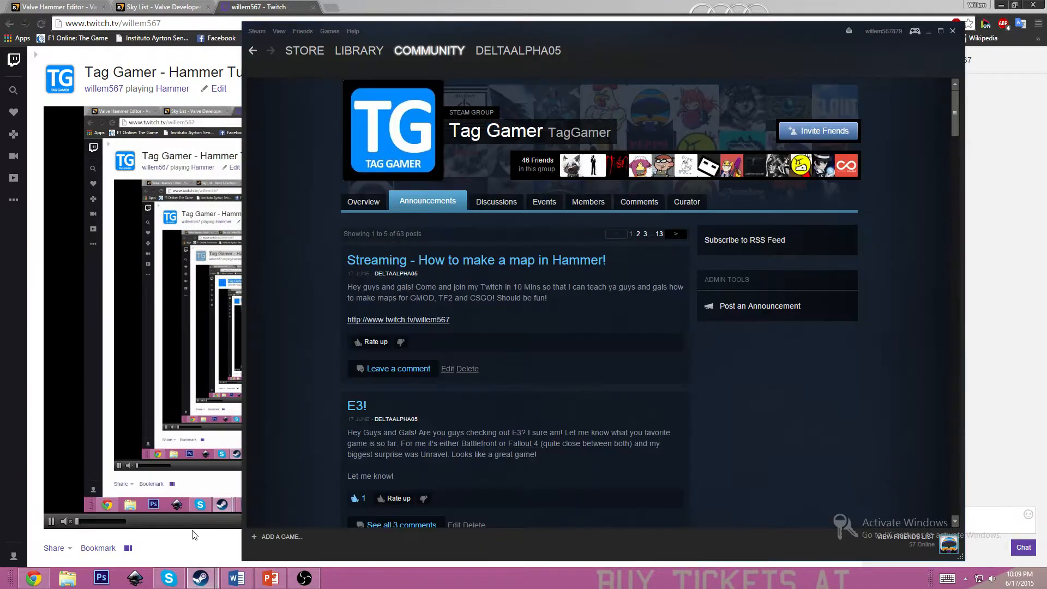
mouse_move(492, 65)
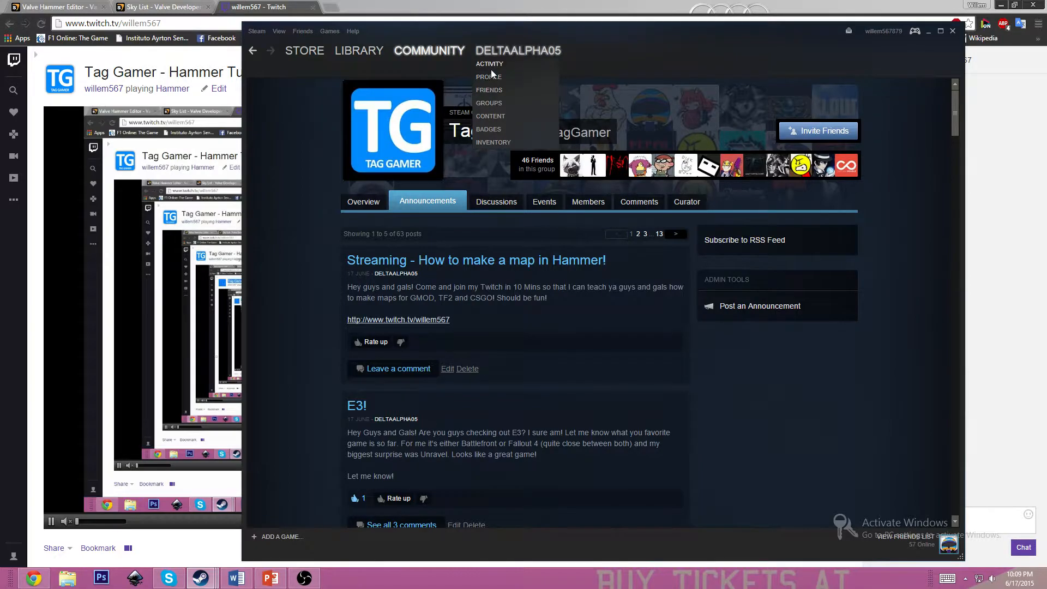
left_click(492, 102)
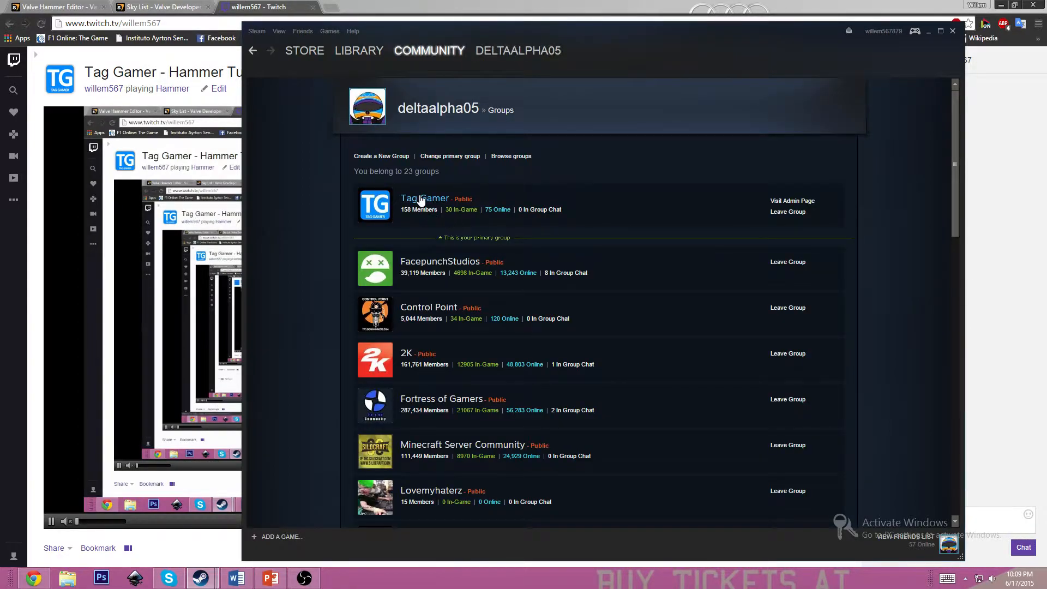
left_click(412, 196)
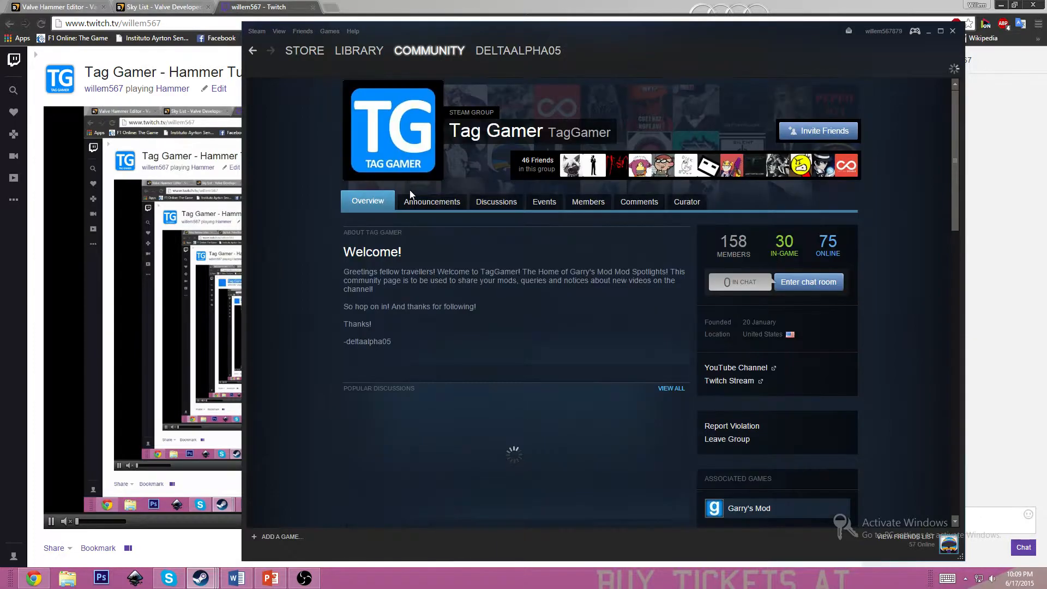
left_click(496, 203)
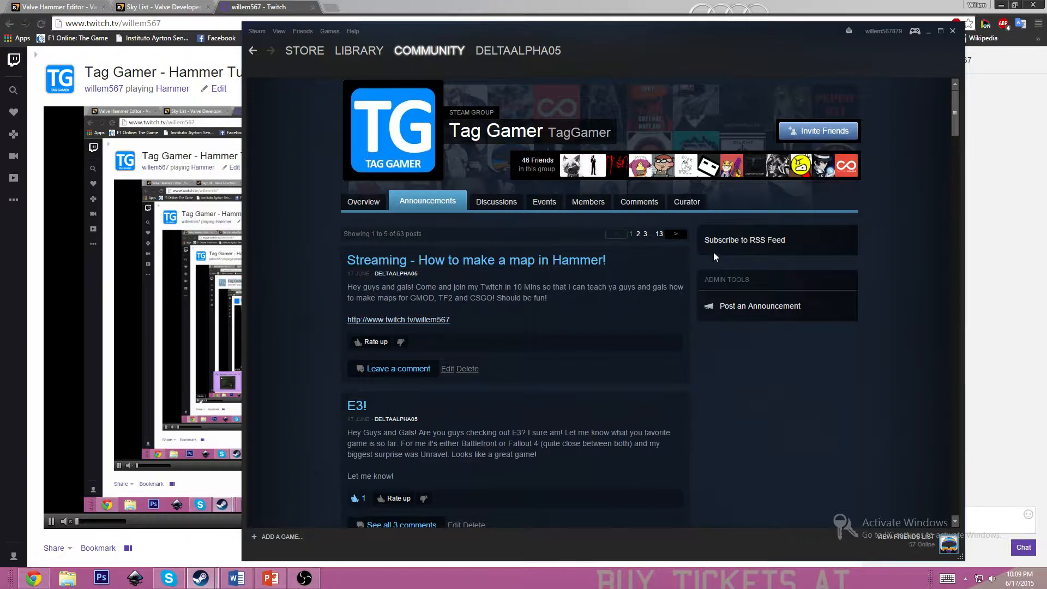
Start a new group announcement with the headline "Streaming now!!!!!"
left_click(756, 307)
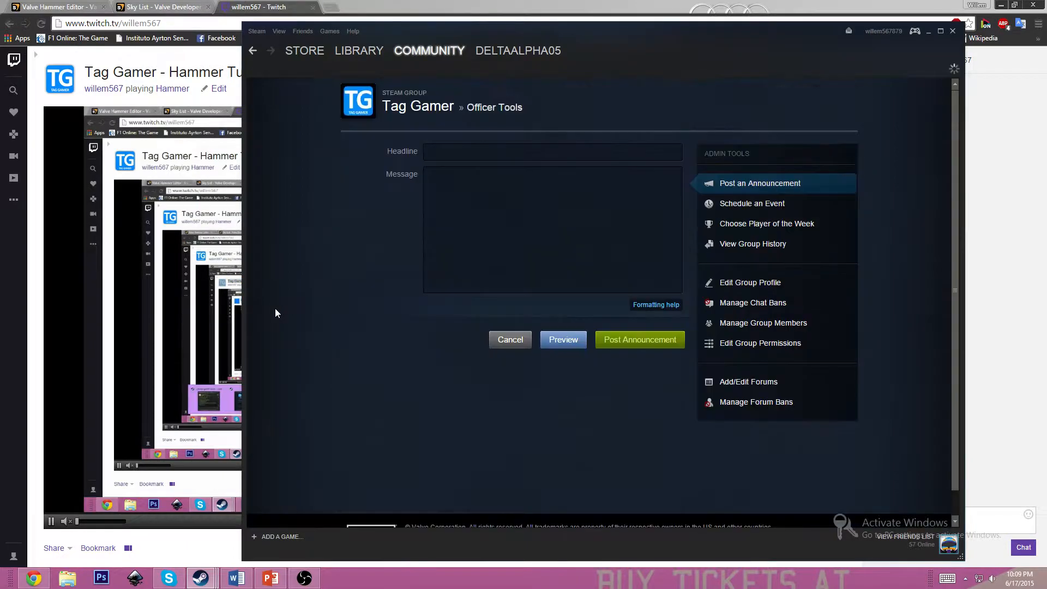
left_click(457, 154)
type("Streaming now!!!!!")
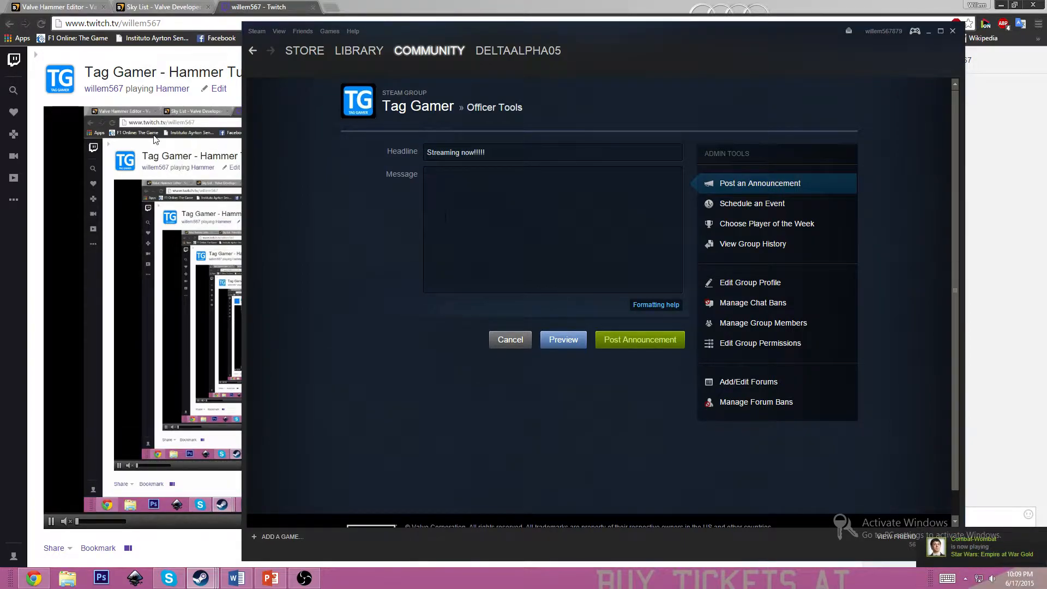
Switch to the browser and copy the Twitch channel's web address
left_click(149, 31)
left_click(150, 24)
key("ctrl+c")
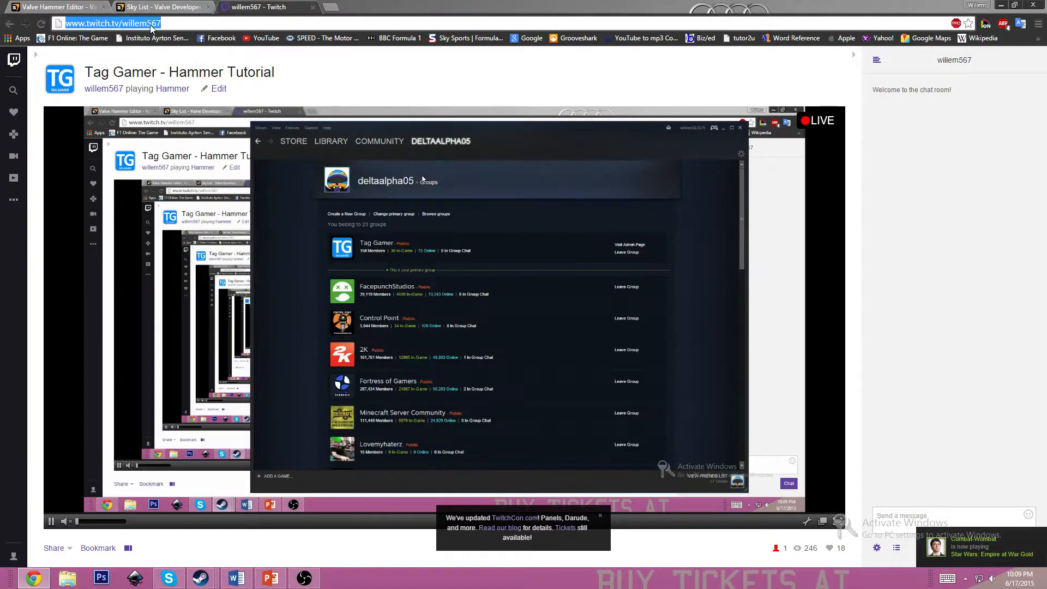
Switch to the main Steam window, complete the announcement with the copied channel address and "Join the fun" followed by a row of exclamation marks, and post it
left_click(200, 578)
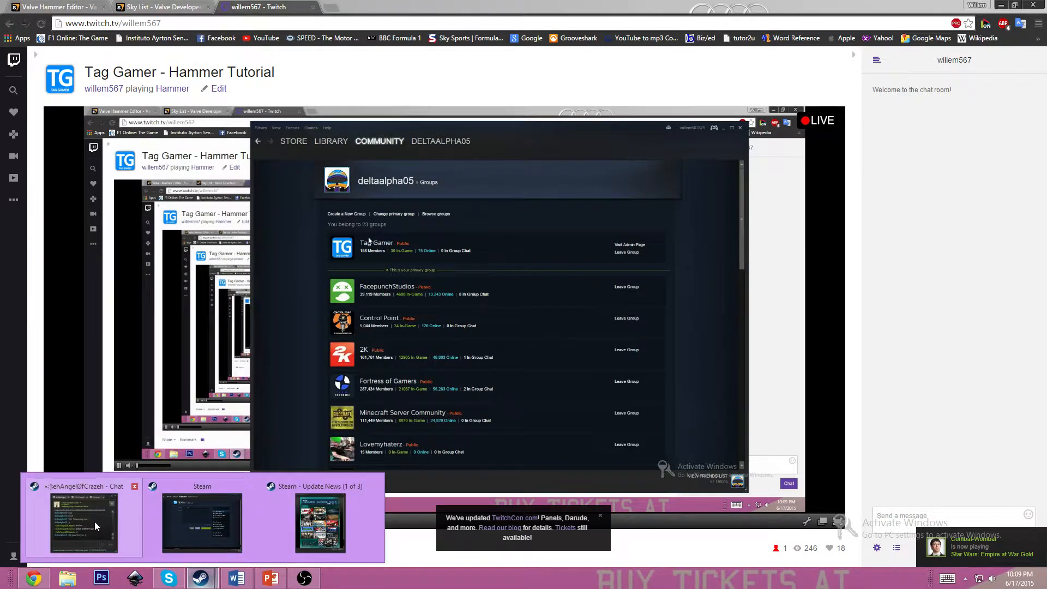
left_click(202, 522)
key("ctrl+v")
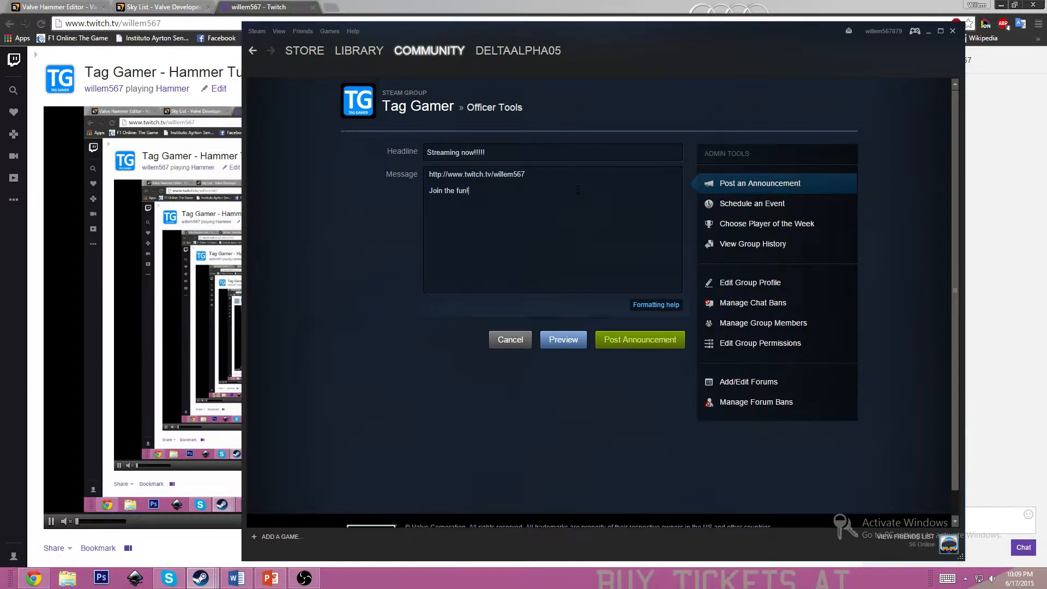
type("!!!!!!!!!!!!!!!!!!!")
left_click(632, 340)
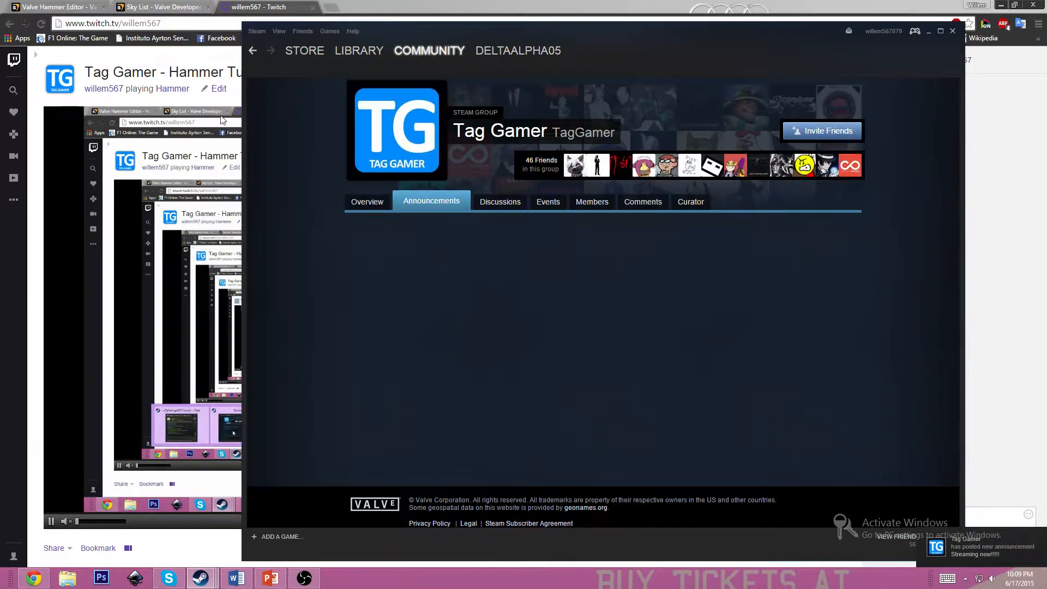
Look through the Tools list in the Steam library for the Source SDK entry
left_click(207, 65)
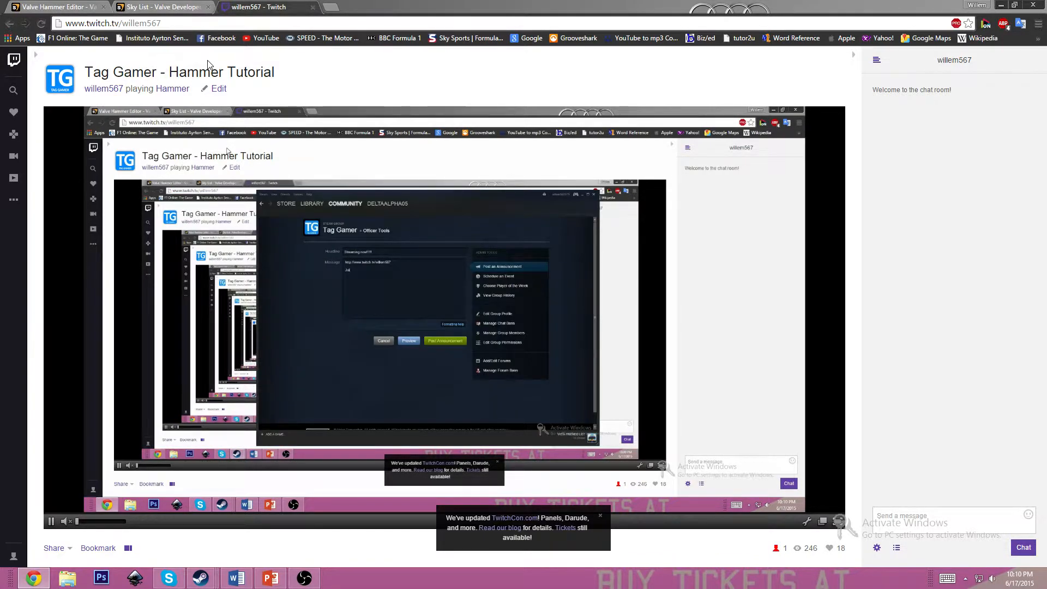
mouse_move(196, 582)
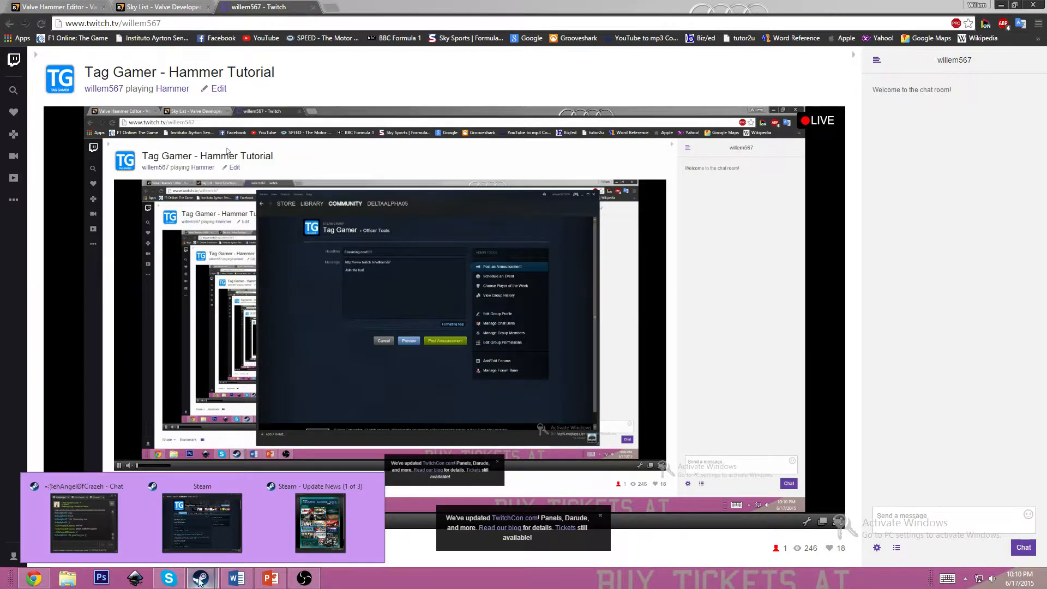
left_click(94, 522)
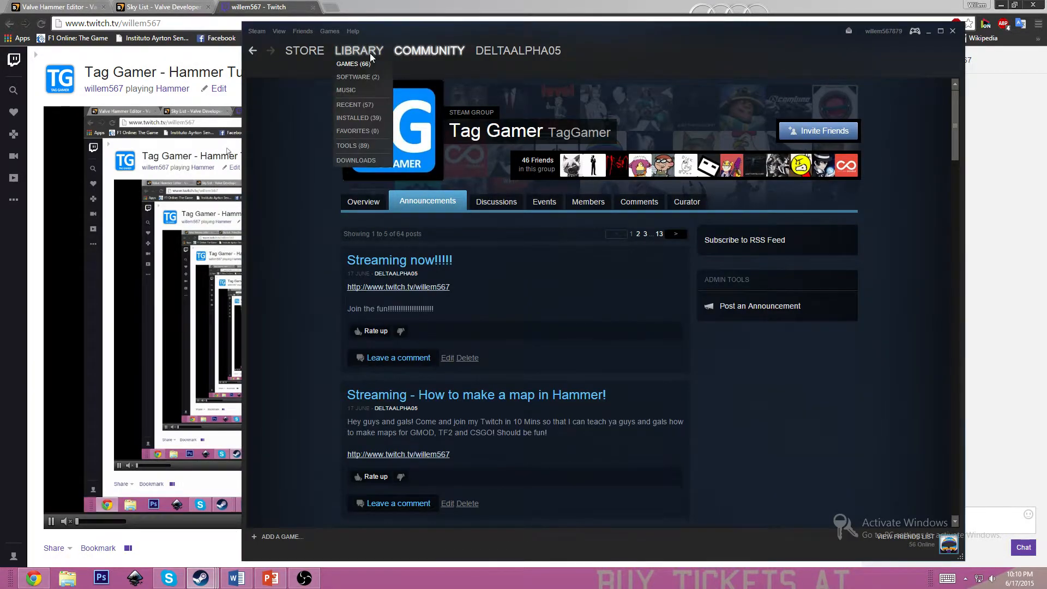
left_click(373, 59)
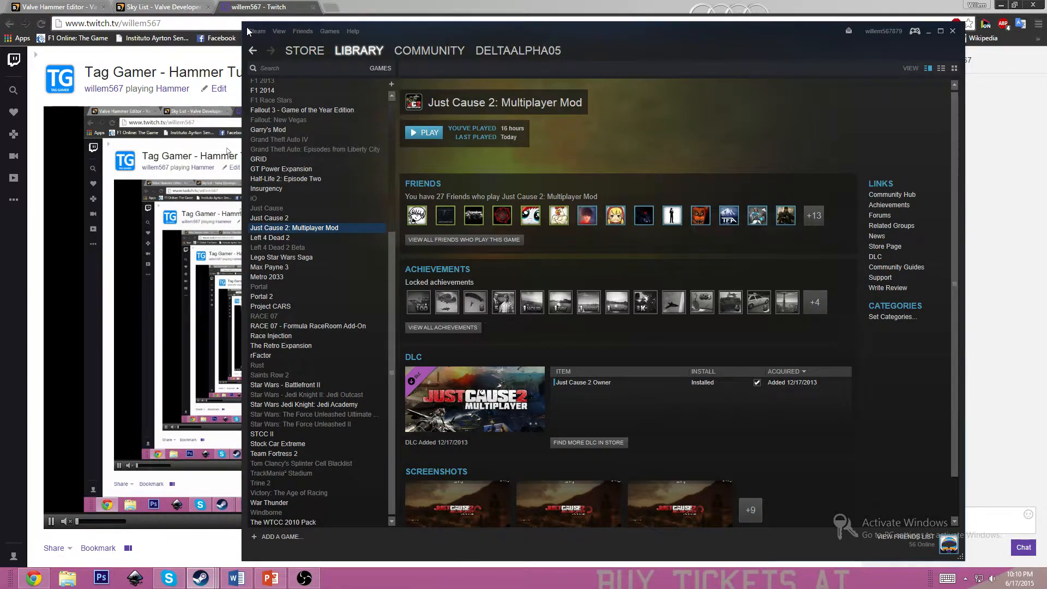
left_click(380, 68)
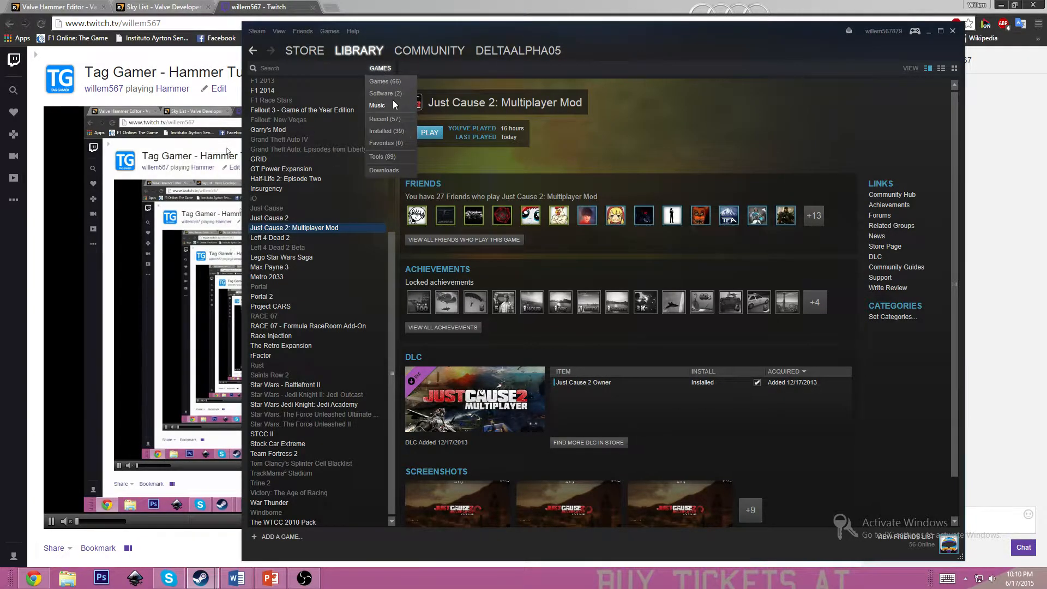
left_click(392, 94)
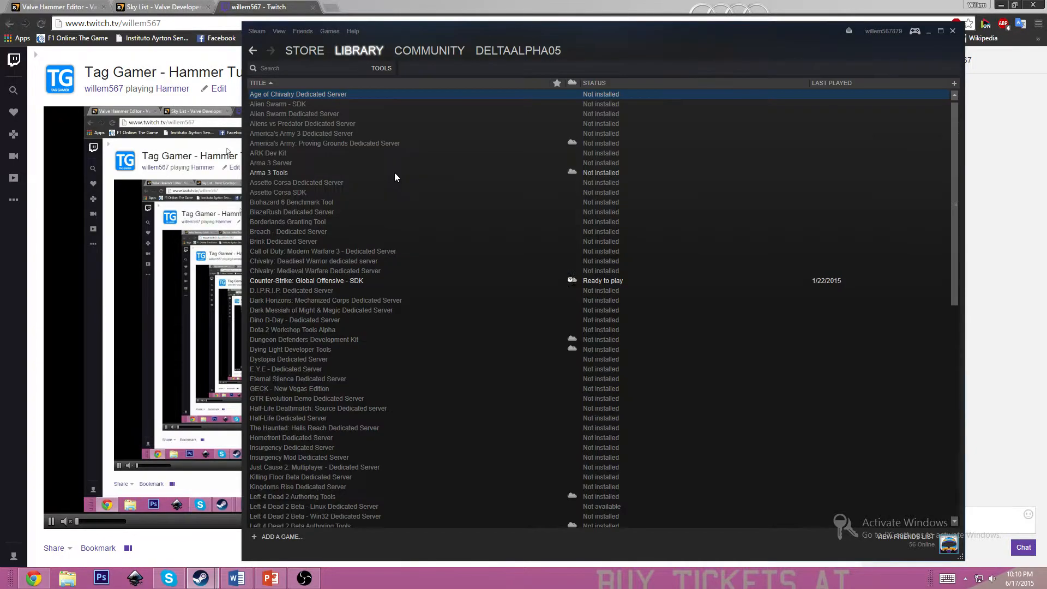
scroll(411, 254, "down", 12)
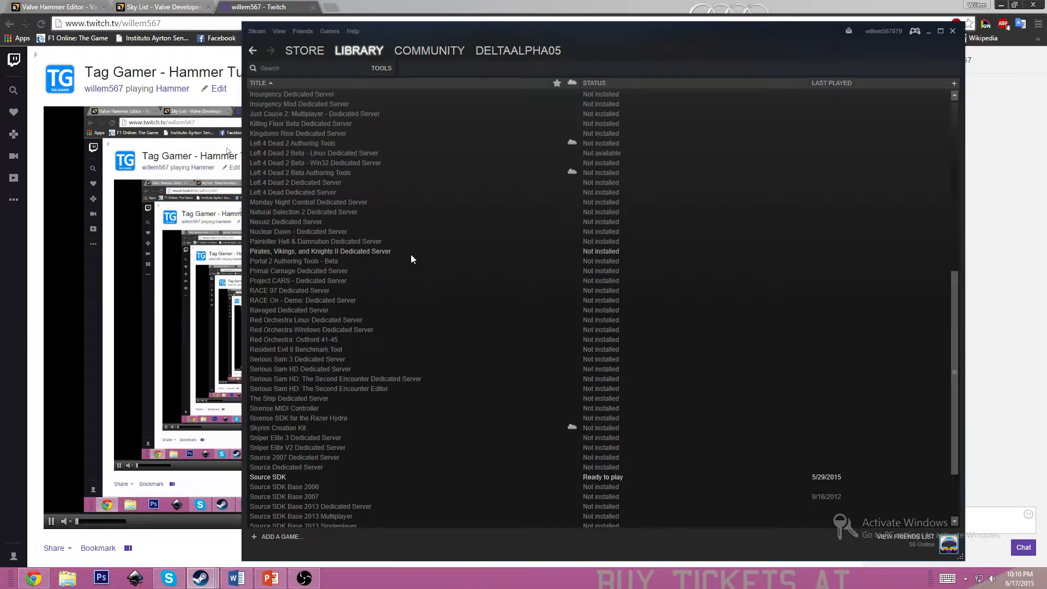
scroll(411, 255, "down", 3)
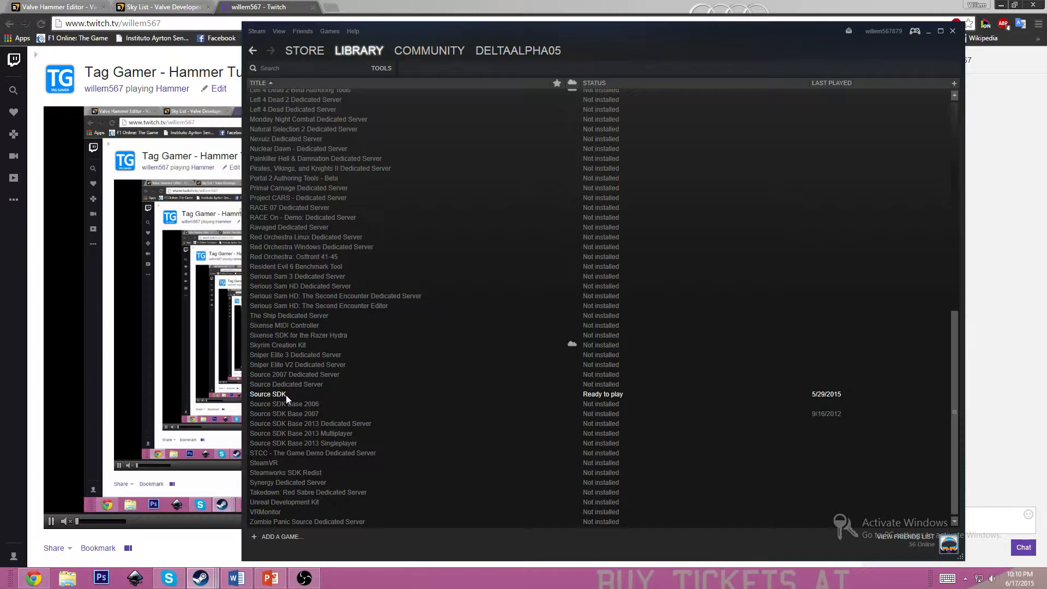
Switch to File Explorer, move its window towards the middle of the display and open the HDD (X:) drive
left_click(31, 467)
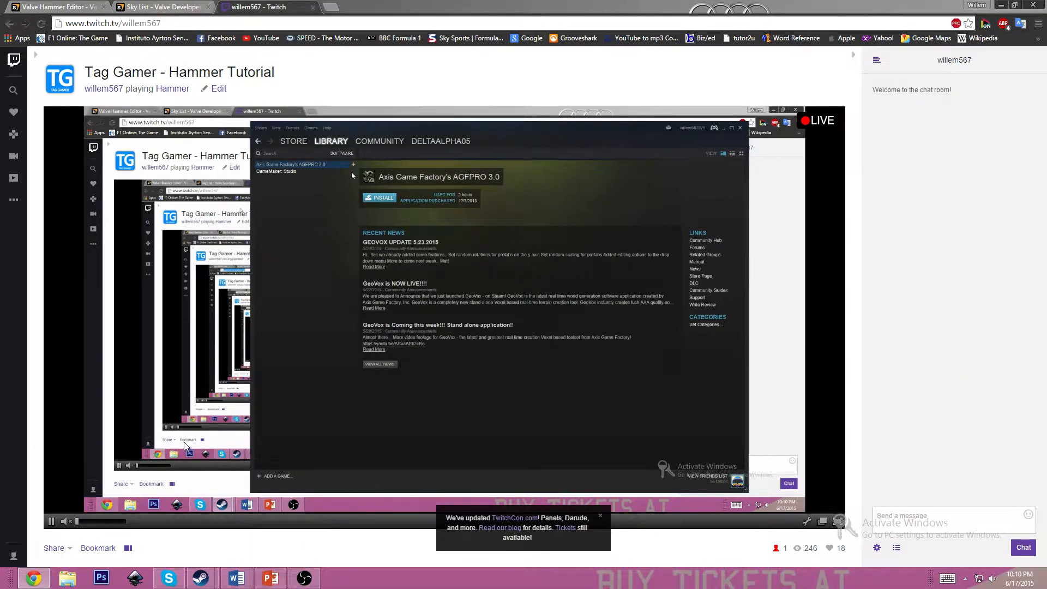
left_click(76, 583)
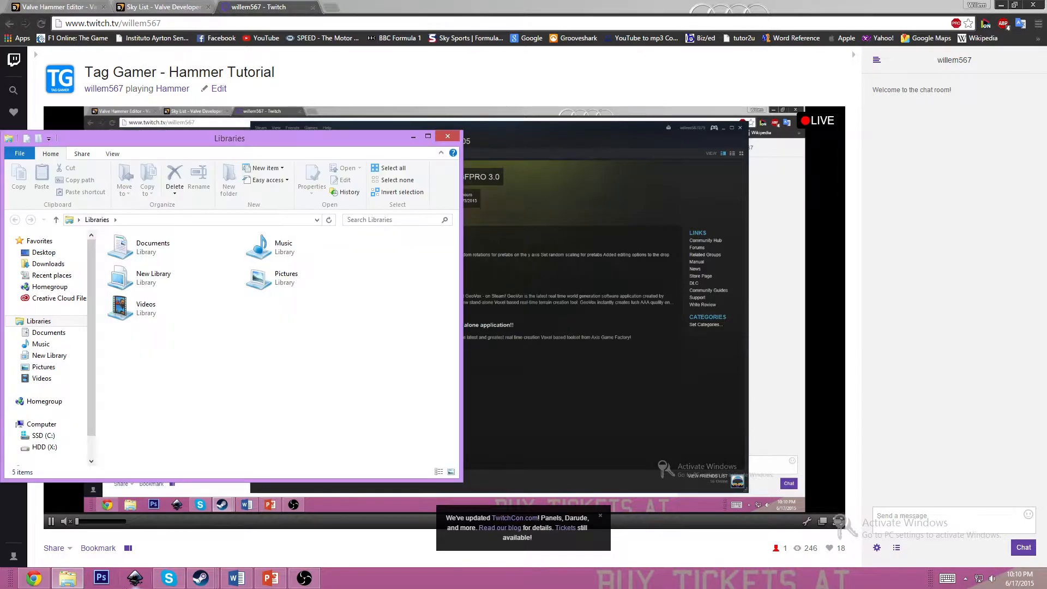
left_click_drag(193, 140, 488, 151)
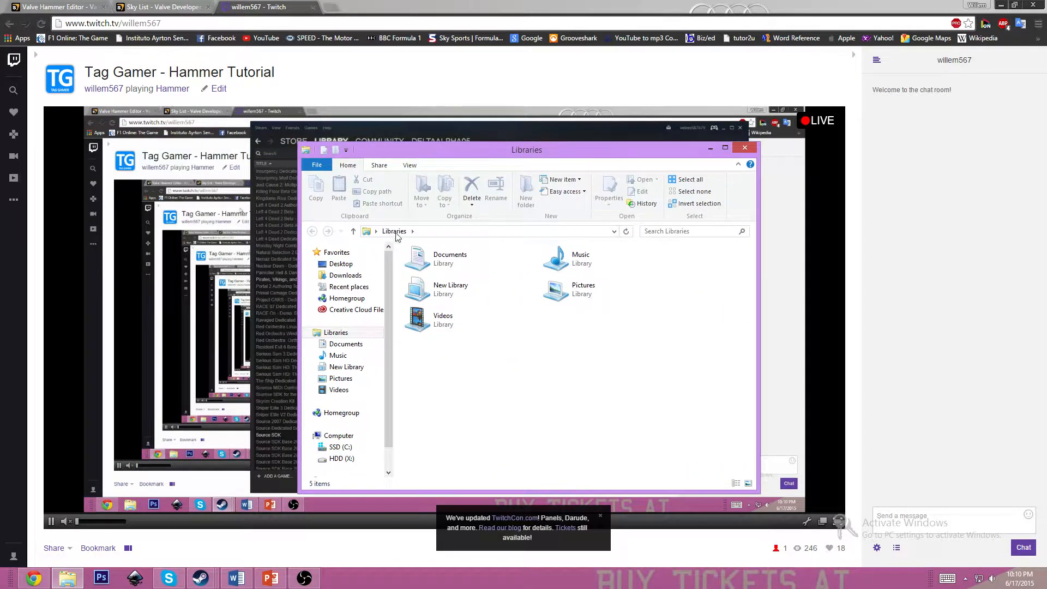
scroll(391, 423, "down", 1)
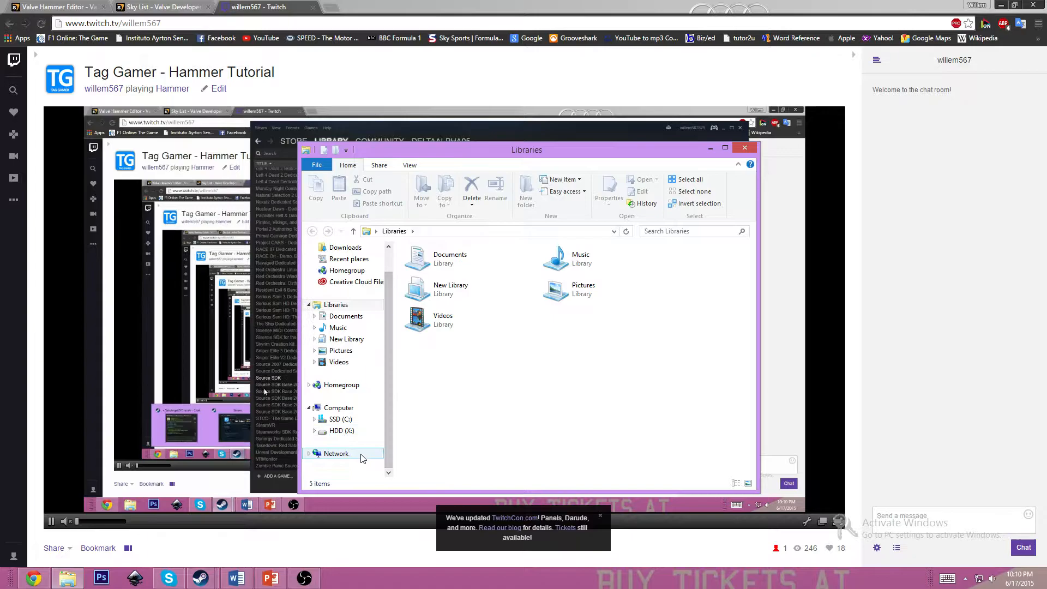
left_click(355, 432)
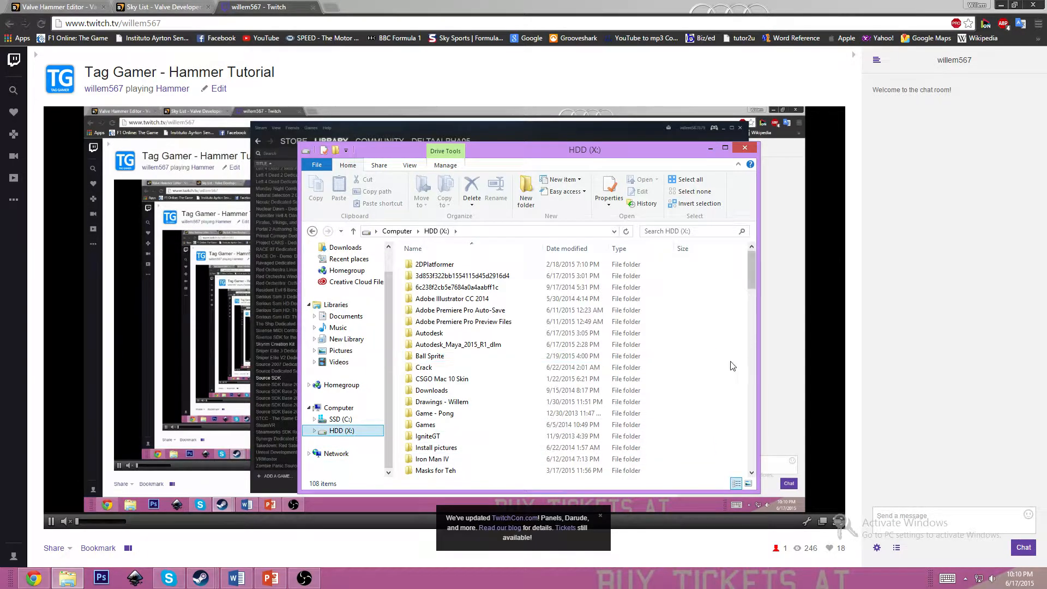
scroll(727, 362, "down", 10)
scroll(727, 362, "up", 1)
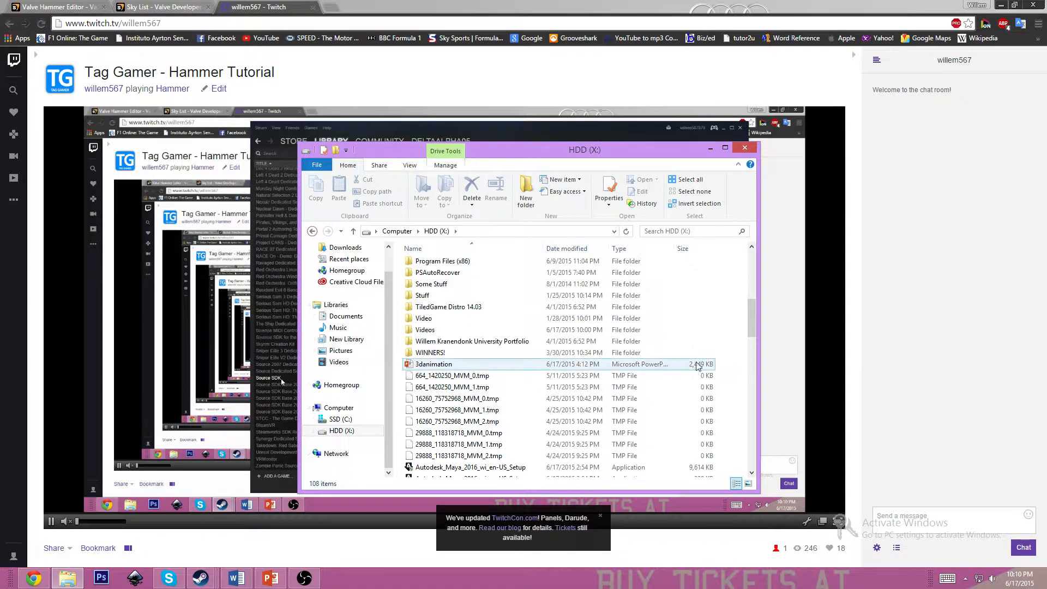
double_click(443, 261)
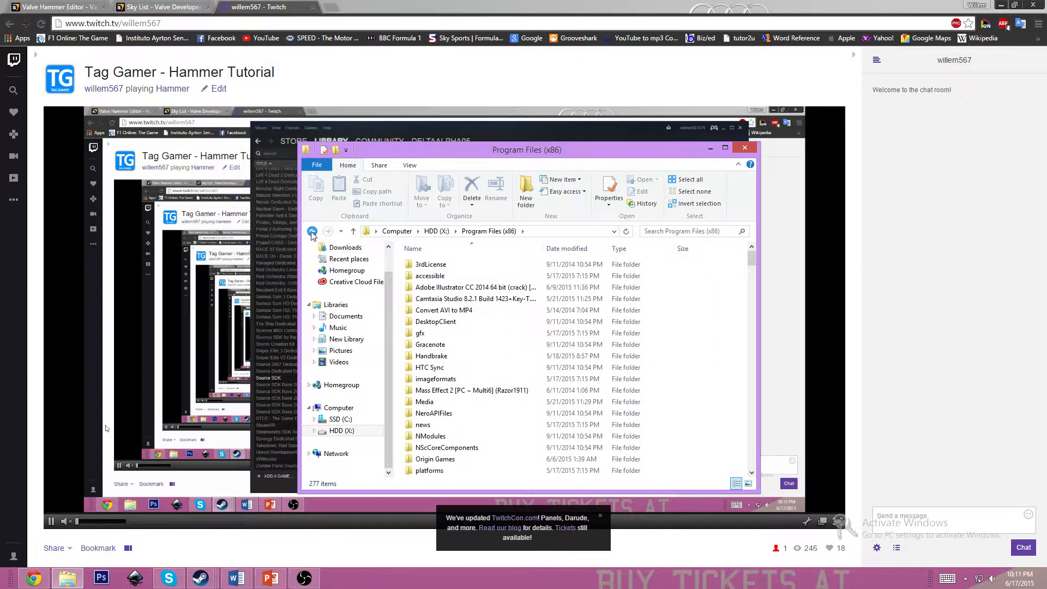
scroll(507, 341, "down", 3)
scroll(507, 341, "down", 3)
key("BackSpace")
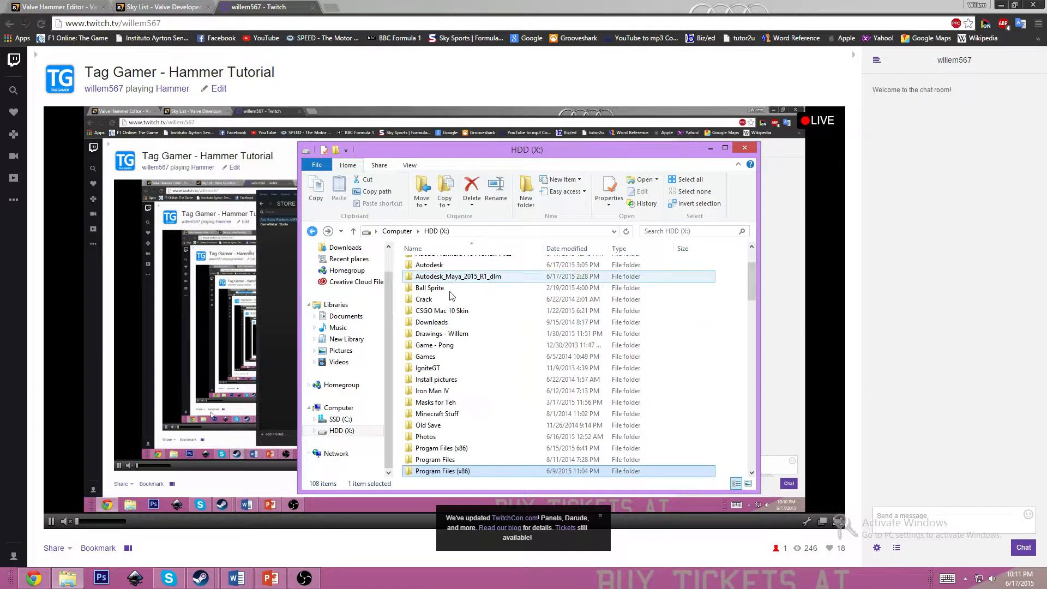
Open the "Progam Files (x86)" folder on HDD (X:) and go into SteamLibrary, SteamApps and common
double_click(460, 448)
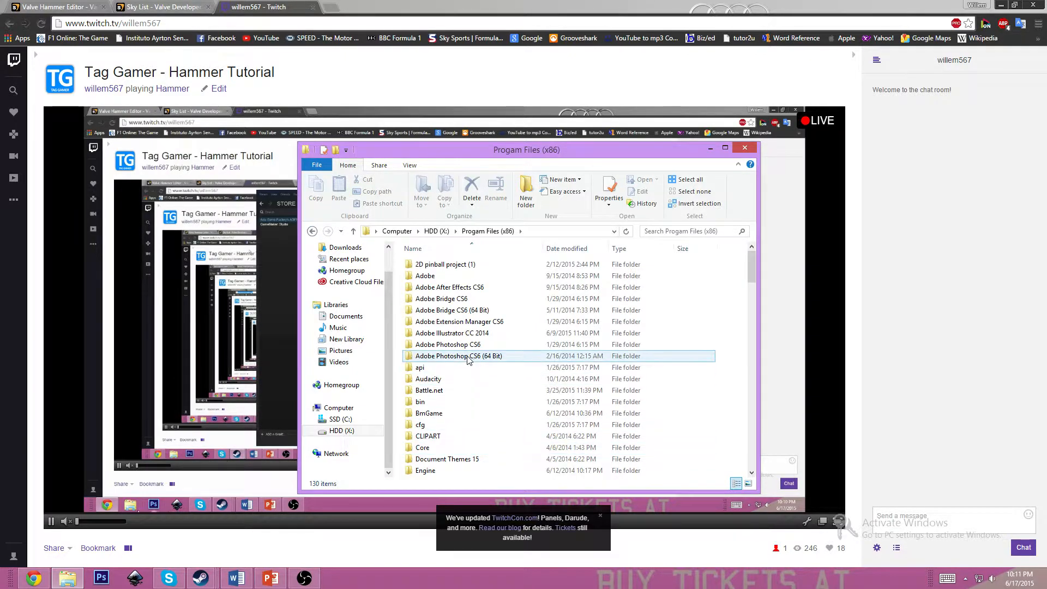
scroll(460, 425, "down", 10)
scroll(460, 422, "down", 3)
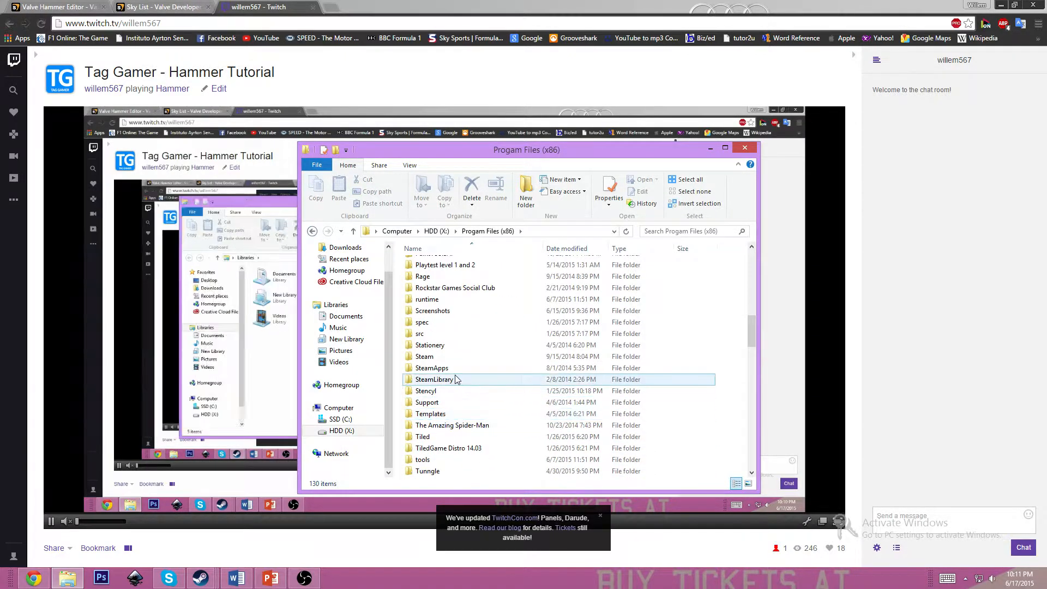
double_click(456, 380)
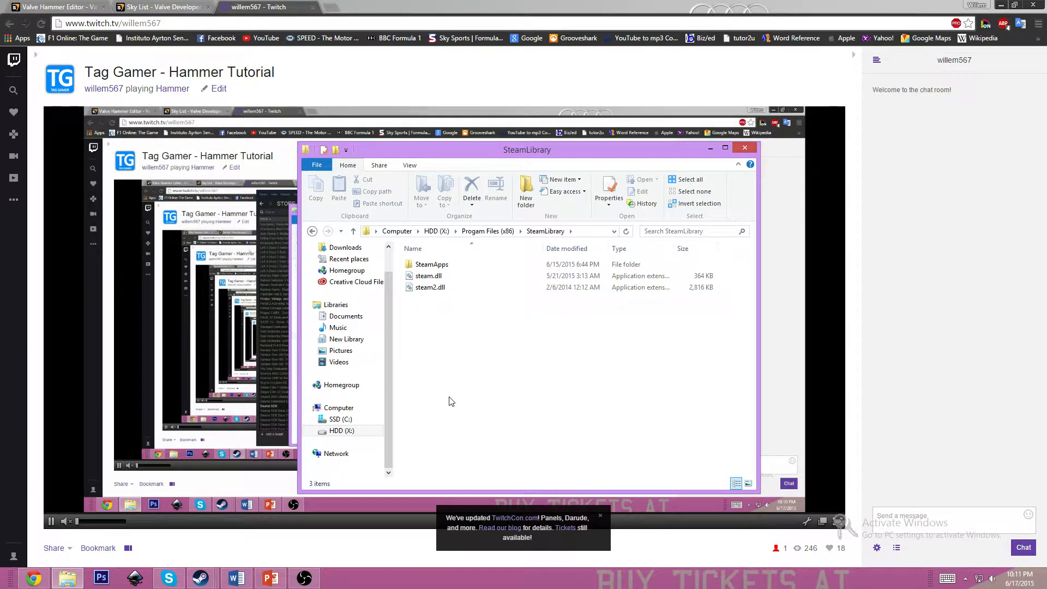
double_click(442, 265)
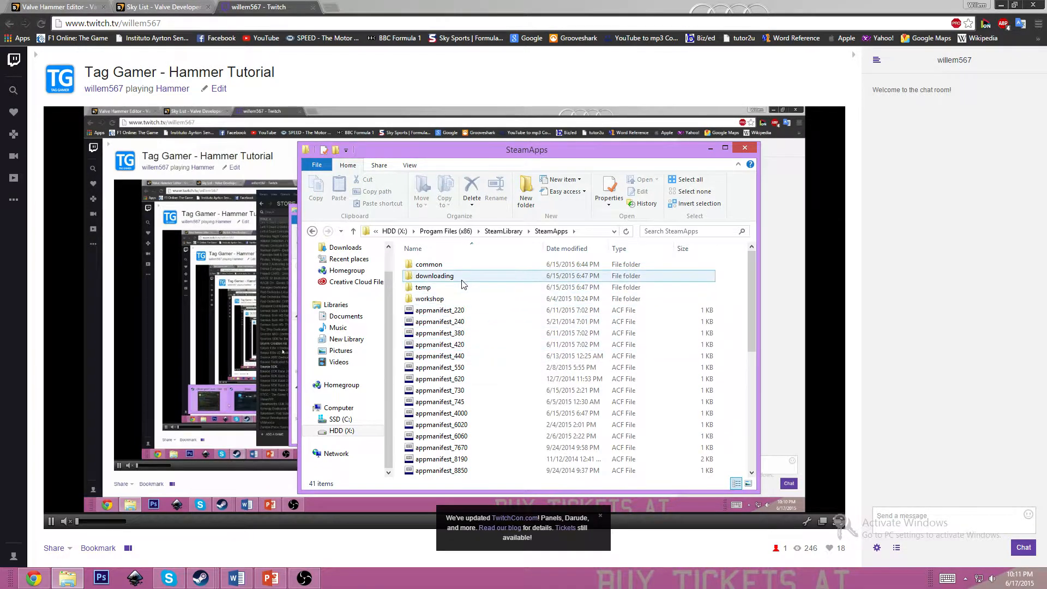
double_click(430, 265)
Open the bin folder inside GarrysMod and launch the hammer application
scroll(525, 366, "down", 4)
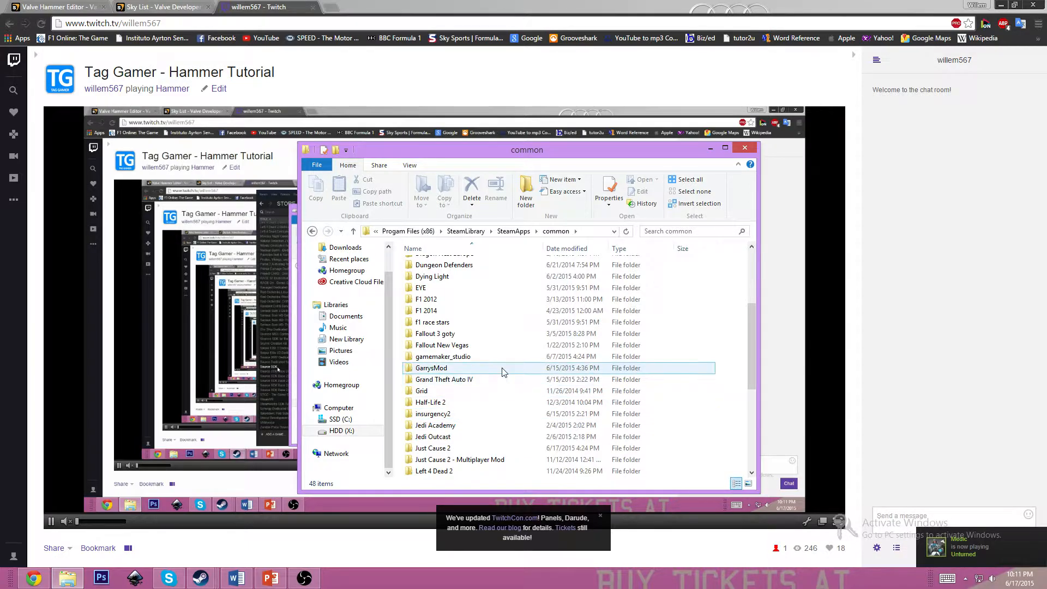
double_click(460, 372)
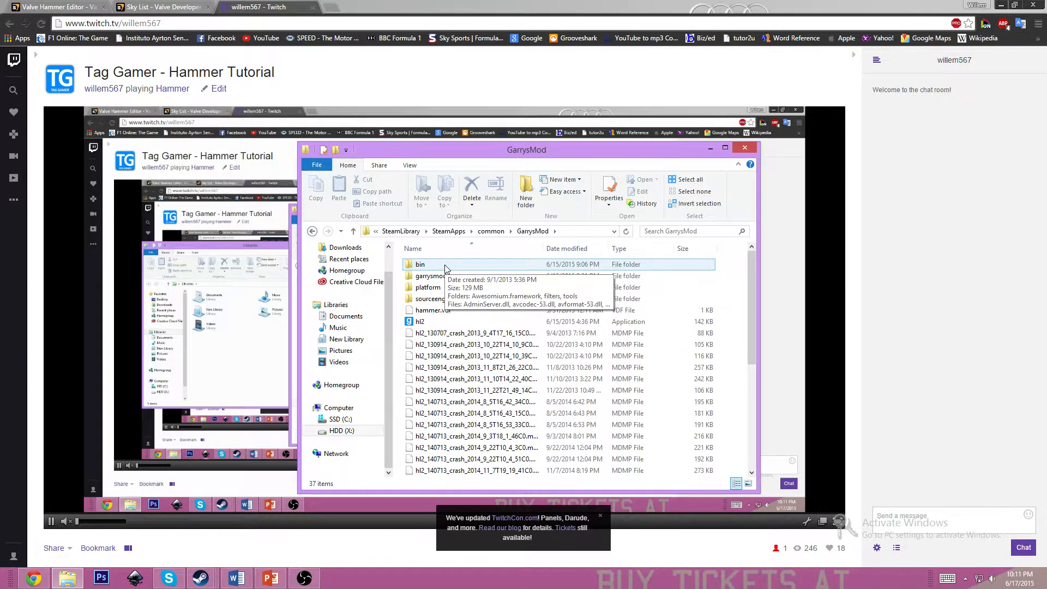
double_click(445, 266)
scroll(491, 458, "down", 10)
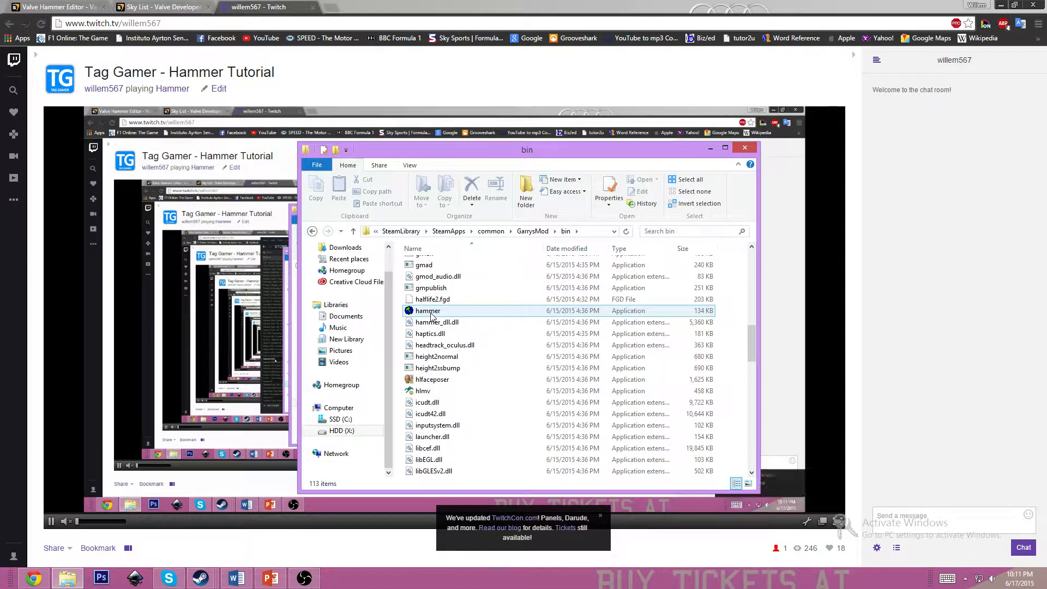
double_click(428, 311)
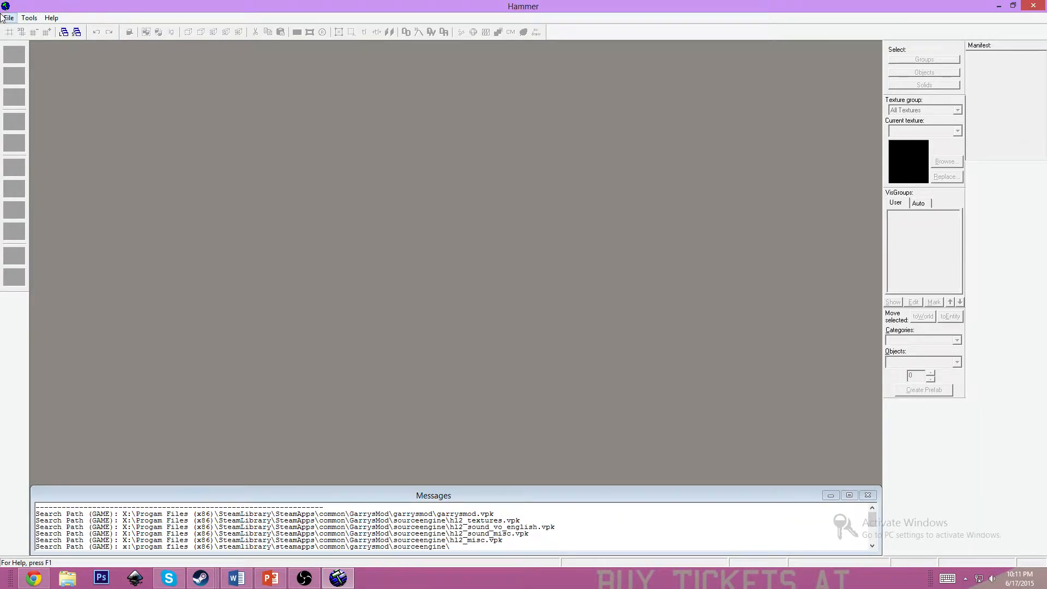
Create a new empty map in Hammer and open the recent map Assignment_BioShock.vmf
left_click(8, 18)
left_click(17, 28)
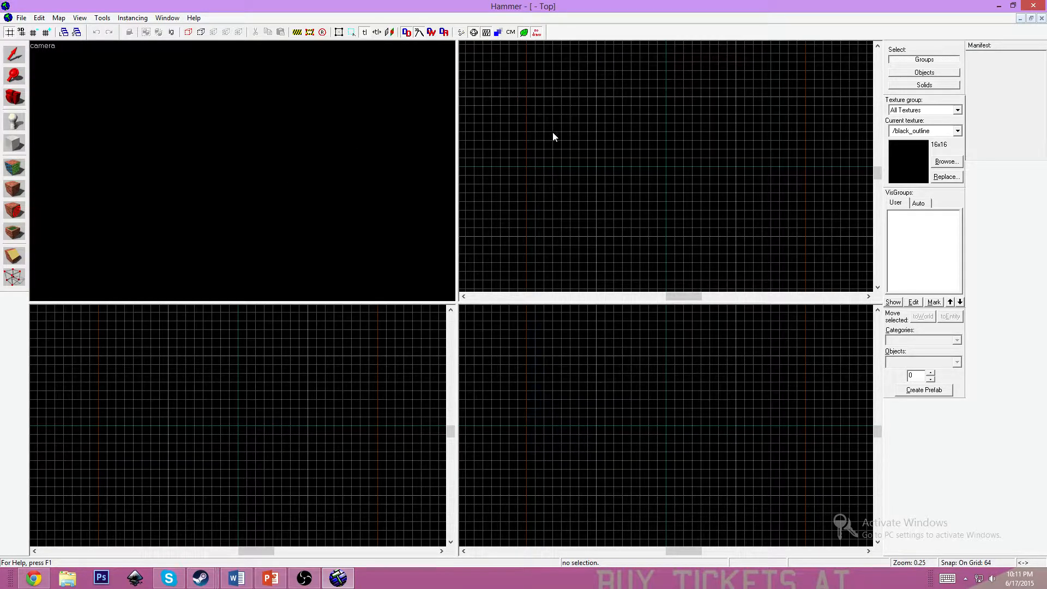
left_click(21, 19)
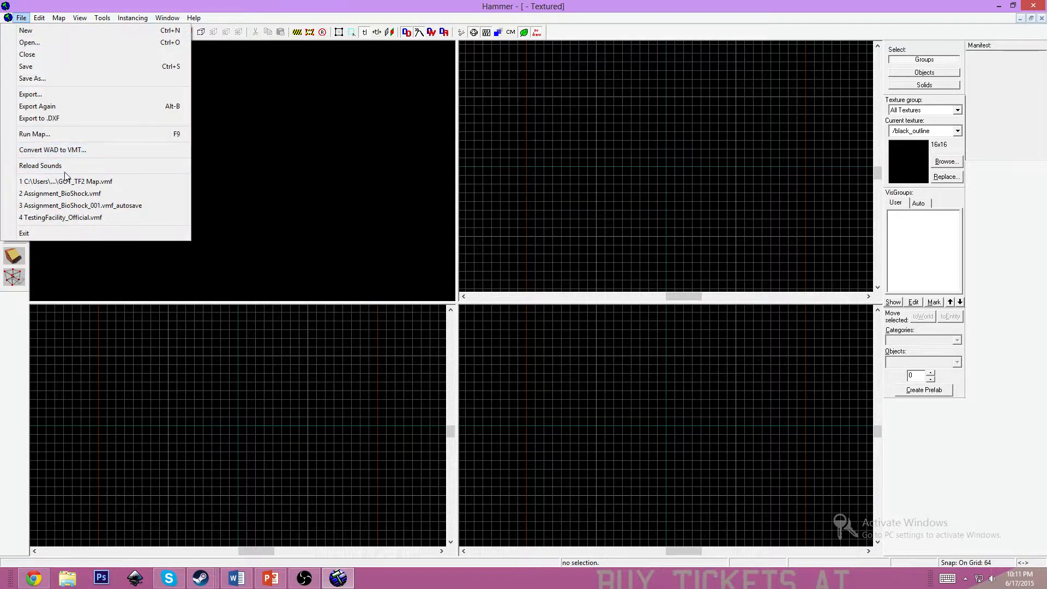
left_click(76, 195)
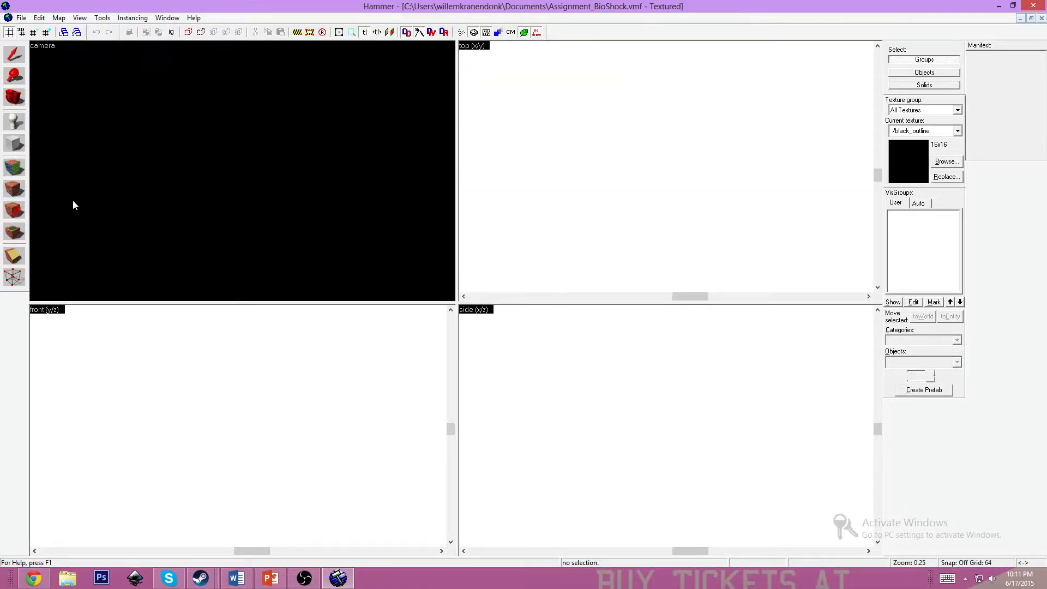
Fly the 3D camera through the rooms of the Assignment_BioShock map to examine its interior
key("w")
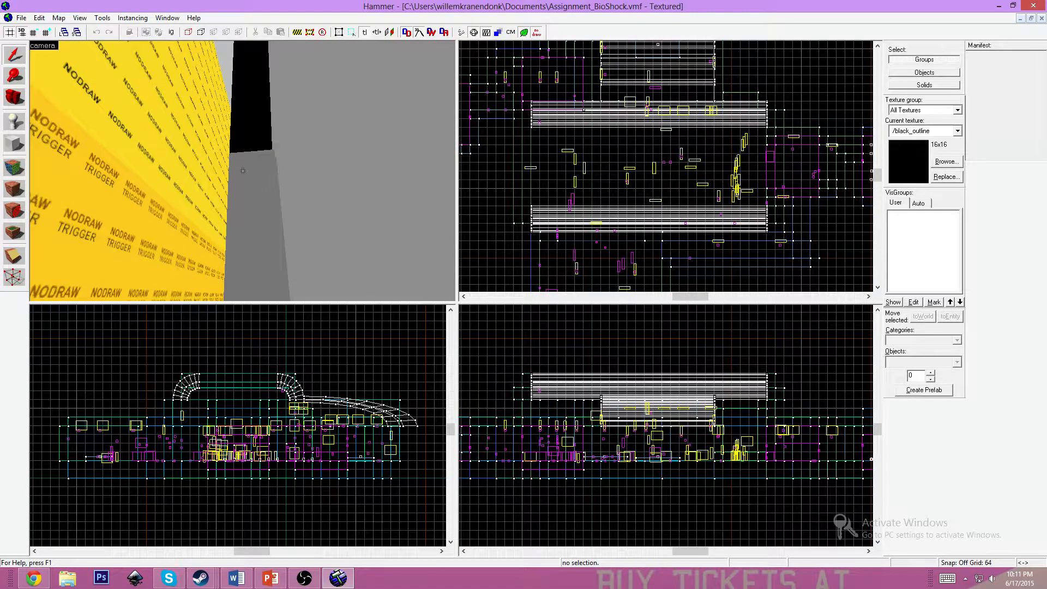
key("w")
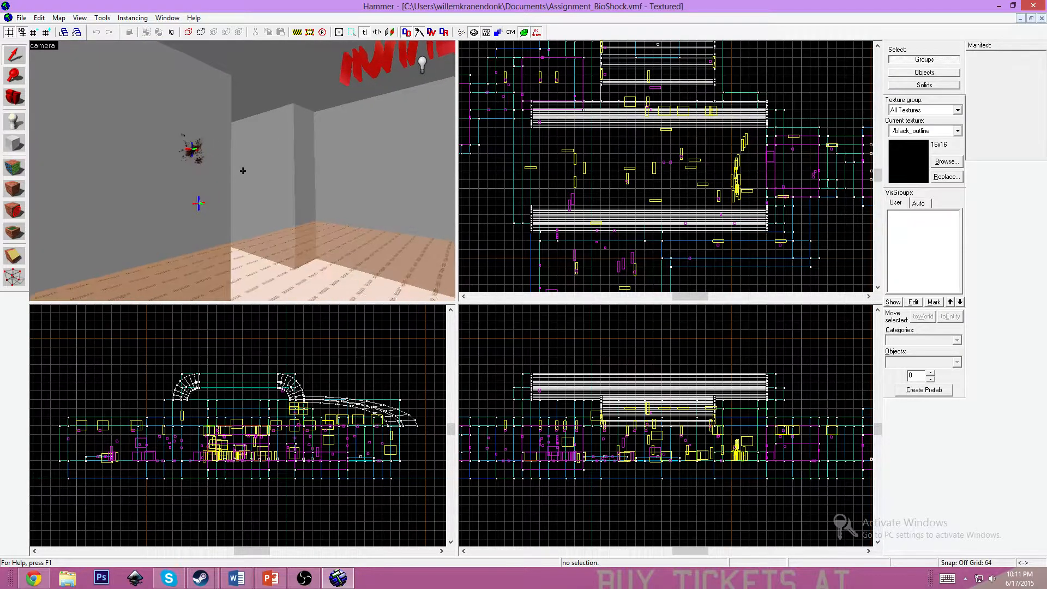
key("w")
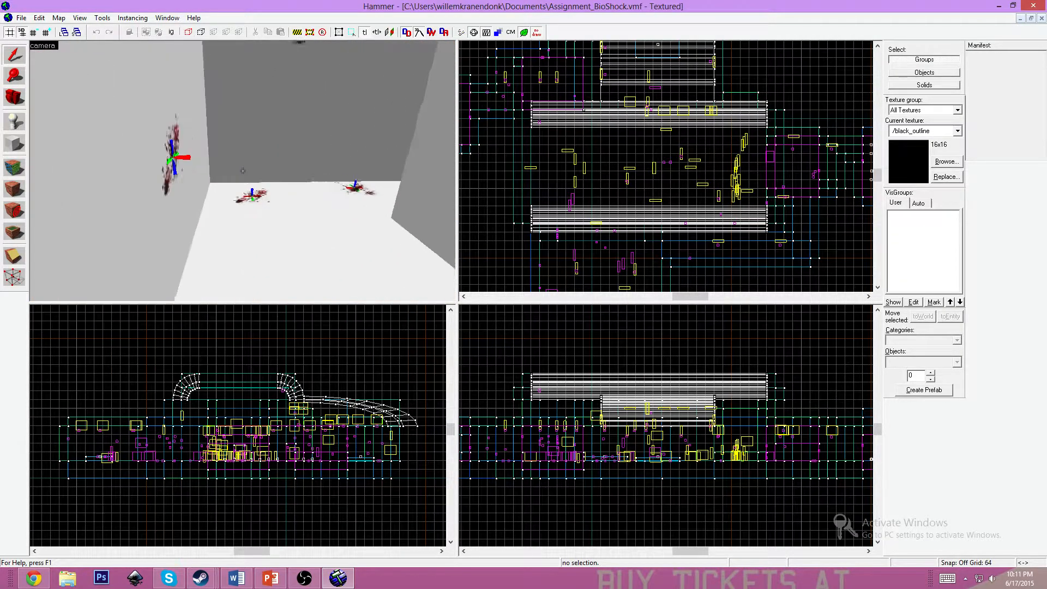
key("w")
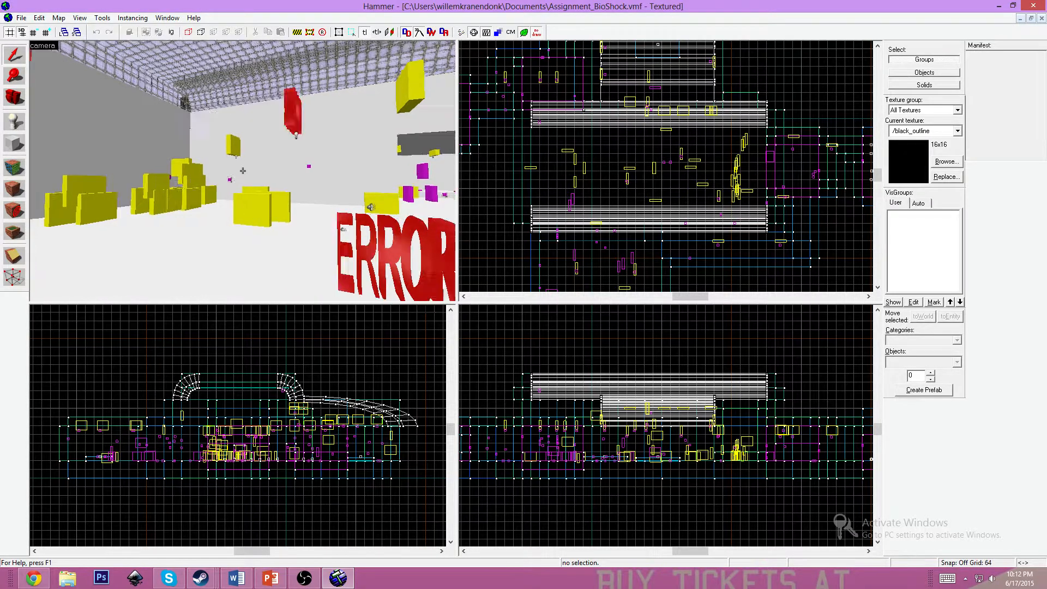
key("z")
Create a new empty map in Hammer, and switch to the Twitch stream page in Chrome
left_click(22, 17)
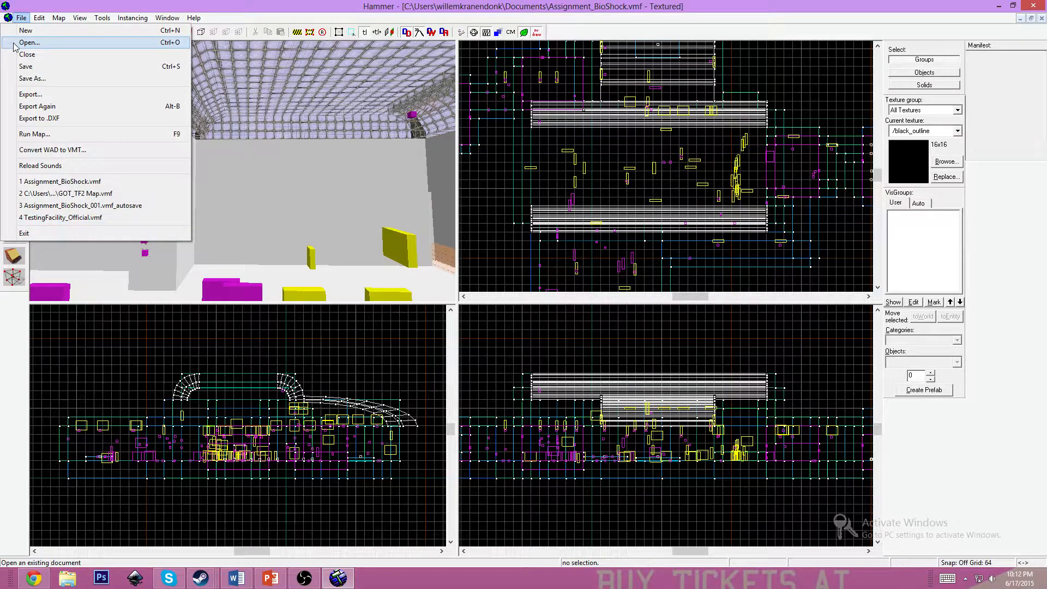
left_click(60, 30)
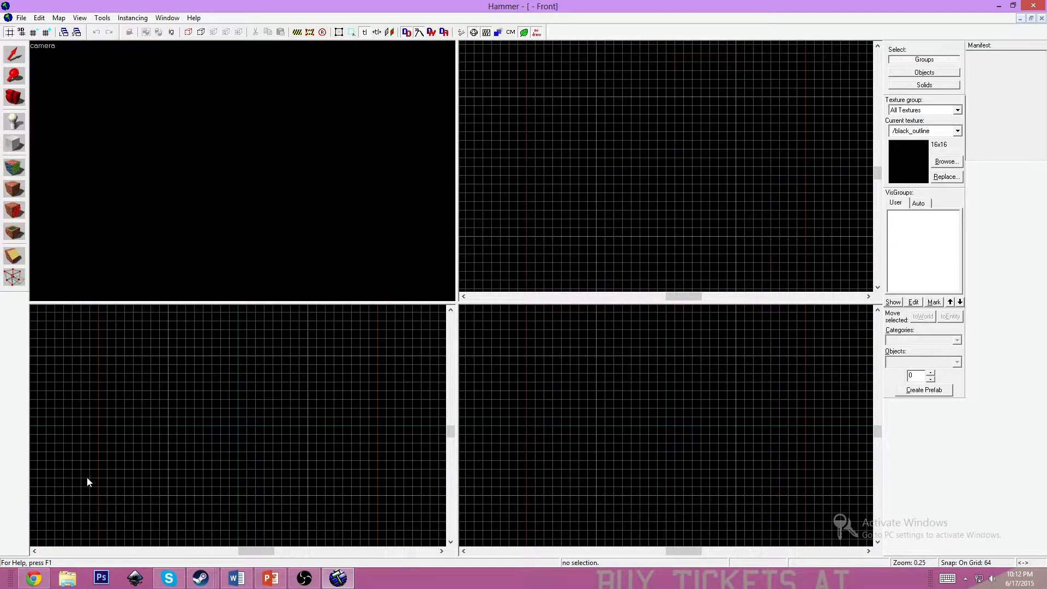
left_click(41, 585)
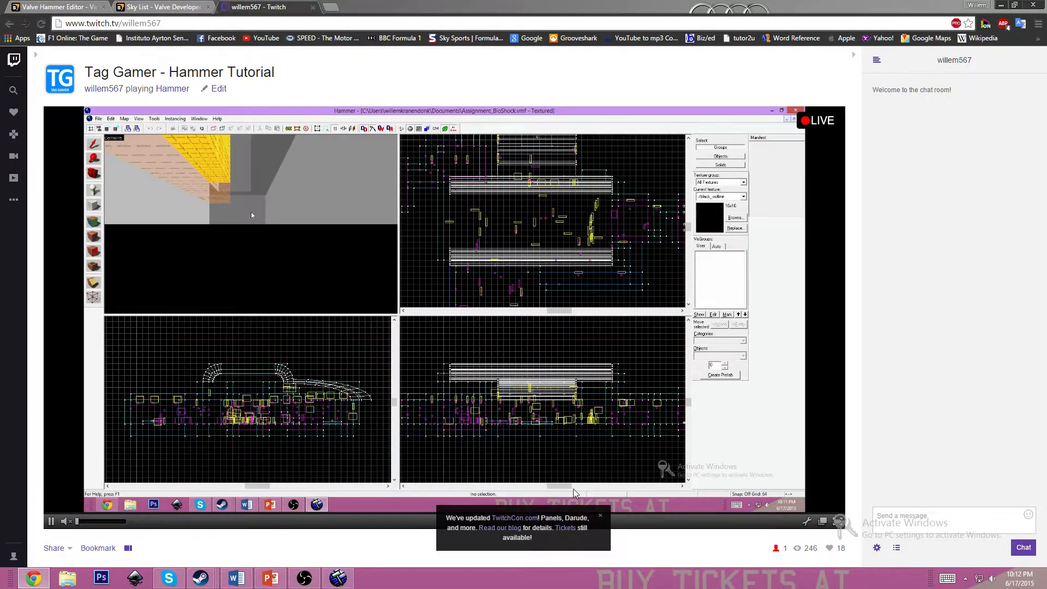
In the second friend's Steam chat, send the friend's initials as a greeting and the message "Wanna know how to make maps in Hammer?"
mouse_move(201, 577)
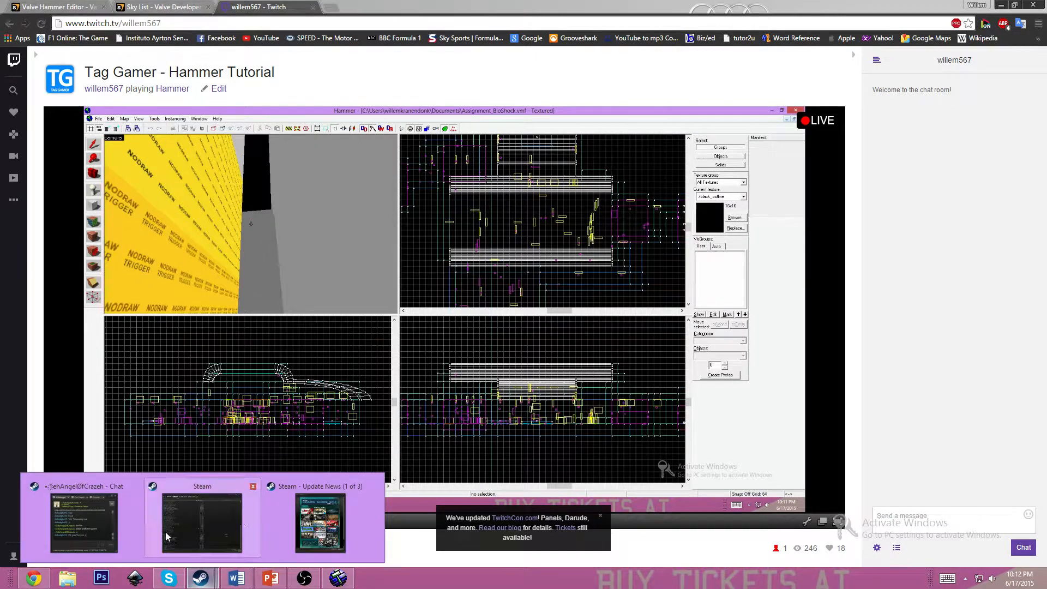
left_click(110, 519)
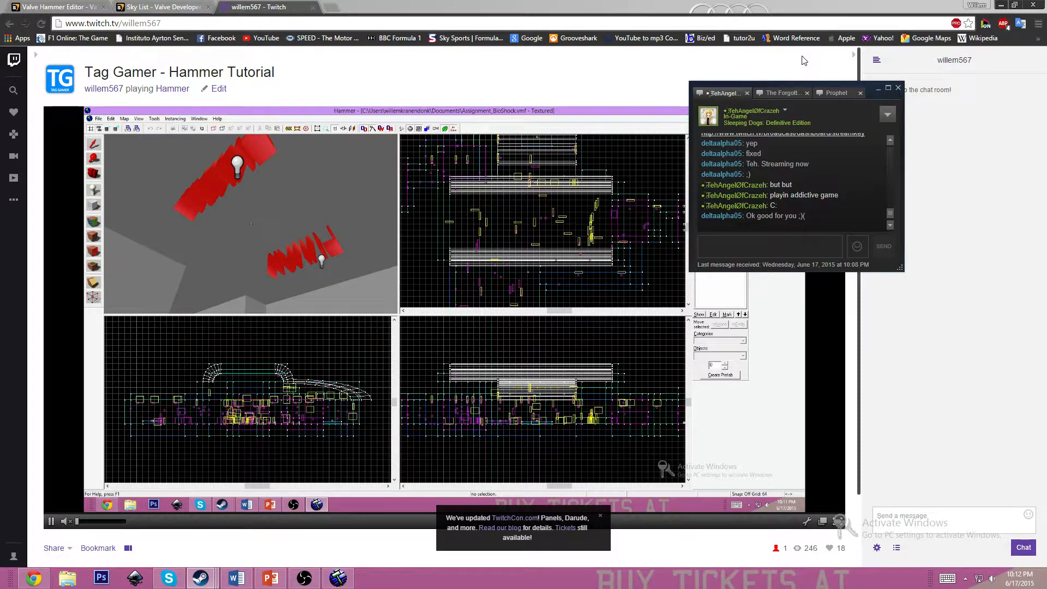
left_click(780, 93)
type("T")
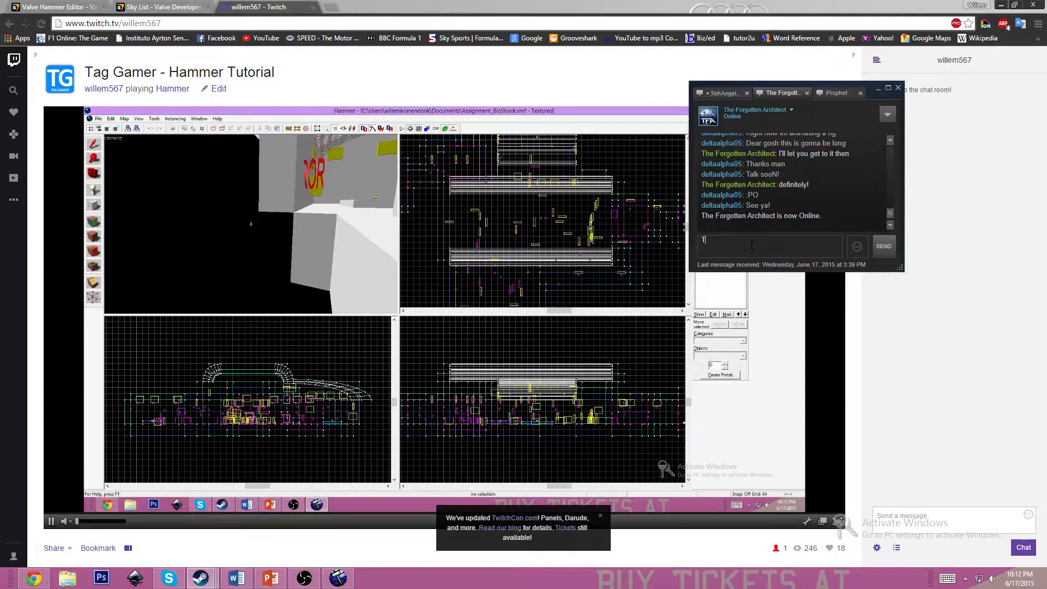
type("FA")
key("Return")
type("Wanna know how to make maps i")
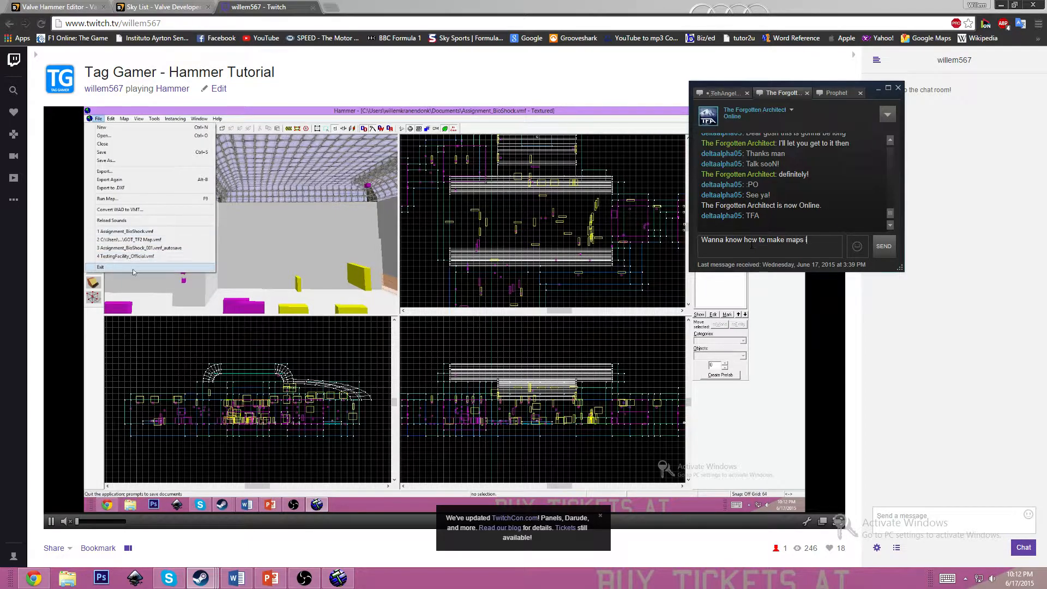
type("n Hammer?")
key("Return")
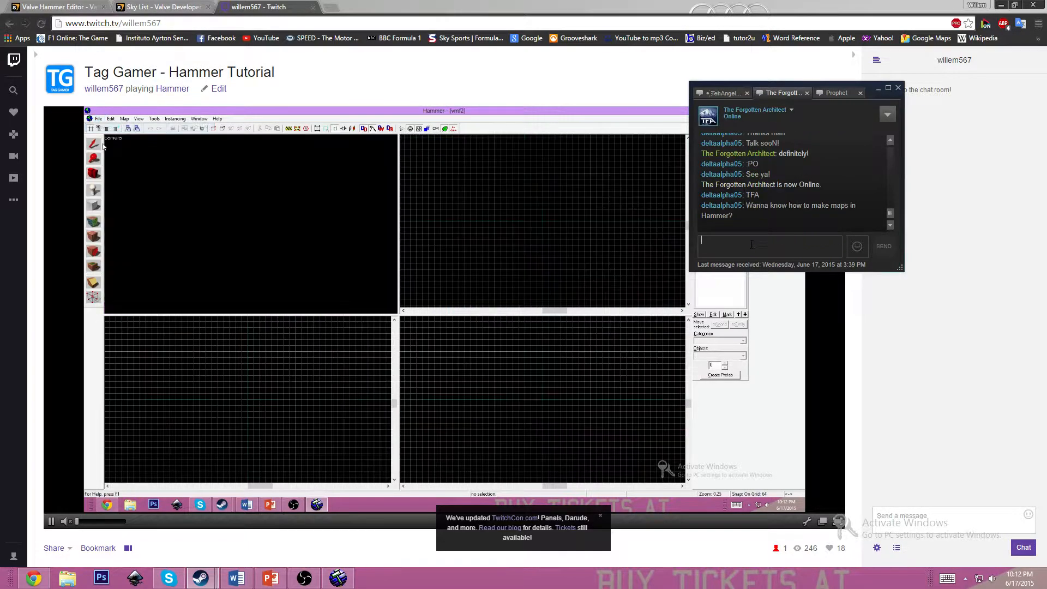
Send "Doing a stream now", the link to the Twitch channel and ":P" in the same Steam chat
type("Doing a s")
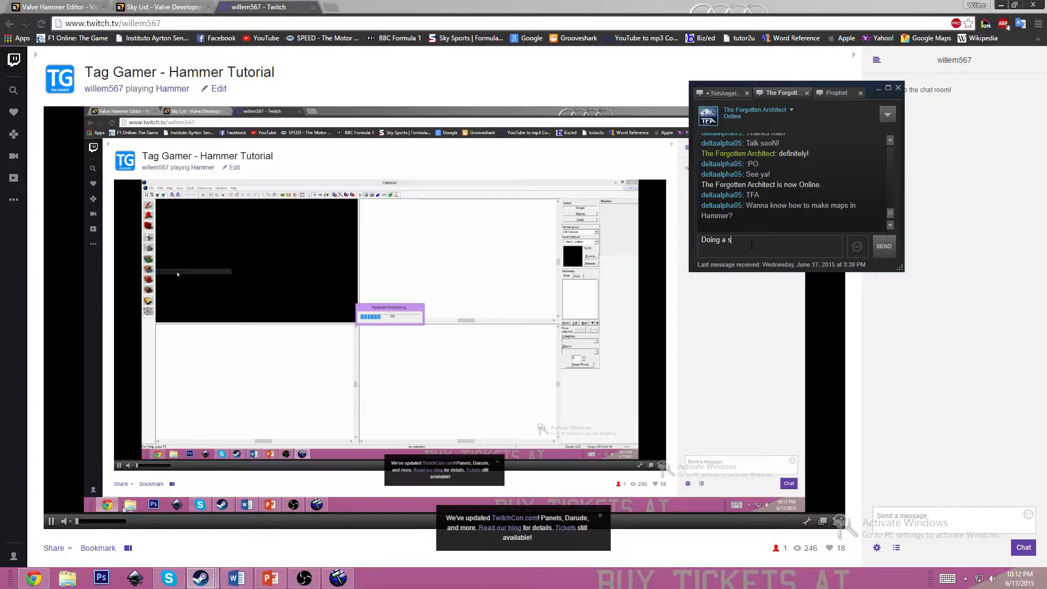
type("tream now")
key("Return")
type("http://www.twitch.tv/willem567")
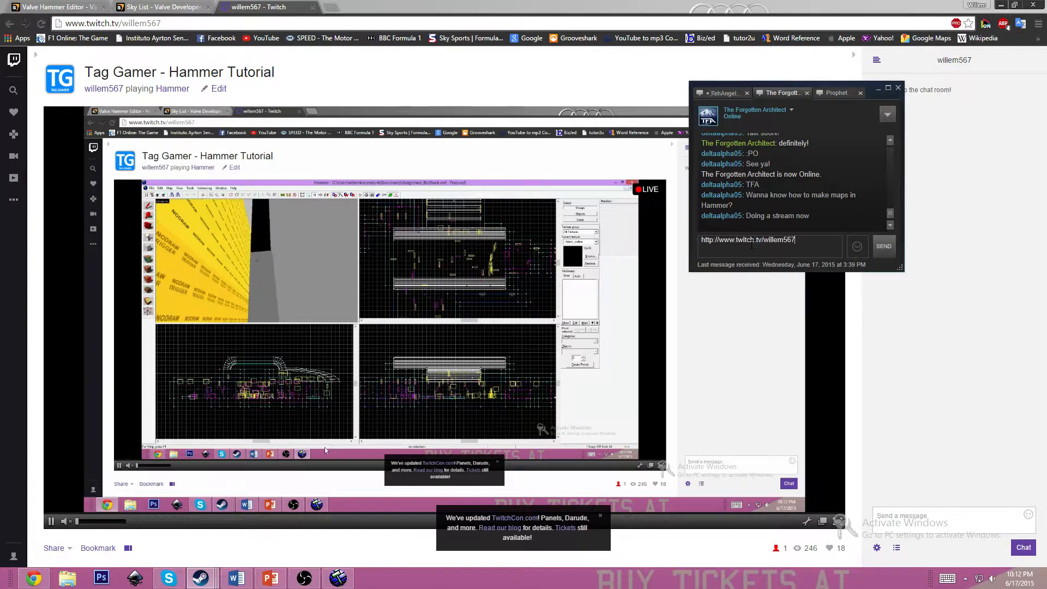
key("Return")
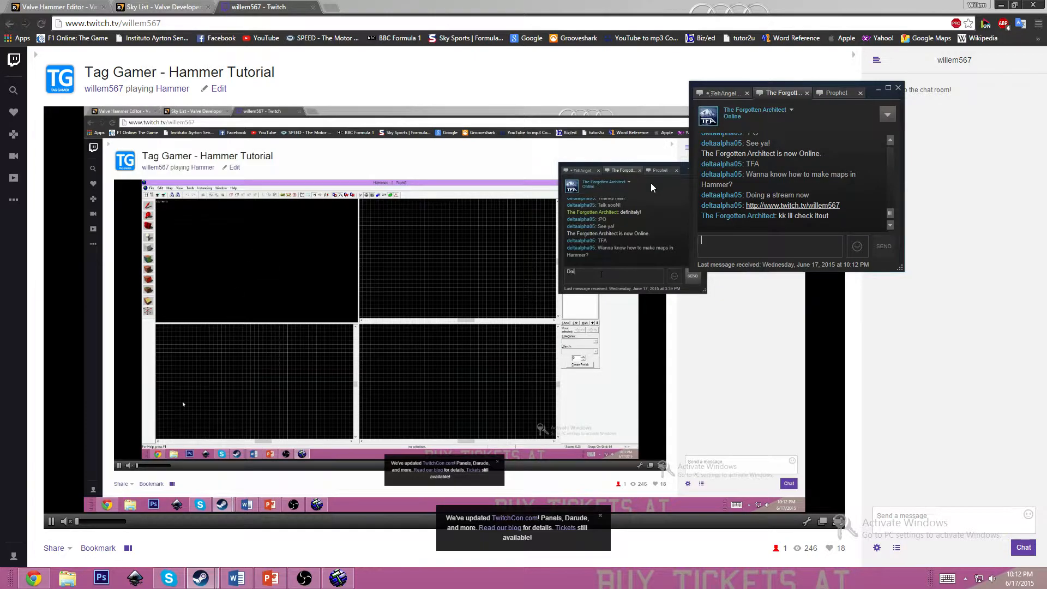
type(":P")
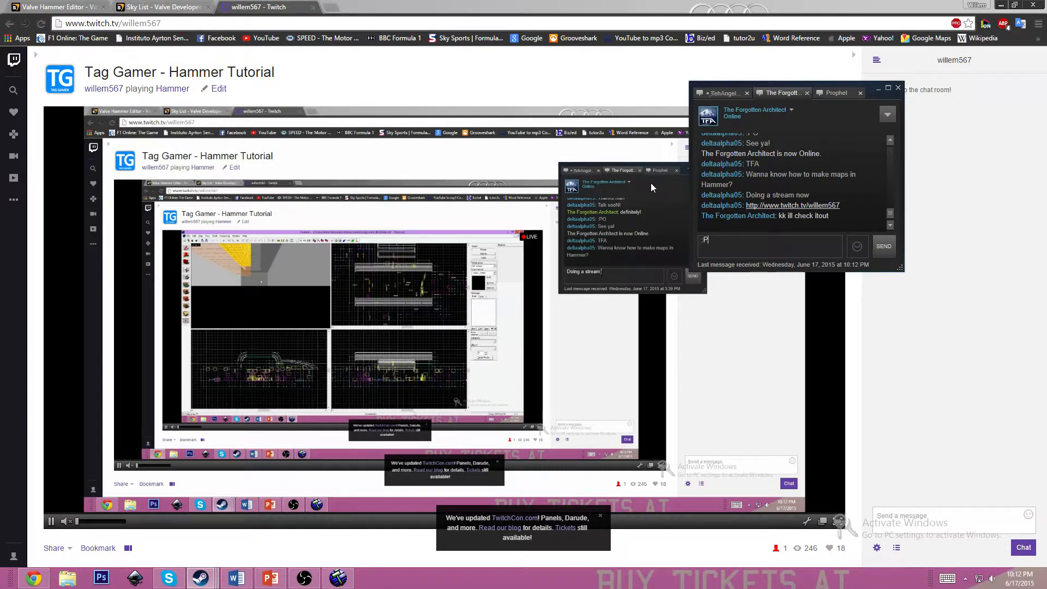
key("Return")
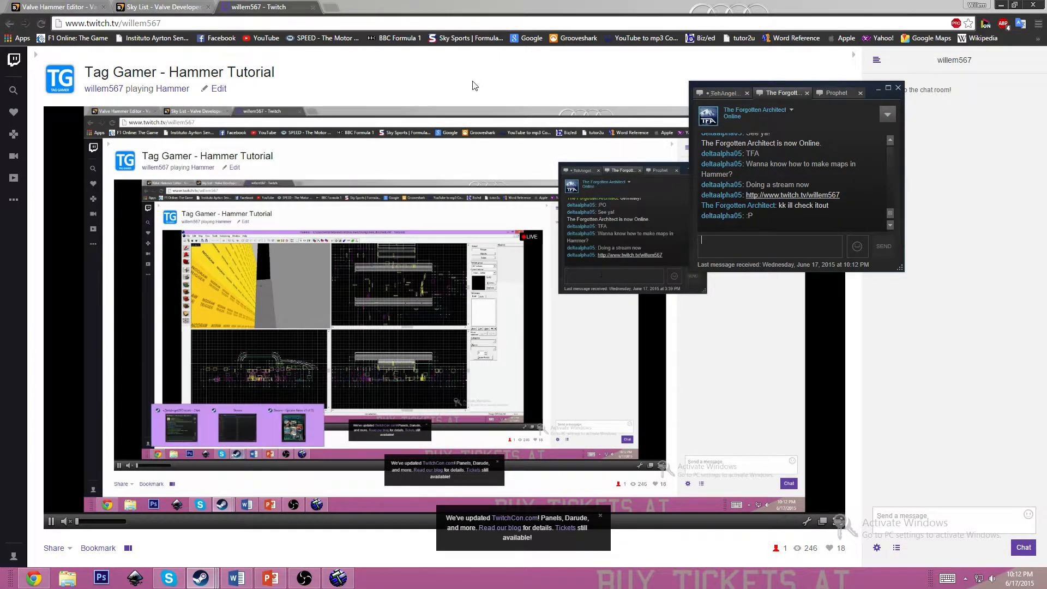
Turn the Twitch stream player's volume up and back down to zero, and check the Hammer window briefly
left_click(435, 101)
left_click(125, 523)
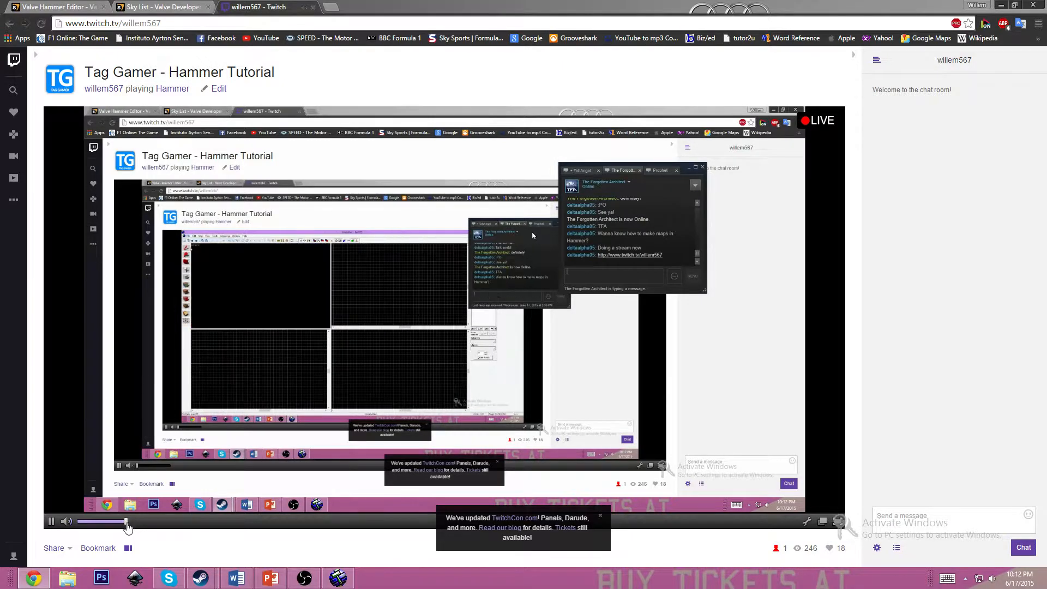
left_click_drag(111, 523, 77, 521)
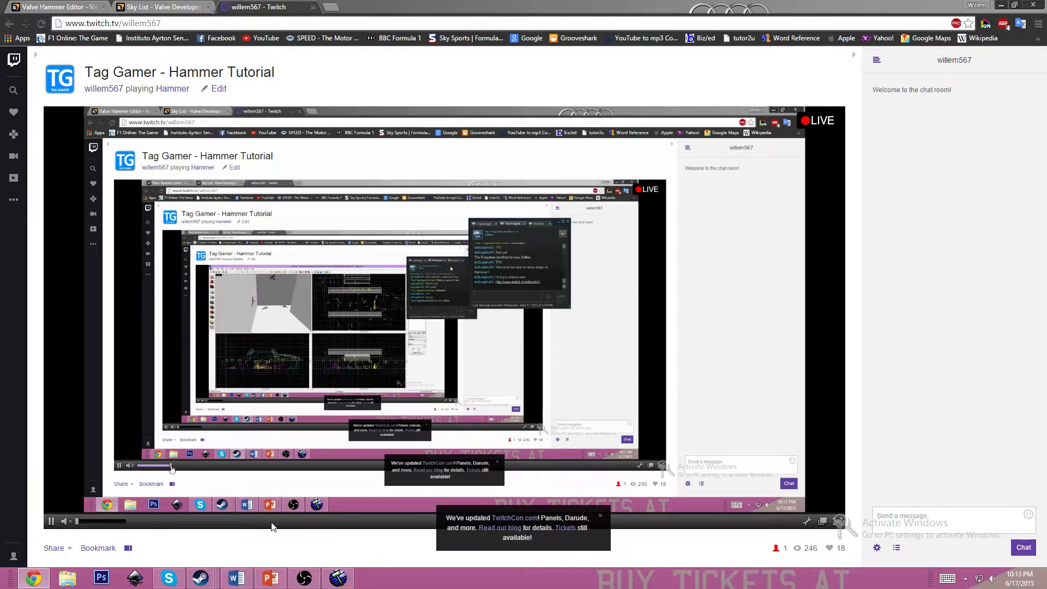
left_click(337, 578)
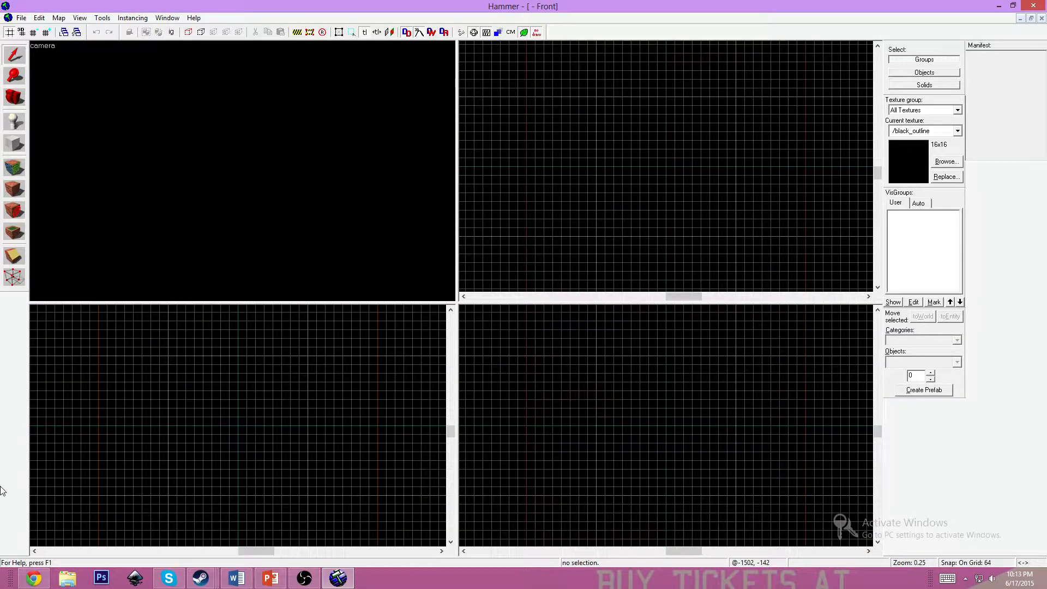
left_click(33, 578)
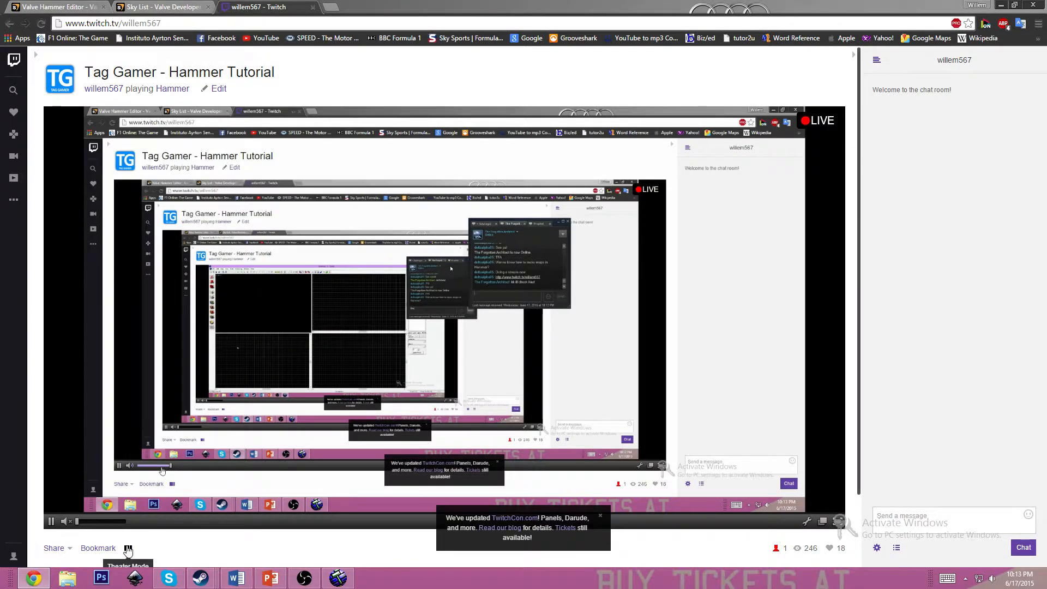
Reply "Troll!" in the friend's Steam chat and return to the Twitch page
mouse_move(201, 577)
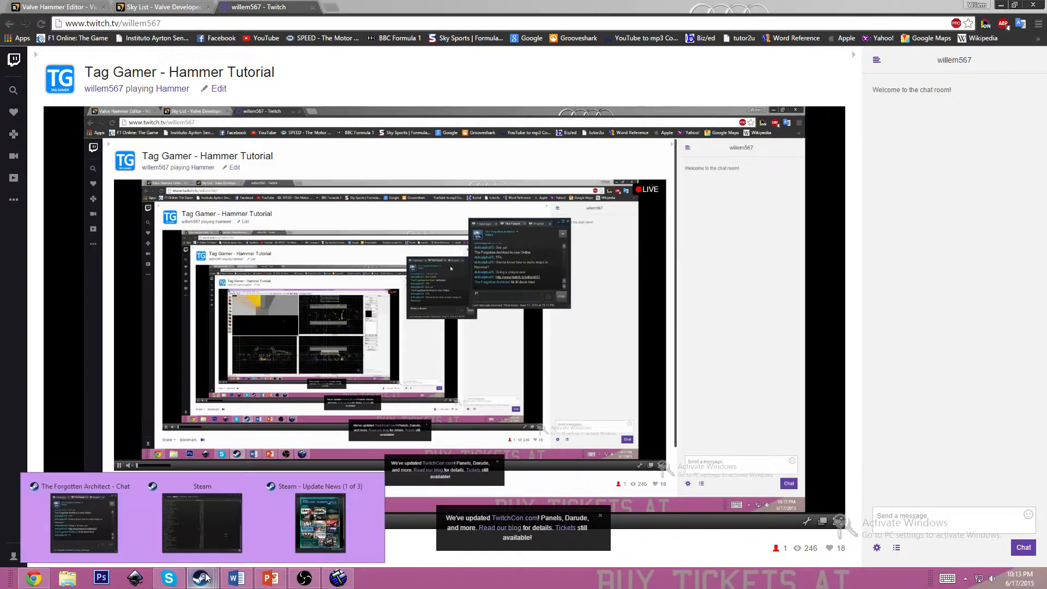
left_click(114, 555)
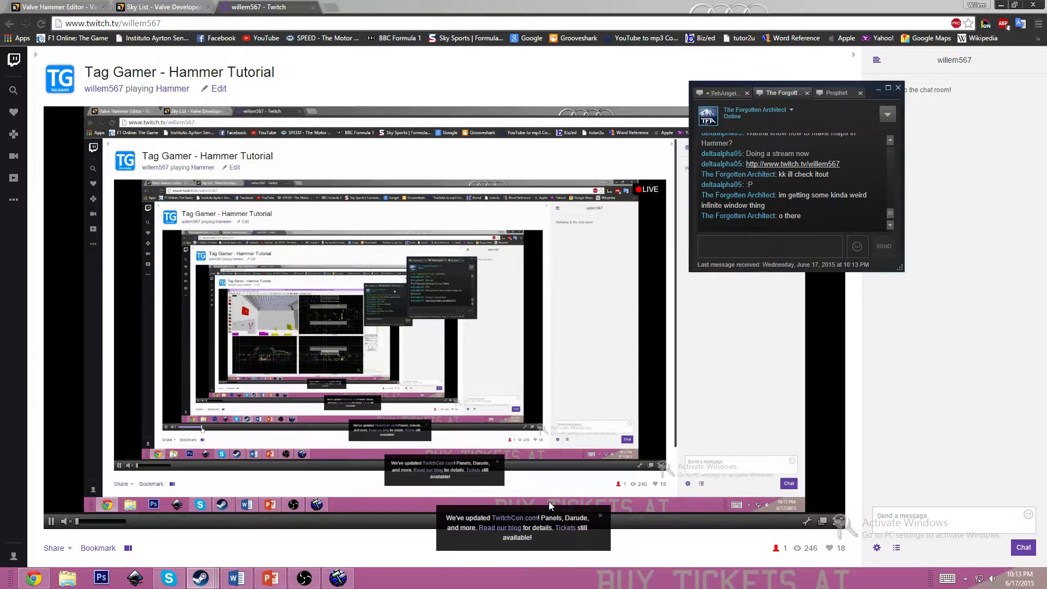
type("Trol")
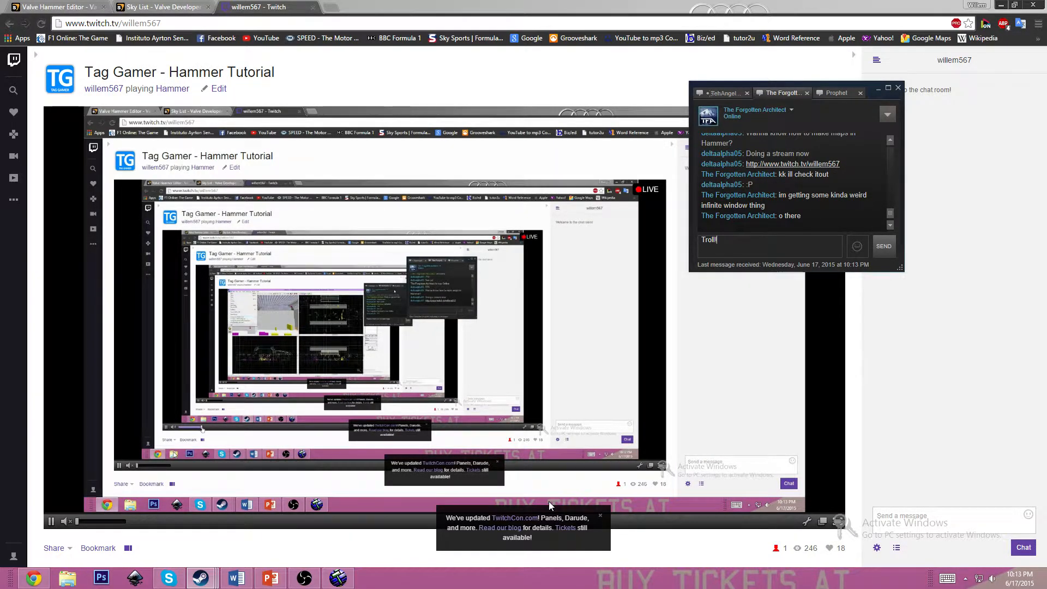
type("l!")
key("Return")
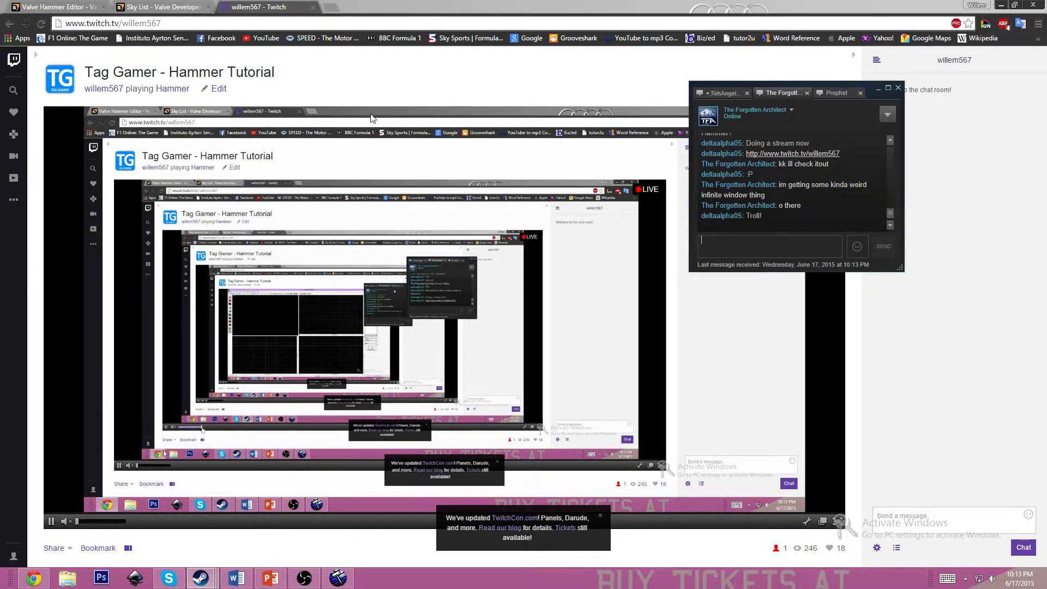
left_click(319, 13)
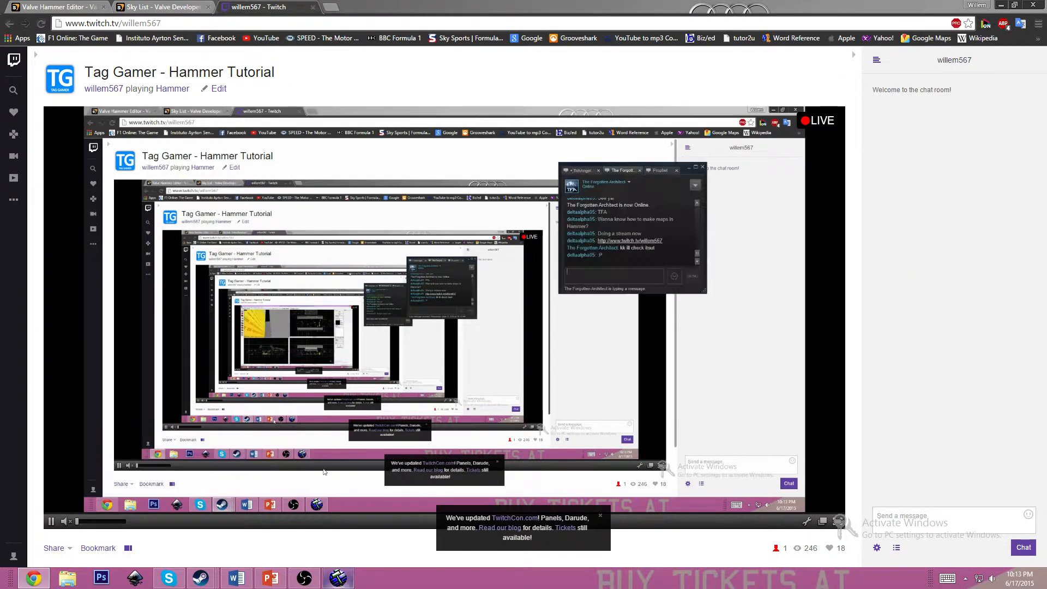
Switch to Hammer, send "Starting now ;)" in the friend's Steam chat and return to the empty map
left_click(338, 577)
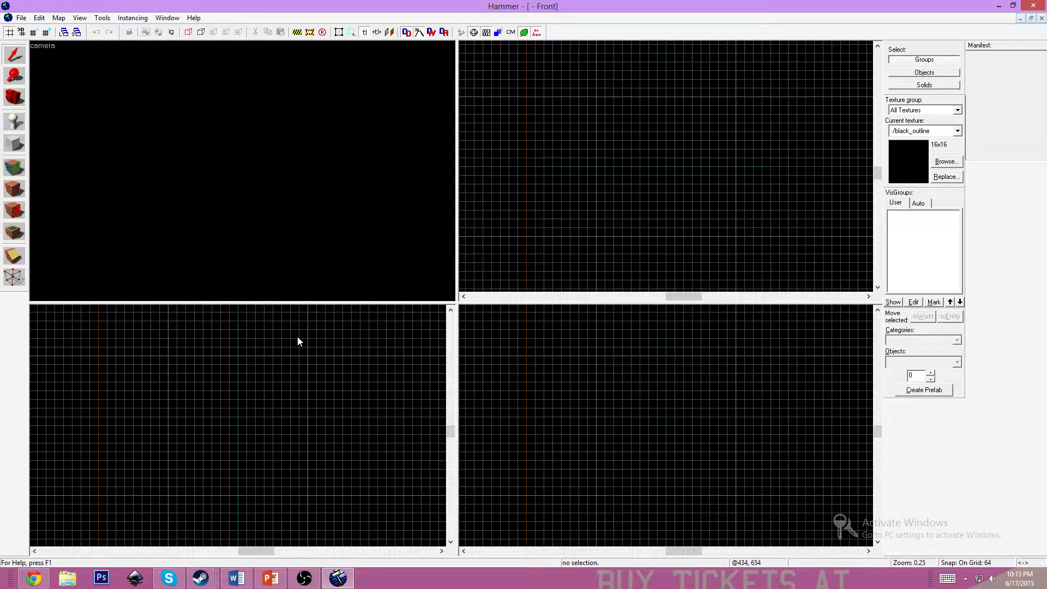
left_click(33, 579)
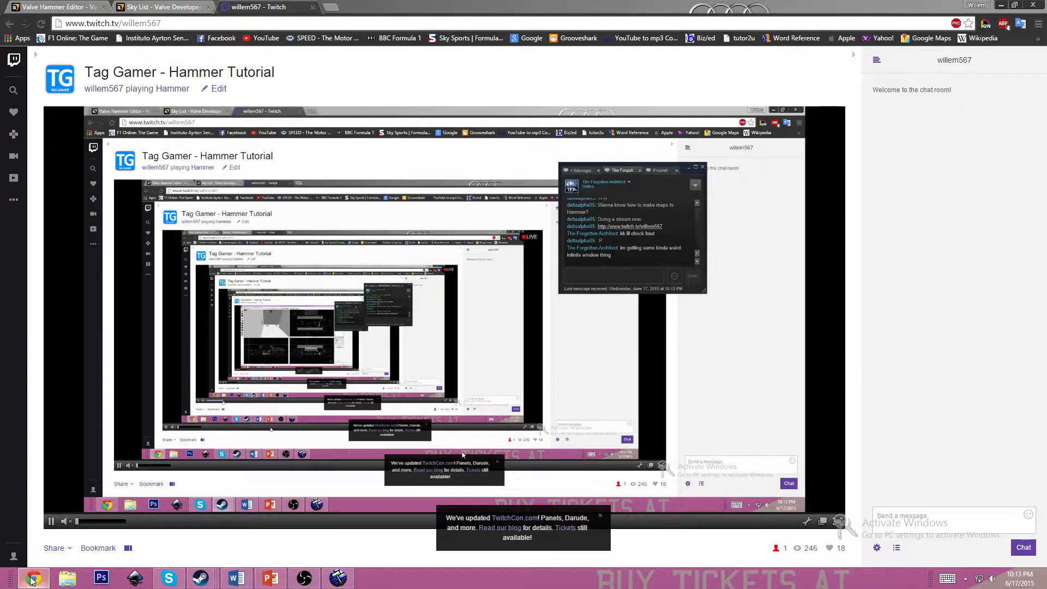
left_click(334, 579)
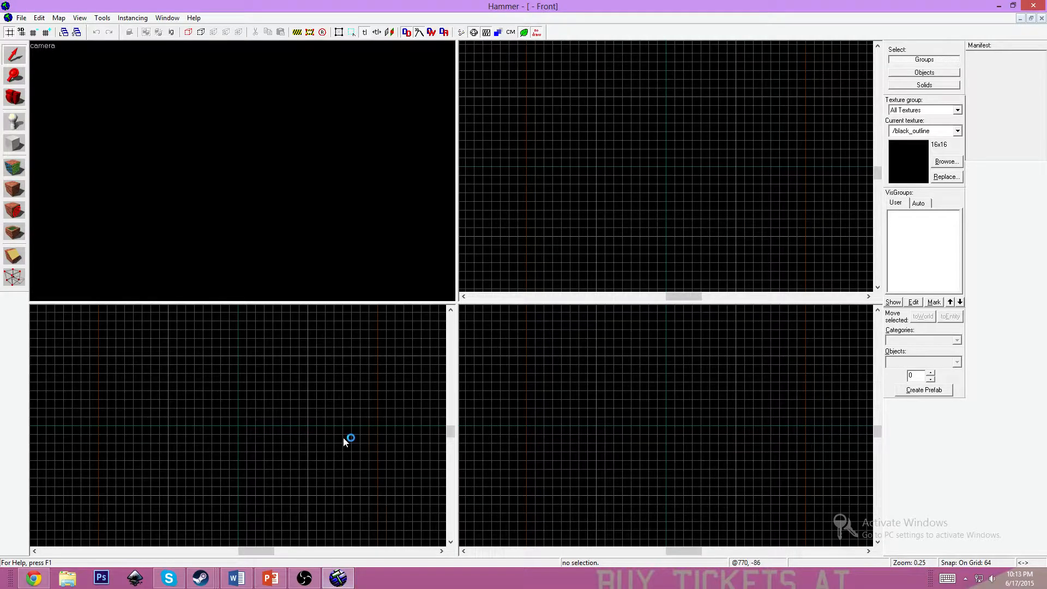
mouse_move(201, 577)
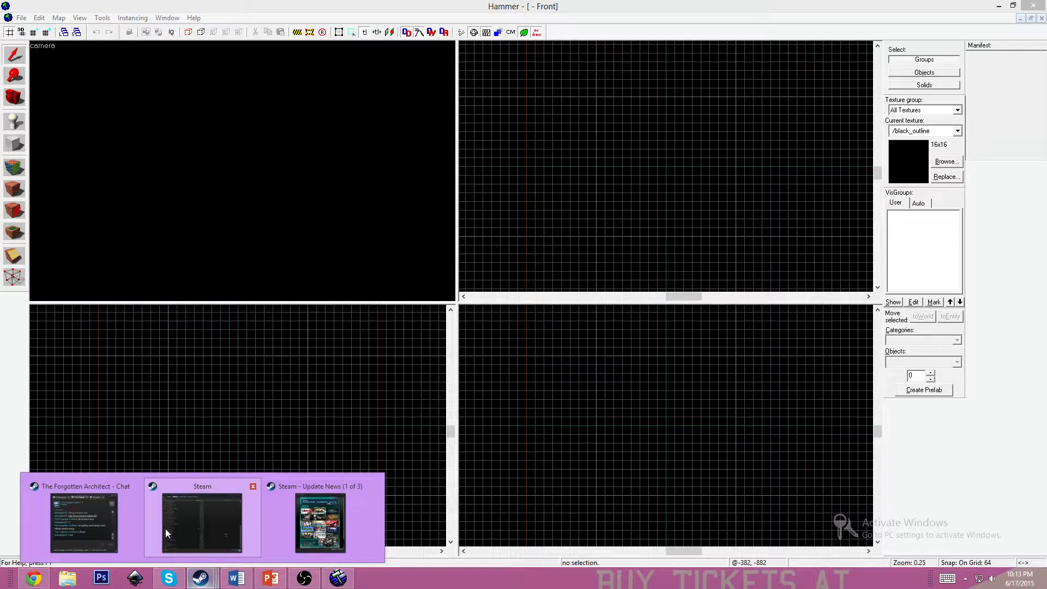
left_click(106, 526)
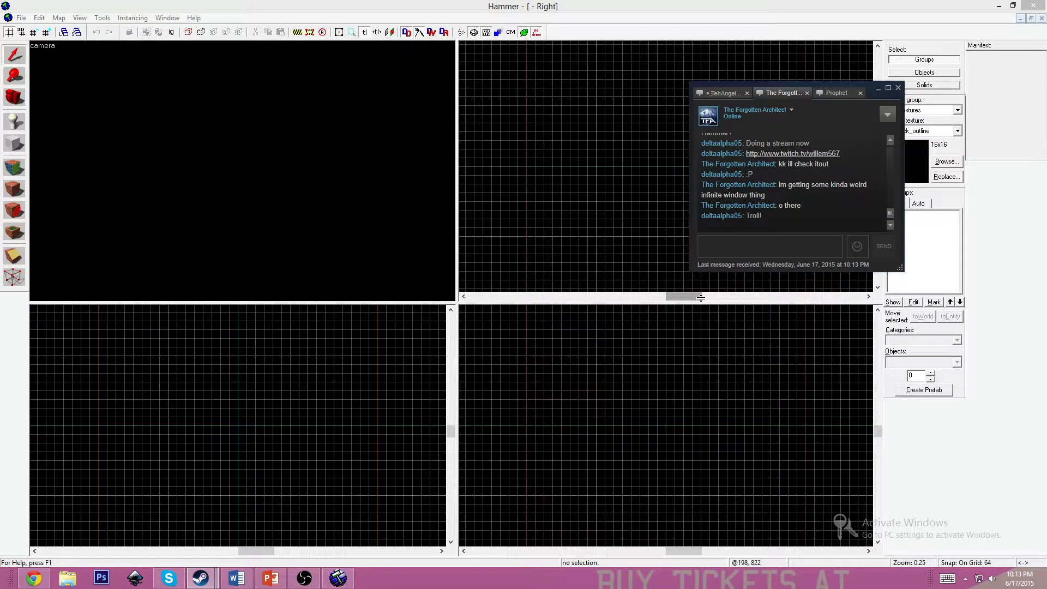
type("Starting now ;)")
key("Return")
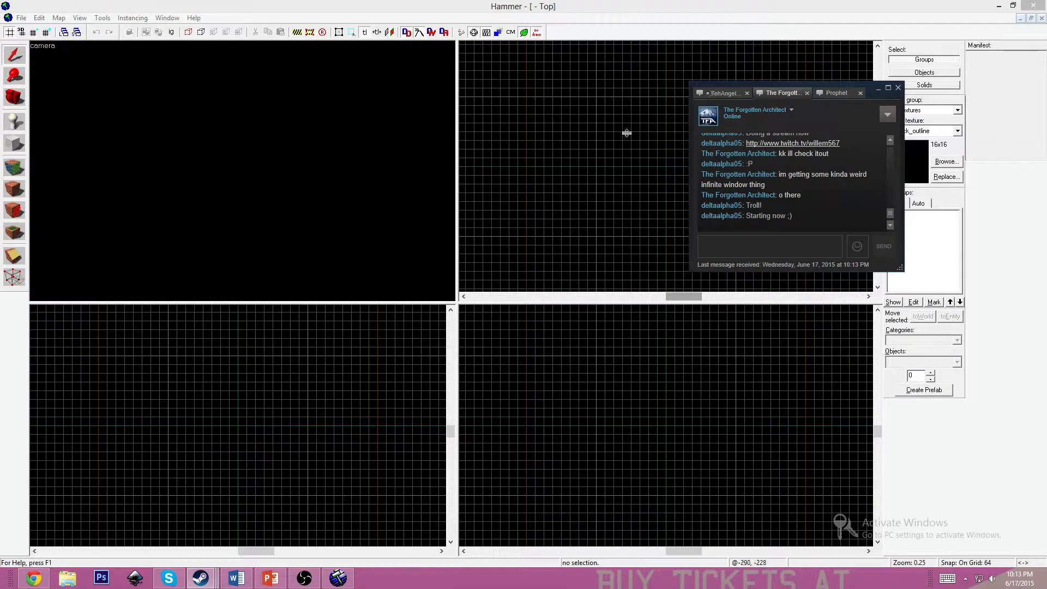
left_click(579, 16)
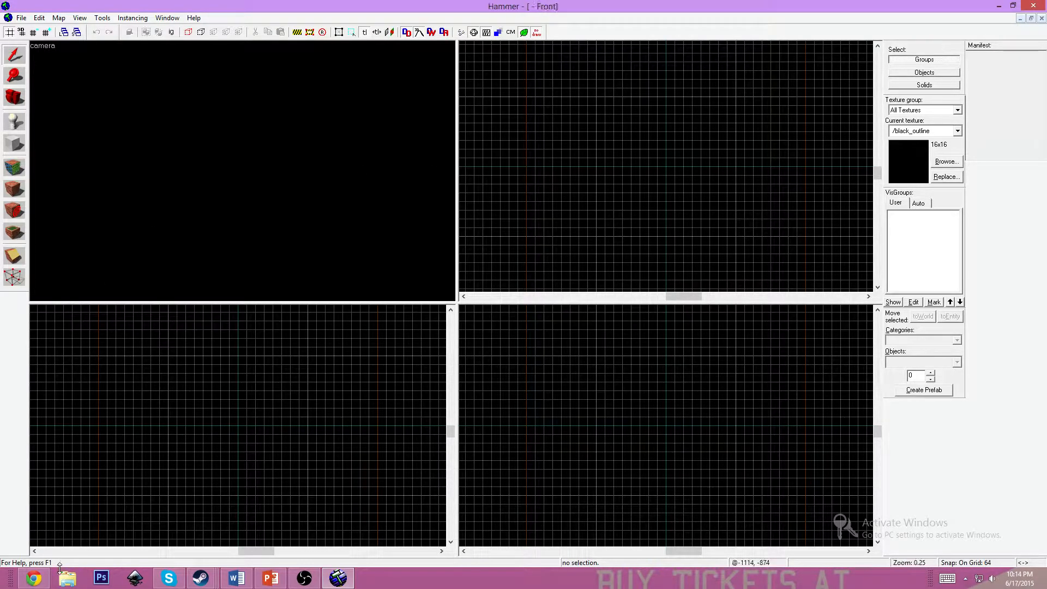
Switch to Chrome and look through the Valve Hammer Editor wiki page, including its FGD lists and See also links
left_click(34, 580)
key("ctrl+1")
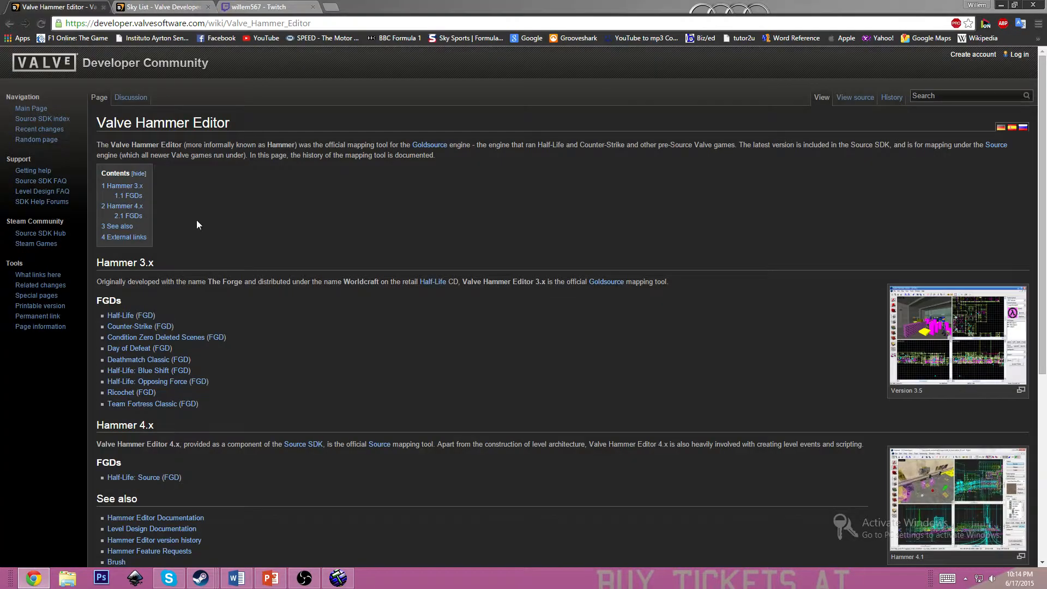
scroll(103, 315, "down", 6)
scroll(123, 315, "up", 6)
scroll(129, 320, "down", 1)
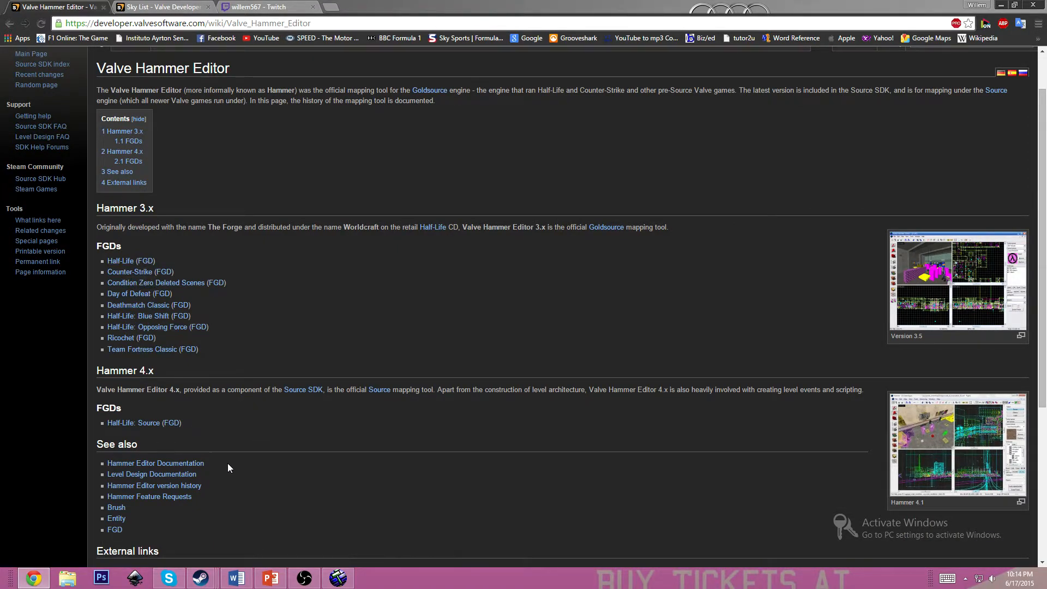
scroll(228, 467, "down", 5)
scroll(194, 294, "up", 6)
Search Google in a new tab for "Hammer Garry's Mod Trigger" and look through the results
left_click(331, 6)
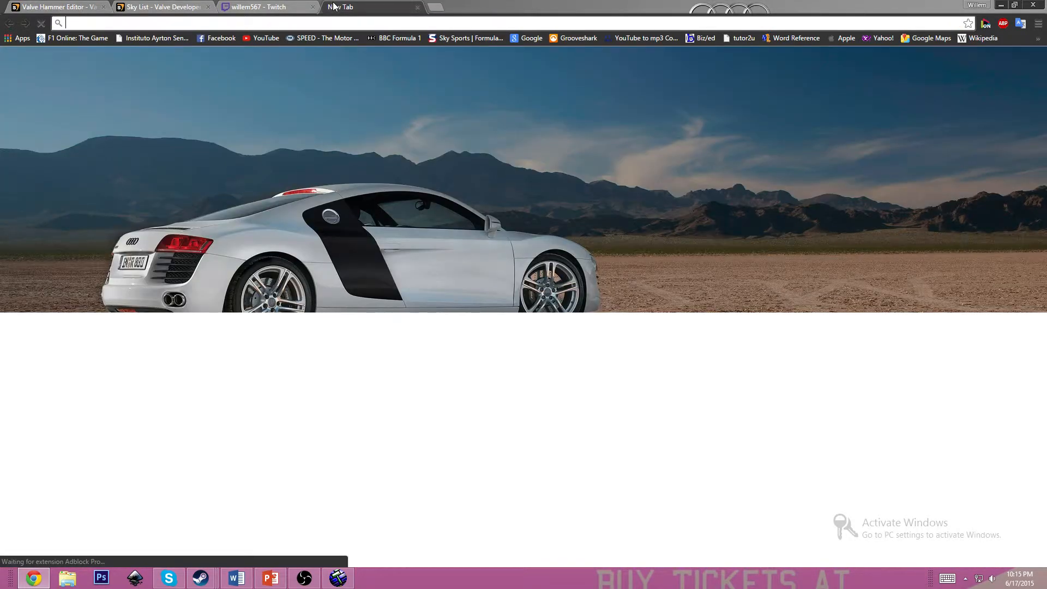
type("Hammer Garry's")
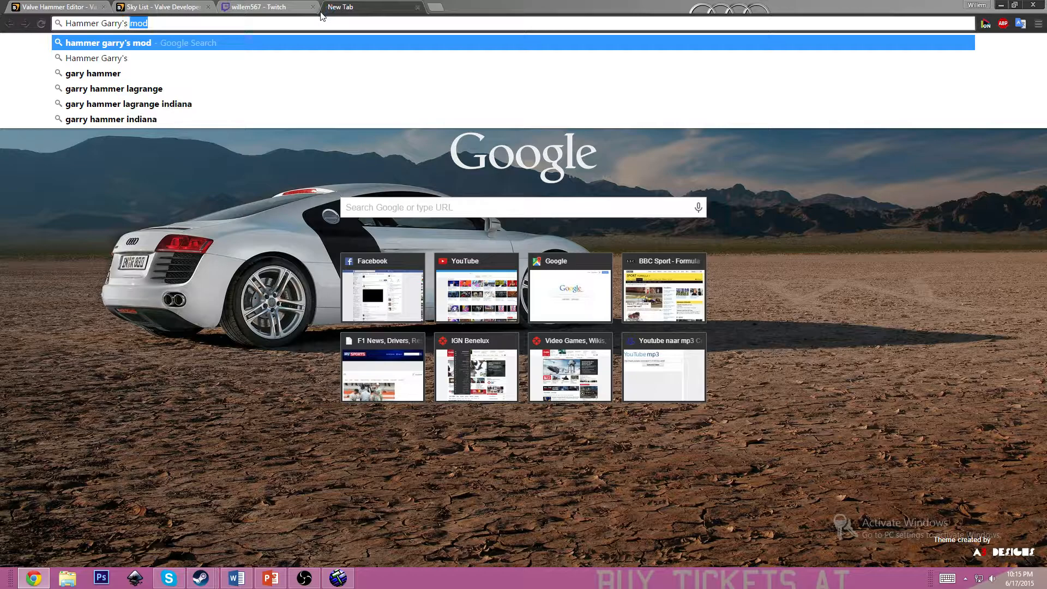
type(" Mod Tru")
key("BackSpace")
type("igger")
key("Return")
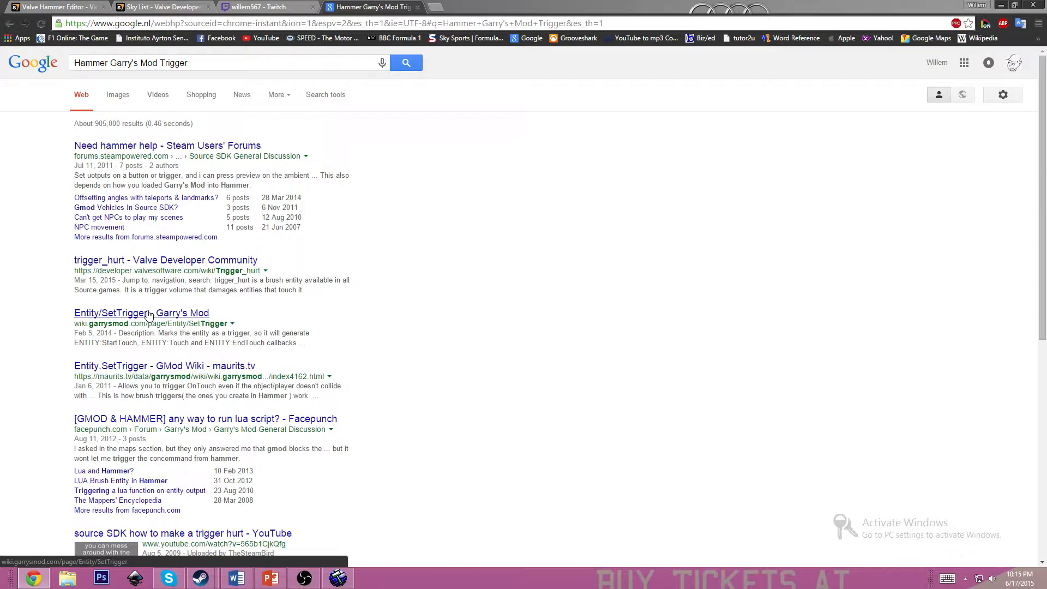
scroll(148, 315, "down", 3)
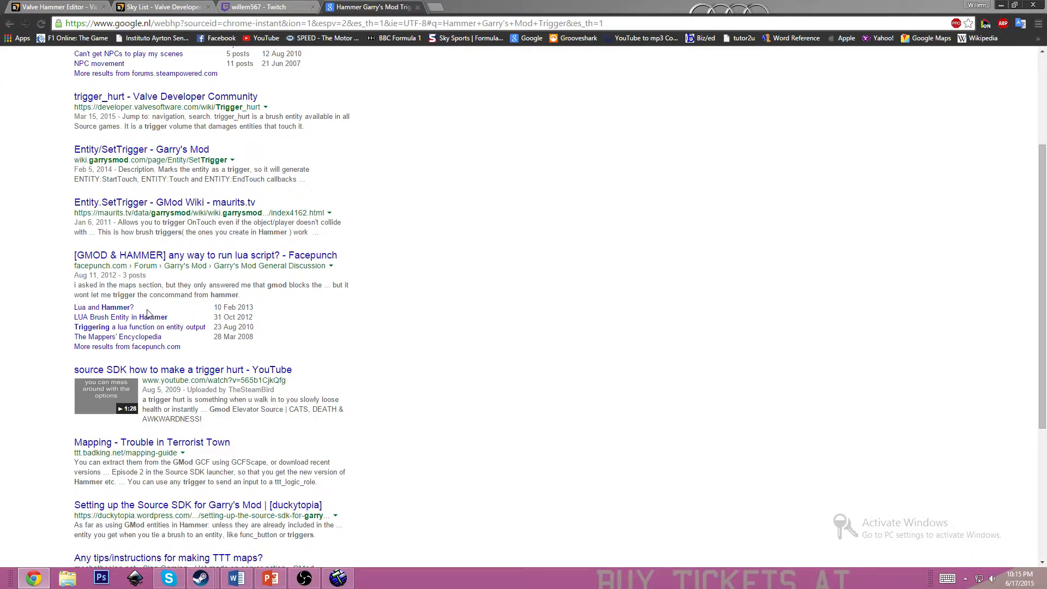
Close the Google results page and send "Nice!" and "Thanks a tonne" in the Twitch stream's chat
scroll(147, 315, "up", 3)
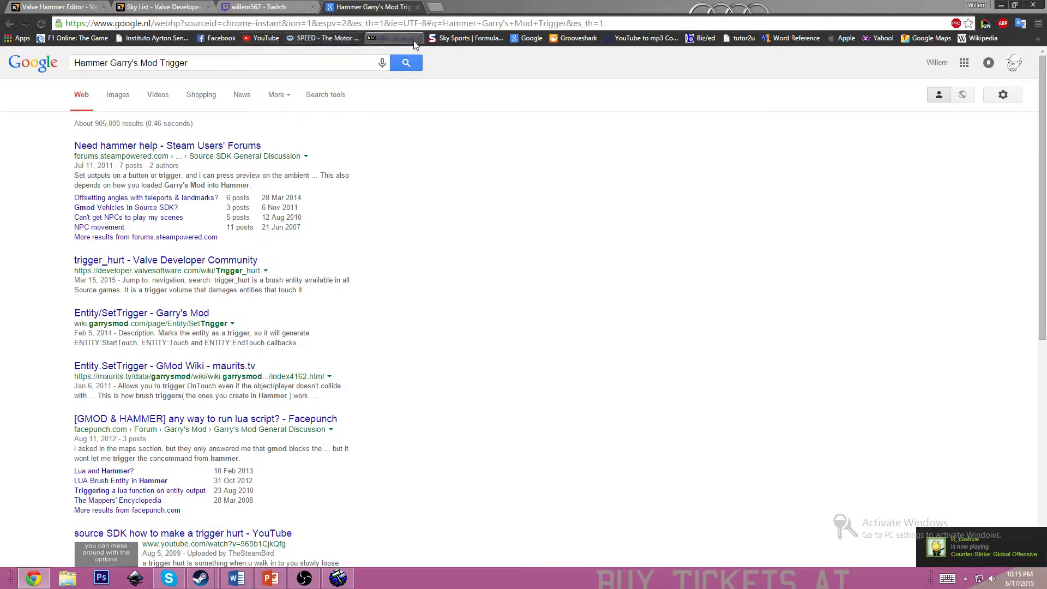
left_click(417, 6)
left_click(282, 6)
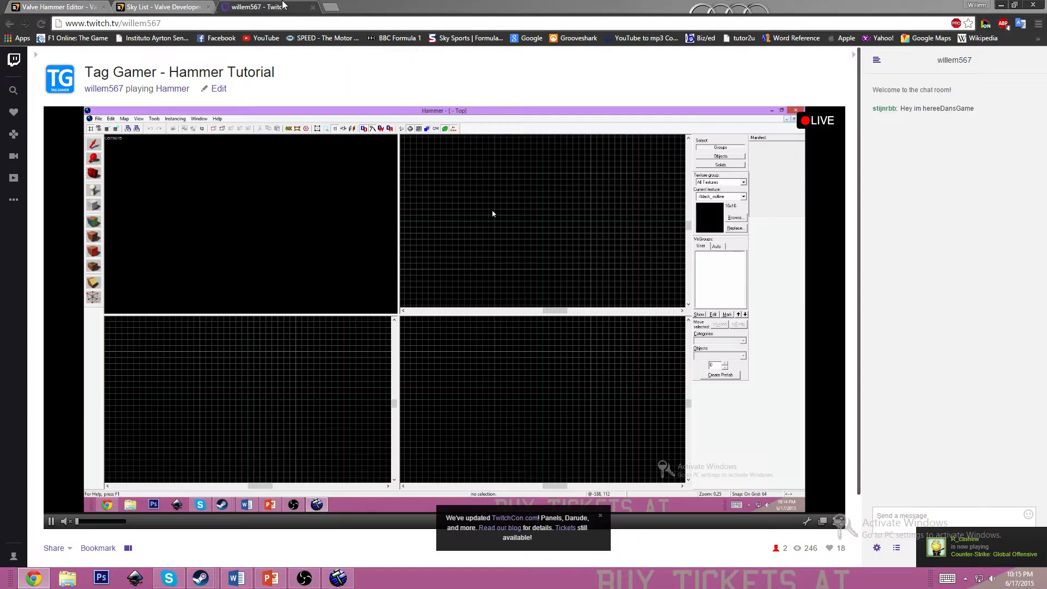
left_click(894, 517)
type("Nice!")
key("Return")
type("Thanks a tonn")
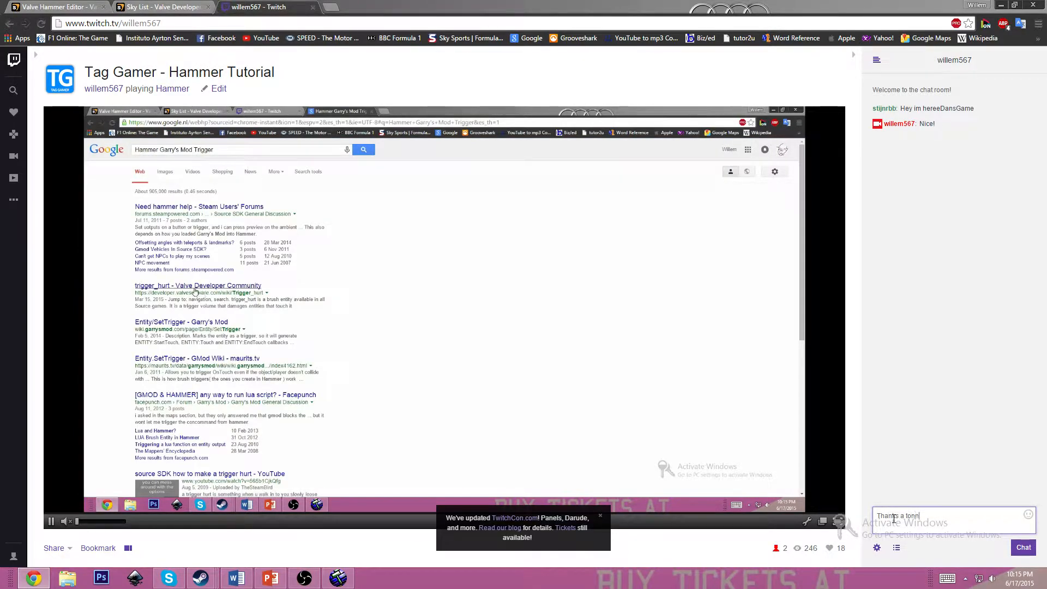
type("e")
key("Return")
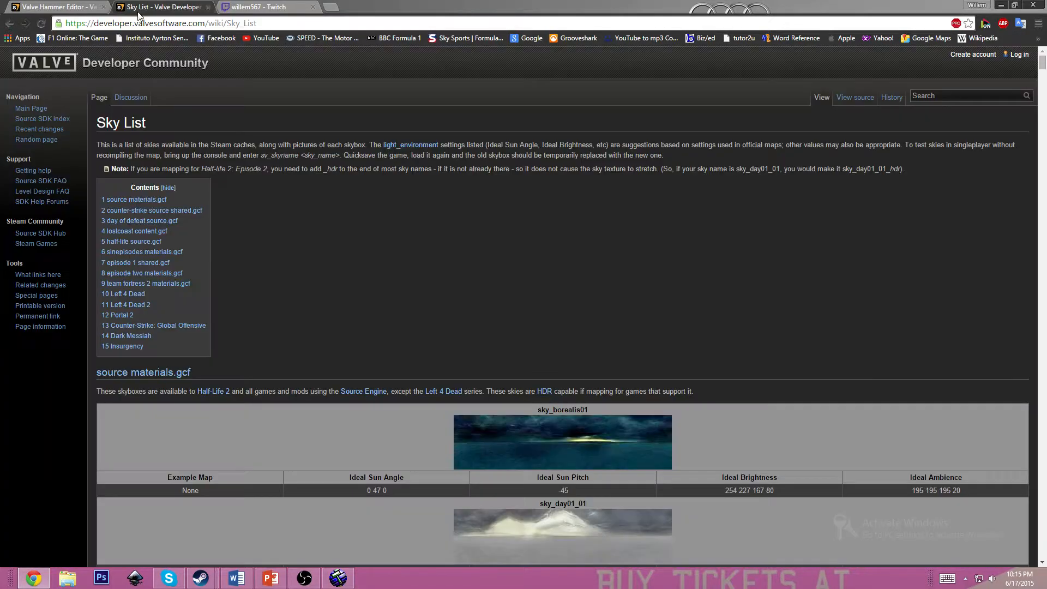
Look through the skyboxes on the Sky List wiki page and return to the empty map in Hammer
left_click(159, 6)
scroll(109, 228, "down", 11)
scroll(238, 205, "up", 11)
left_click(338, 578)
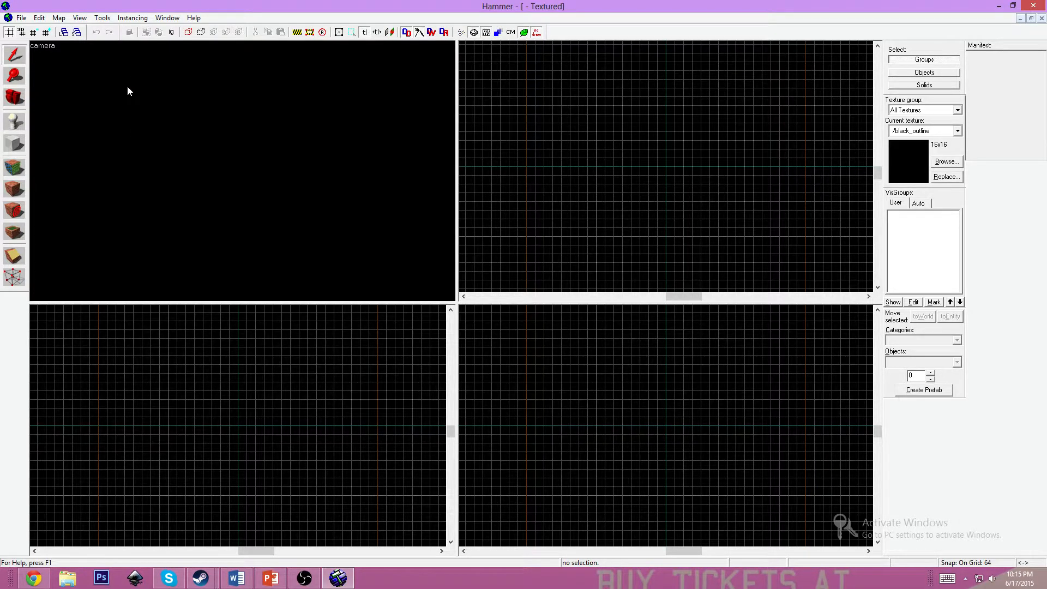
left_click(69, 581)
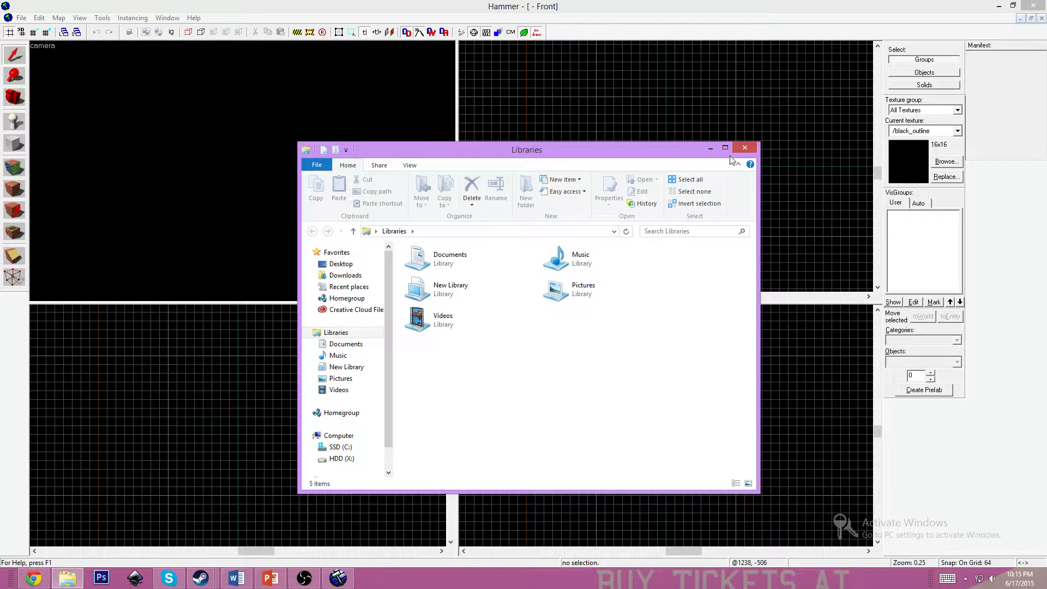
left_click(742, 149)
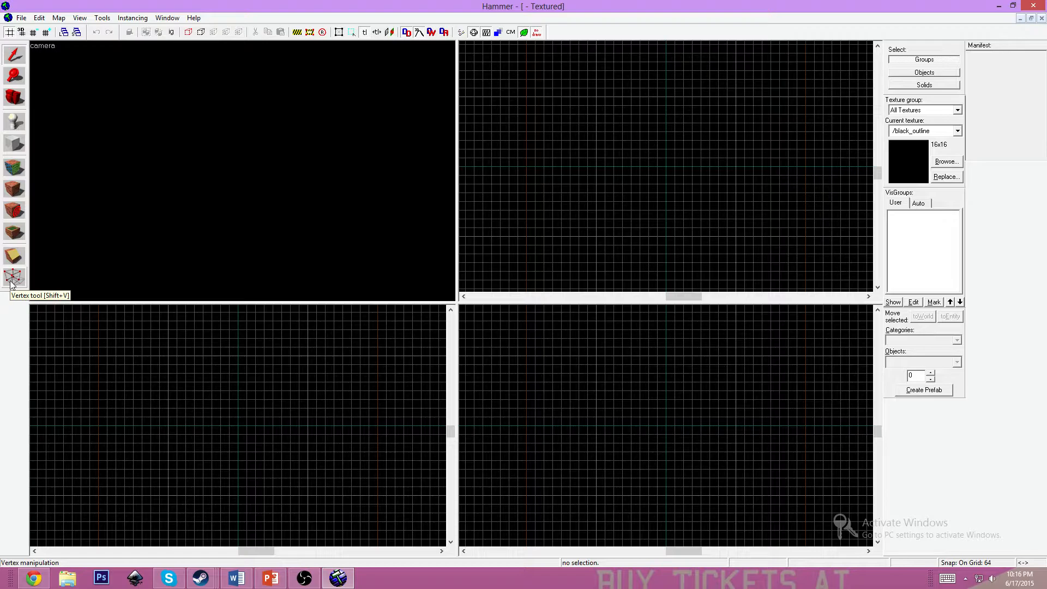
Create a 1024 × 1024 × 64 block primitive centred on the origin of the top view
left_click(15, 146)
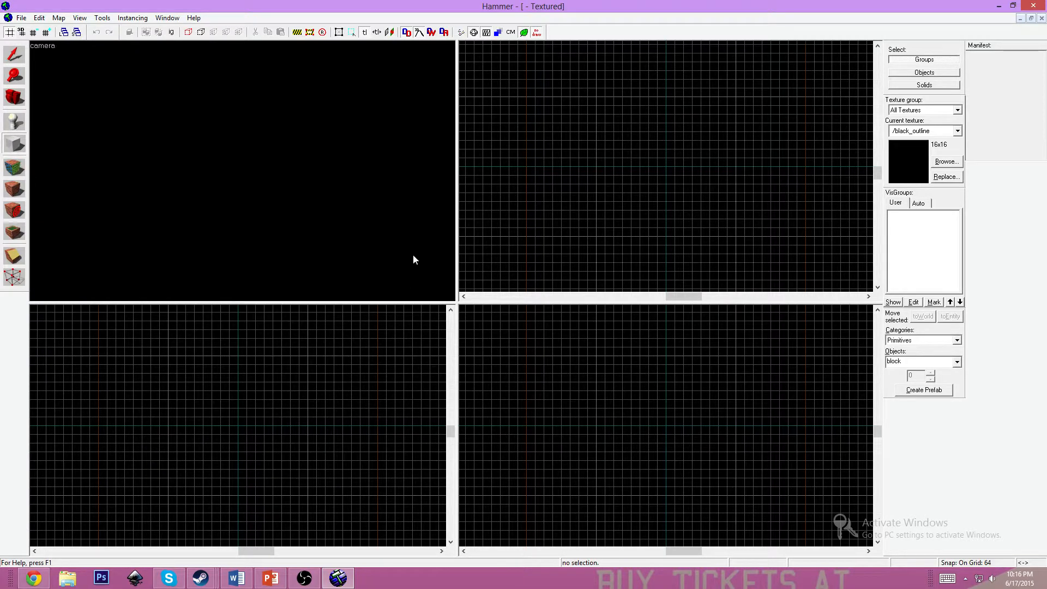
left_click_drag(597, 103, 734, 238)
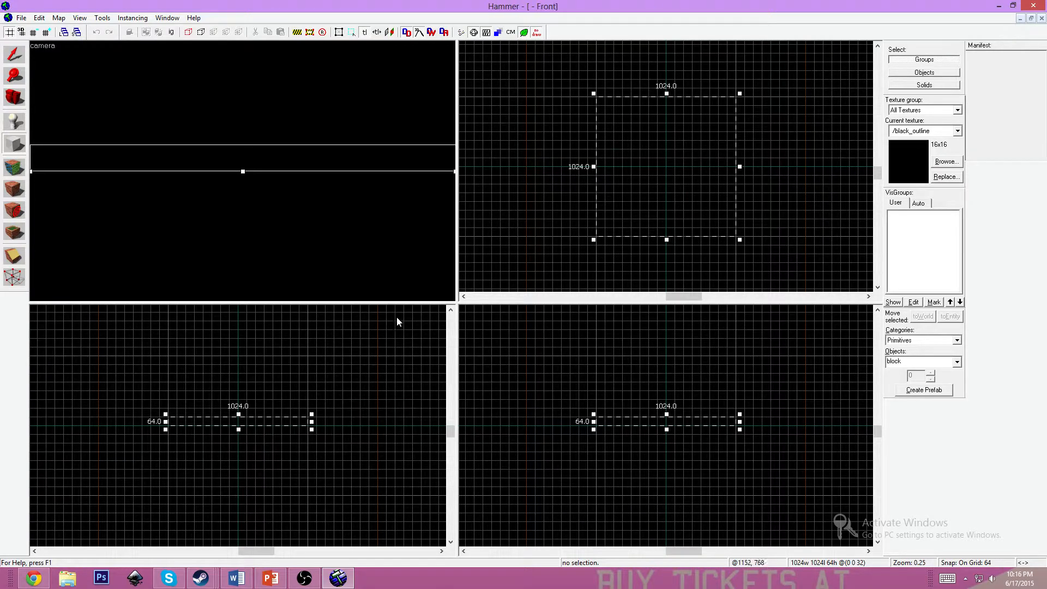
key("z")
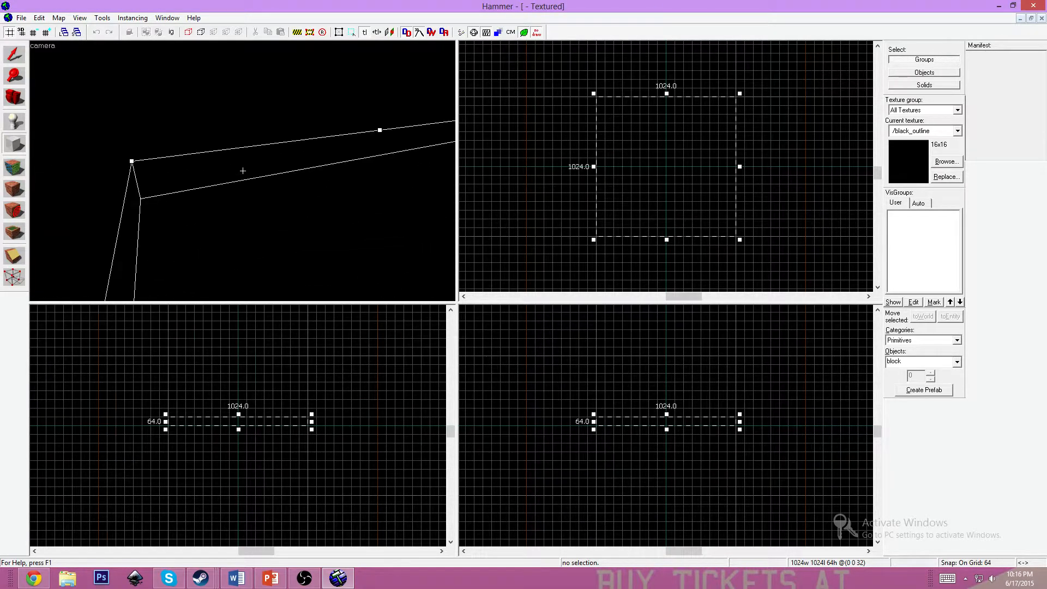
key("s")
key("a")
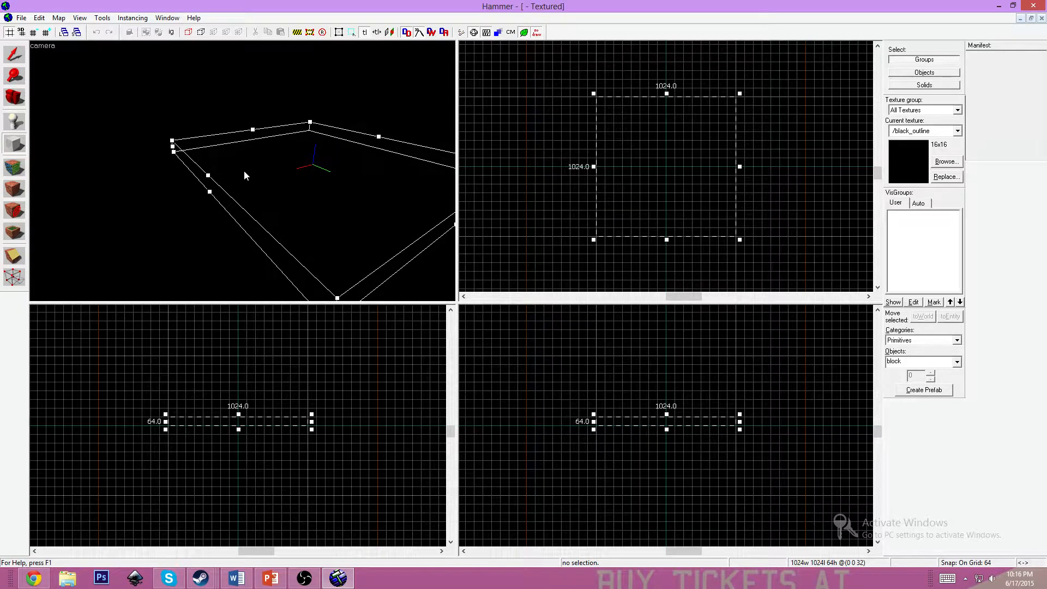
key("Return")
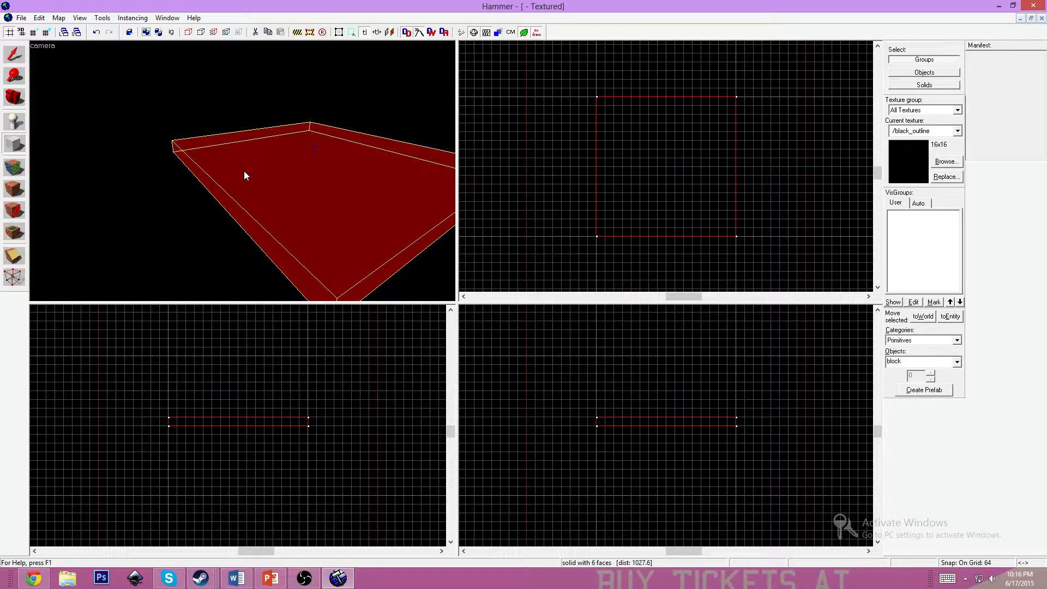
Show the camera view's available display modes and choose 3D Textured
left_click(43, 46)
left_click(251, 99)
left_click(45, 46)
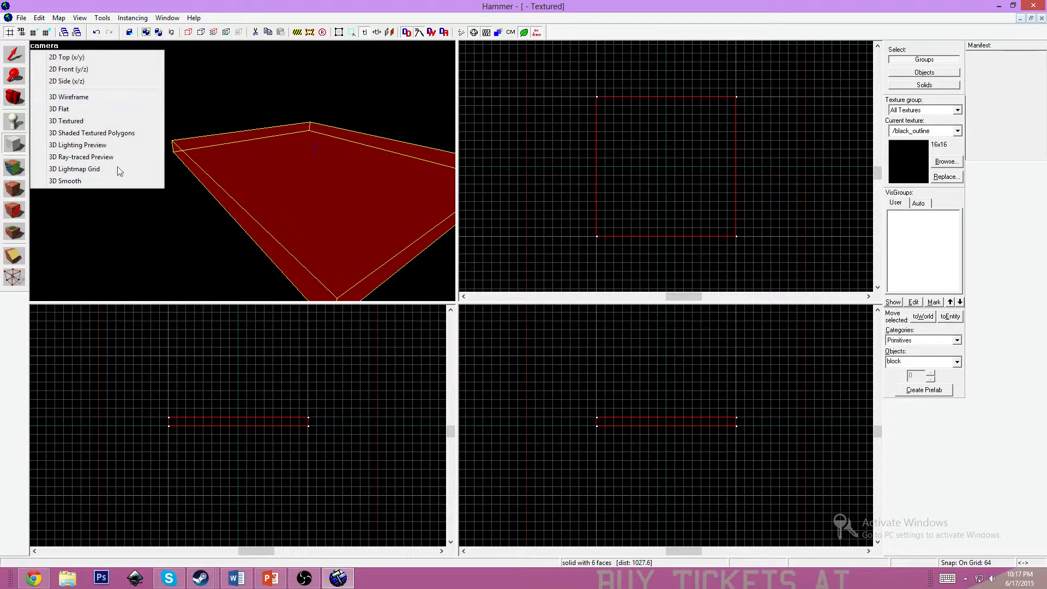
left_click(110, 121)
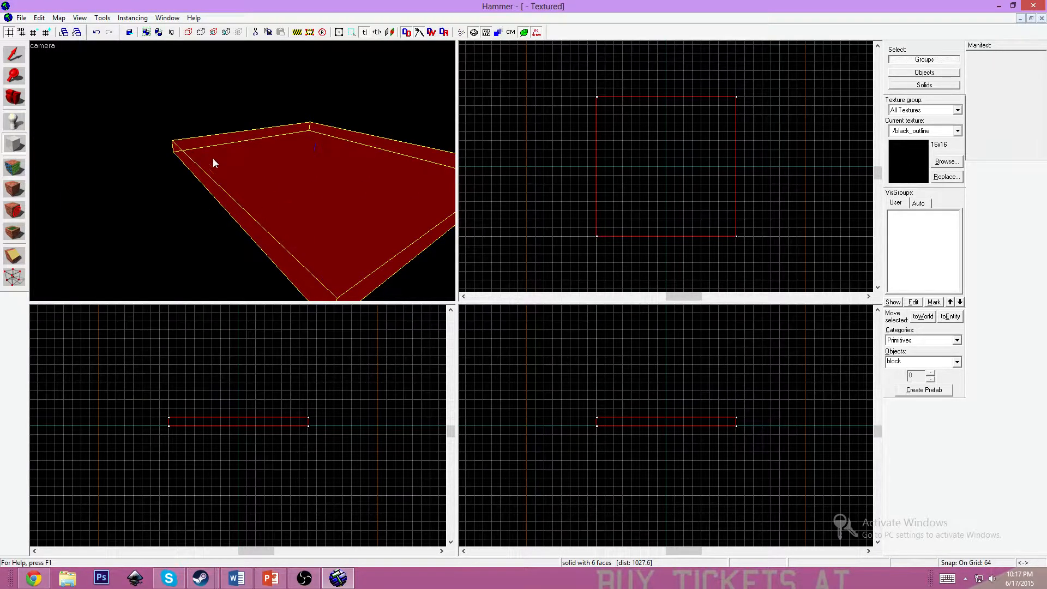
Filter the textures by "grass" and apply gm_construct/flatgrass_2 to all faces of the block
left_click(14, 167)
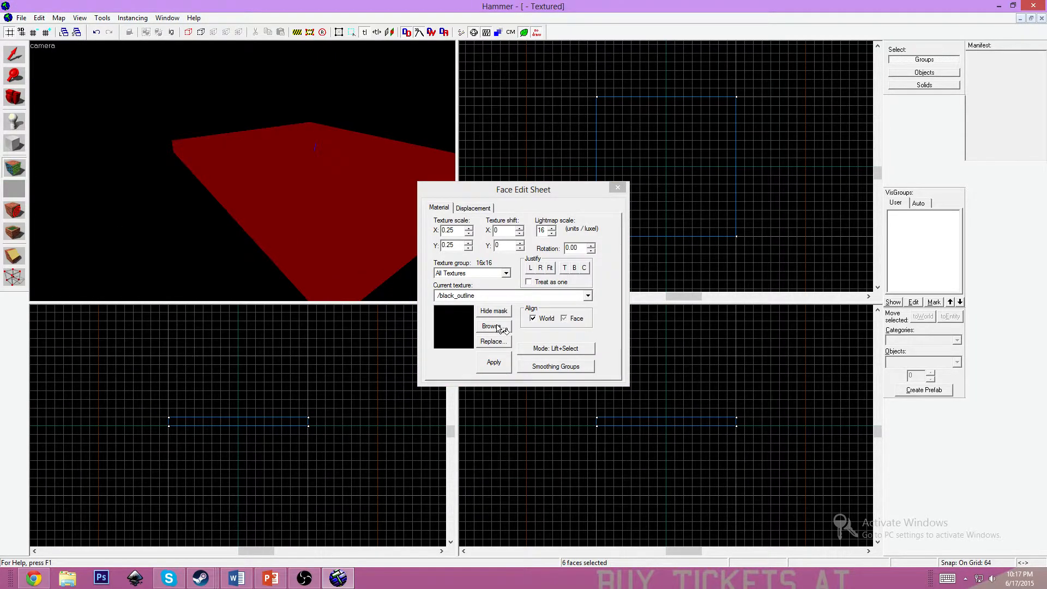
left_click(494, 325)
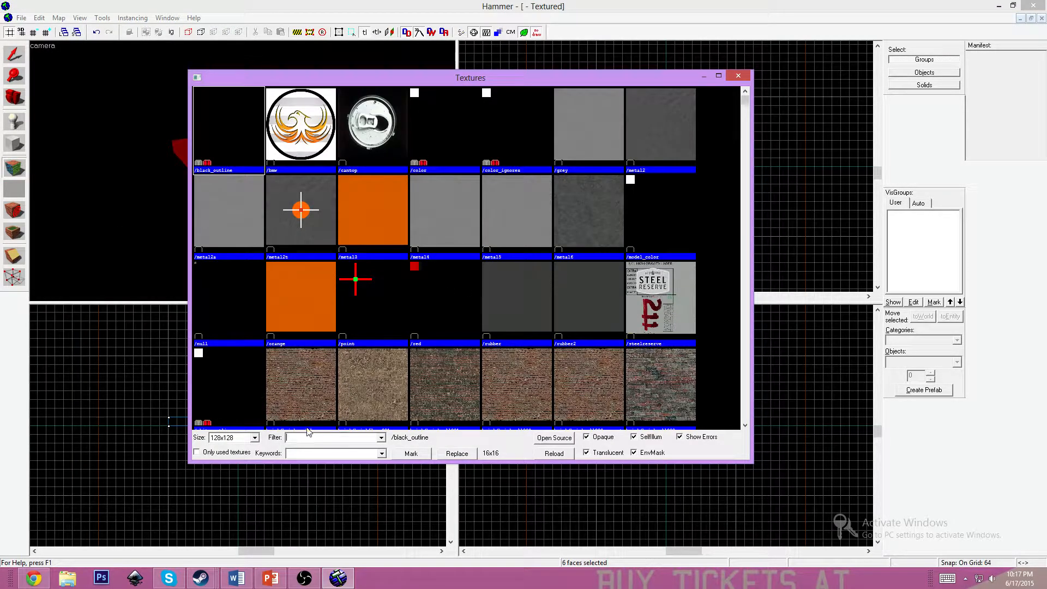
type("grass")
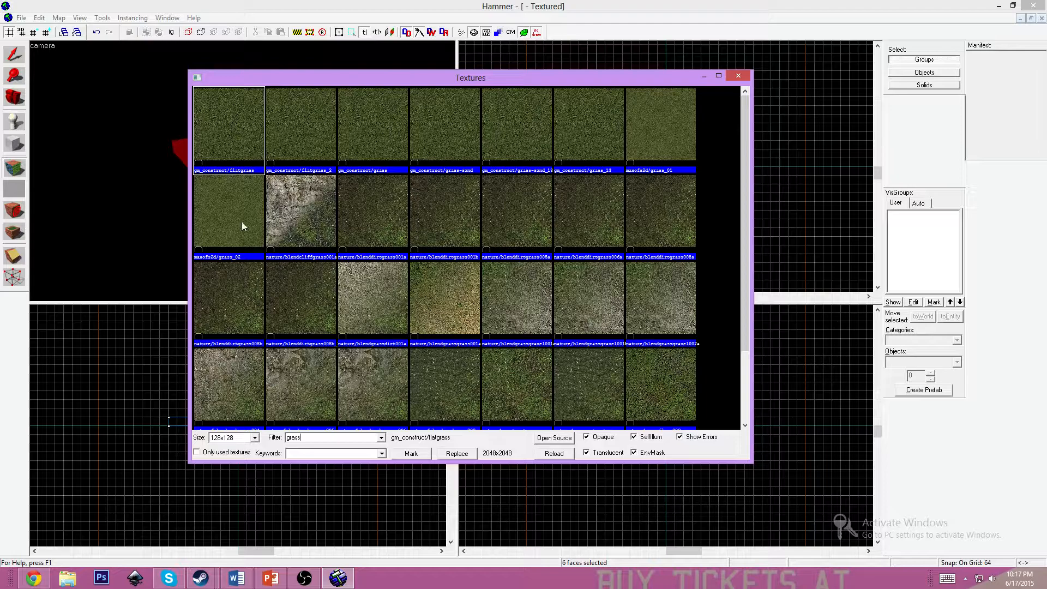
left_click(304, 130)
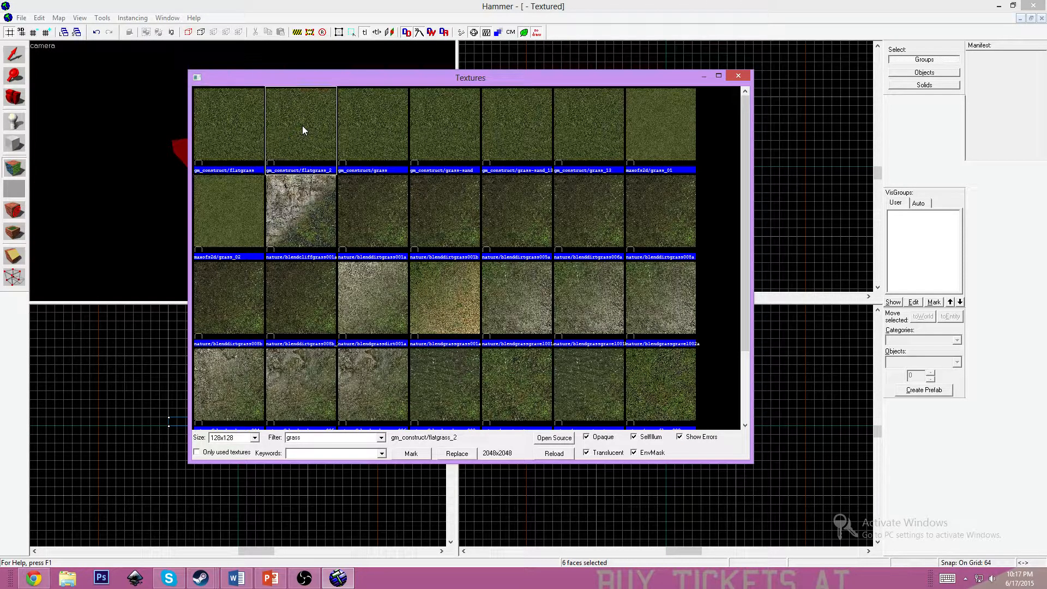
double_click(303, 130)
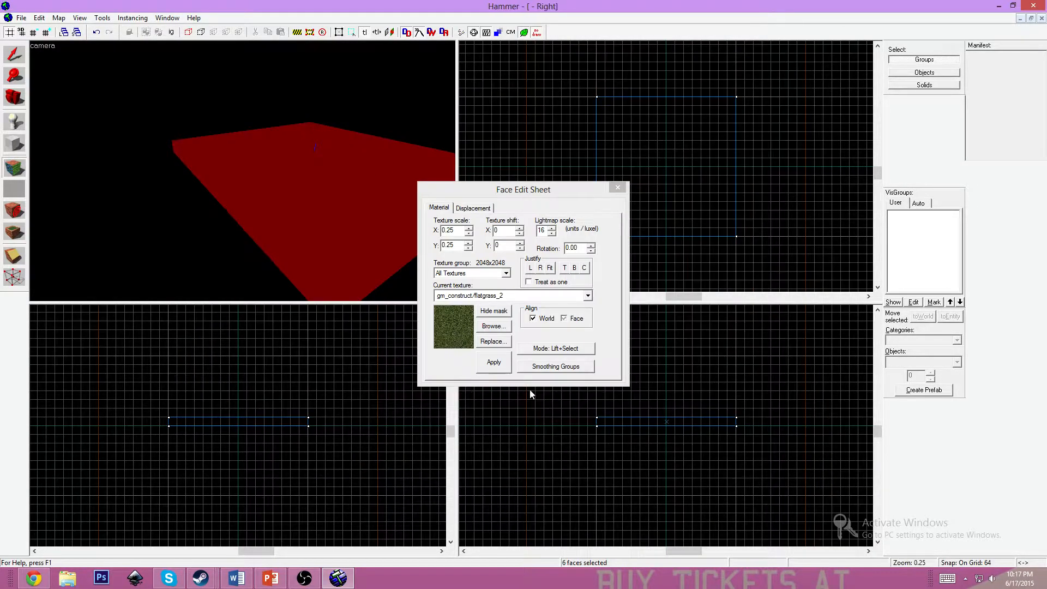
left_click(493, 362)
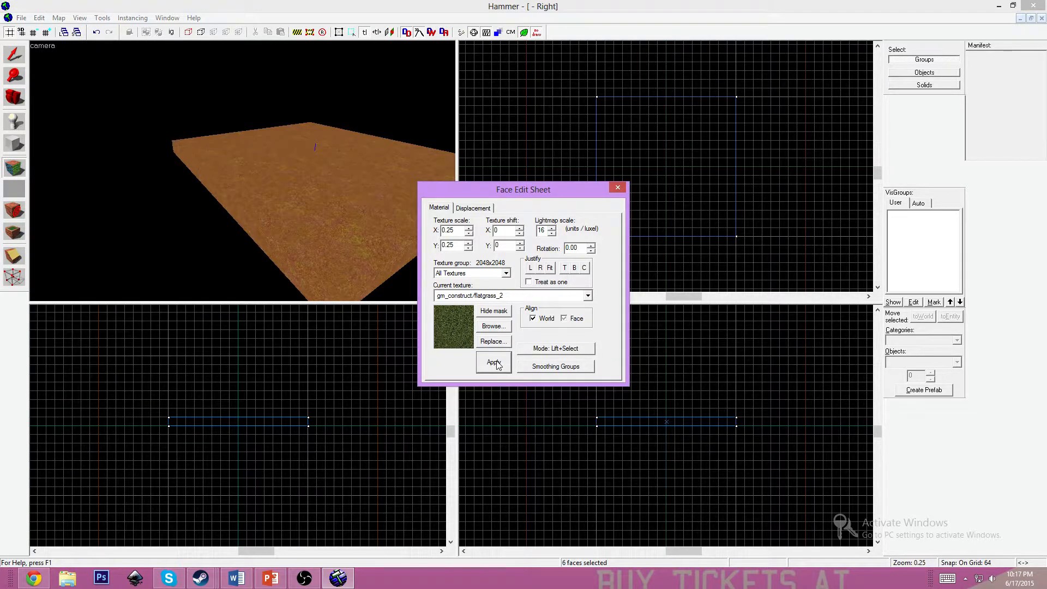
left_click(617, 187)
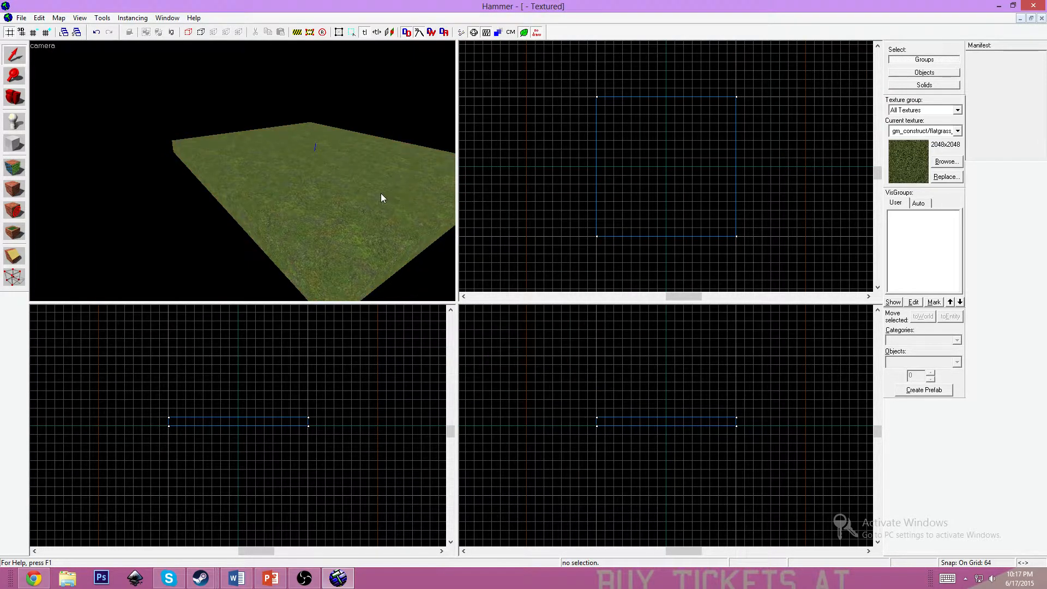
Examine the grass-textured block from several angles in the camera view and select it
key("z")
key("w")
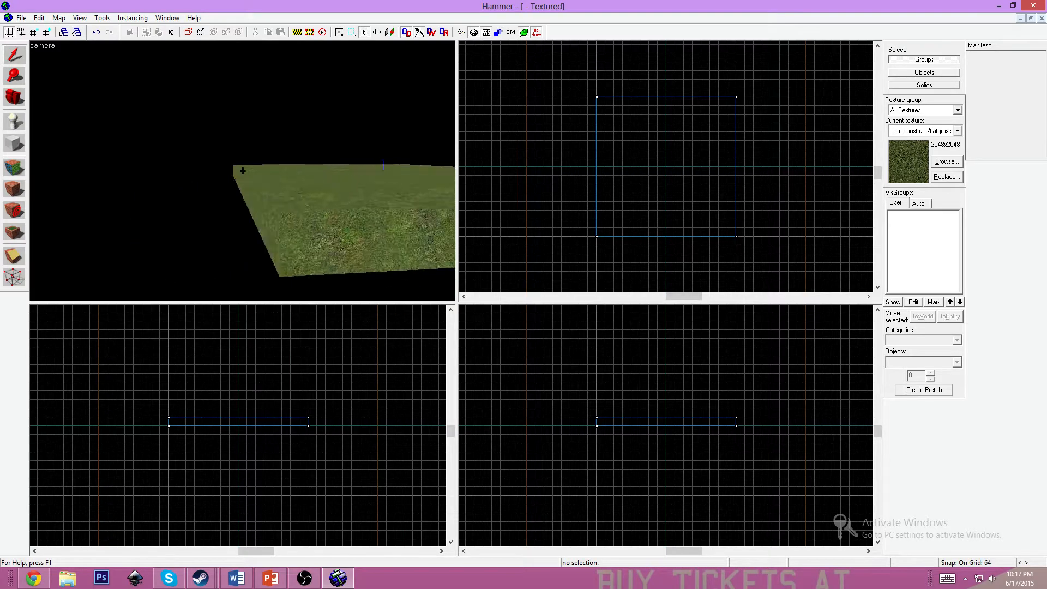
key("s")
key("w")
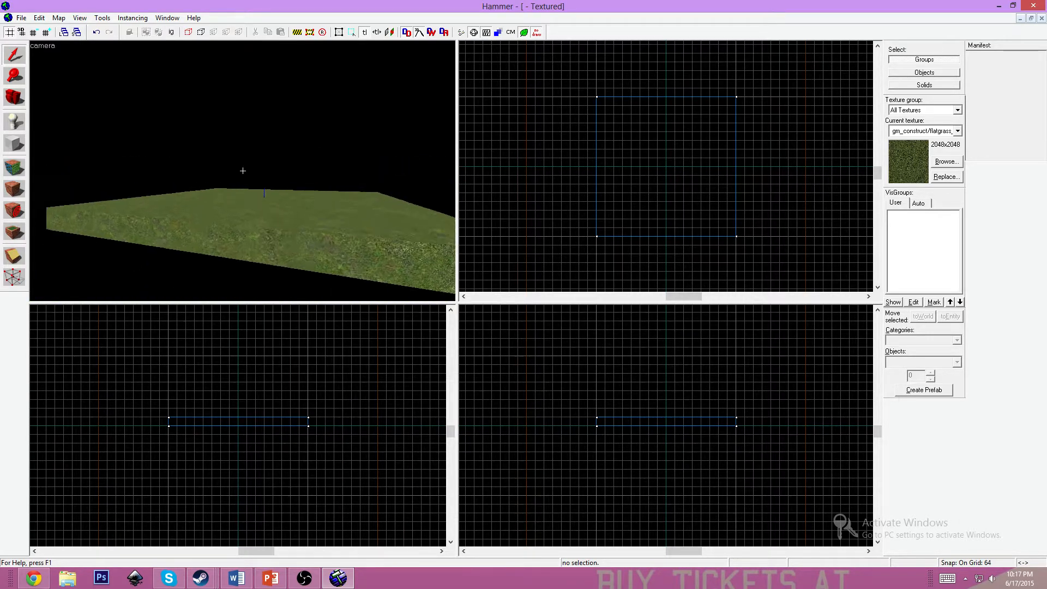
key("w")
key("s")
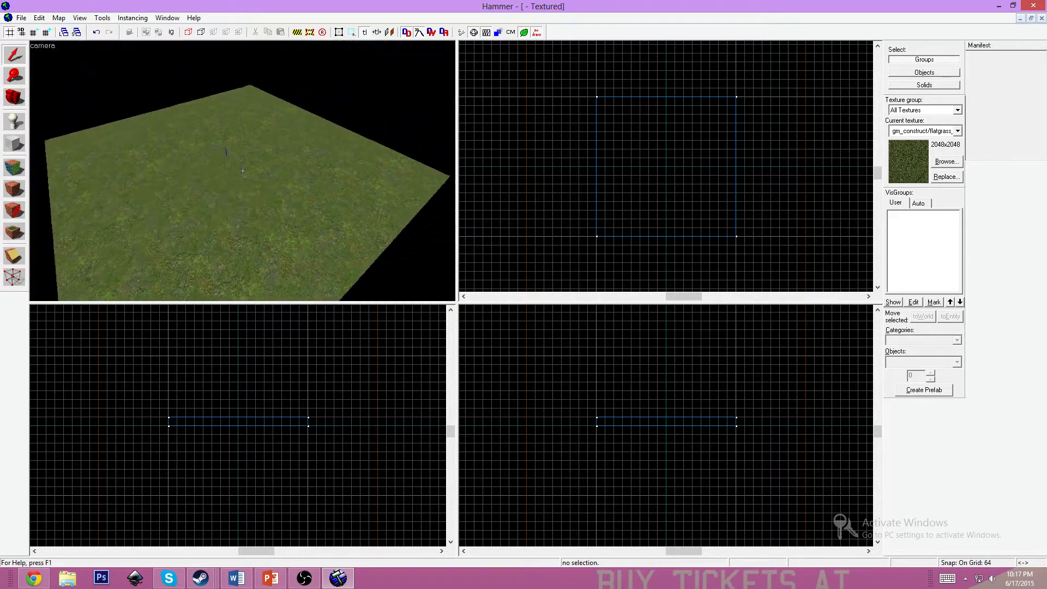
key("s")
key("z")
key("z")
key("z")
left_click(227, 216)
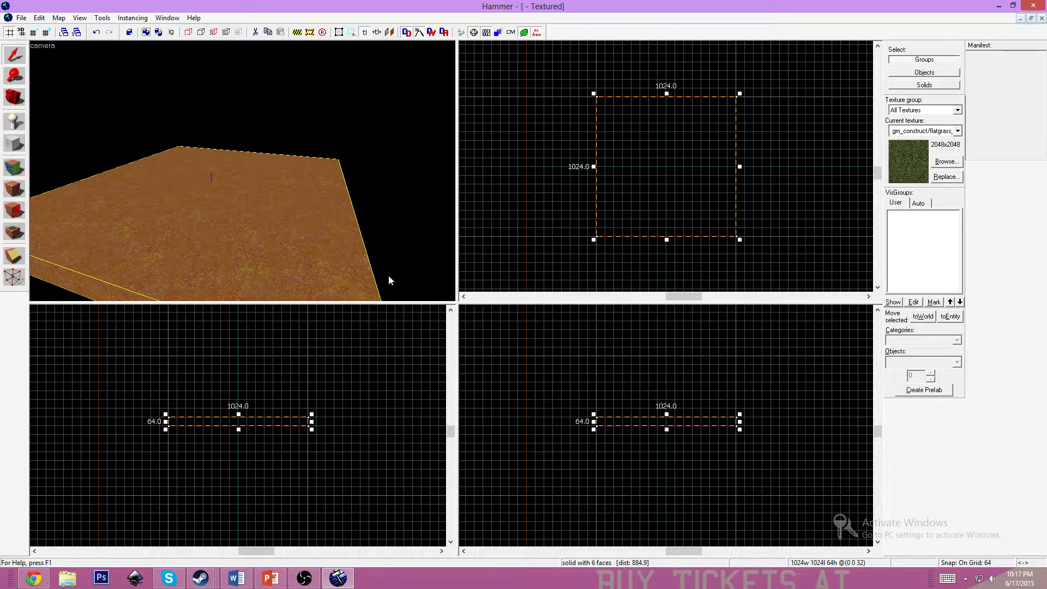
Switch to the Twitch page in Chrome, send "TROLL" in the stream's chat and return to Hammer
left_click(34, 578)
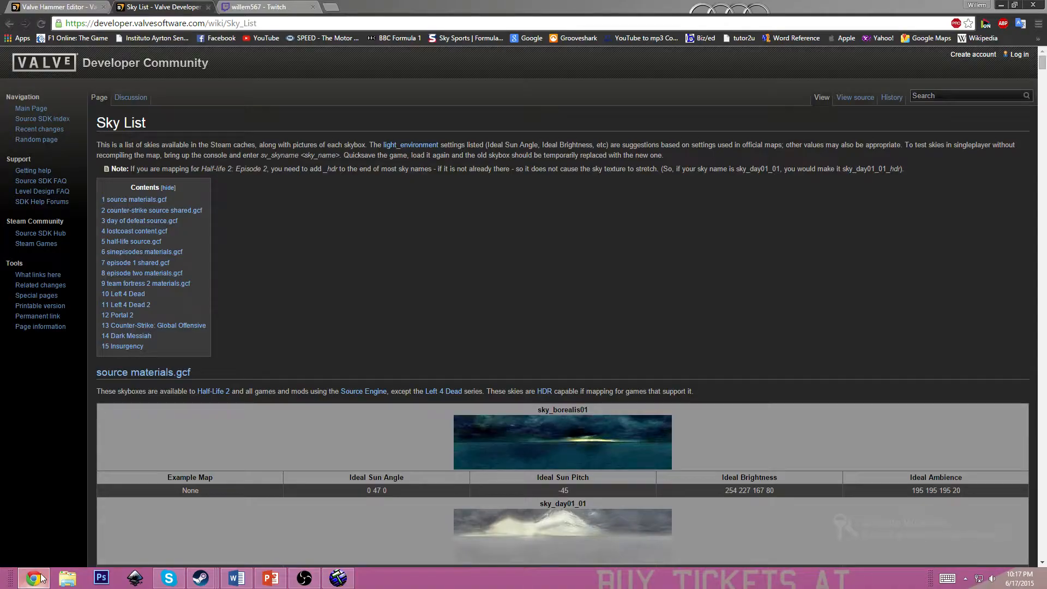
left_click(237, 8)
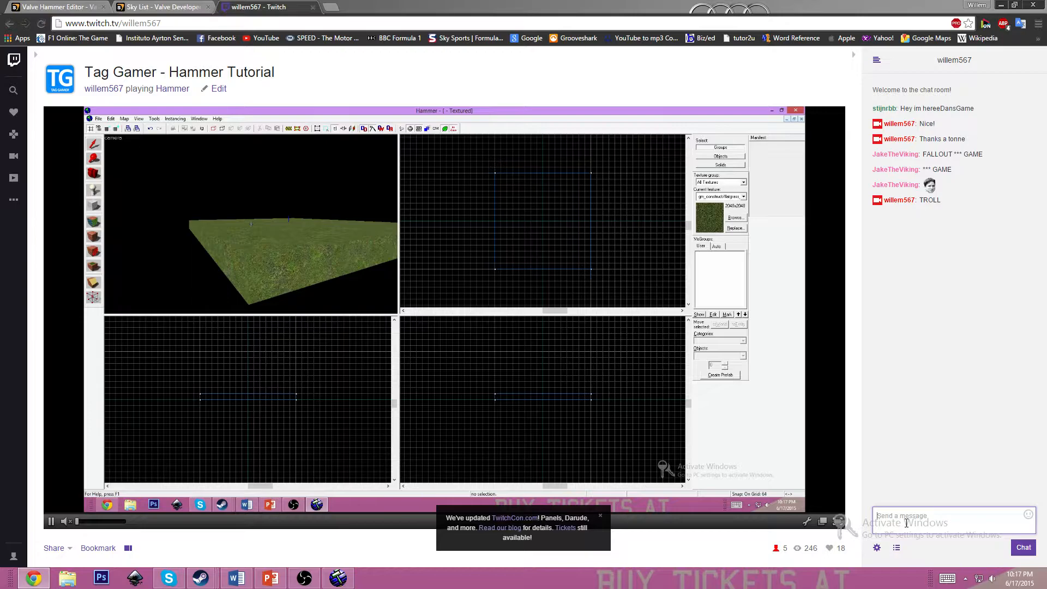
key("alt+Tab")
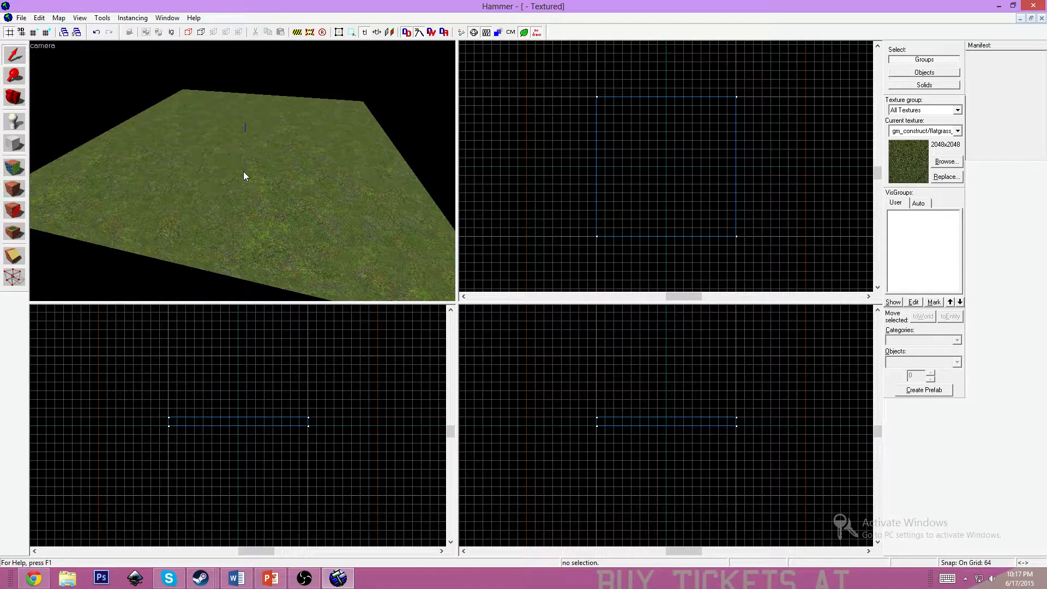
Clear the selection and outline a new 256 x 256 unit block at the centre of the grass floor
left_click(225, 201)
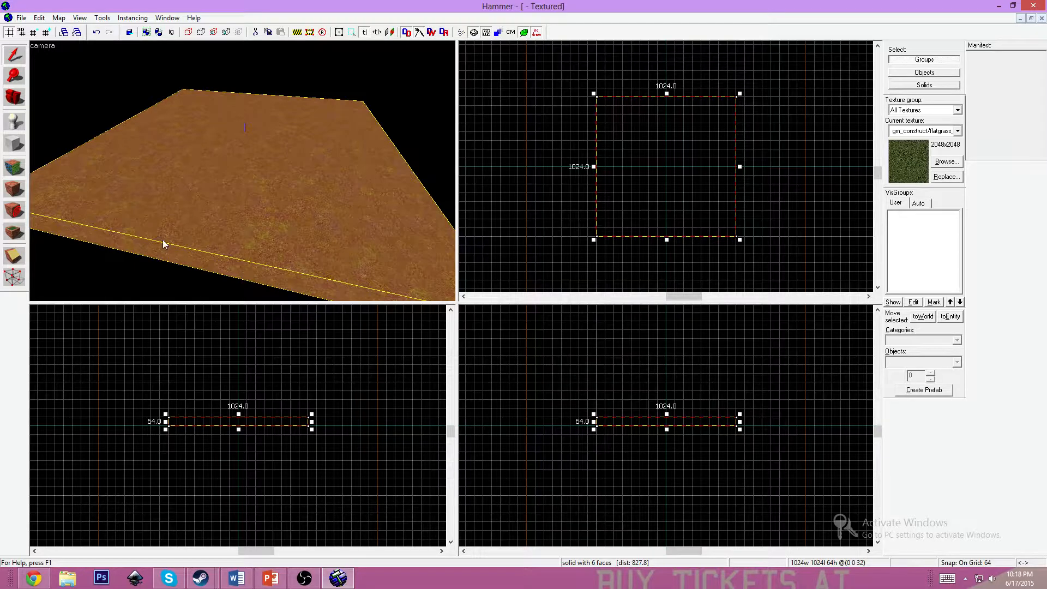
key("Escape")
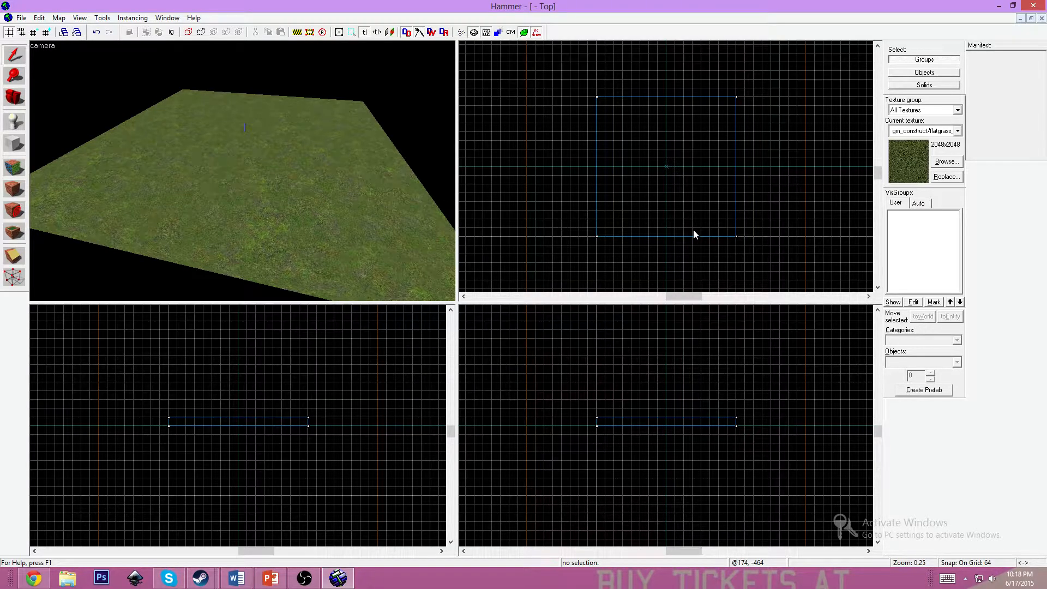
key("shift+b")
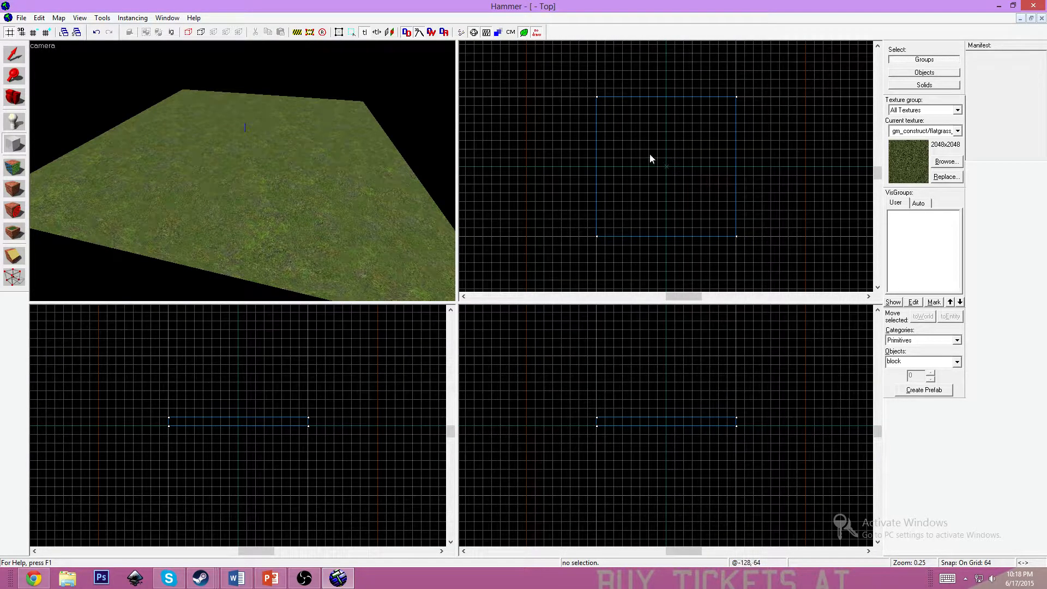
left_click_drag(649, 152, 684, 184)
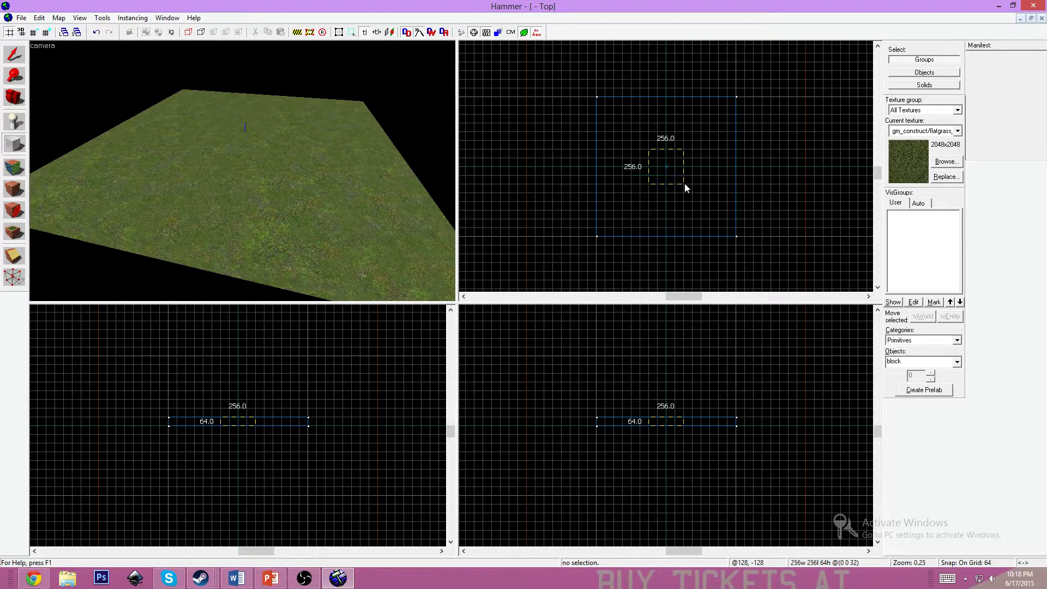
left_click_drag(685, 188, 686, 189)
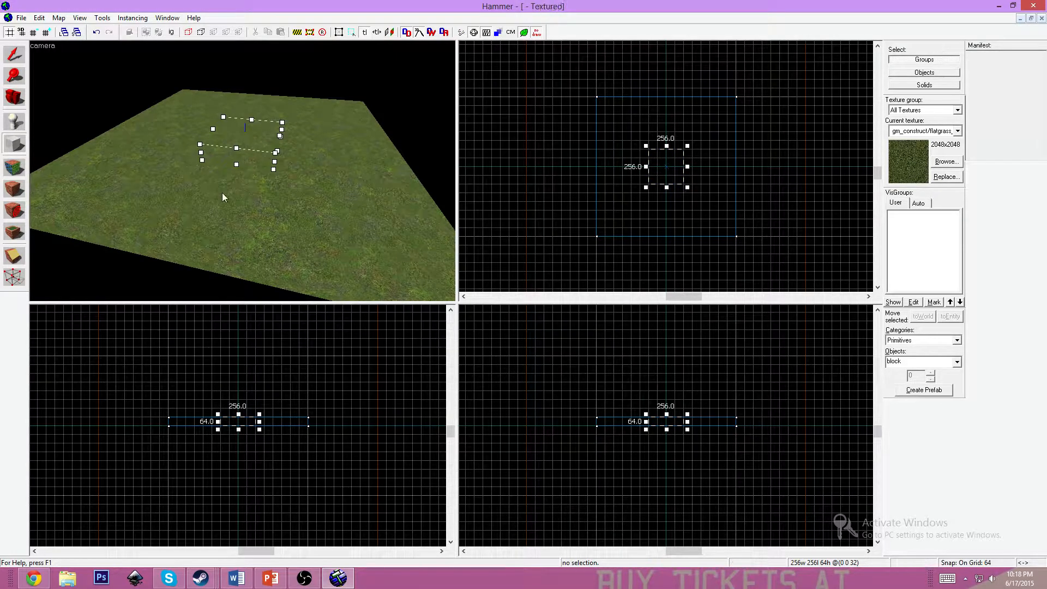
Move the block outline up onto the grass surface, extend its top one grid square higher and create the block
key("z")
key("w")
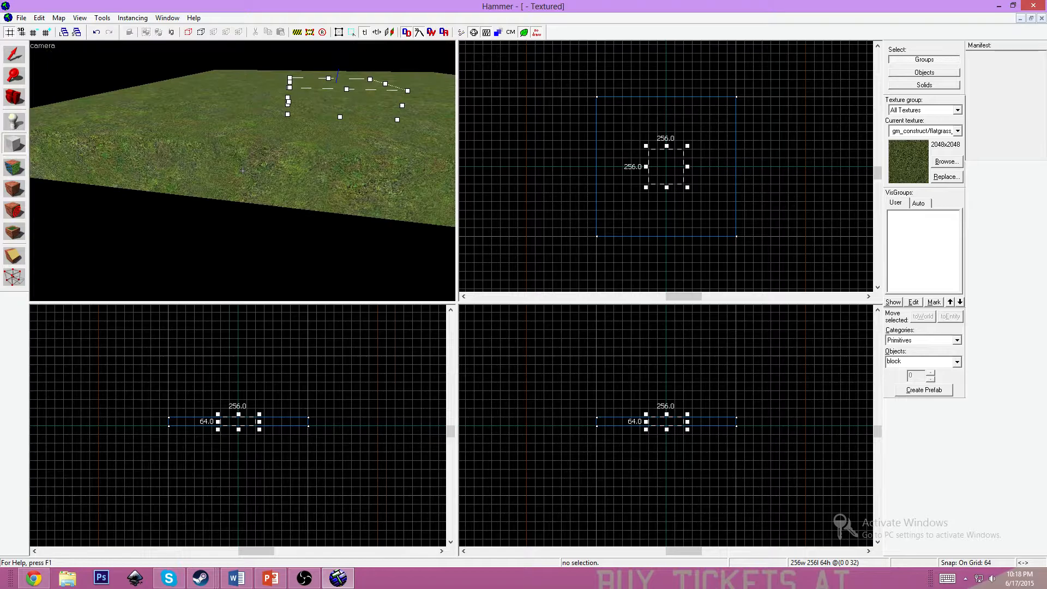
key("w")
key("s")
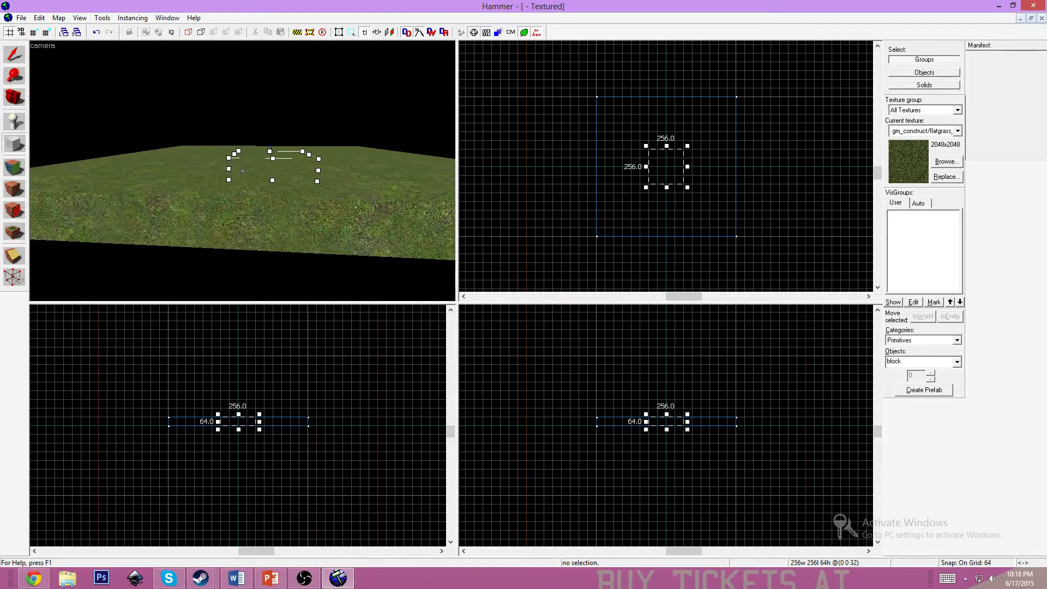
key("d")
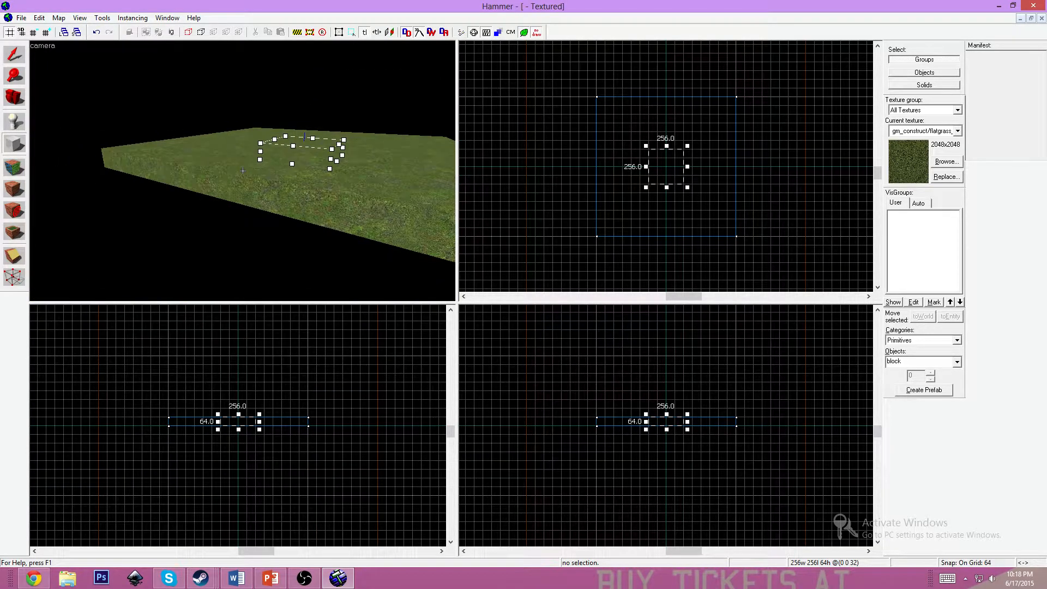
key("z")
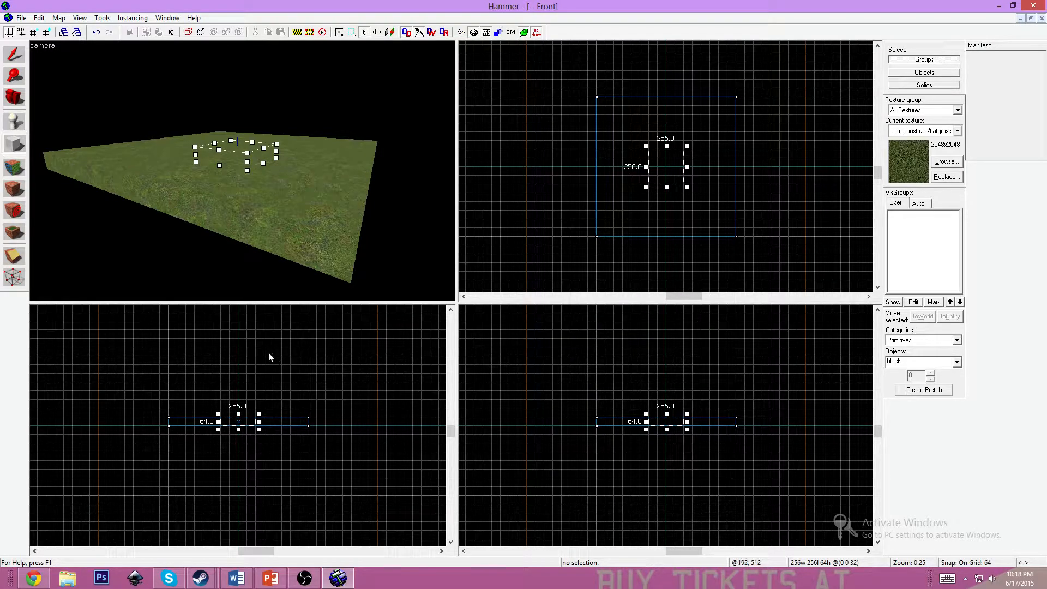
left_click_drag(248, 422, 246, 416)
left_click(248, 417)
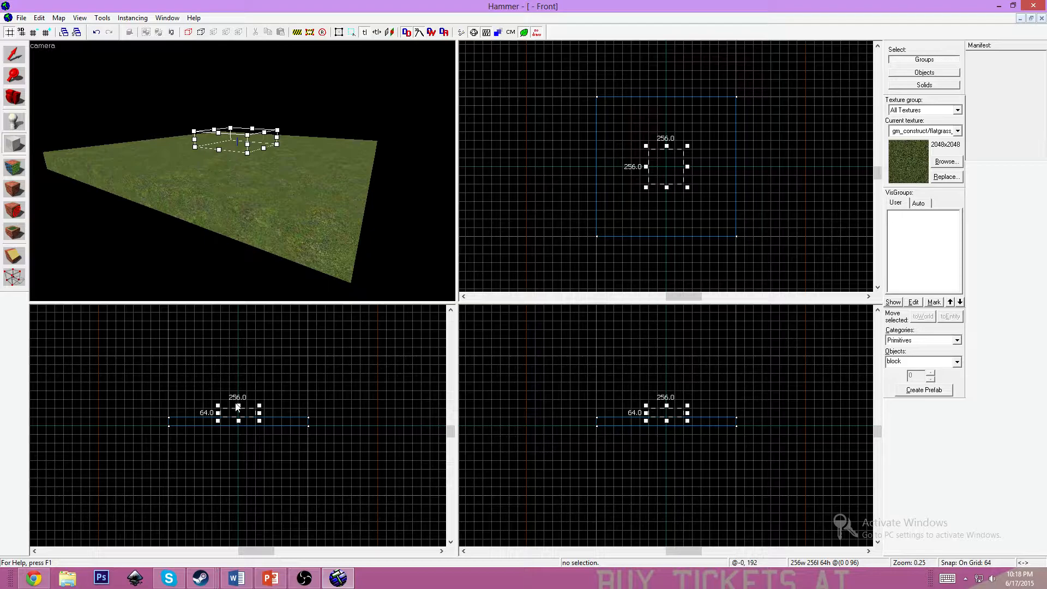
left_click_drag(238, 406, 240, 396)
key("Return")
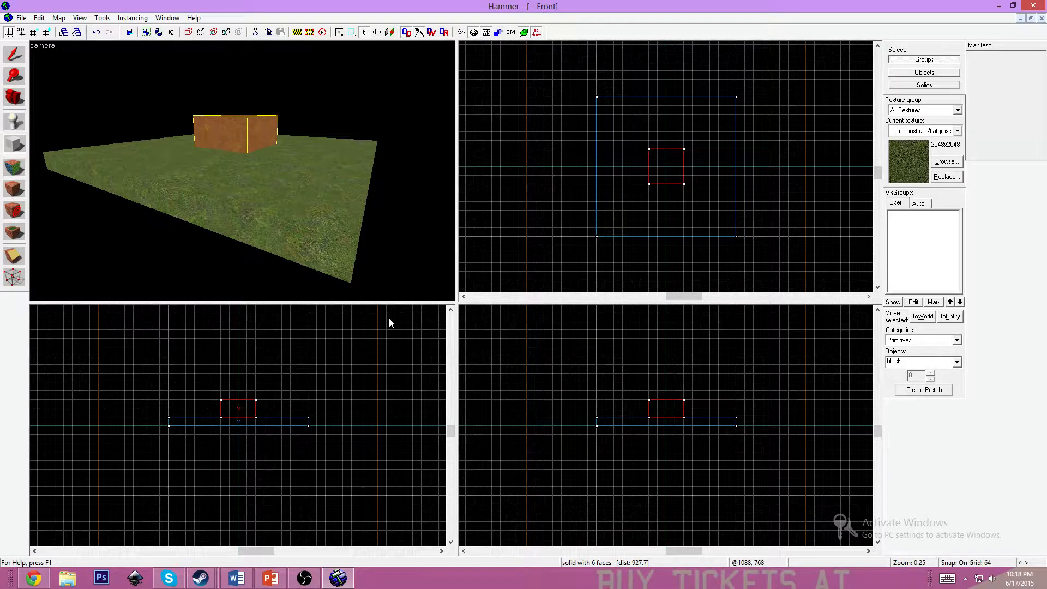
Filter the textures by "concrete" and apply concrete/concreteceiling003a to all faces of the new block
left_click(14, 168)
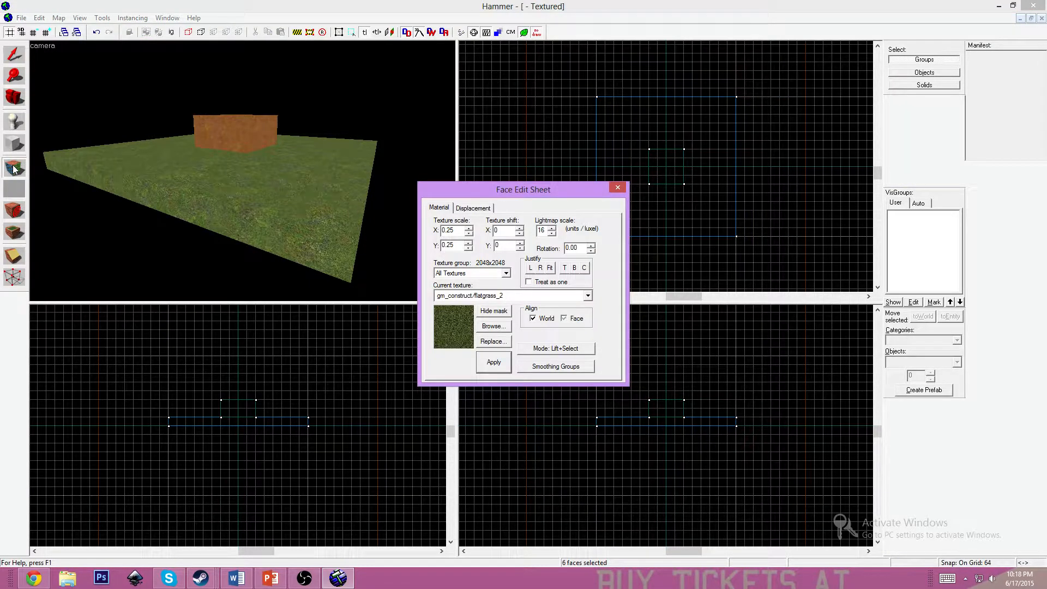
left_click(493, 325)
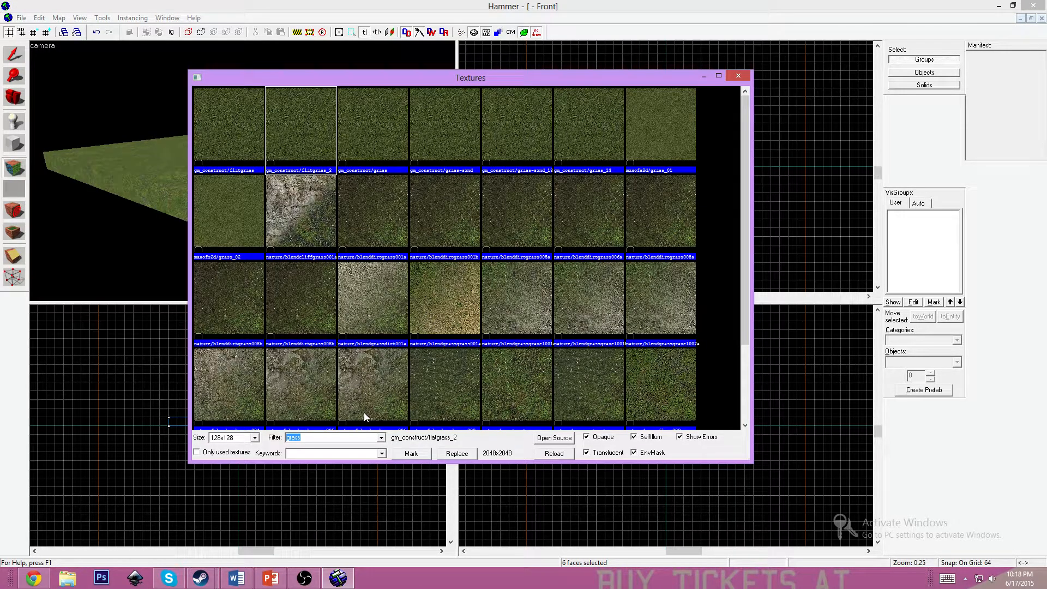
type("concrete")
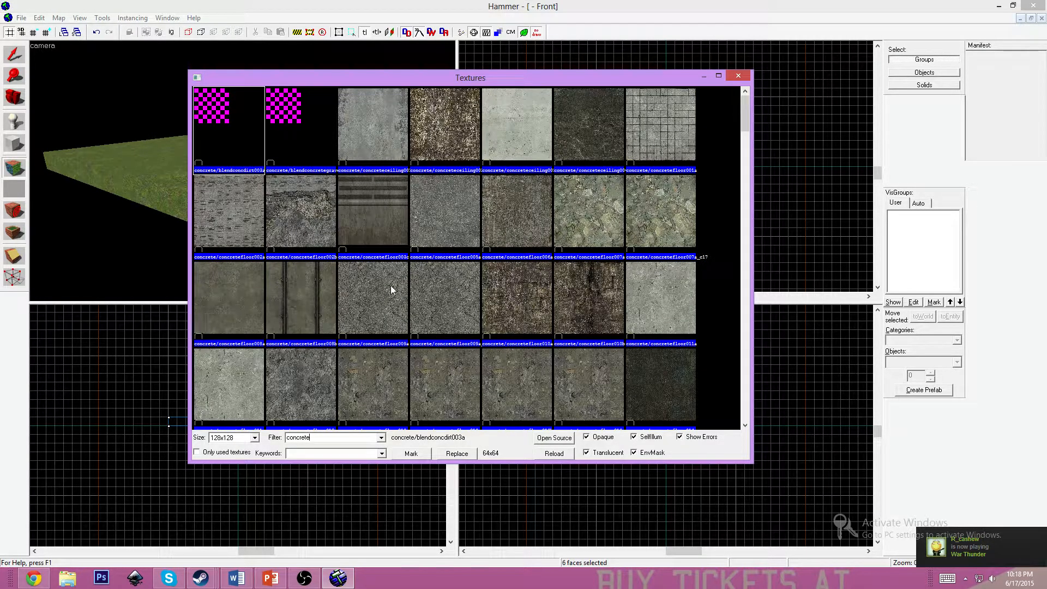
left_click(561, 213)
double_click(519, 126)
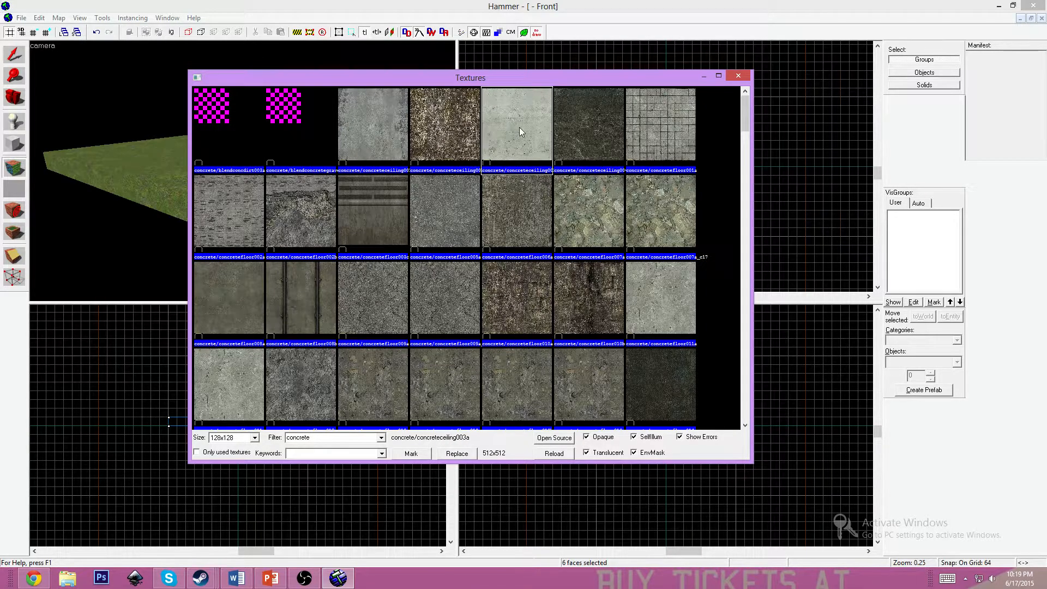
left_click(495, 362)
Enable Treat as one for the faces and select only the top face of the concrete block
key("z")
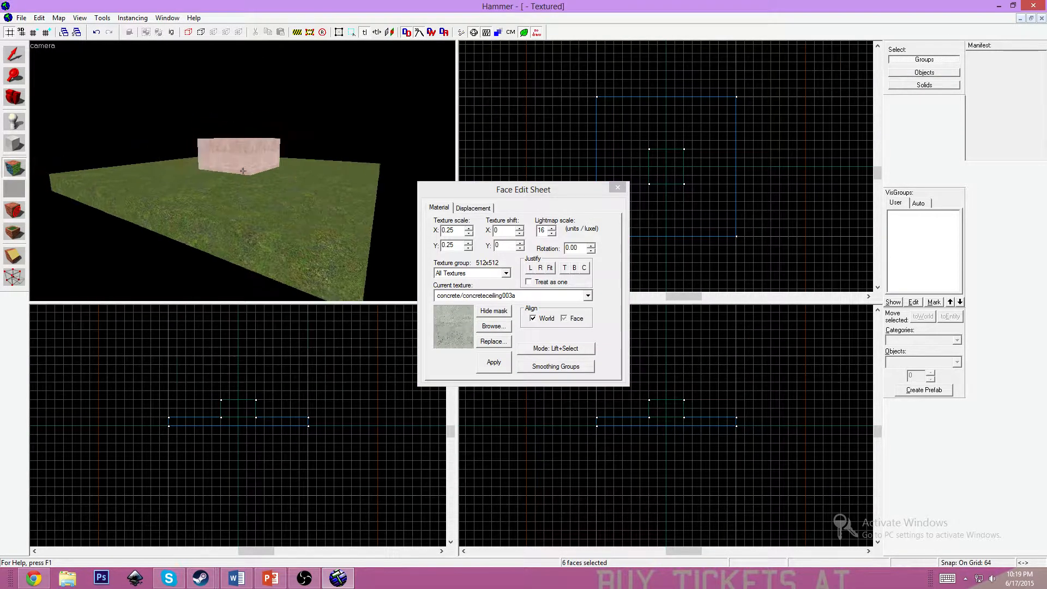
key("w")
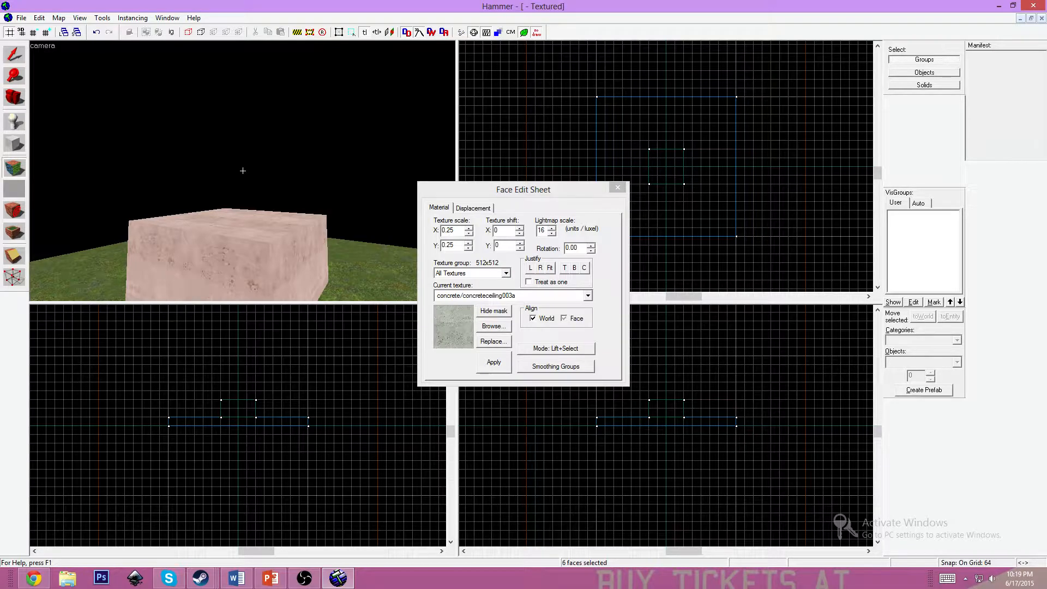
key("s")
key("w")
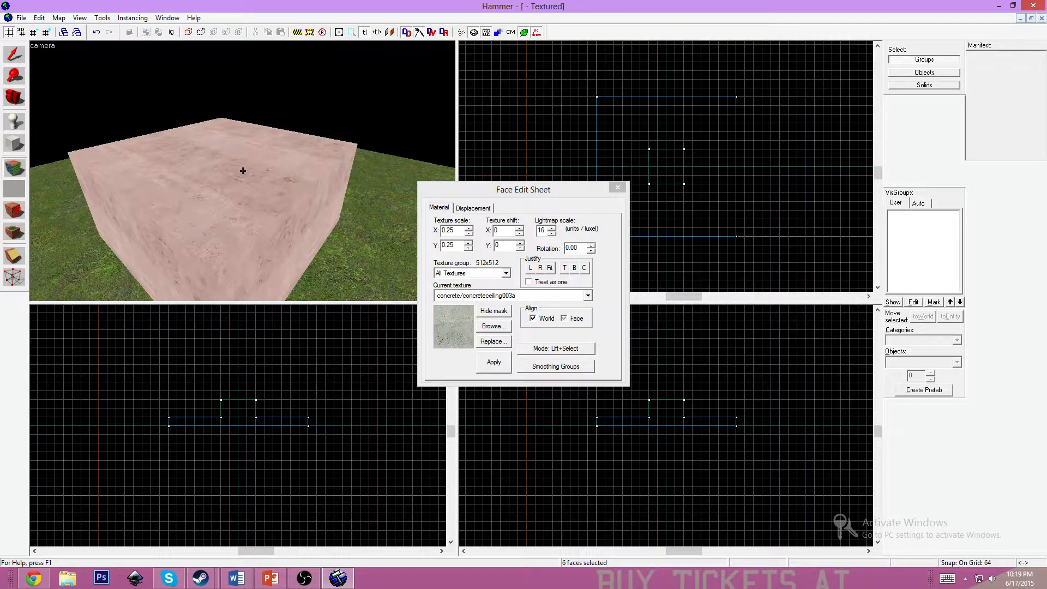
key("z")
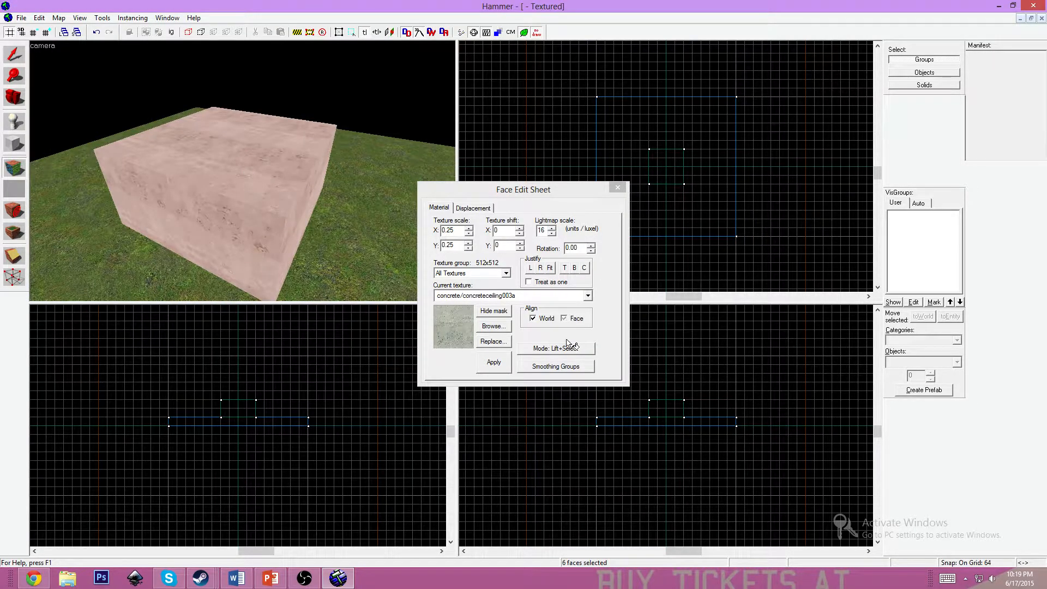
left_click(599, 339)
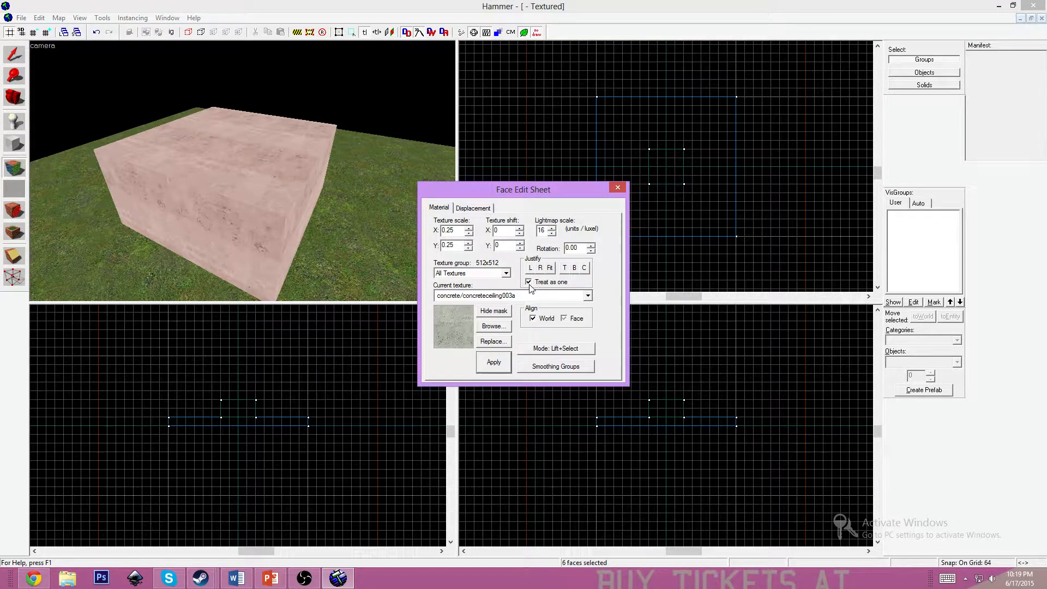
left_click(529, 283)
left_click(280, 192)
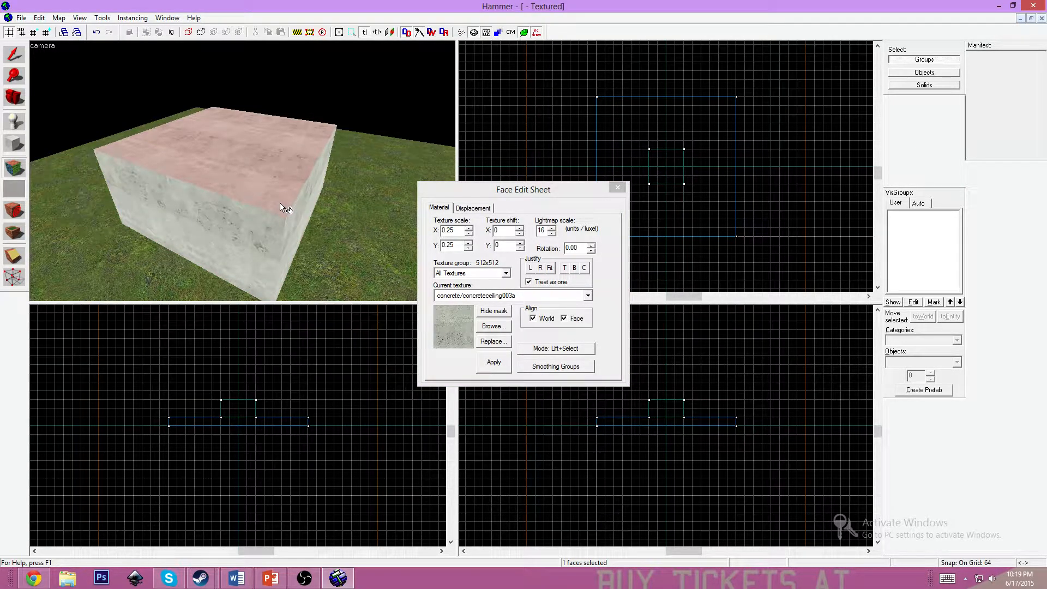
Apply the tiled texture concrete/concretefloor001a to the block's top face
left_click(493, 326)
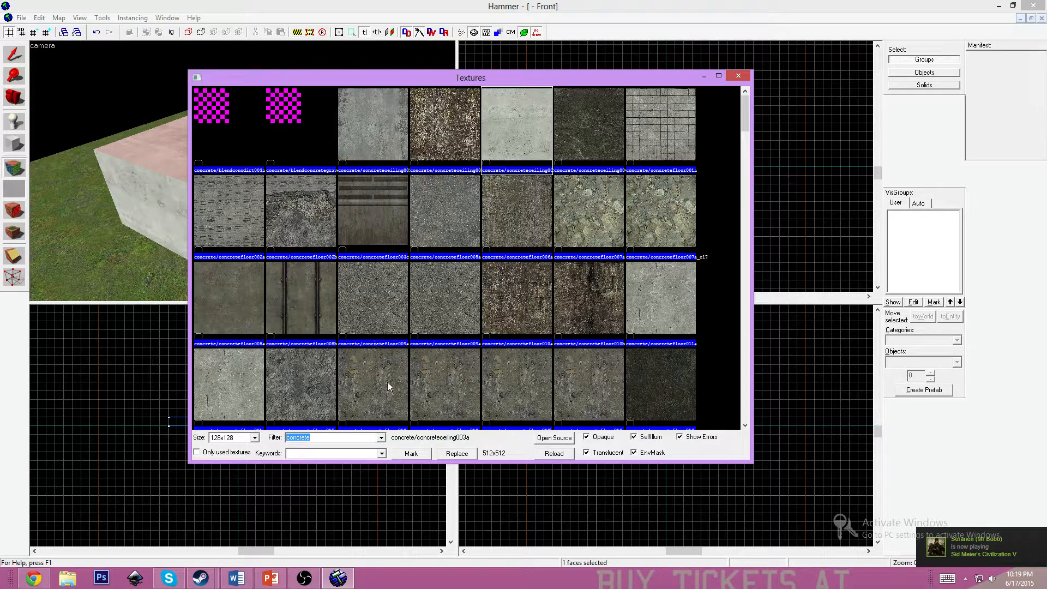
left_click(673, 133)
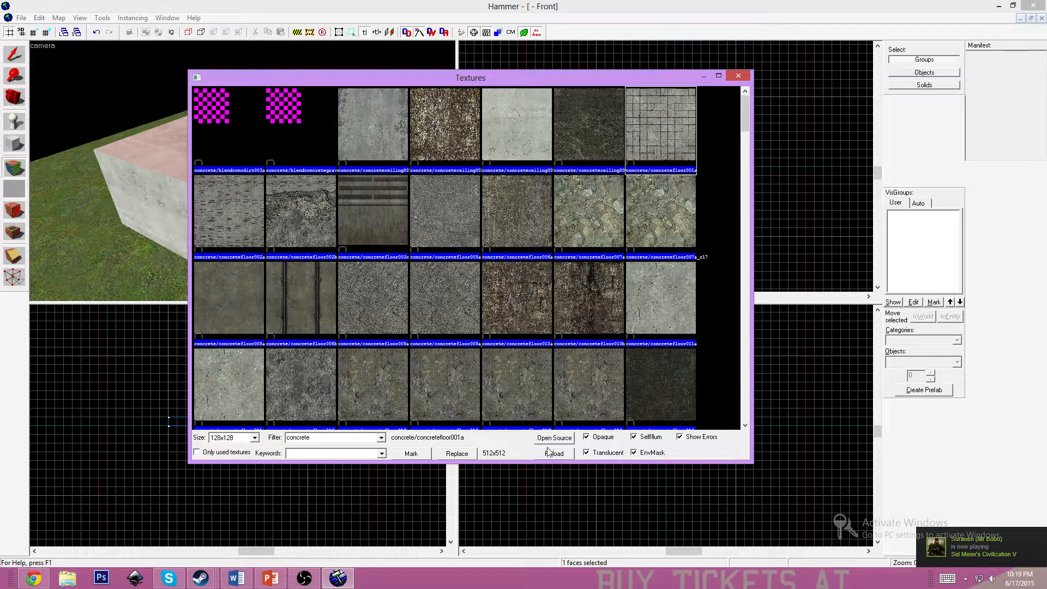
double_click(671, 113)
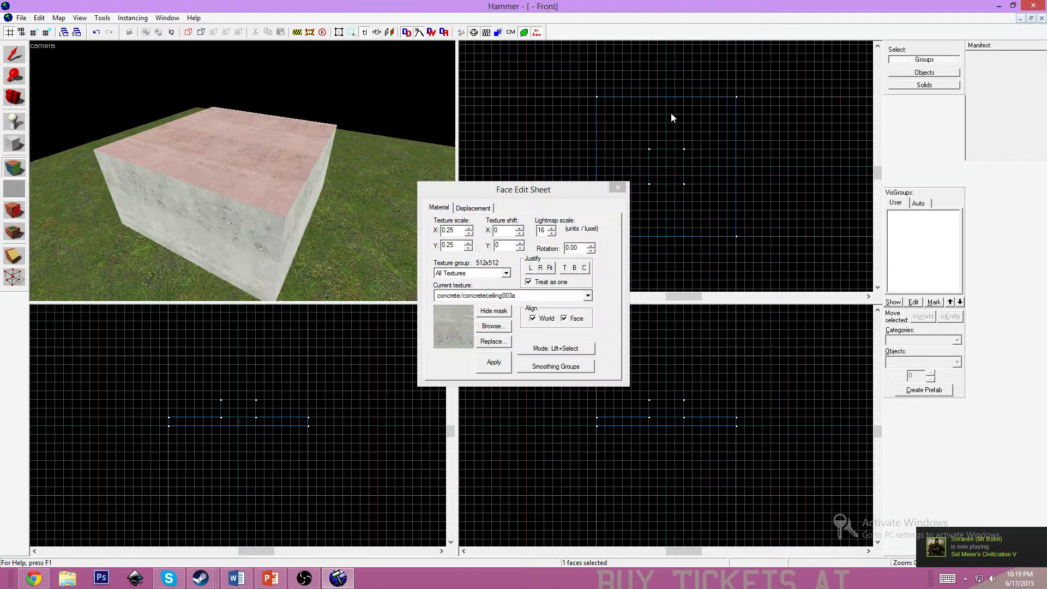
left_click(491, 363)
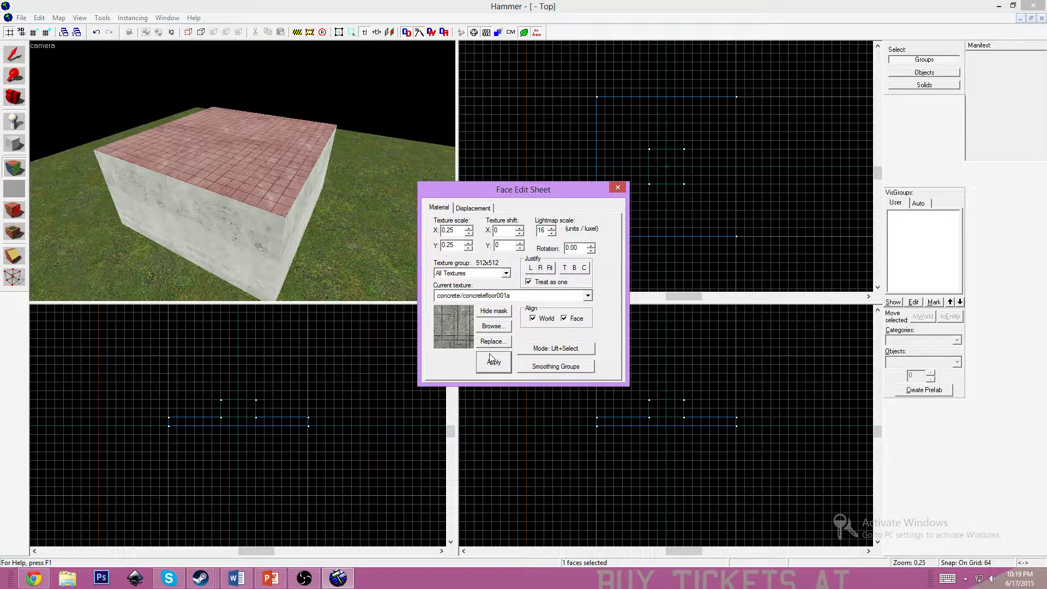
Pick the grass floor's top face and examine the textured concrete block from several sides
left_click(325, 257)
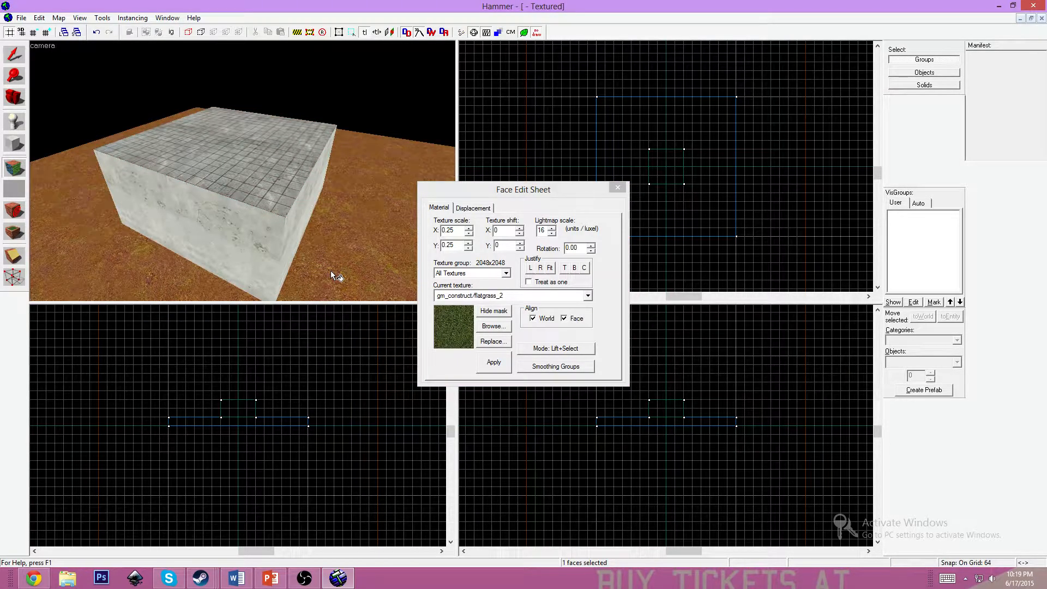
key("z")
key("w")
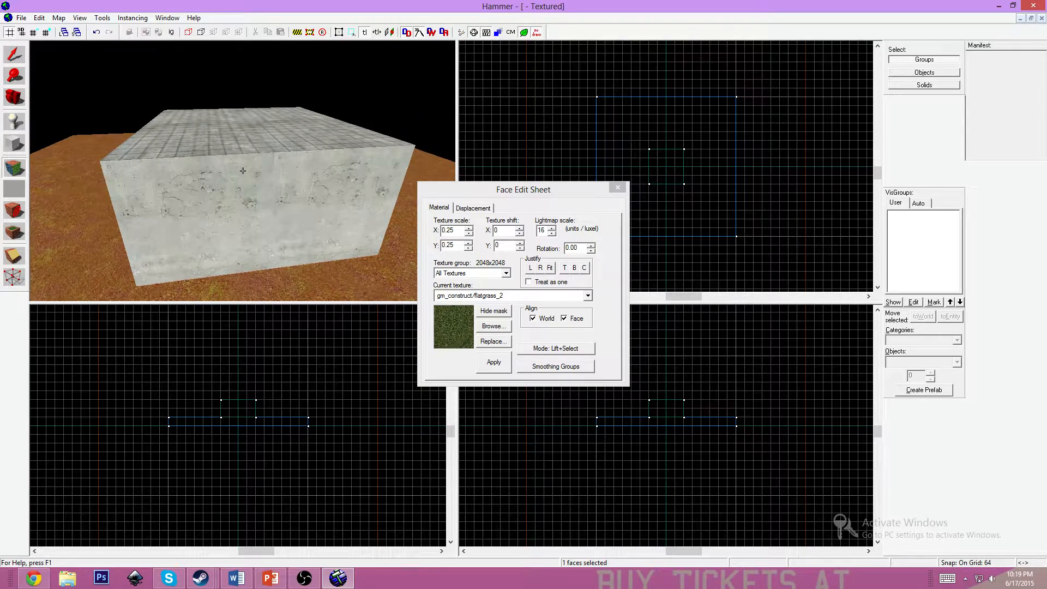
key("s")
key("d")
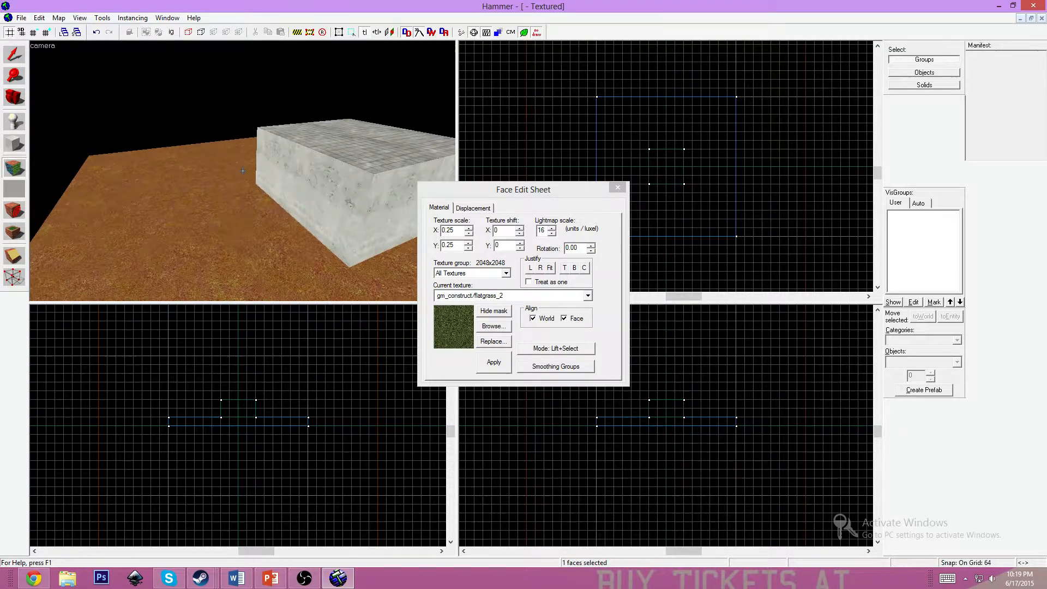
key("z")
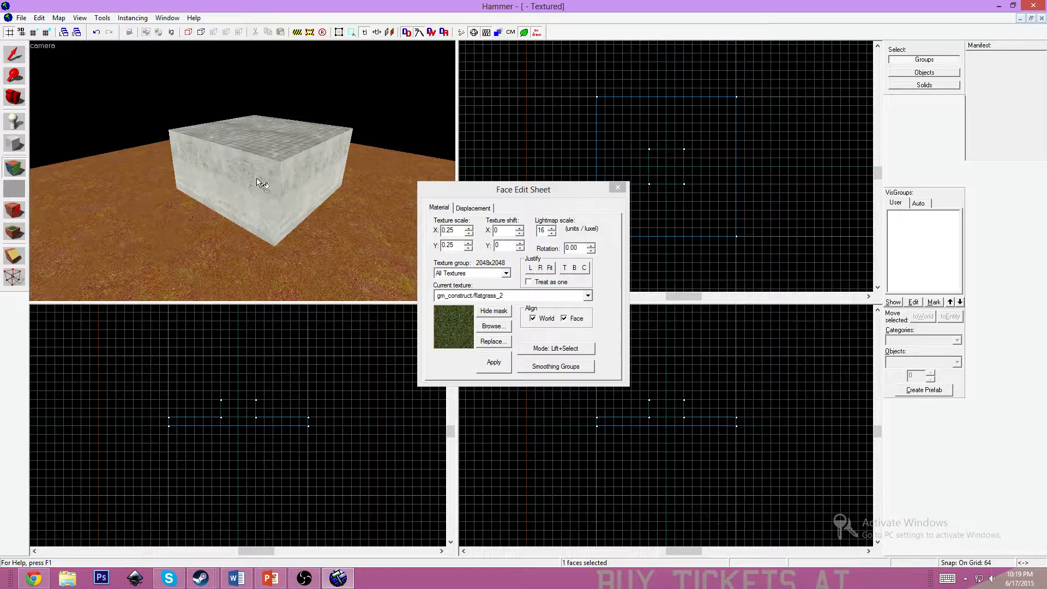
Leave texture editing and place an info_player_start entity on the grass near a corner of the floor
left_click(13, 57)
key("z")
key("a")
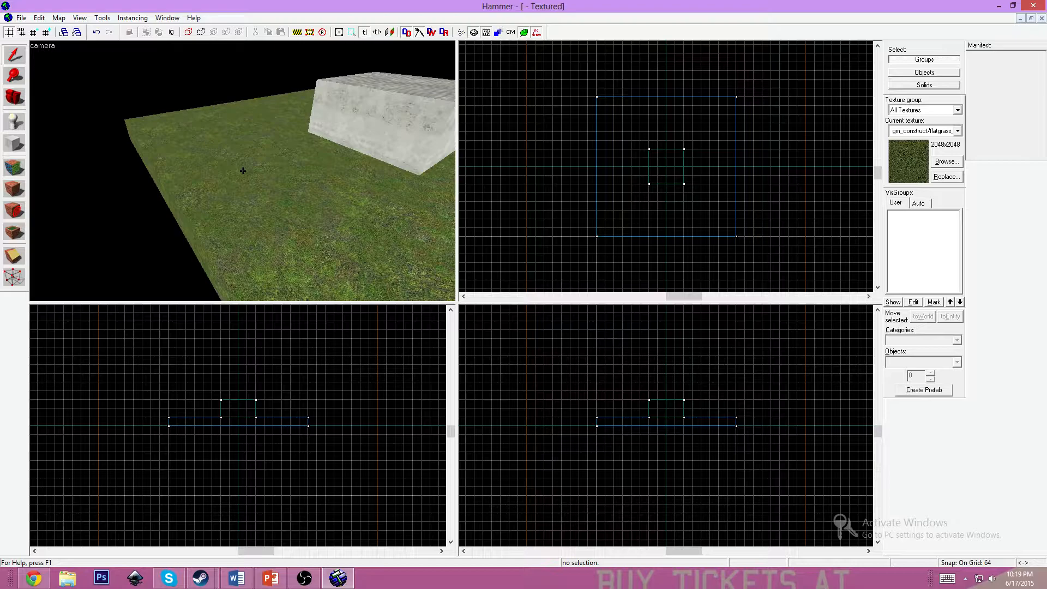
key("d")
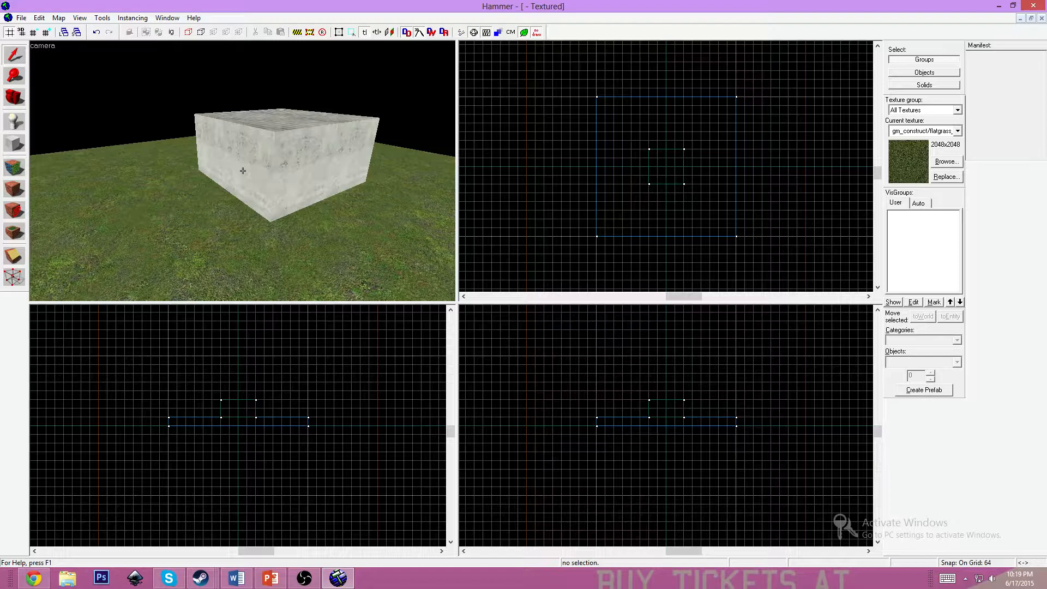
key("s")
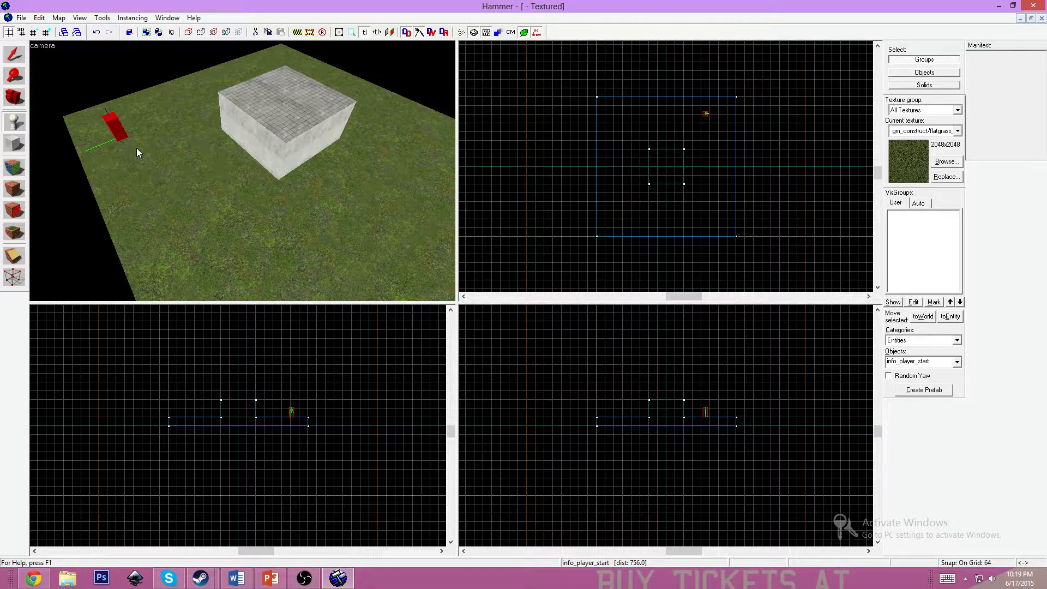
Examine the player start entity up close in the camera view and switch to the Selection tool
key("z")
key("w")
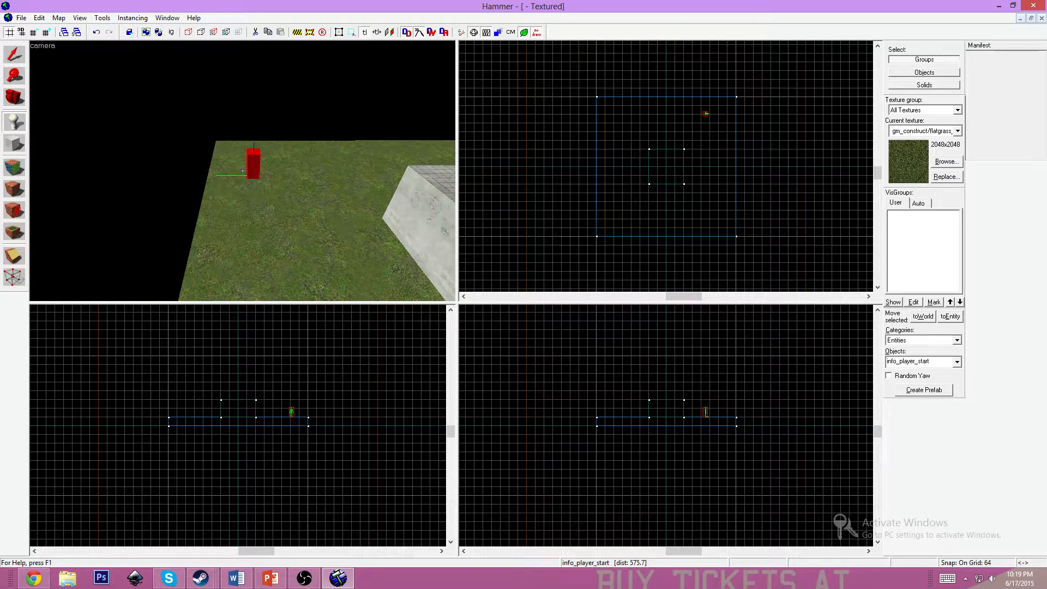
key("w")
key("z")
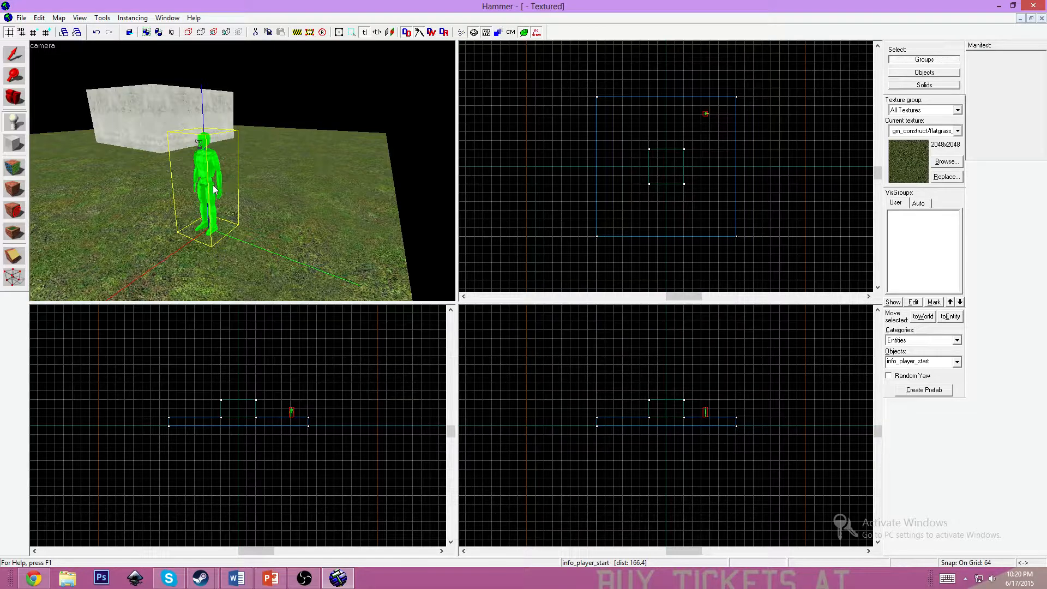
left_click(14, 54)
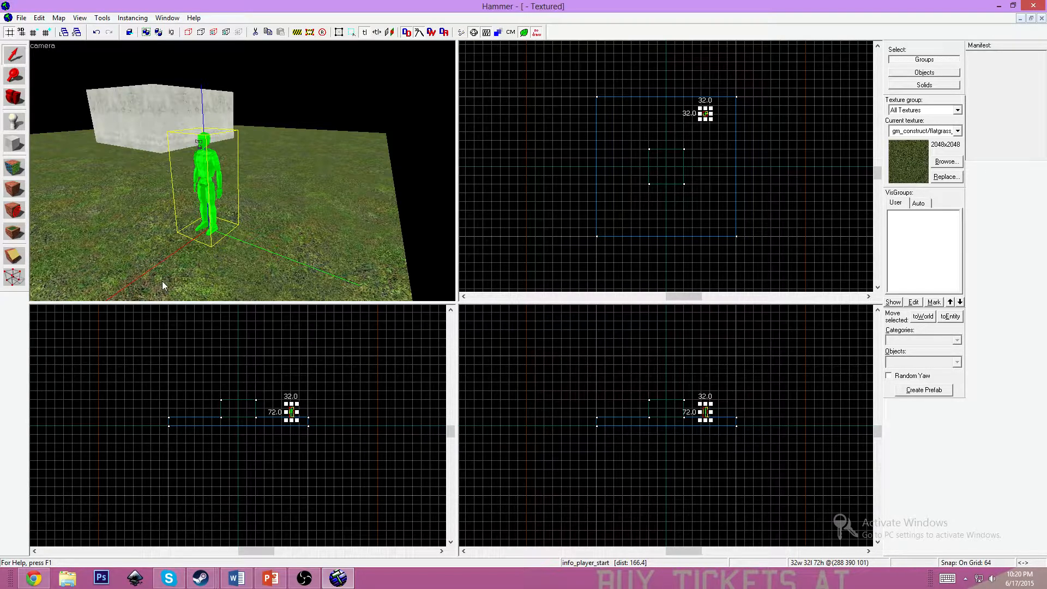
Move the info_player_start across the grass in the top view to x -384, y 384, near the opposite corner, and clear the selection
scroll(705, 109, "up", 5)
left_click_drag(707, 128, 515, 135)
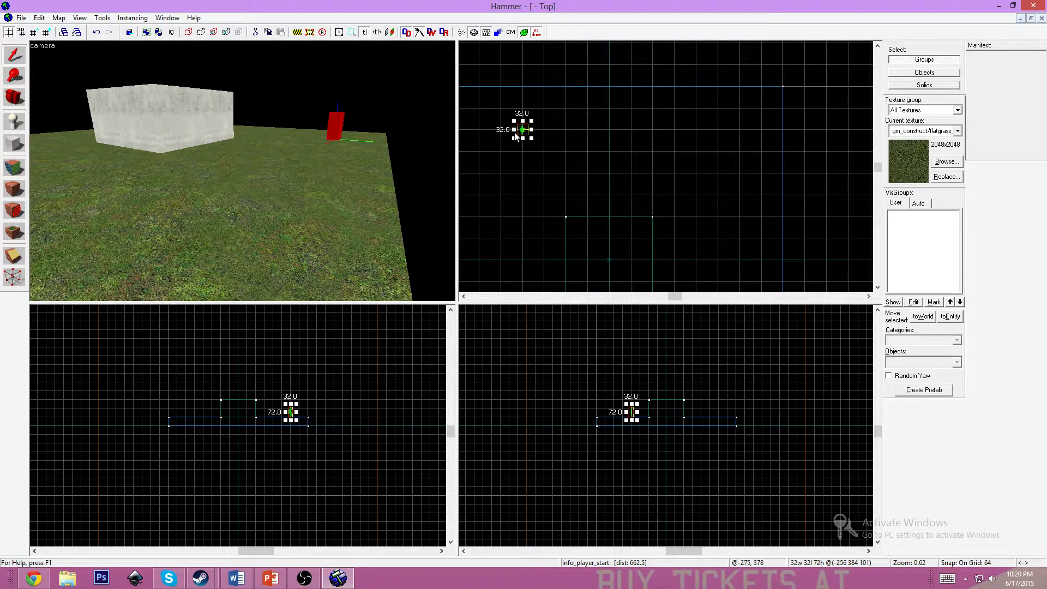
key("z")
key("d")
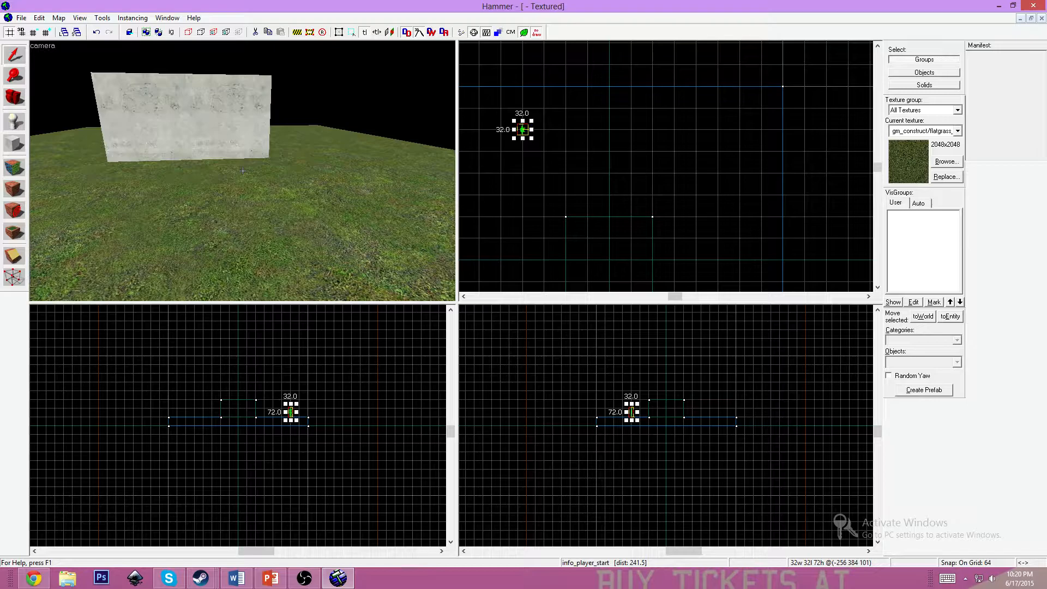
left_click_drag(523, 130, 477, 128)
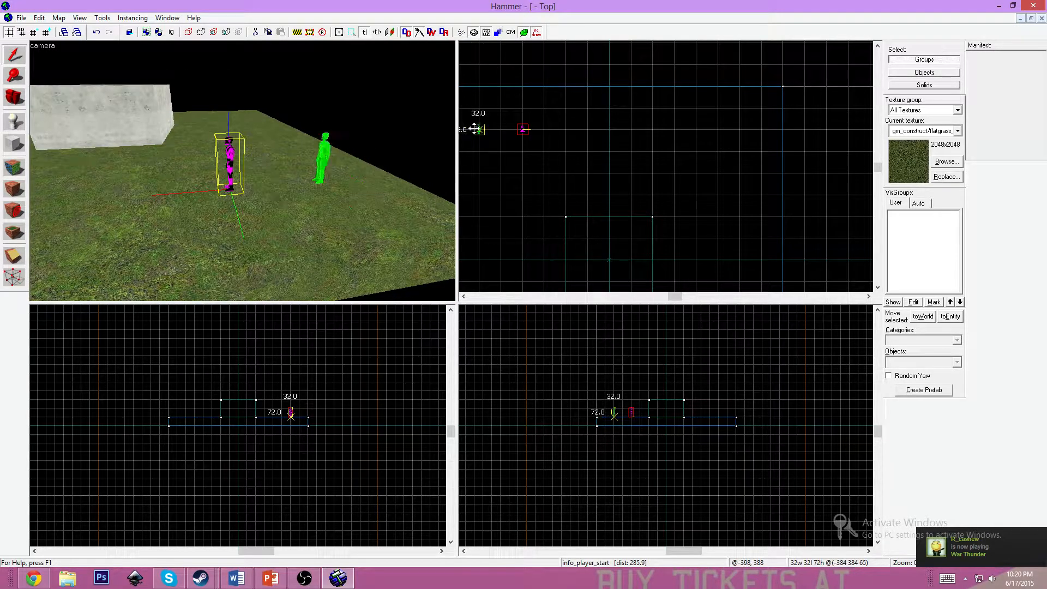
key("z")
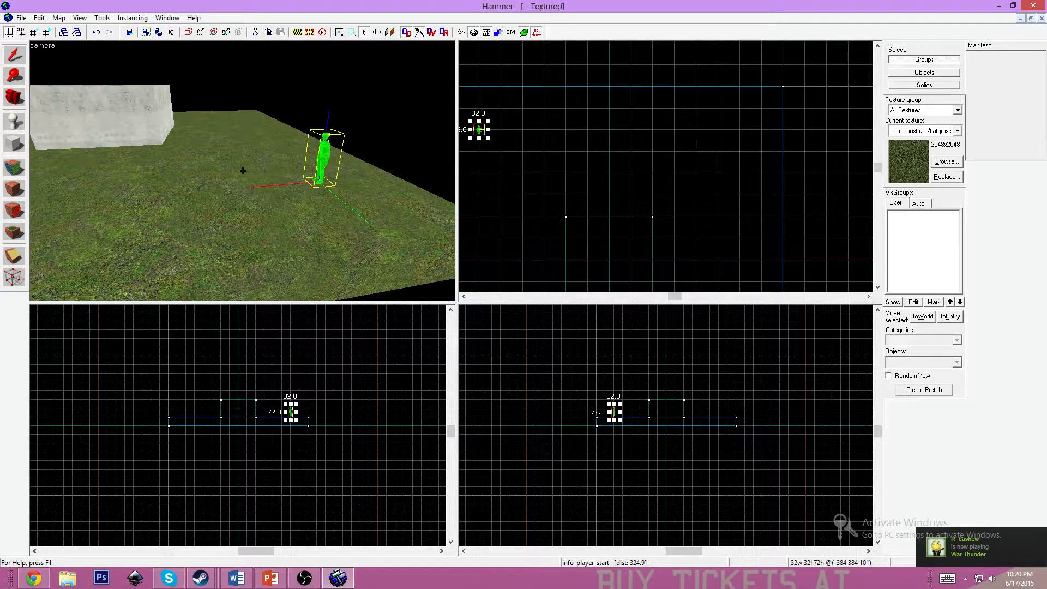
key("s")
key("d")
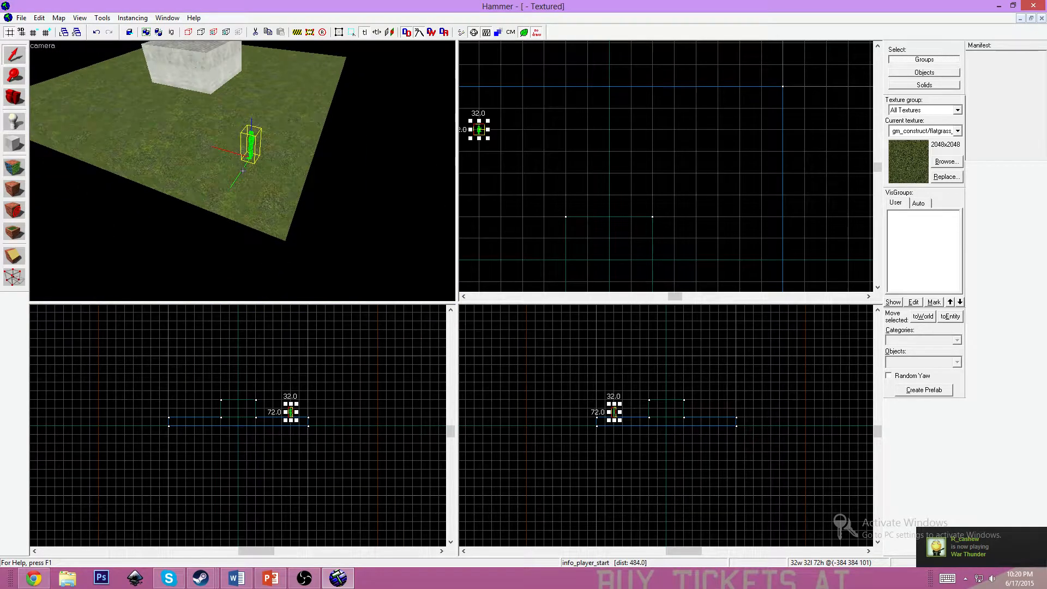
key("w")
key("z")
left_click(349, 190)
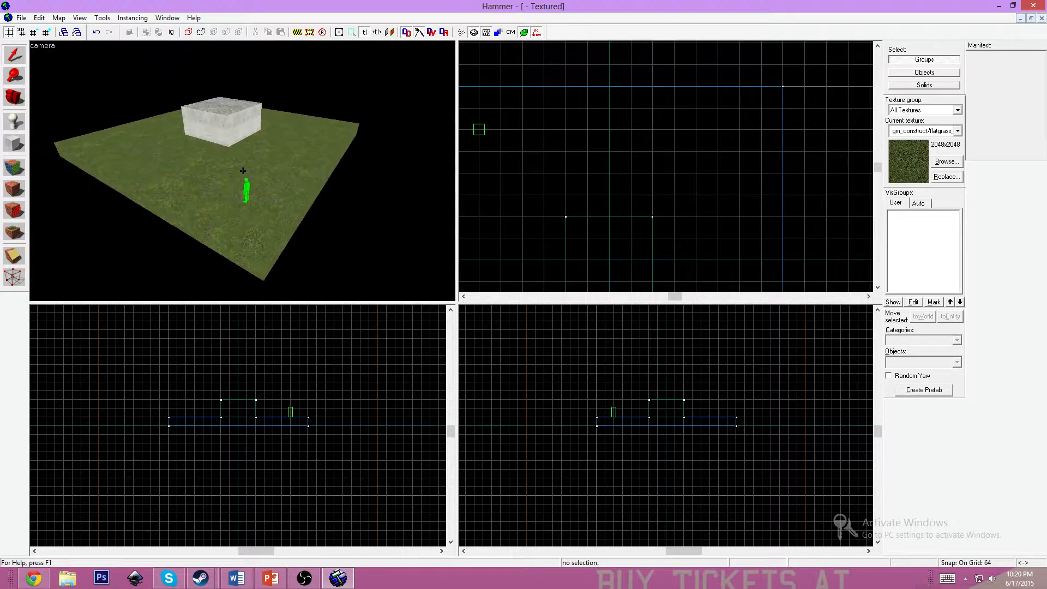
Move the player start further into the floor's corner, to x -448, y 448, one grid square in from both edges, and deselect it
key("z")
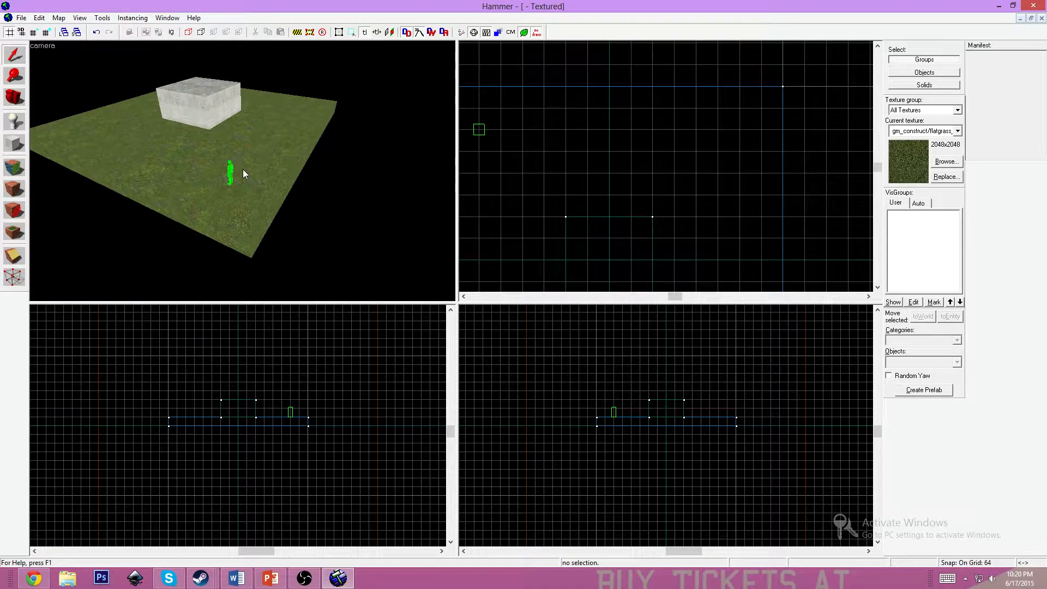
key("z")
key("w")
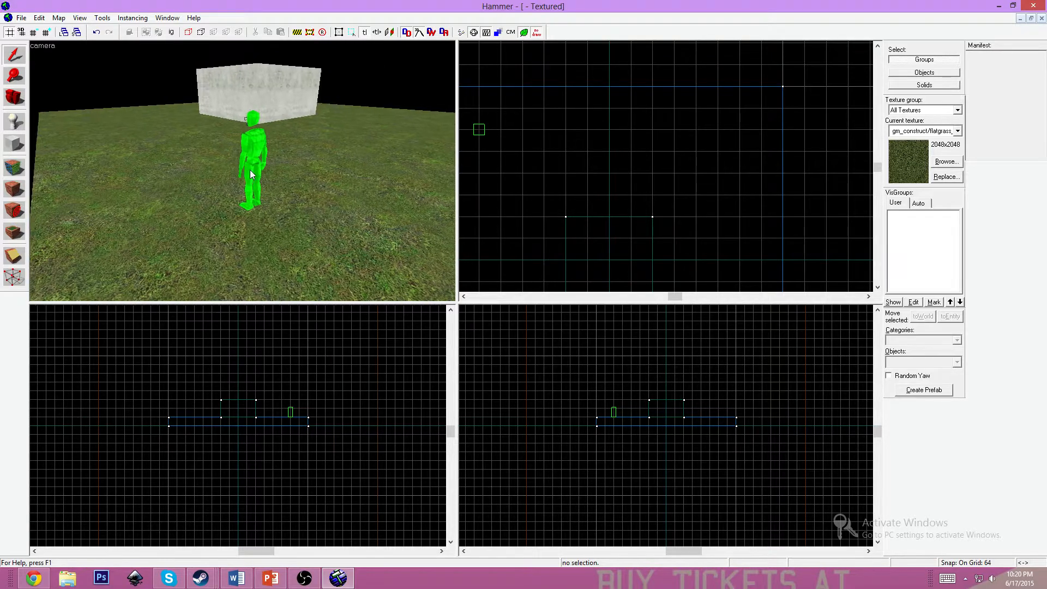
key("z")
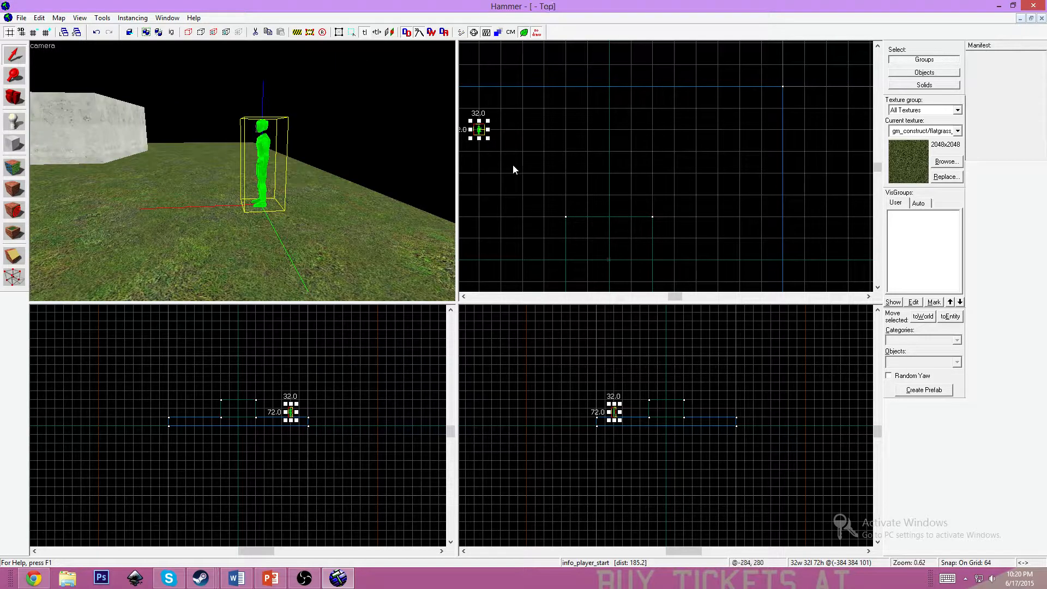
left_click(464, 296)
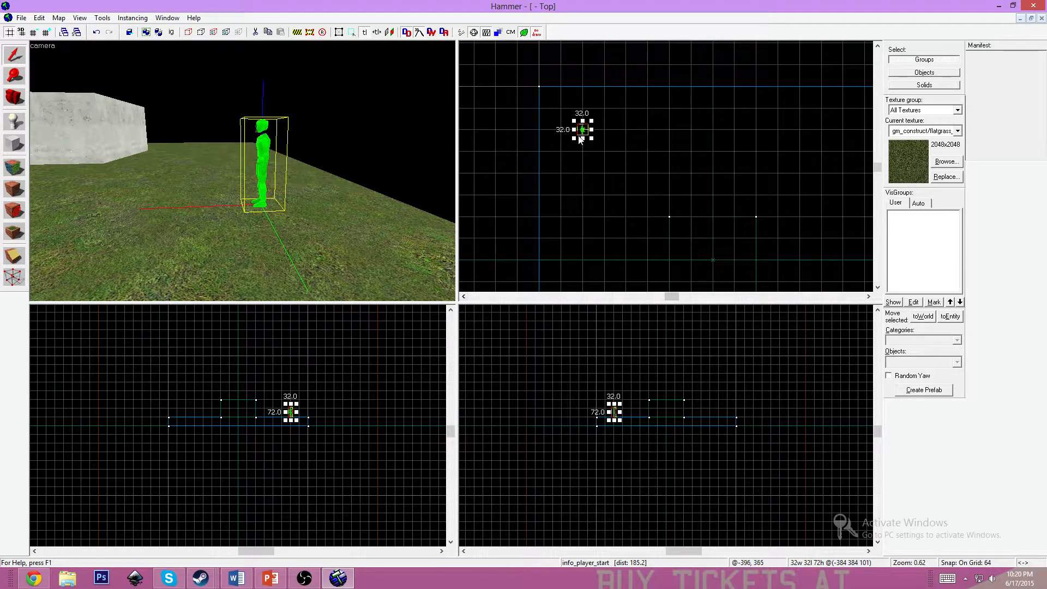
left_click_drag(581, 132, 566, 114)
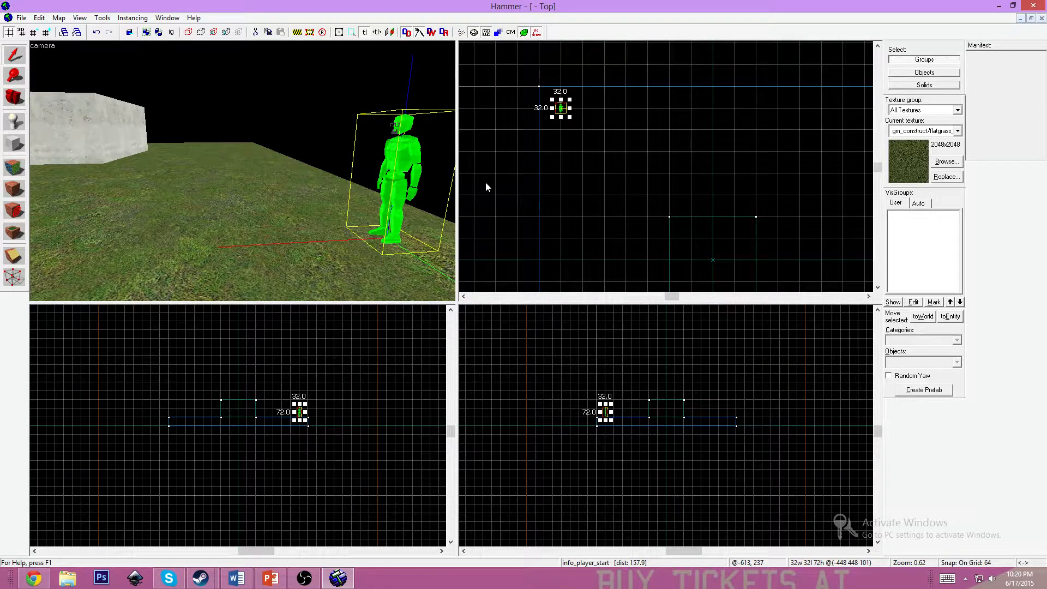
key("z")
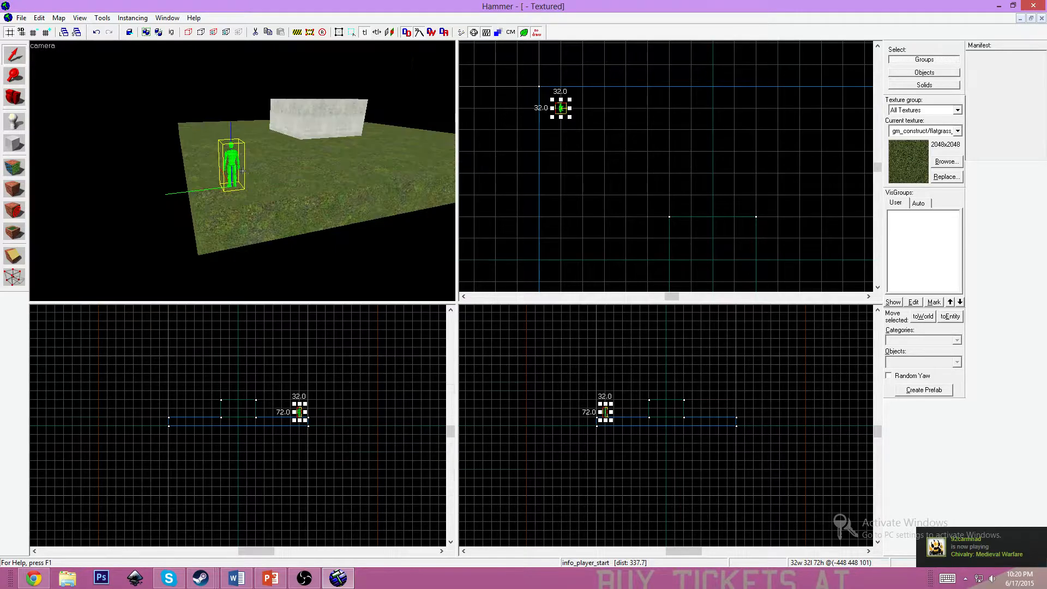
key("z")
key("Escape")
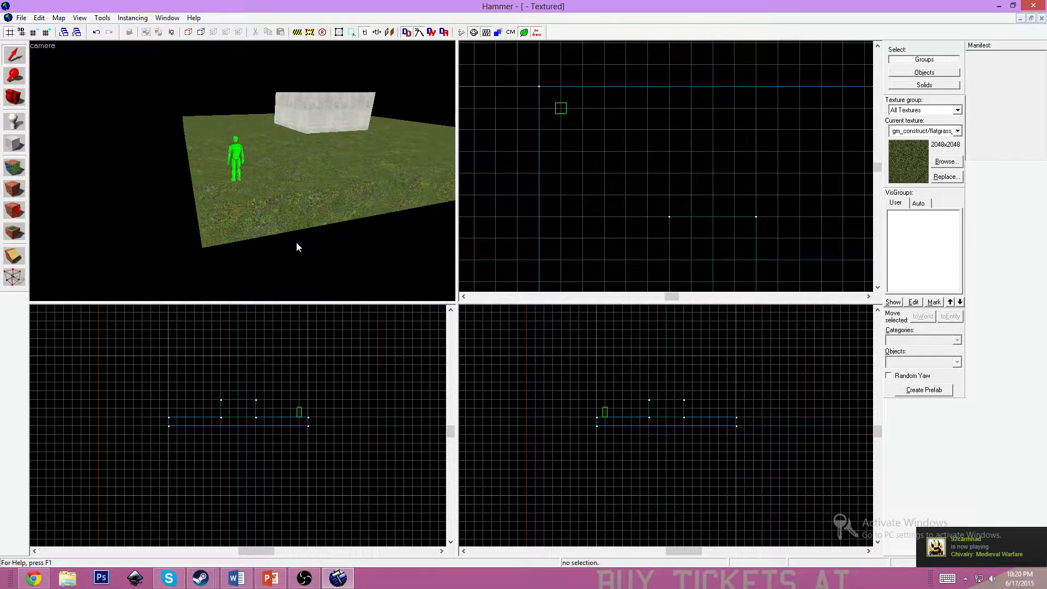
Copy the player start and paste three copies in a straight row along the floor's edge, spaced 64 units apart
left_click(237, 159)
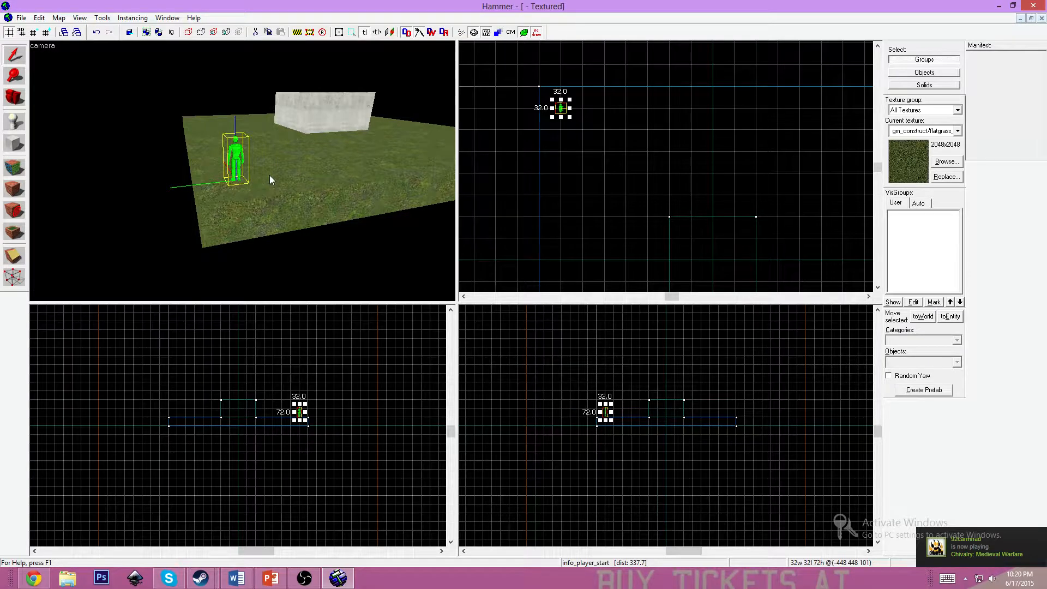
right_click(561, 108)
left_click(560, 129)
right_click(561, 130)
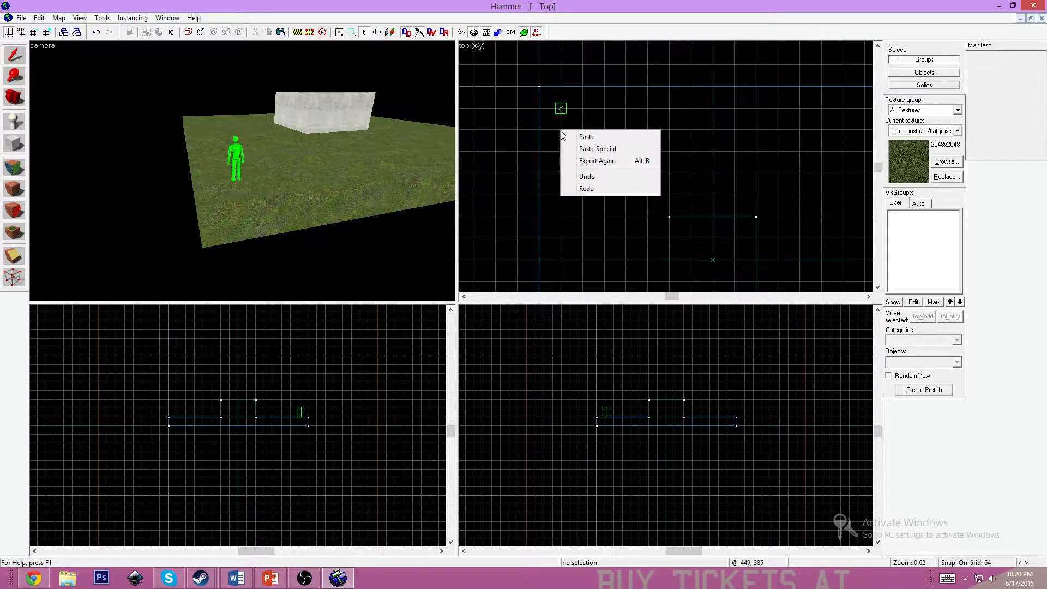
left_click(586, 137)
left_click(561, 153)
right_click(561, 154)
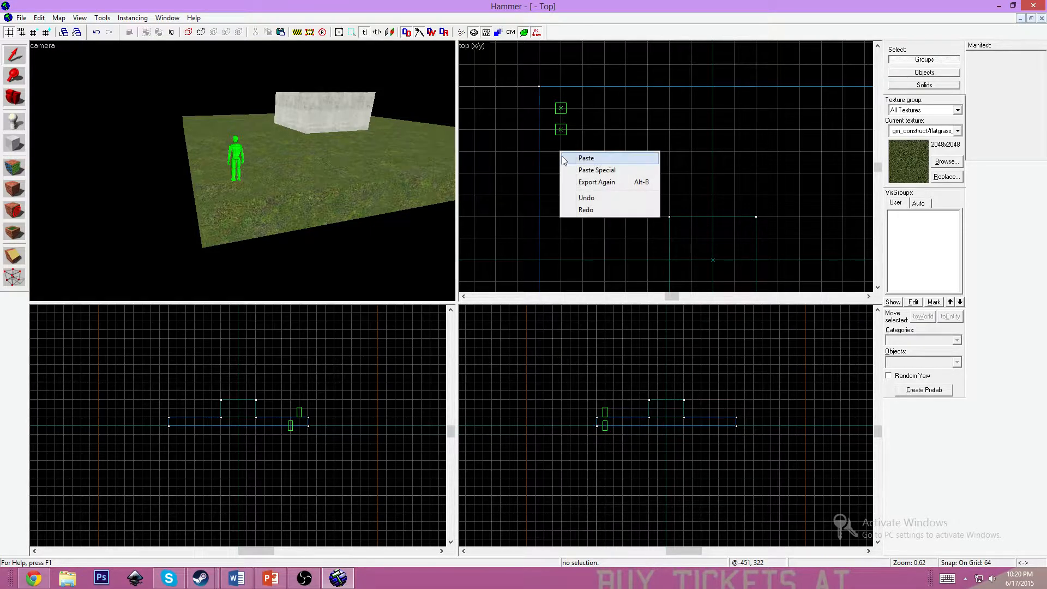
left_click(564, 158)
left_click(561, 172)
right_click(563, 176)
left_click(565, 177)
left_click(603, 183)
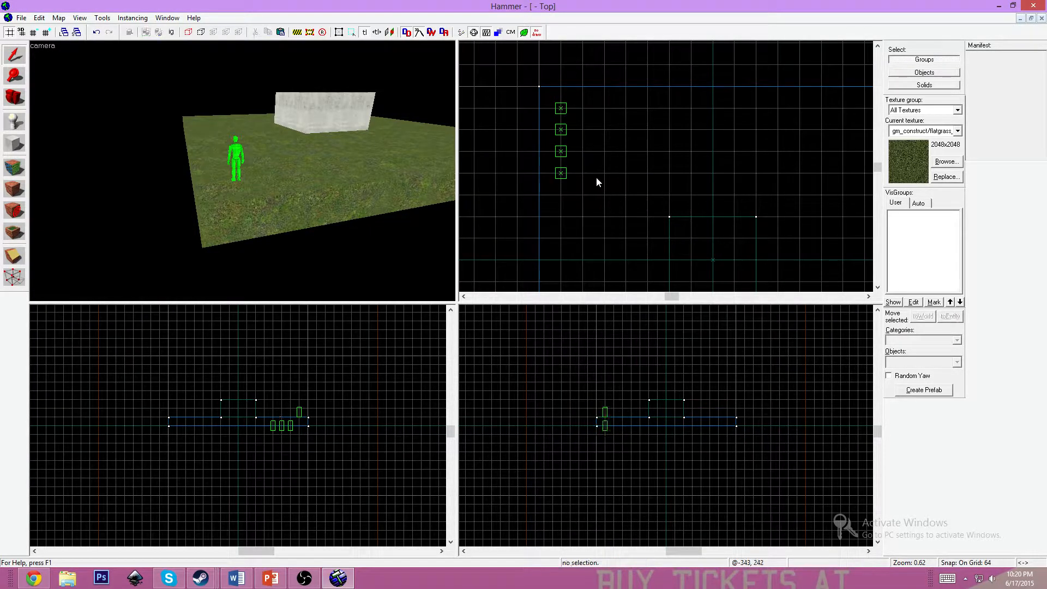
left_click(236, 156)
left_click(571, 187)
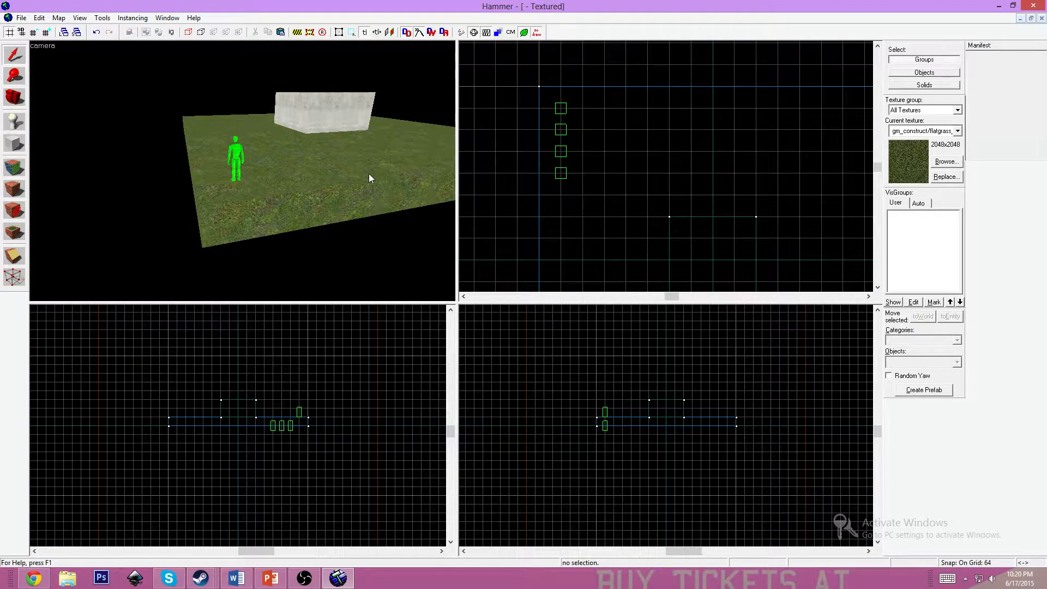
Select the pasted player start nearest the original beneath the floor and raise it onto the grass surface in the front view
scroll(271, 428, "up", 6)
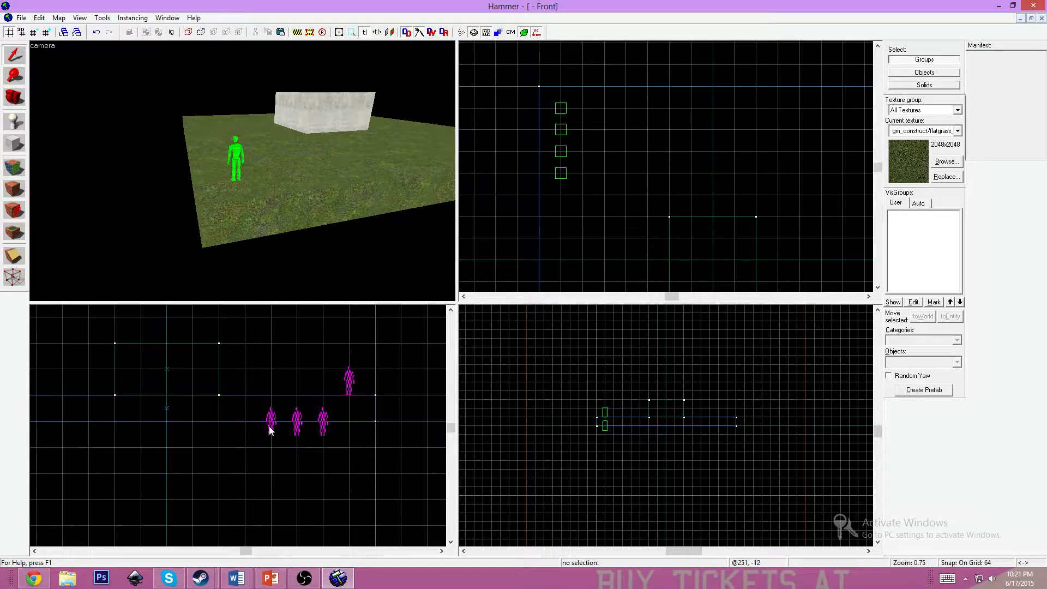
key("z")
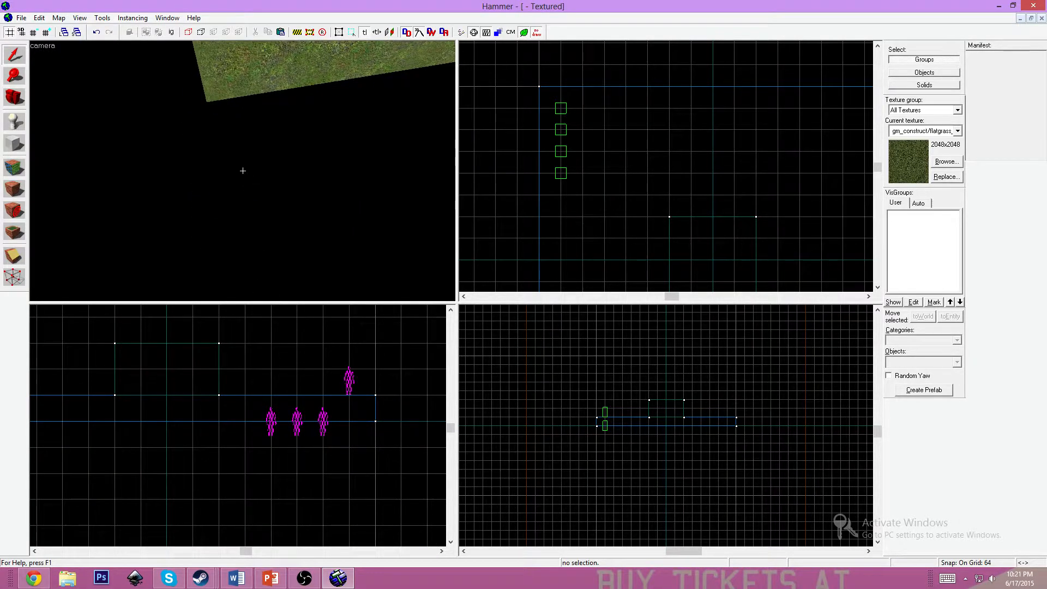
key("s")
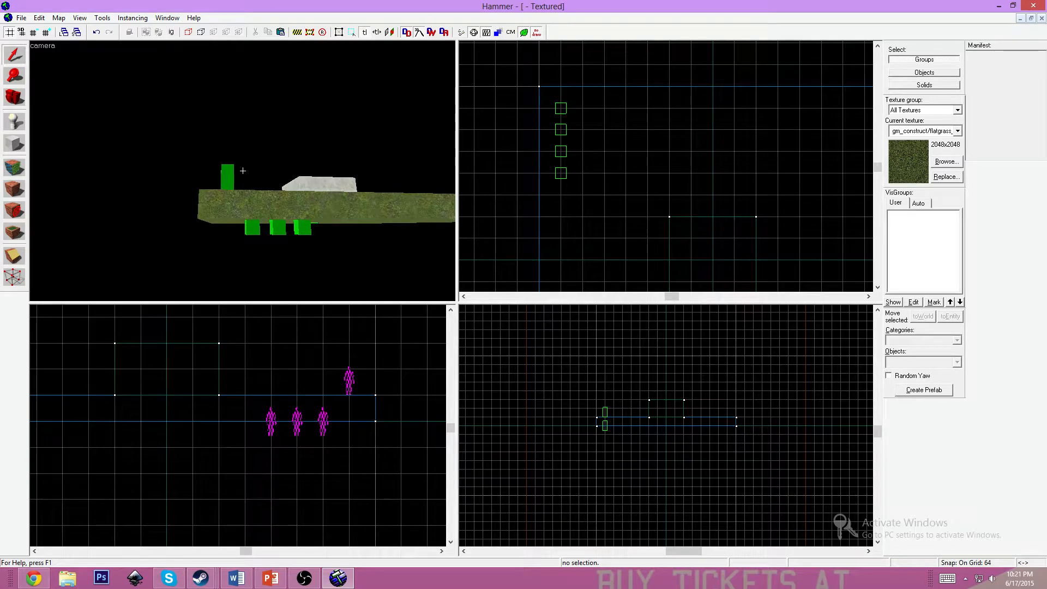
key("w")
key("z")
left_click(255, 191)
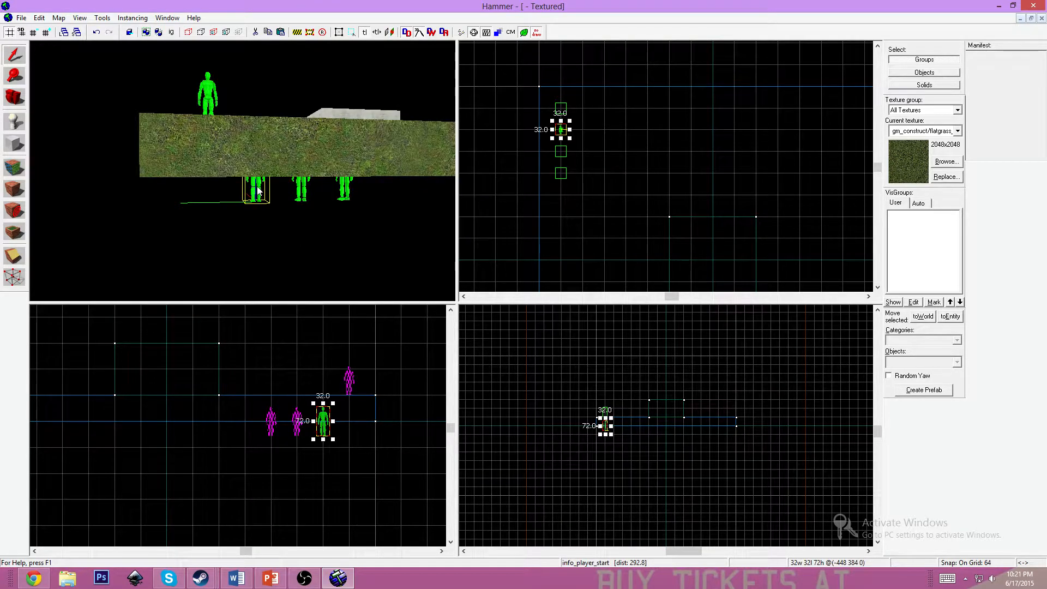
left_click_drag(323, 421, 323, 380)
Select the other two player starts stuck in the floor, raise them together 128 units, and clear the selection
left_click(297, 421)
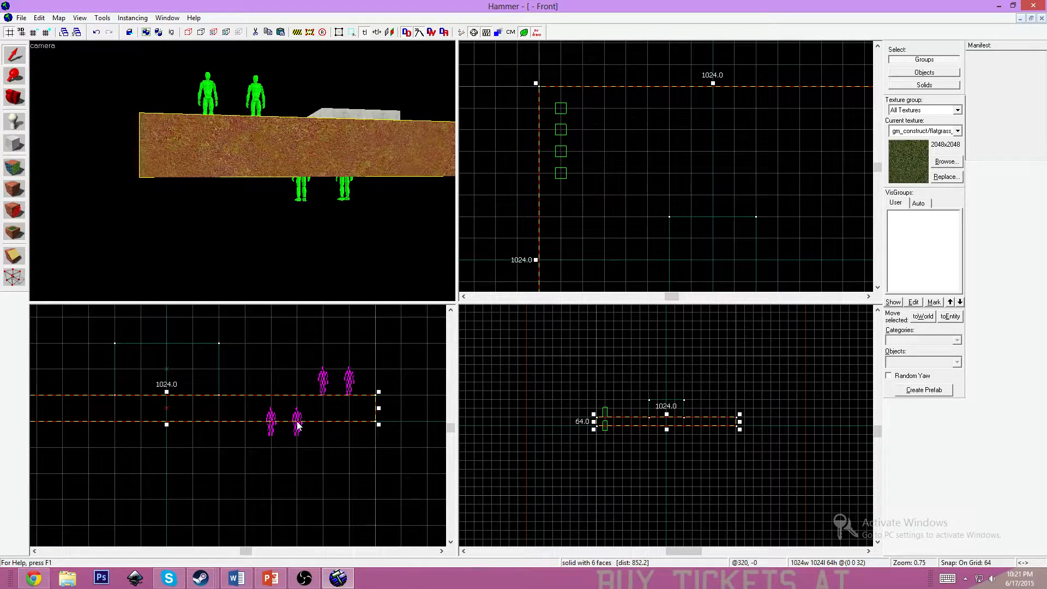
left_click(294, 440)
left_click(299, 191)
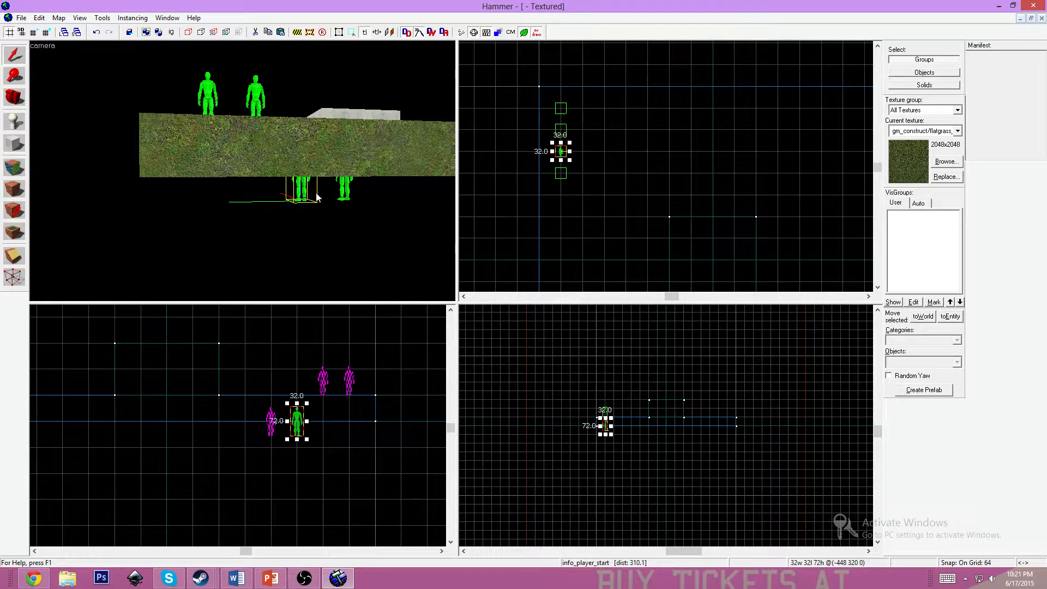
left_click(344, 188, "ctrl")
left_click_drag(298, 421, 297, 368, "shift")
key("Escape")
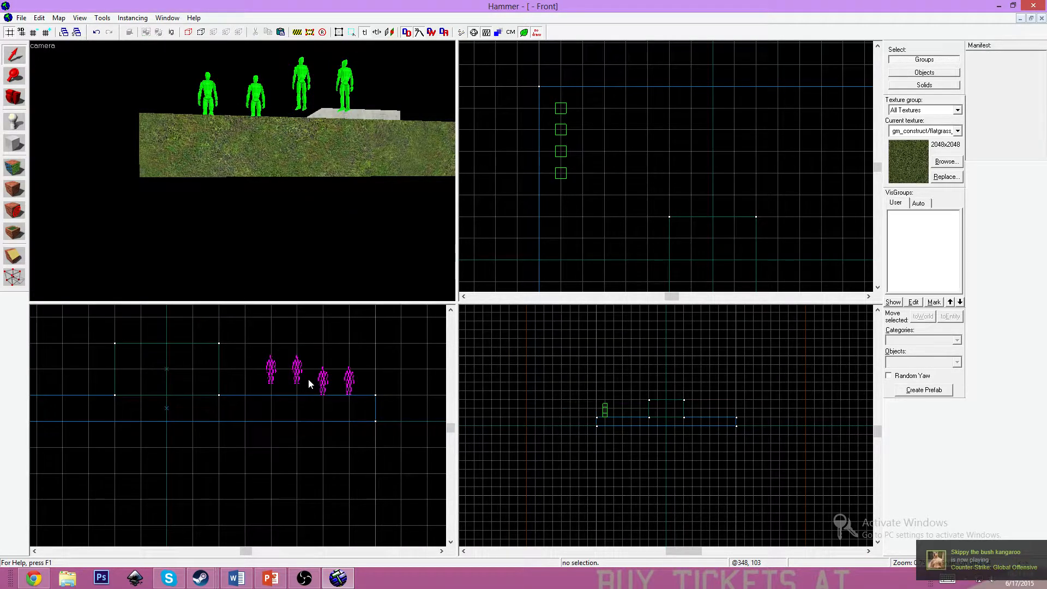
Lower the two floating player starts one by one onto the grass, level with the other two
left_click(342, 87)
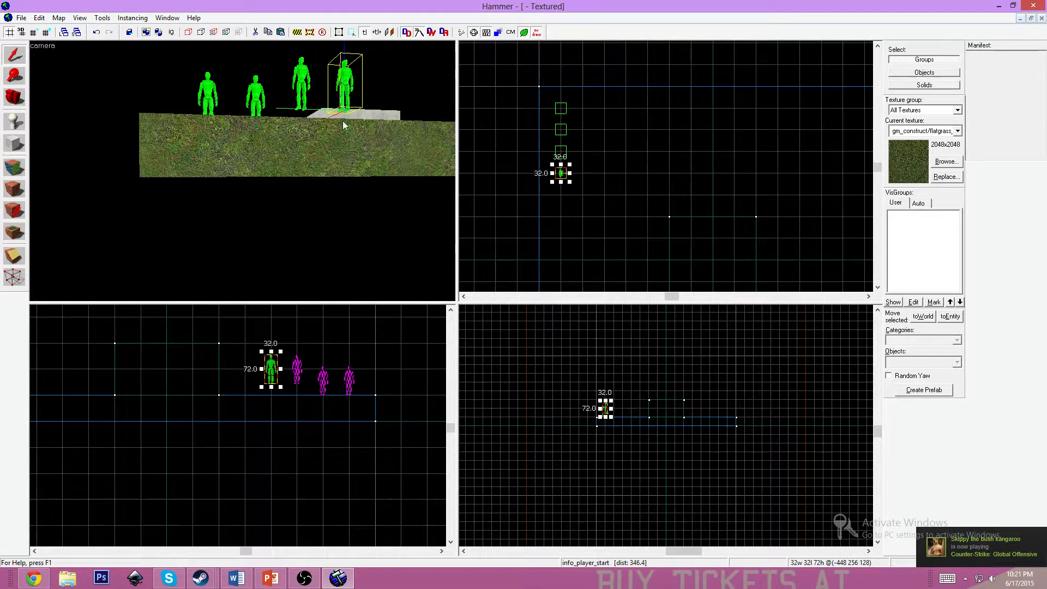
left_click(299, 369)
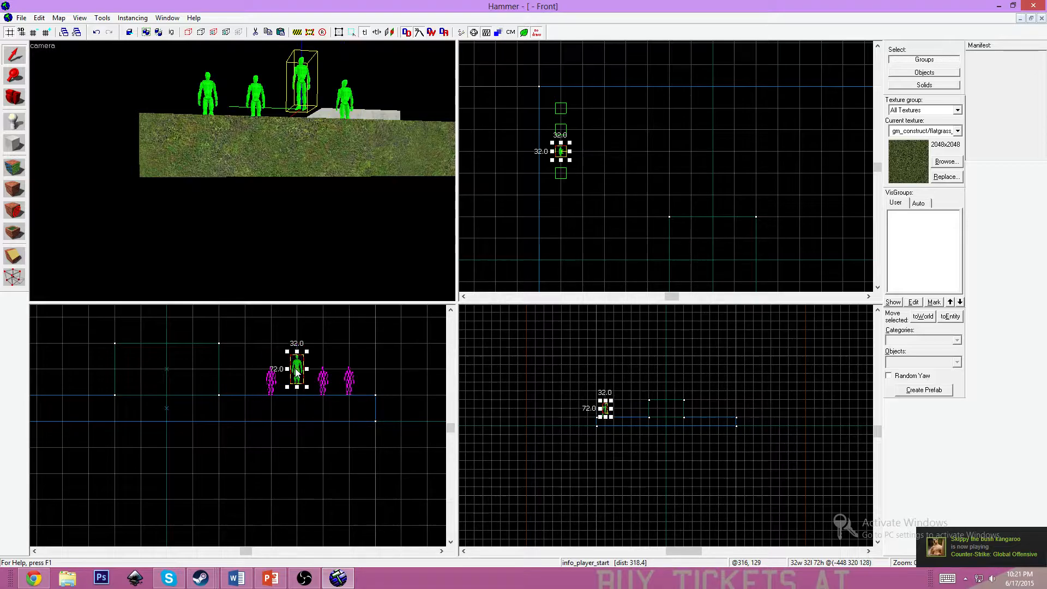
left_click_drag(299, 379, 298, 382)
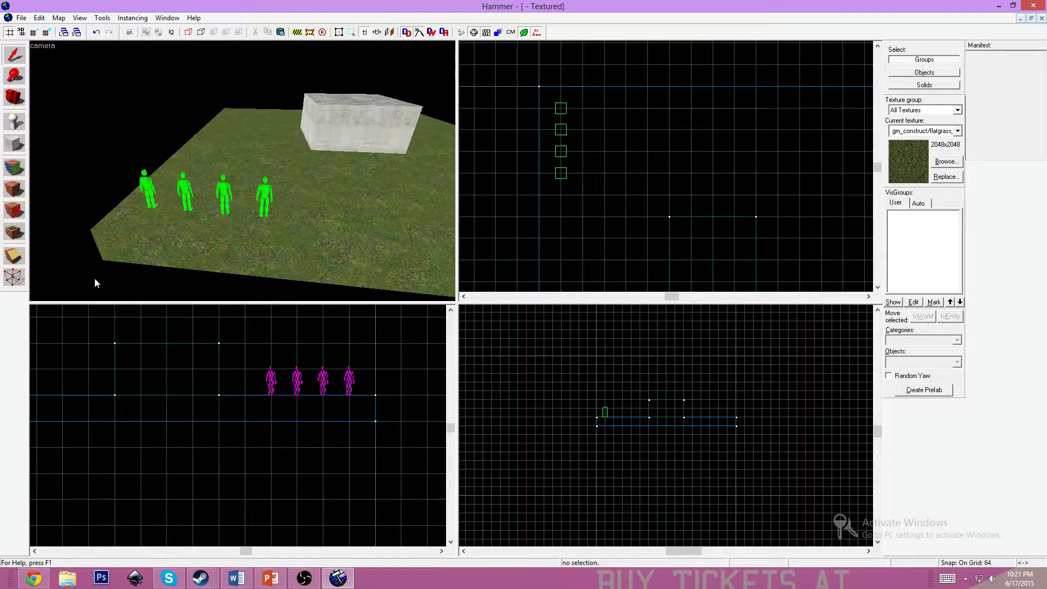
Switch to the Twitch channel page in Chrome and send "Awesome" in the chat
left_click(34, 578)
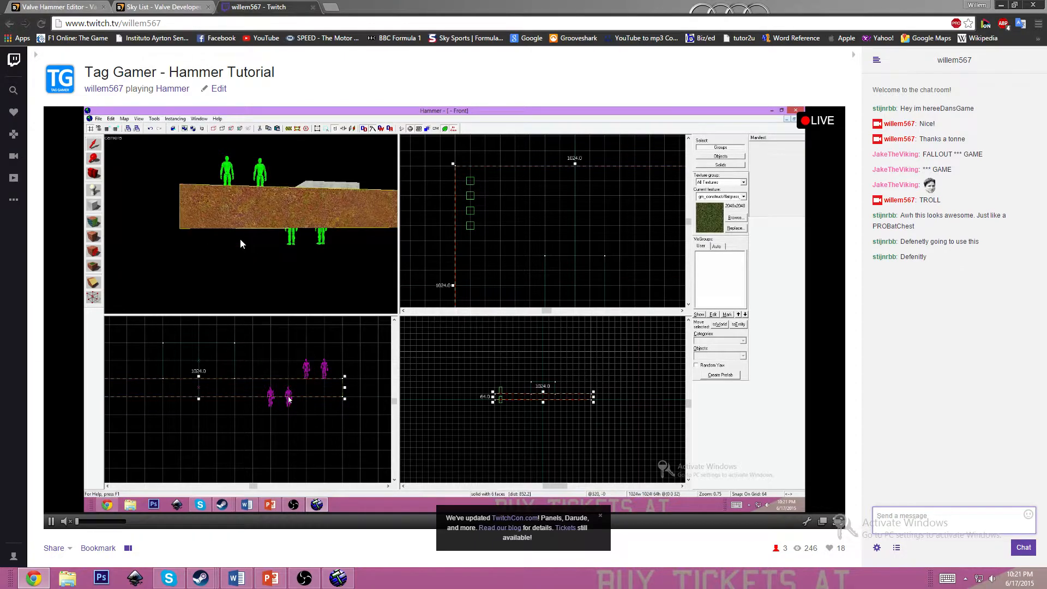
type("Awesome")
key("Return")
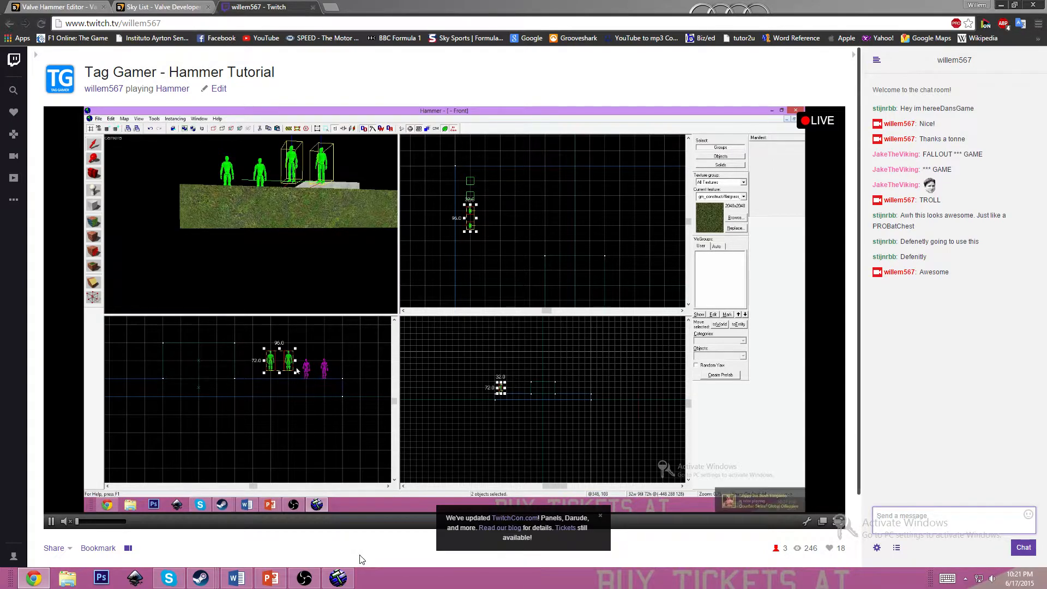
Return to Hammer and examine the row of four player starts and the concrete block in the camera view
left_click(338, 578)
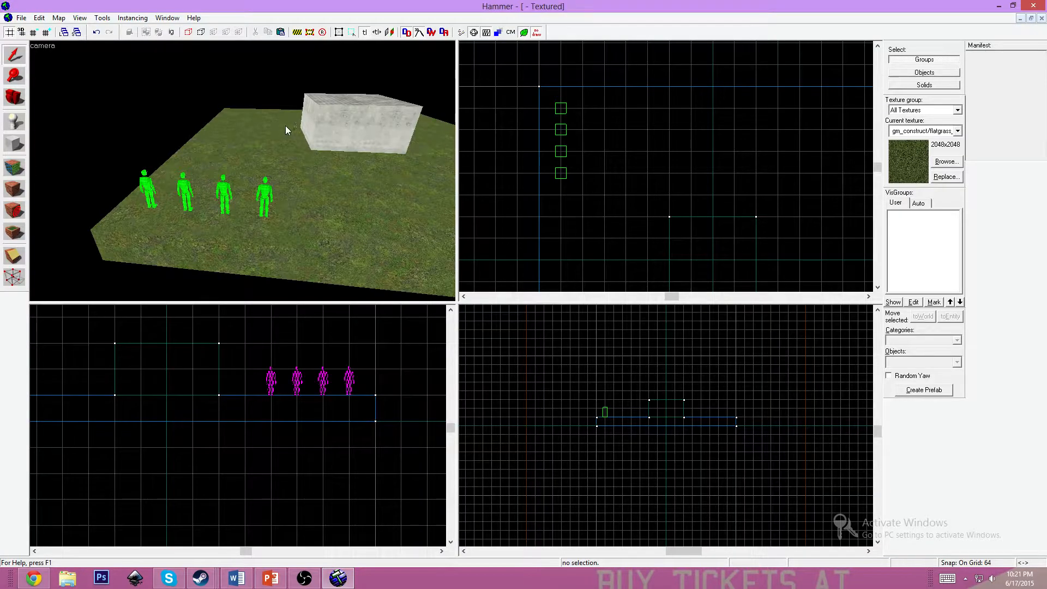
key("z")
key("a")
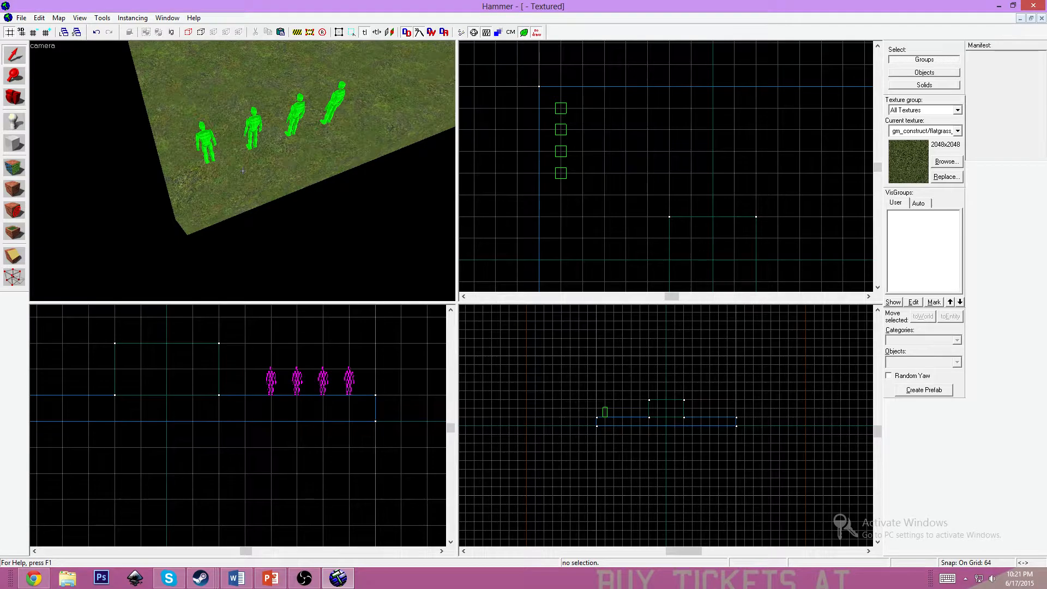
key("s")
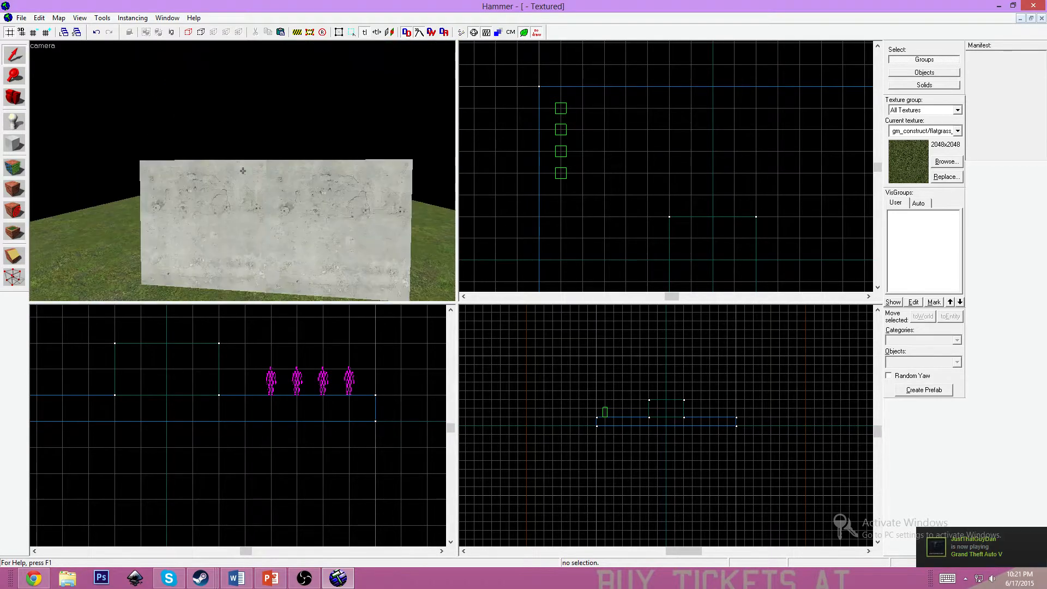
key("d")
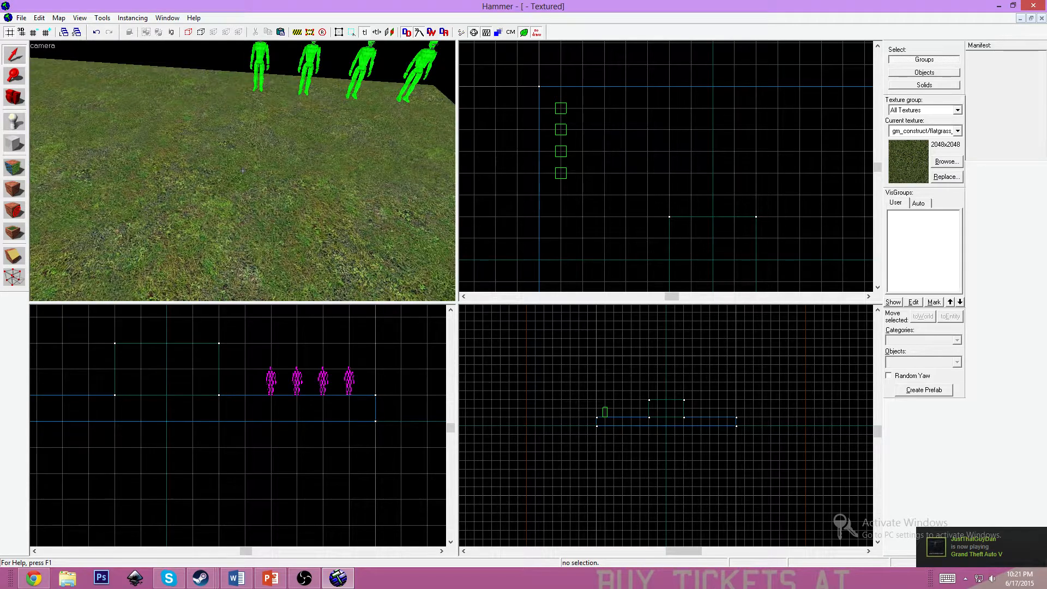
key("s")
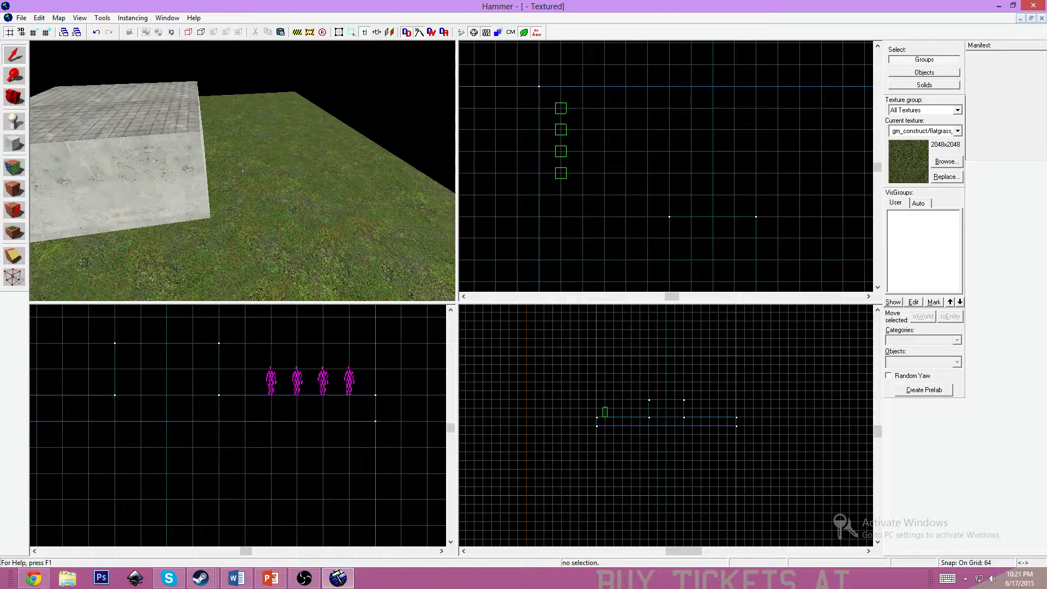
Place a new info_player_start on the grass in front of the concrete block and open its object properties
key("s")
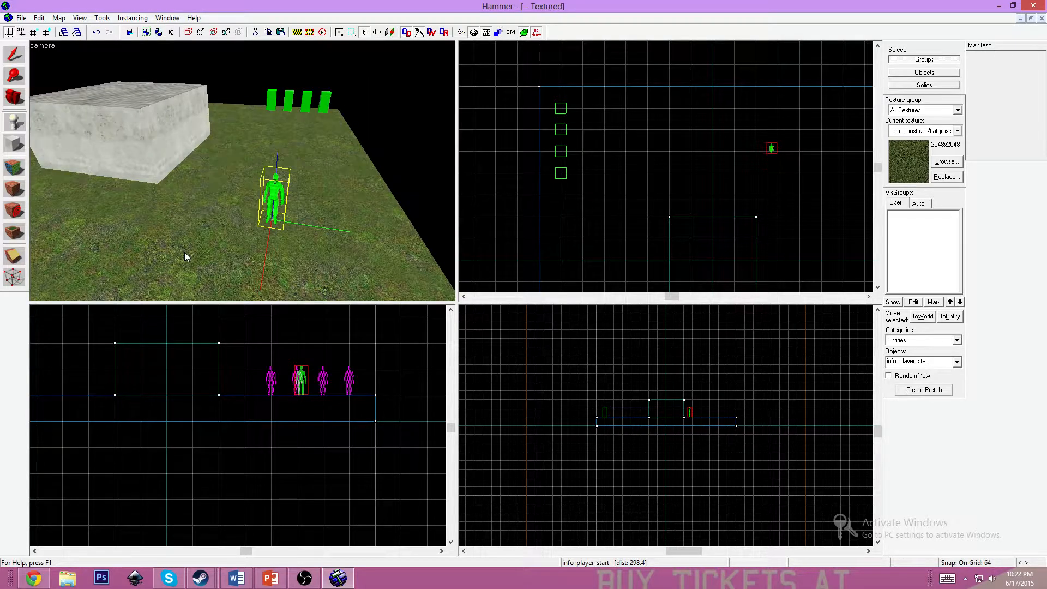
left_click(20, 56)
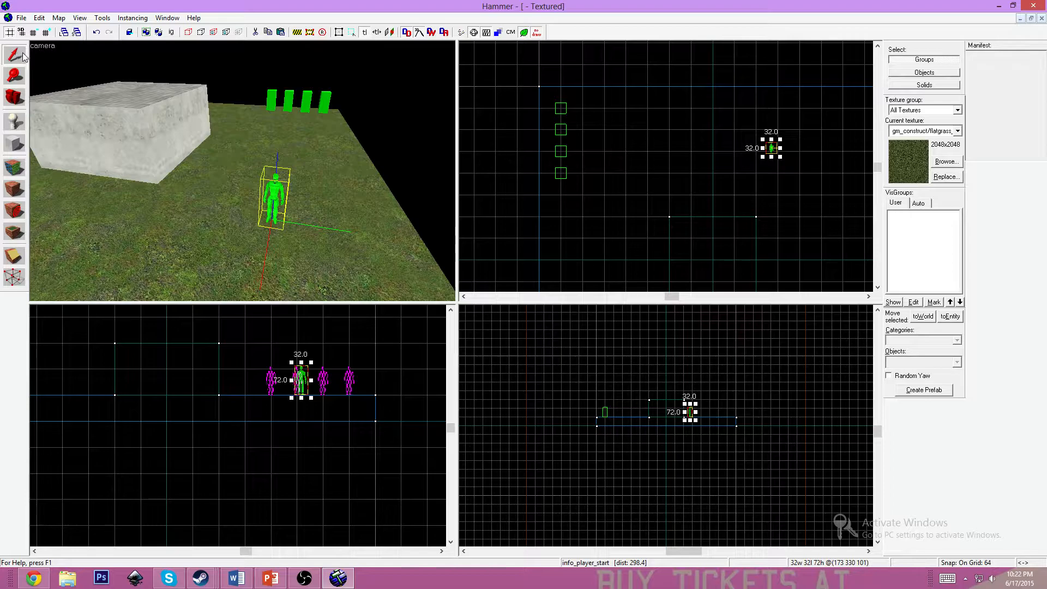
double_click(275, 200)
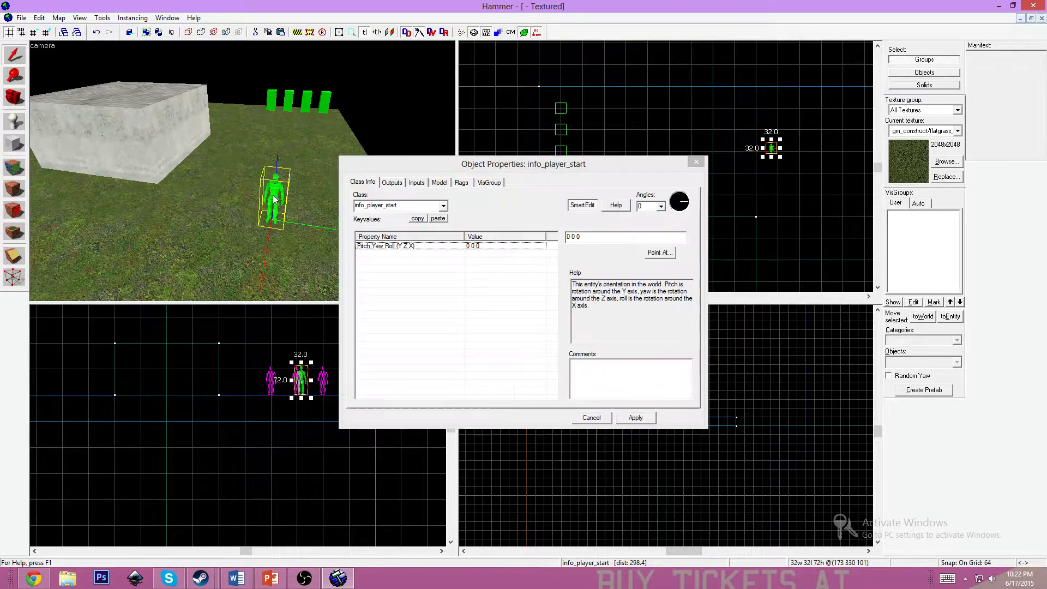
Change the new entity's class from the class list to prop_static and apply it
left_click(386, 205)
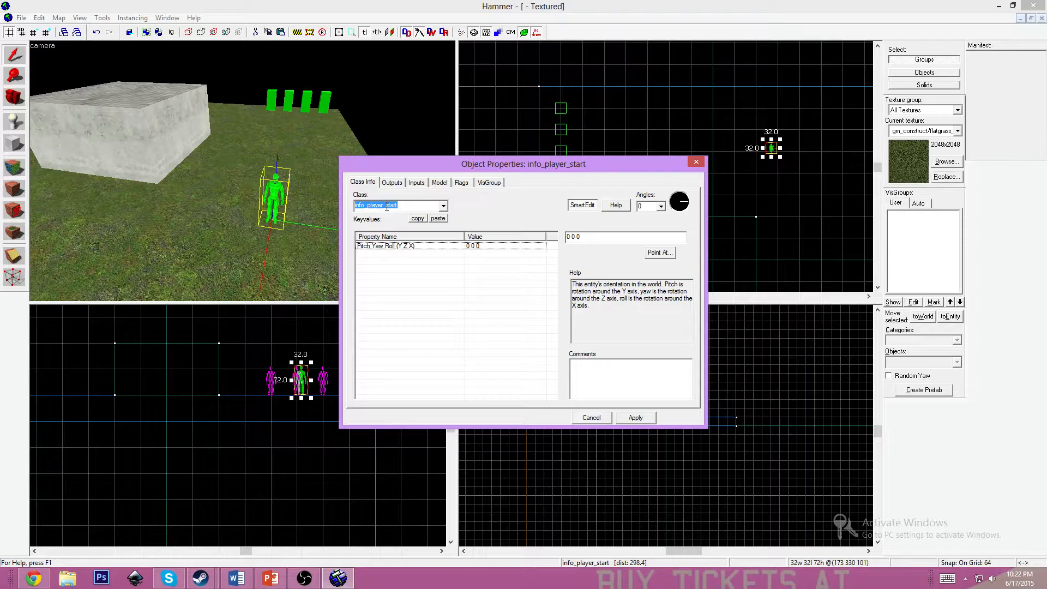
left_click(384, 226)
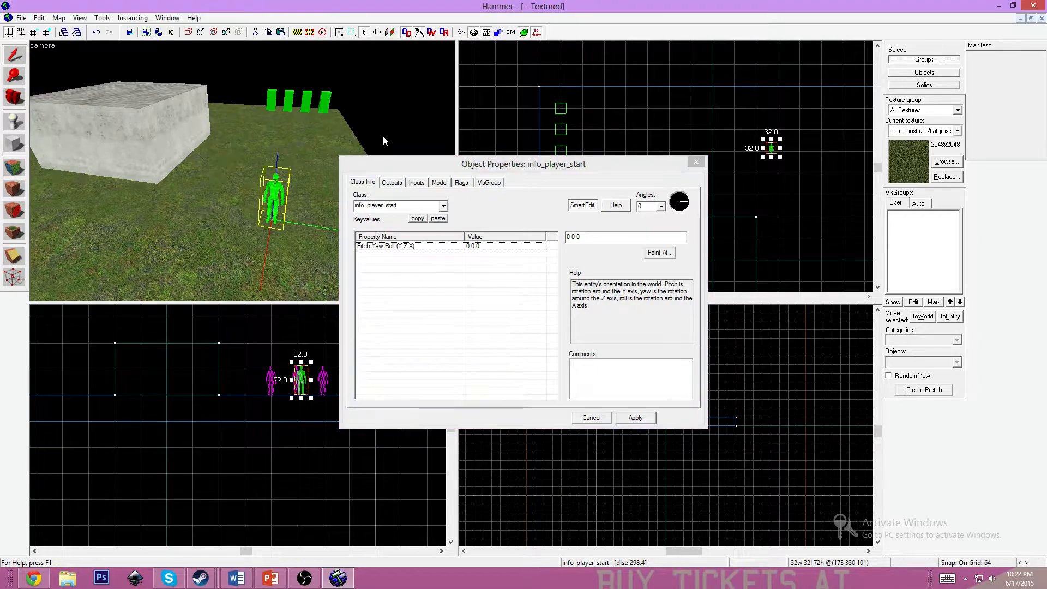
left_click(410, 208)
left_click(442, 207)
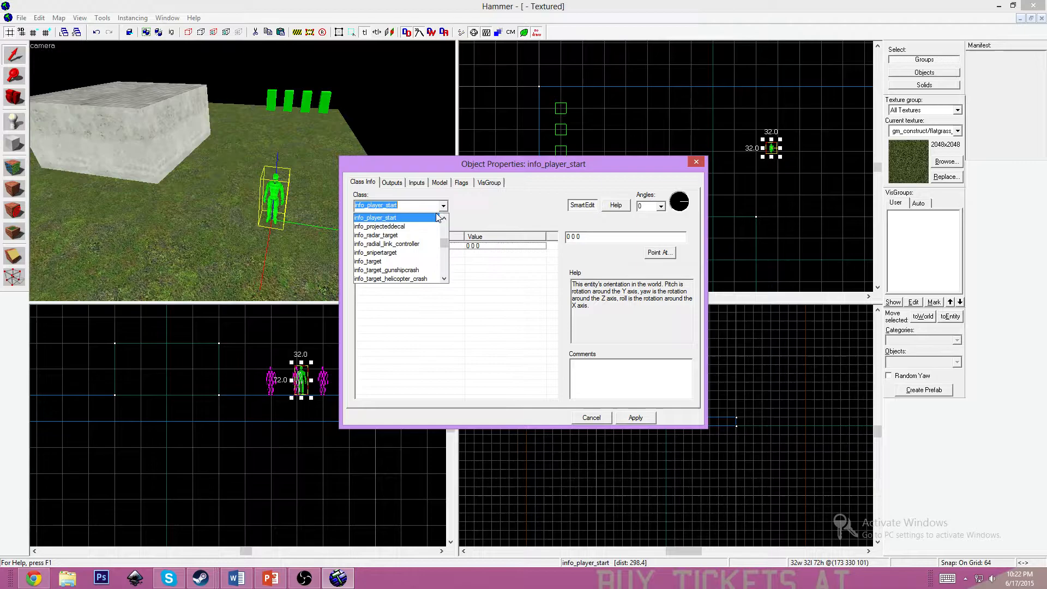
left_click_drag(444, 243, 445, 265)
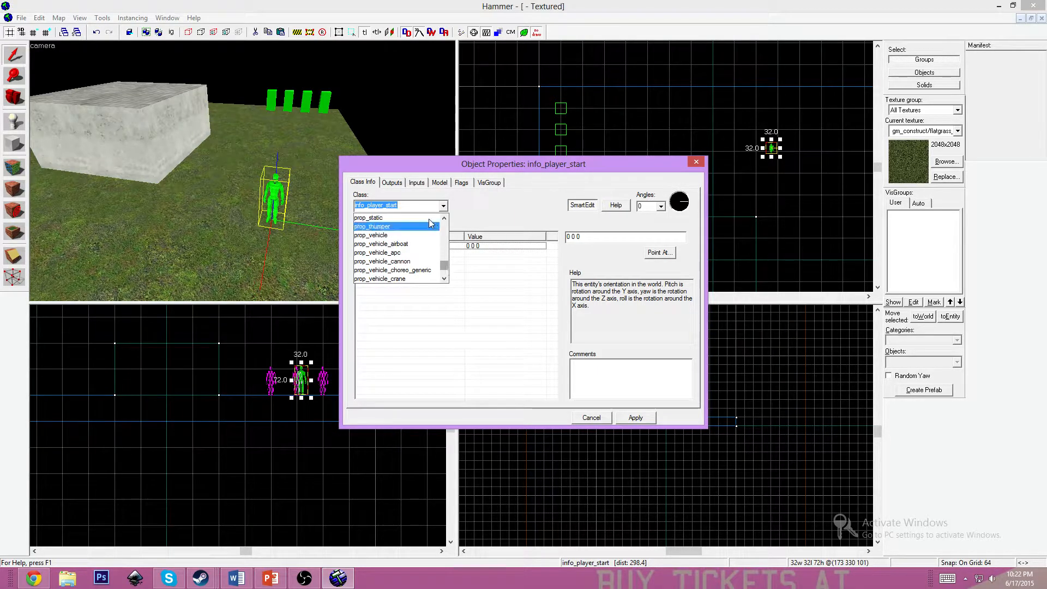
left_click(388, 218)
left_click(636, 417)
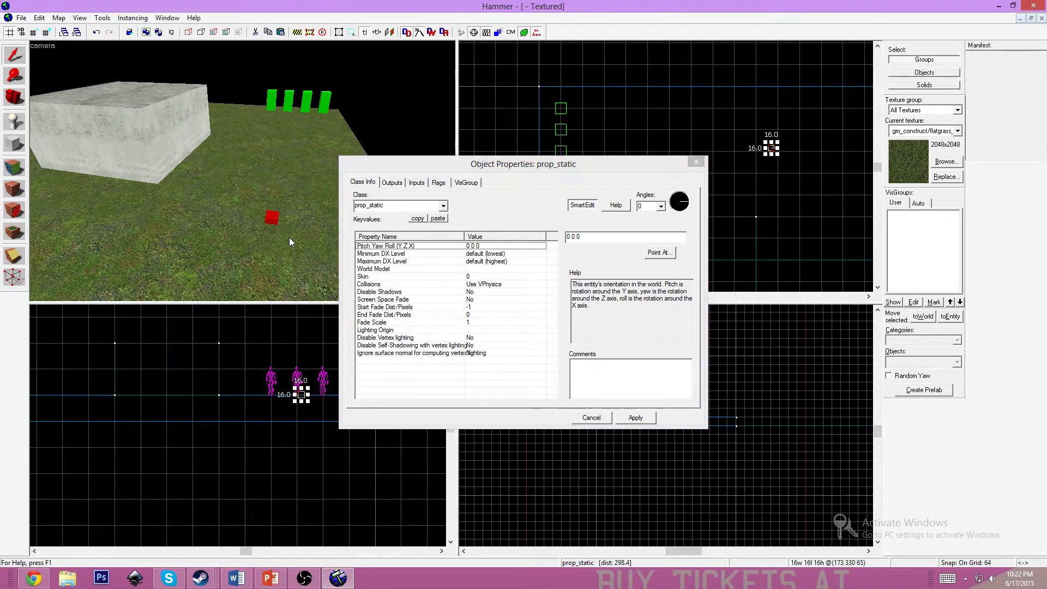
Re-enter prop_static by name as the entity's class
scroll(275, 217, "up", 2)
scroll(274, 217, "down", 1)
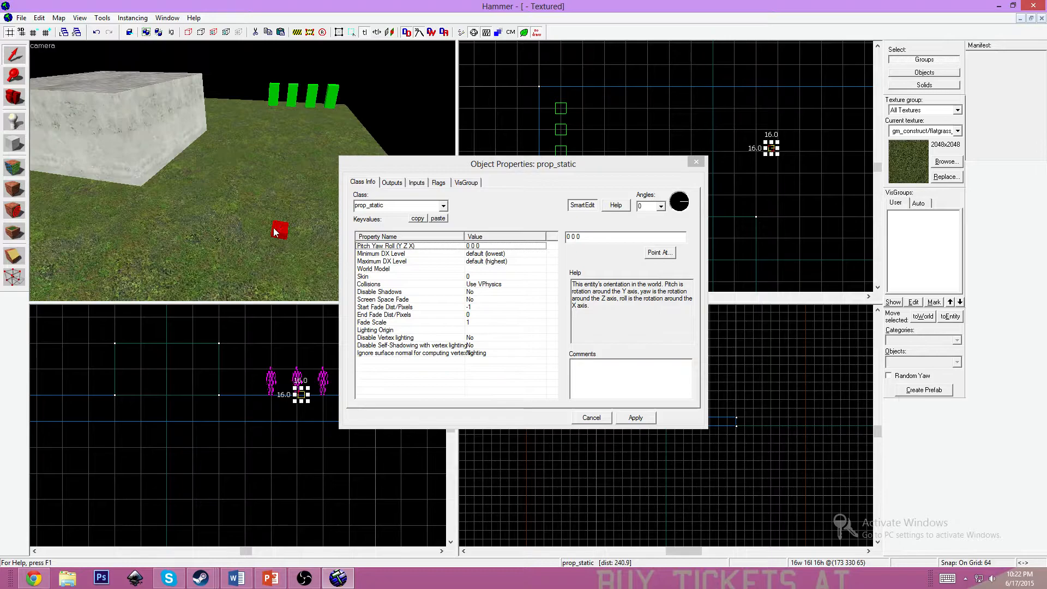
left_click(386, 205)
type("pr")
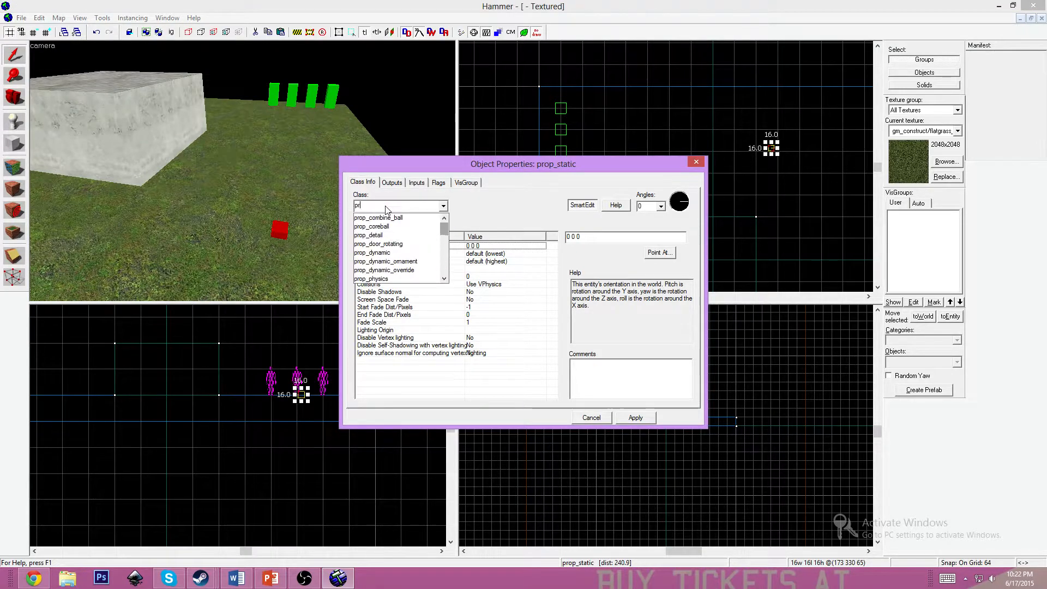
type("op_static")
key("Return")
left_click(629, 436)
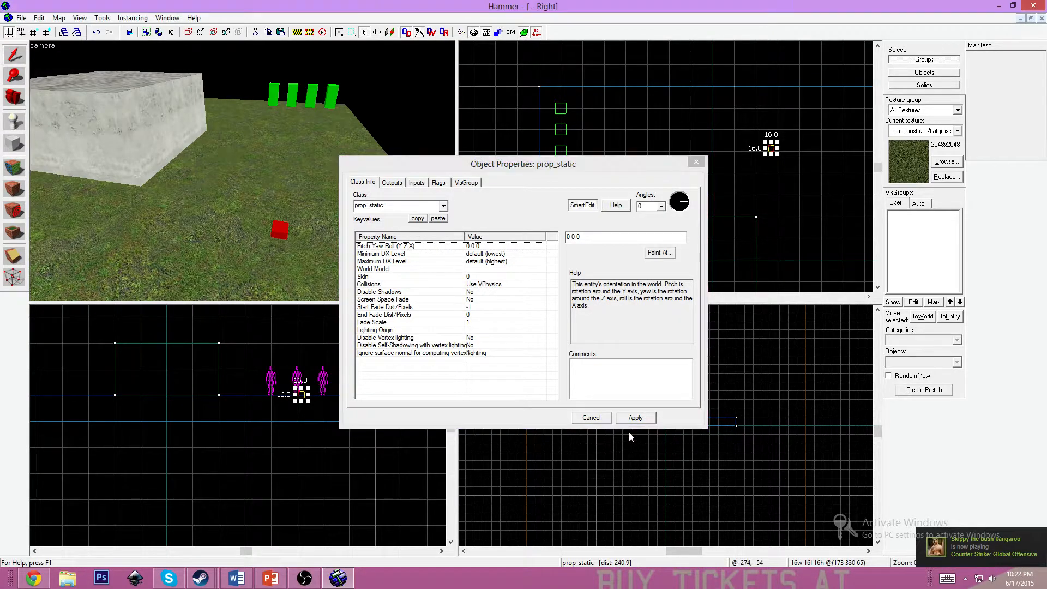
Inspect the red placeholder box up close and open the model browser for the prop's World Model property
left_click(243, 276)
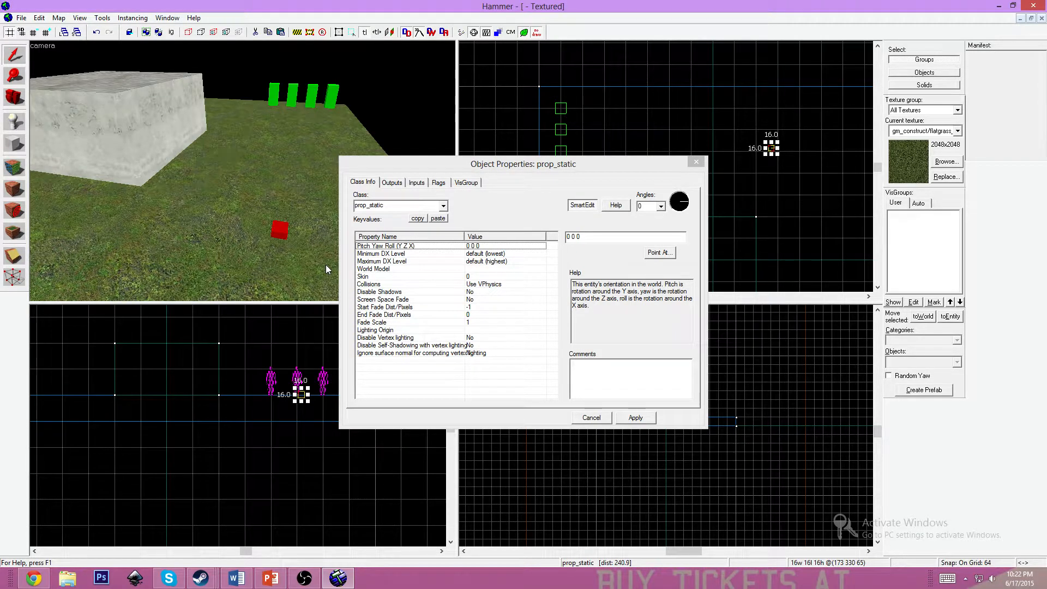
scroll(286, 243, "up", 2)
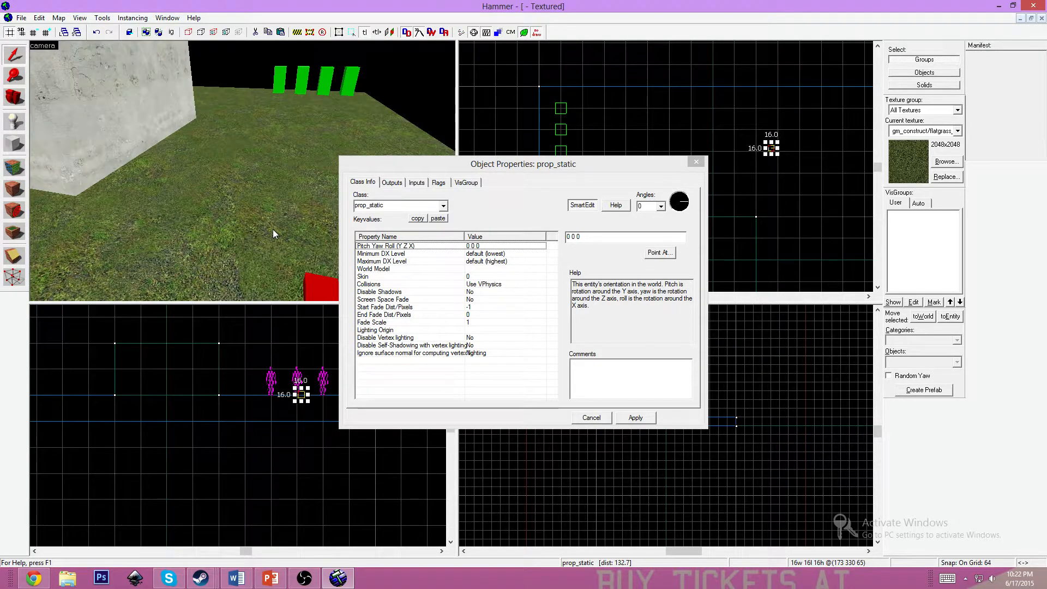
key("z")
key("w")
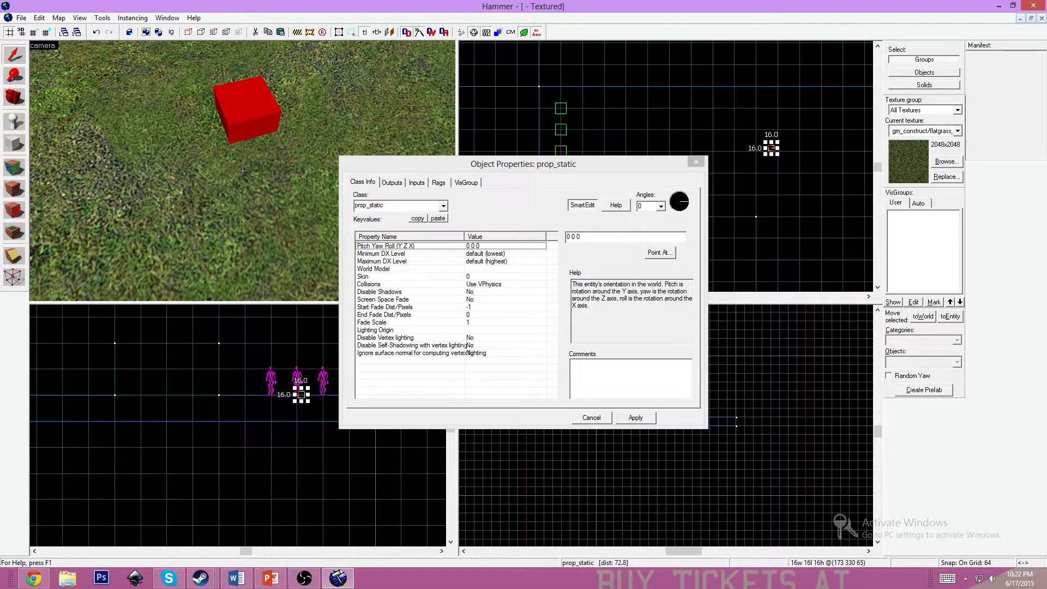
scroll(243, 171, "down", 2)
key("z")
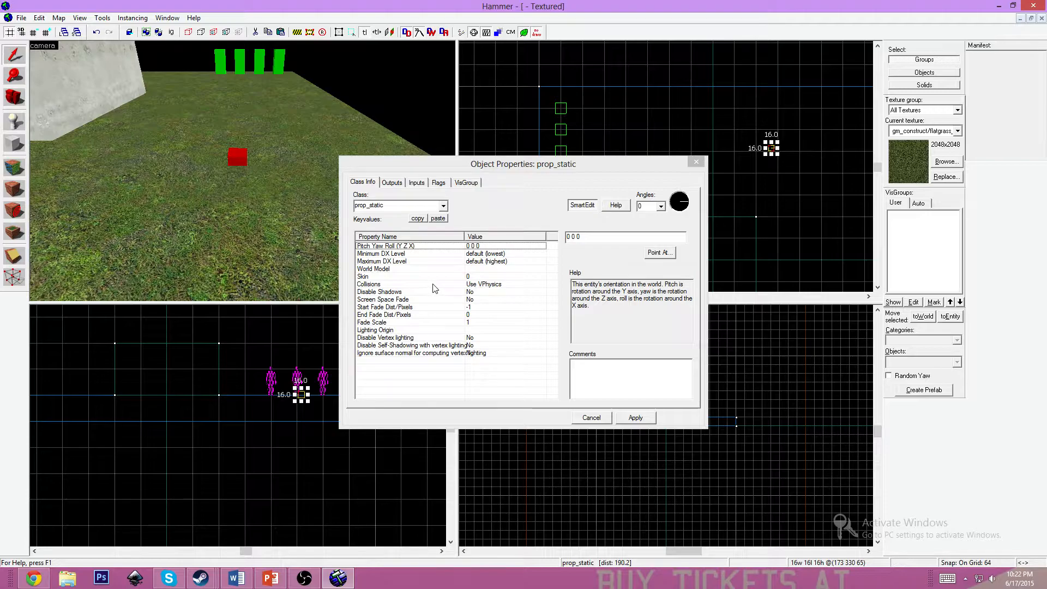
left_click(452, 271)
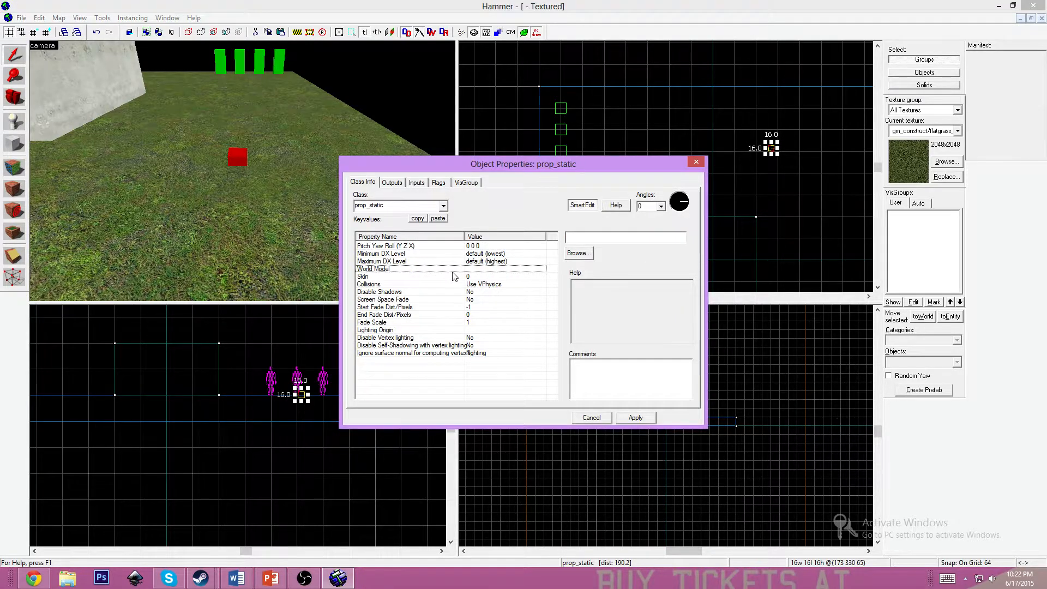
left_click(579, 252)
left_click_drag(663, 97, 608, 90)
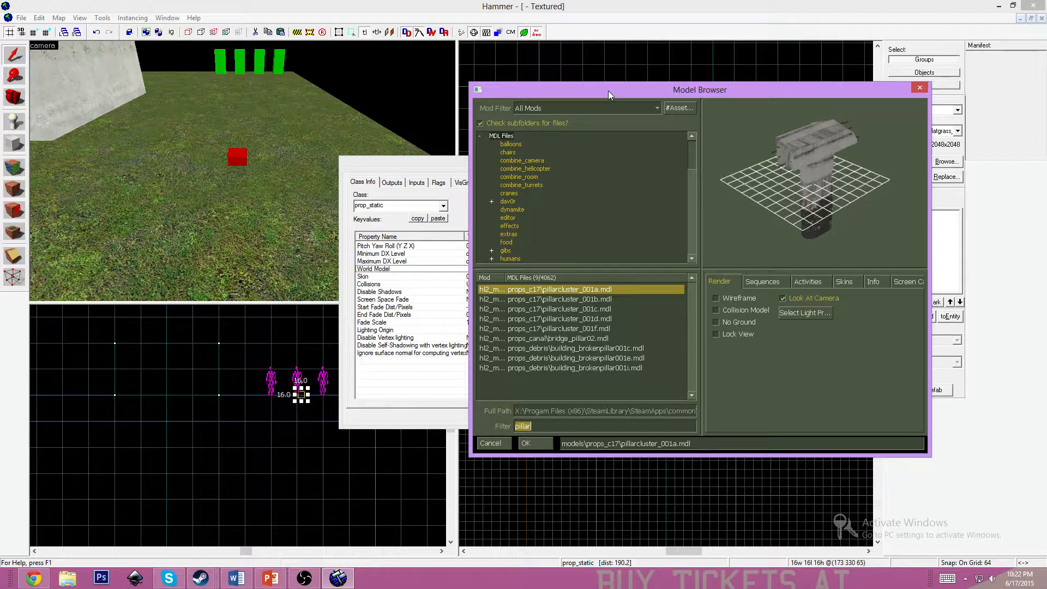
Replace the model search text with "car" and restrict the list to models from garrysmod
key("BackSpace")
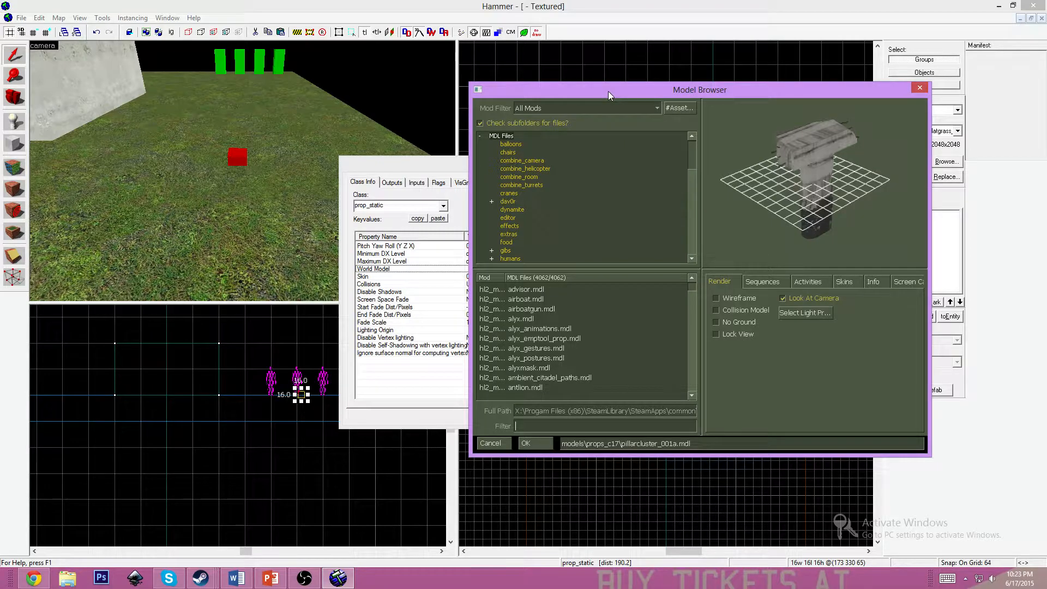
type("car")
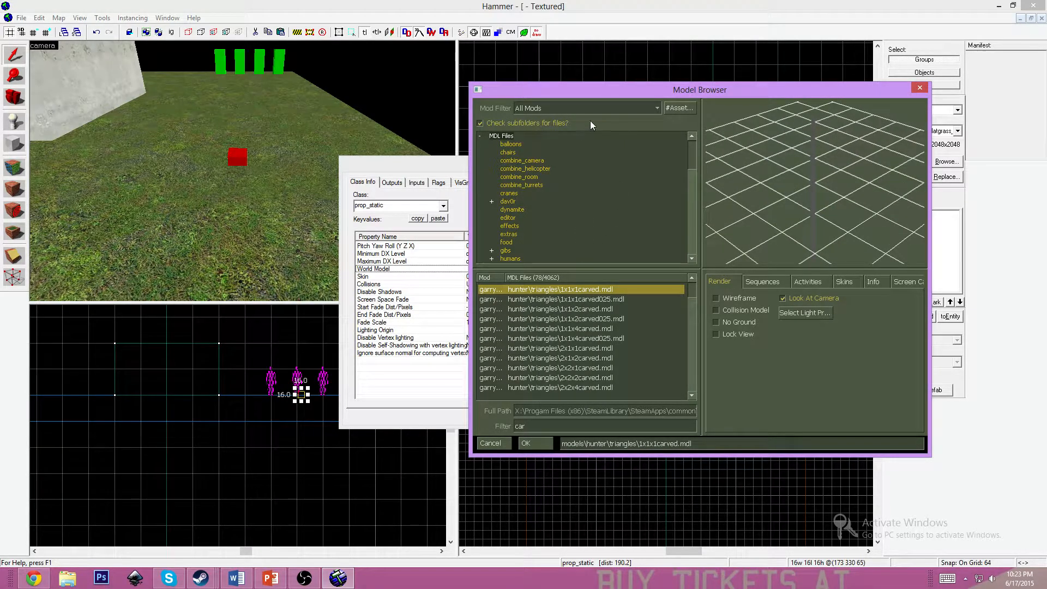
left_click(629, 109)
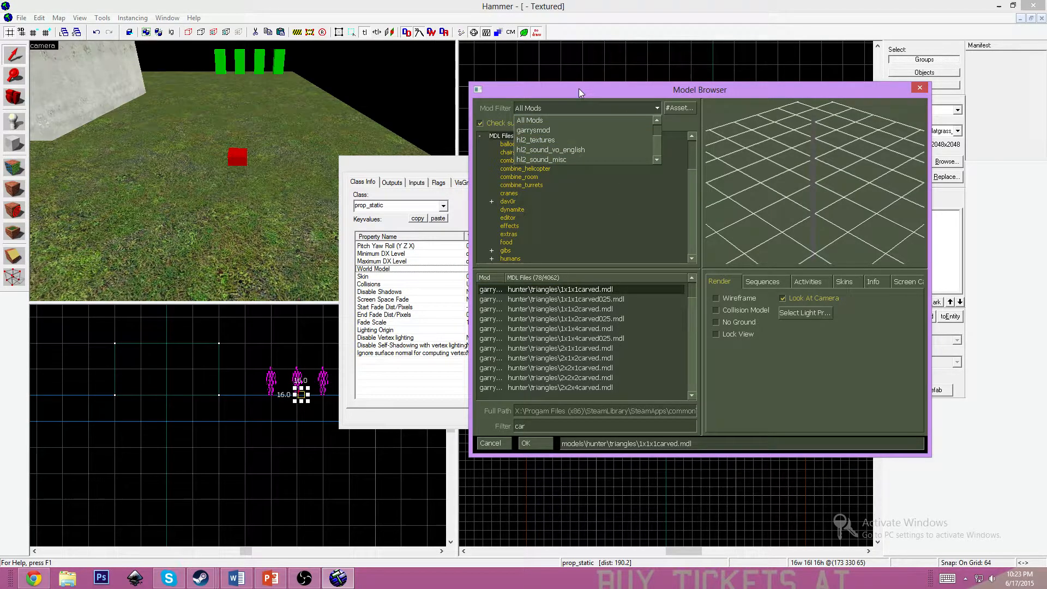
left_click(569, 106)
left_click(653, 106)
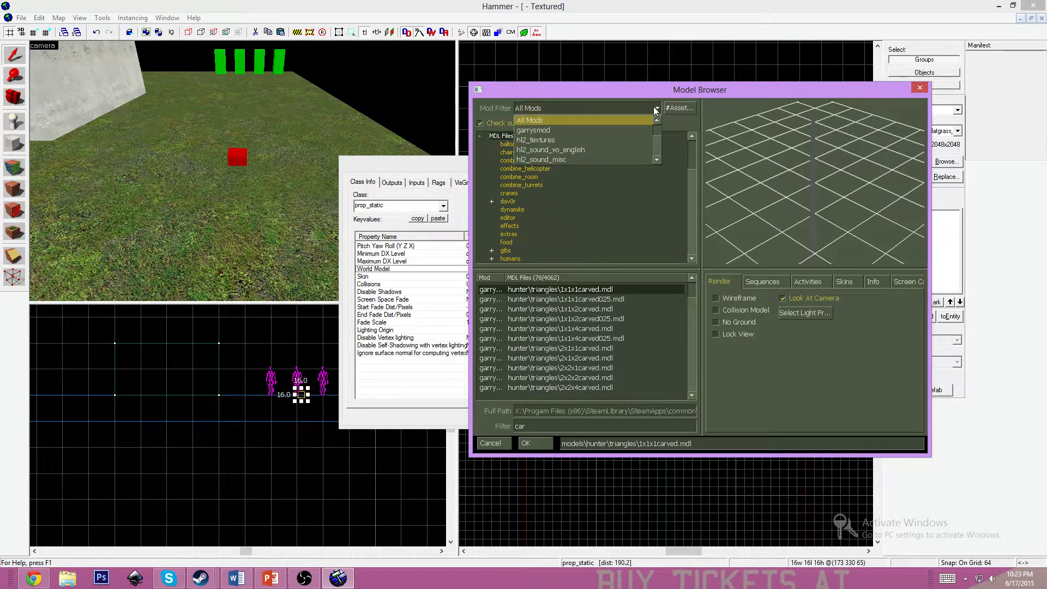
left_click(557, 126)
Preview several of the carved triangle models and look through the filtered list for a suitable car model
left_click(532, 359)
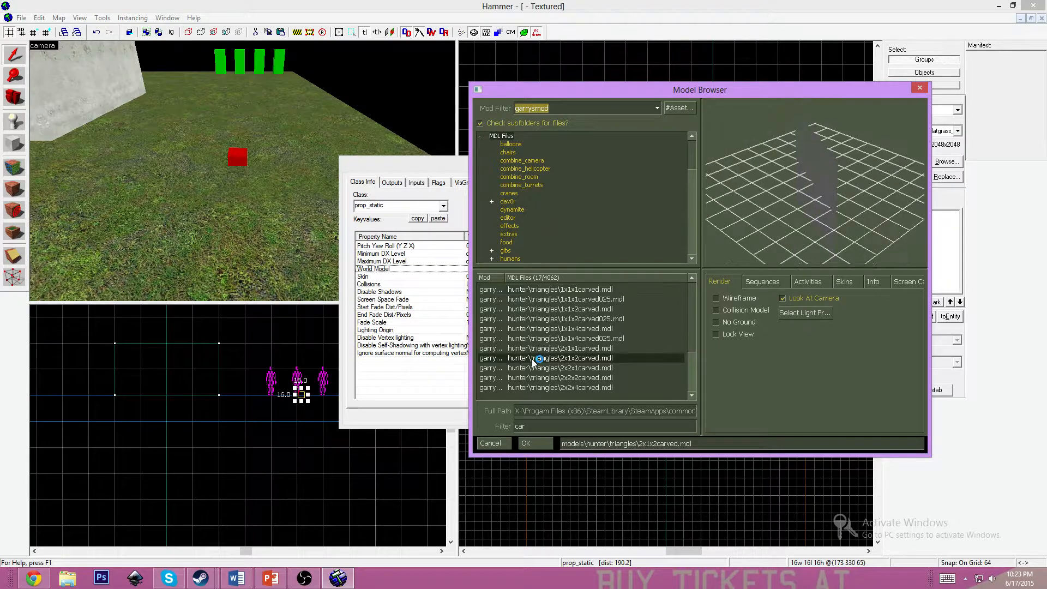
left_click(535, 337)
left_click(538, 370)
left_click(690, 361)
left_click(694, 312)
left_click(695, 385)
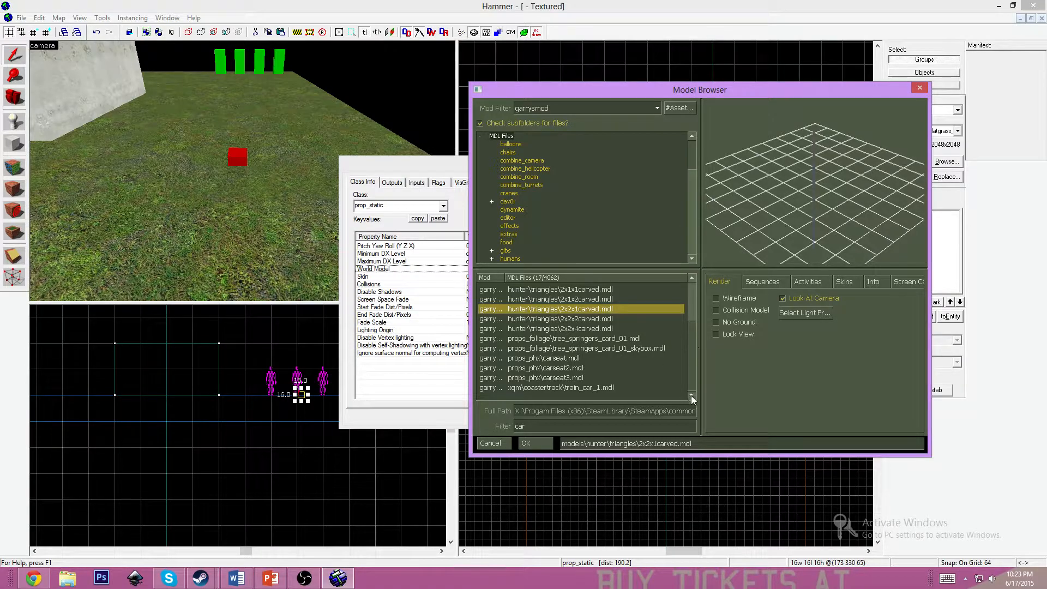
left_click(691, 278)
left_click(691, 278)
left_click(691, 277)
left_click(691, 277)
left_click(691, 277)
left_click(691, 277)
mouse_move(691, 293)
left_mouse_down()
mouse_move(691, 353)
mouse_move(691, 283)
left_mouse_up()
scroll(692, 291, "down", 2)
scroll(693, 296, "up", 2)
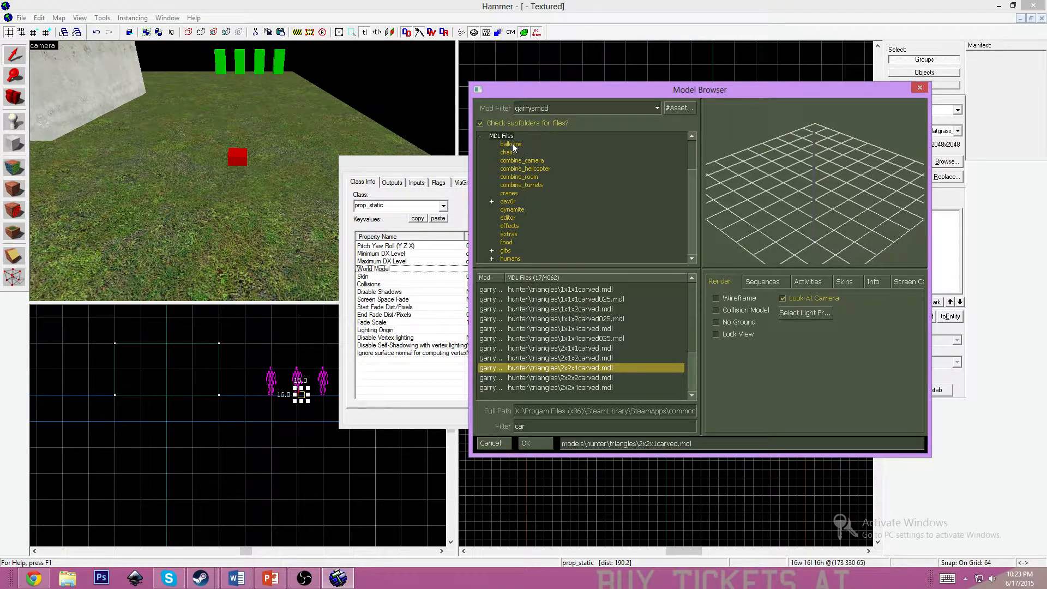
Search the garrysmod models for "house" and clear the search text
left_click(571, 107)
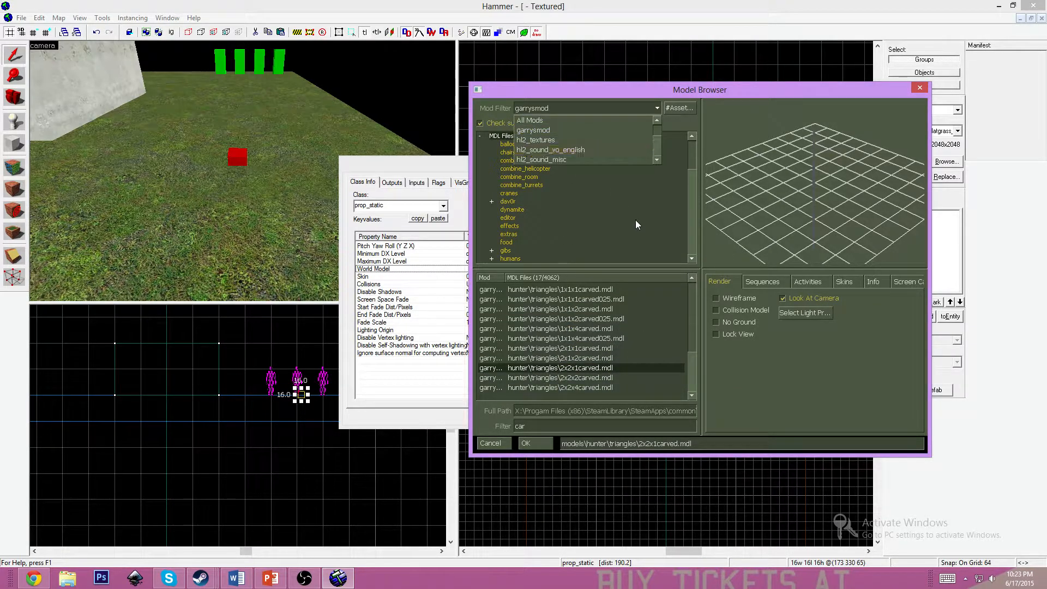
left_click(561, 130)
left_click_drag(548, 428, 454, 430)
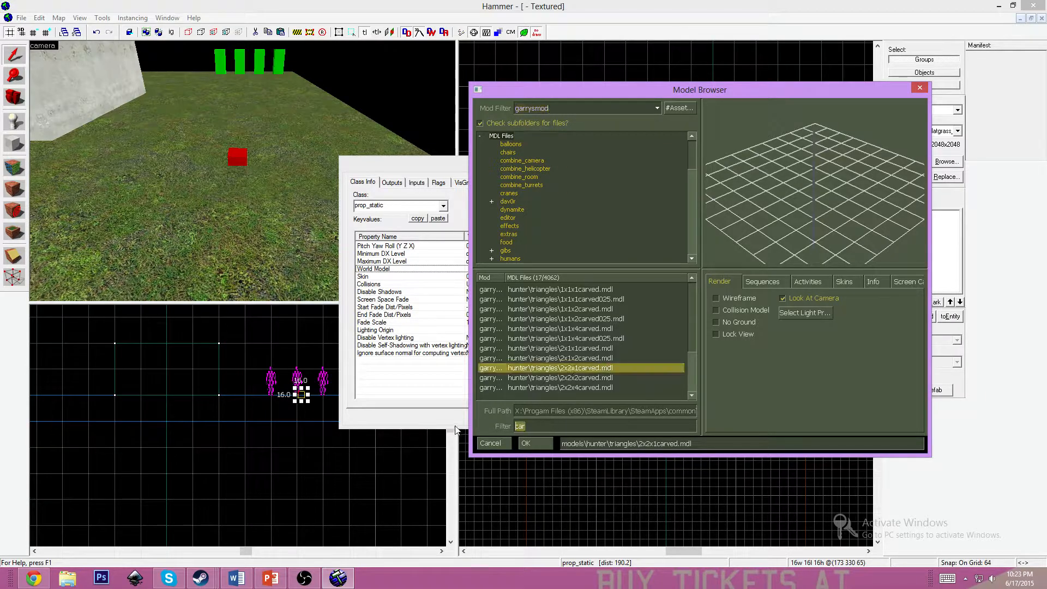
key("BackSpace")
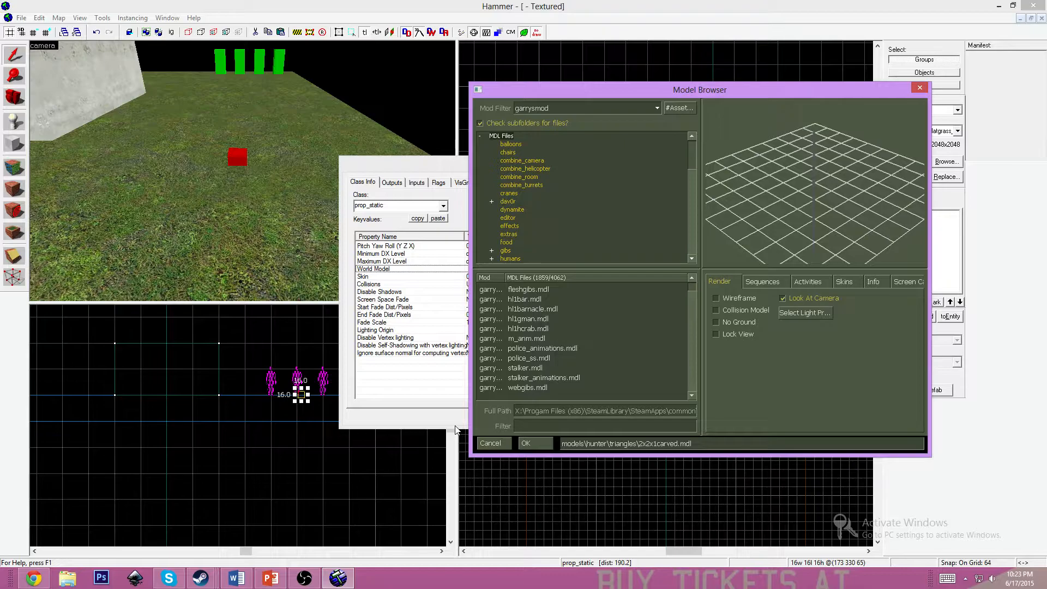
type("house")
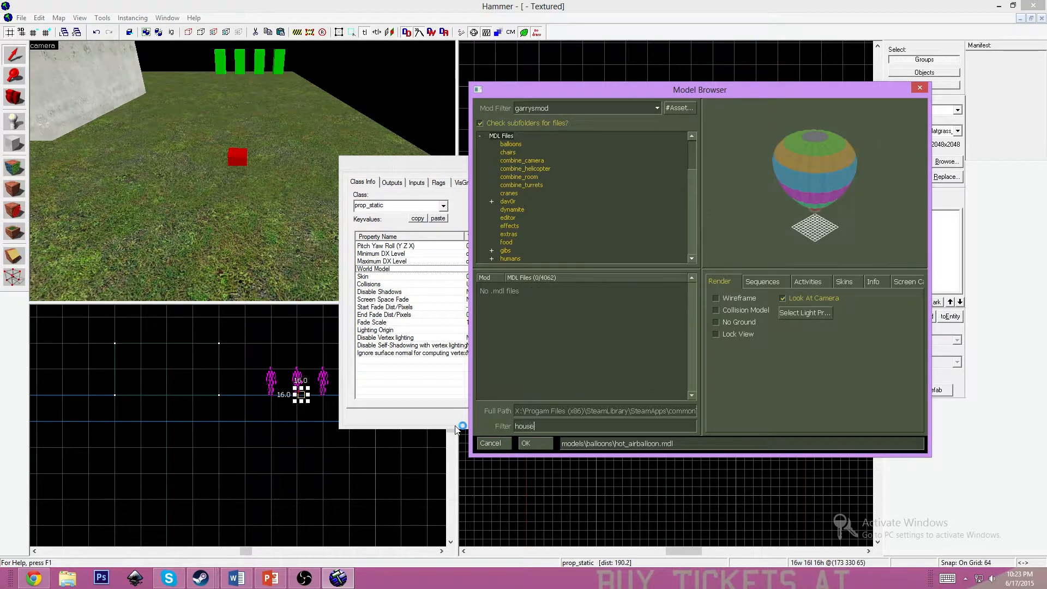
key("BackSpace")
key("BackSpace")
key("BackSpace")
key("BackSpace")
key("BackSpace")
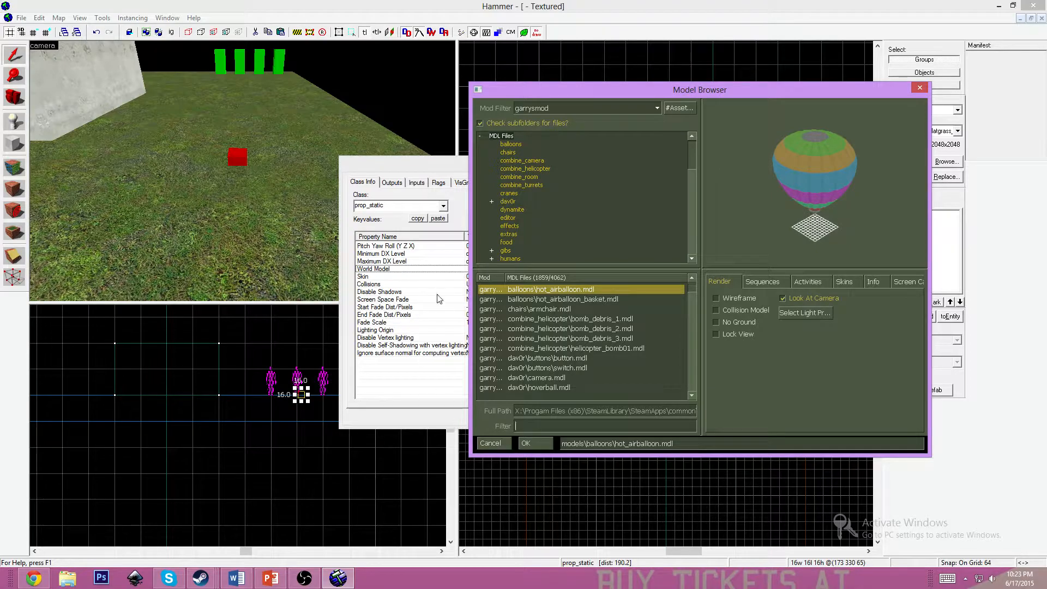
Preview garrysmod models from the start of the unfiltered list, including the armchair, bomb debris, switch, thruster and hotdog
left_click(550, 309)
left_click(556, 319)
left_click(555, 328)
left_click(555, 338)
left_click(555, 357)
left_click(555, 368)
left_click(691, 395)
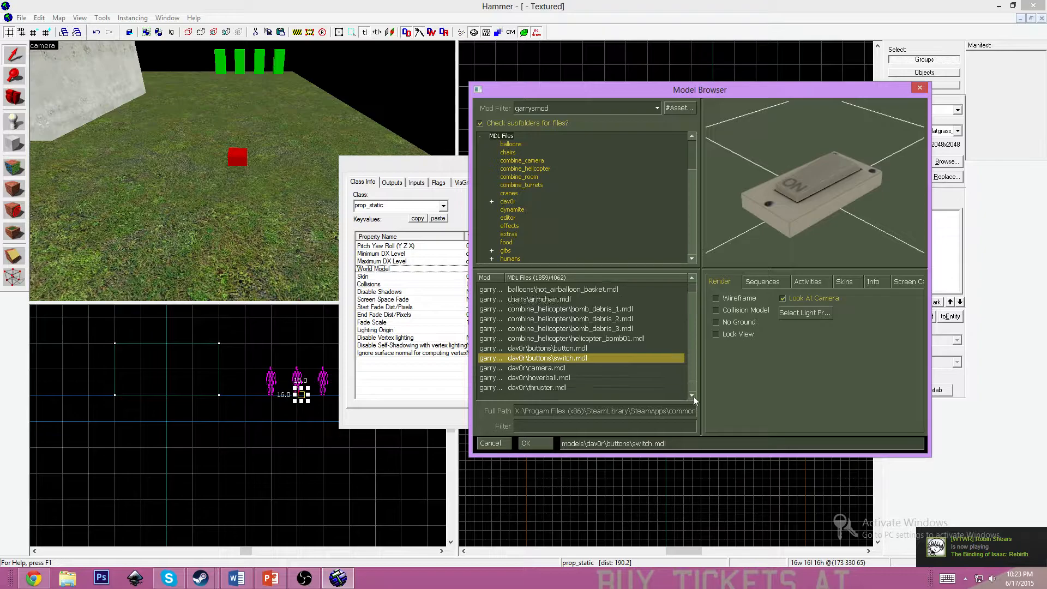
left_click(569, 378)
left_click(570, 387)
left_click(691, 395)
left_click(691, 395)
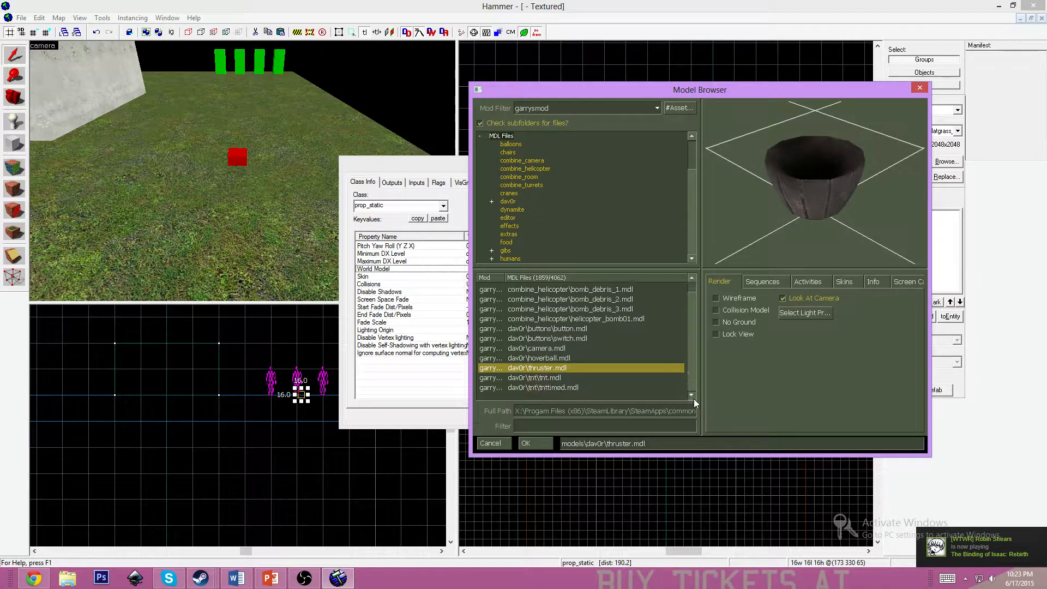
left_click(691, 395)
left_click(691, 395)
left_click(691, 394)
left_click(539, 387)
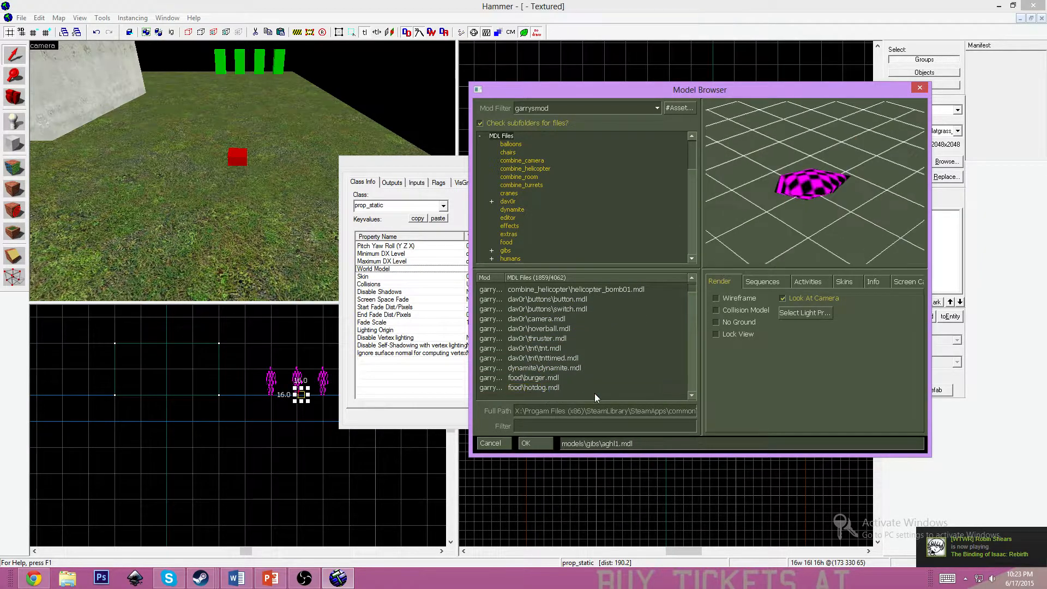
left_click(695, 397)
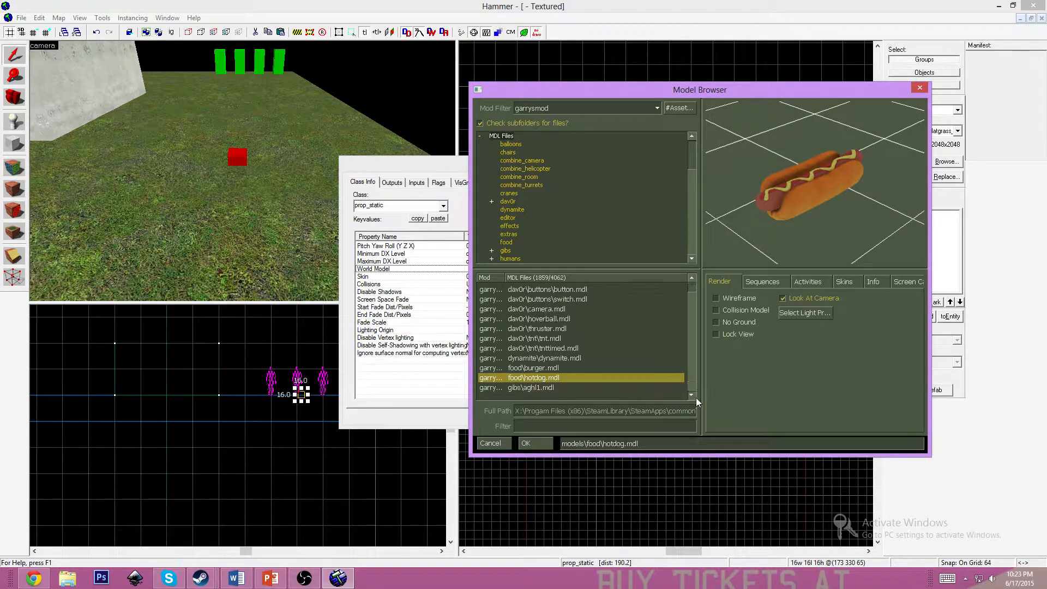
Preview further garrysmod models, including the humans gesture and posture files and the props_phx glass angle and curve pieces
left_click(595, 299)
left_click(595, 309)
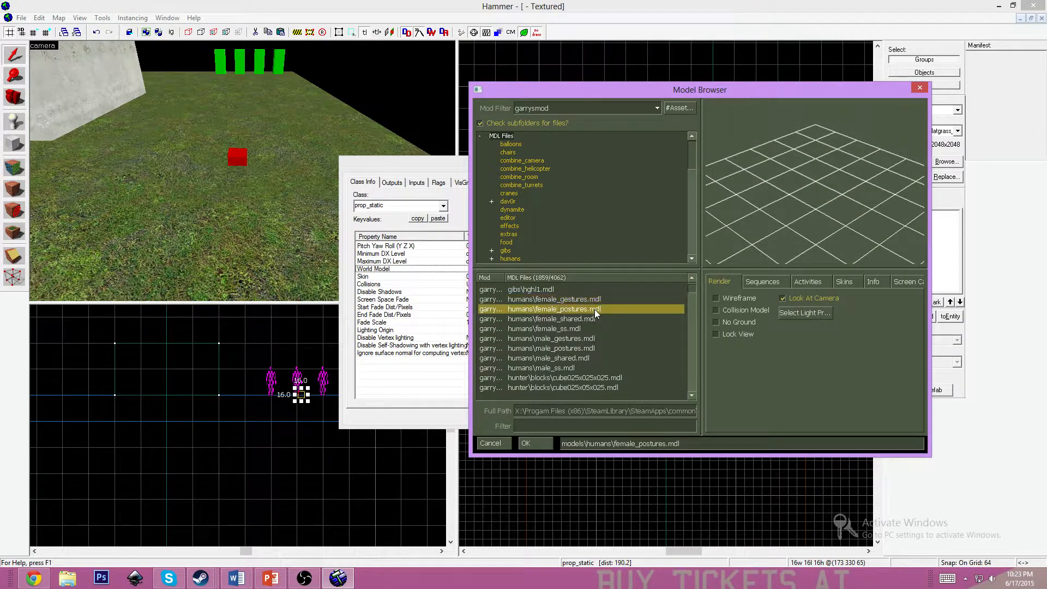
left_click(592, 329)
left_click_drag(691, 289, 692, 345)
left_click(630, 348)
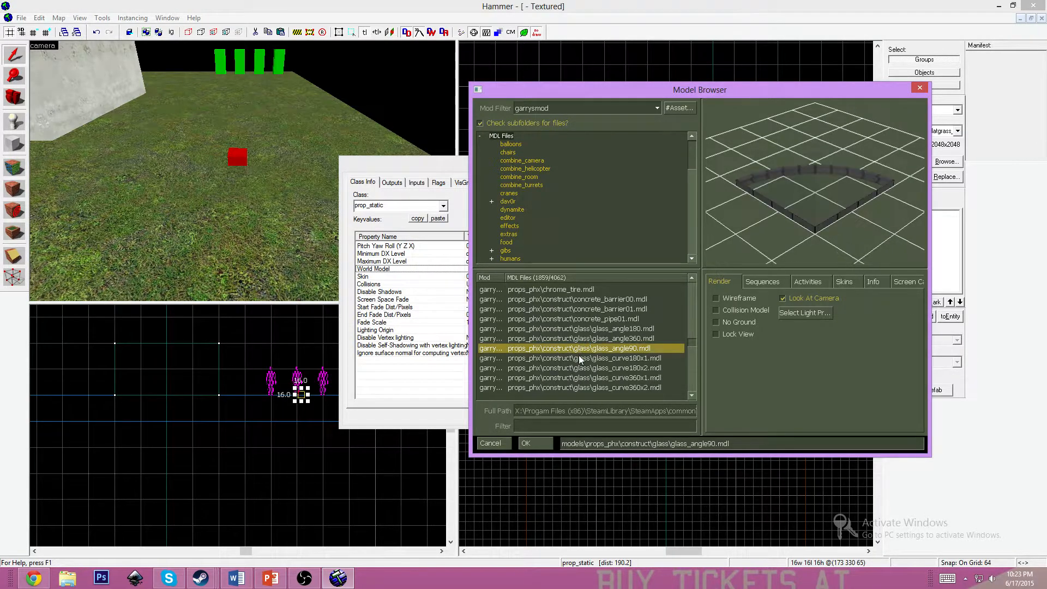
left_click(579, 368)
left_click(573, 358)
left_click(567, 338)
left_click(586, 367)
left_click(571, 346)
left_click(574, 337)
Set the prop_static's world model to props_phx/construct/concrete_pipe01.mdl, apply it and close the object properties
left_click(572, 319)
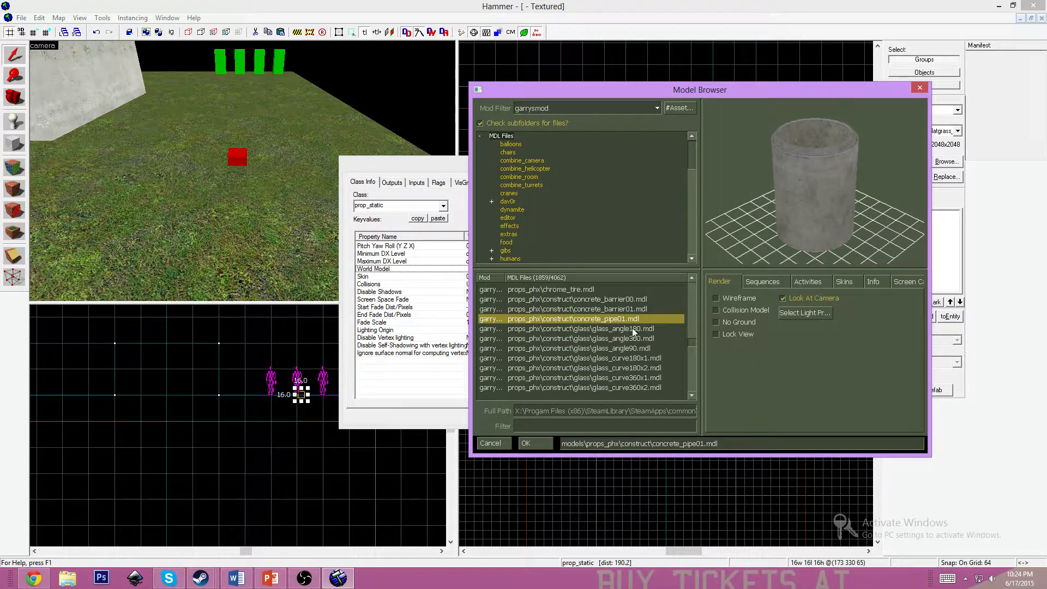
left_click(539, 443)
left_click(634, 418)
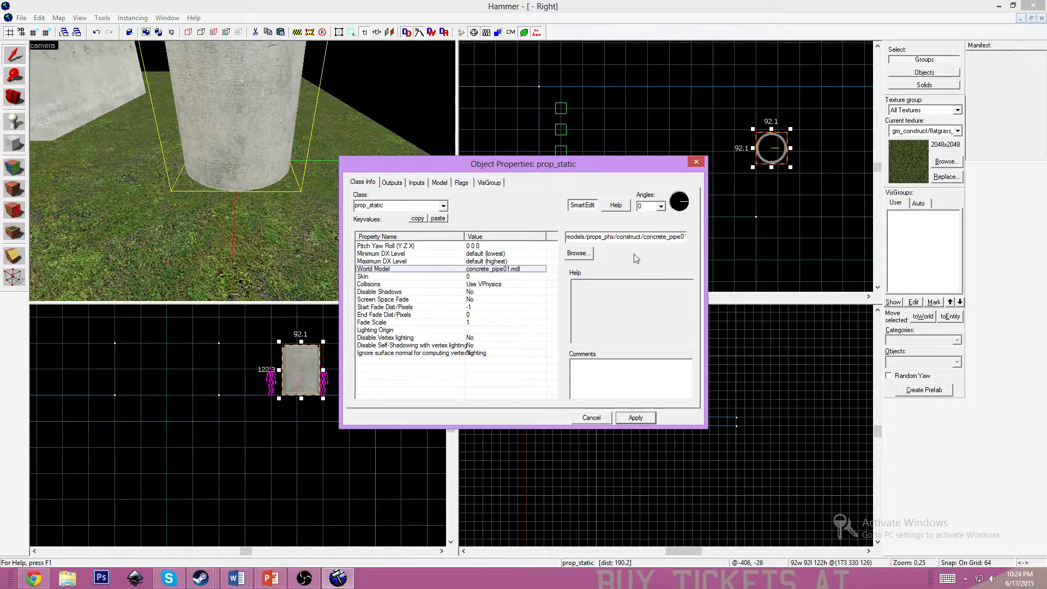
left_click(695, 163)
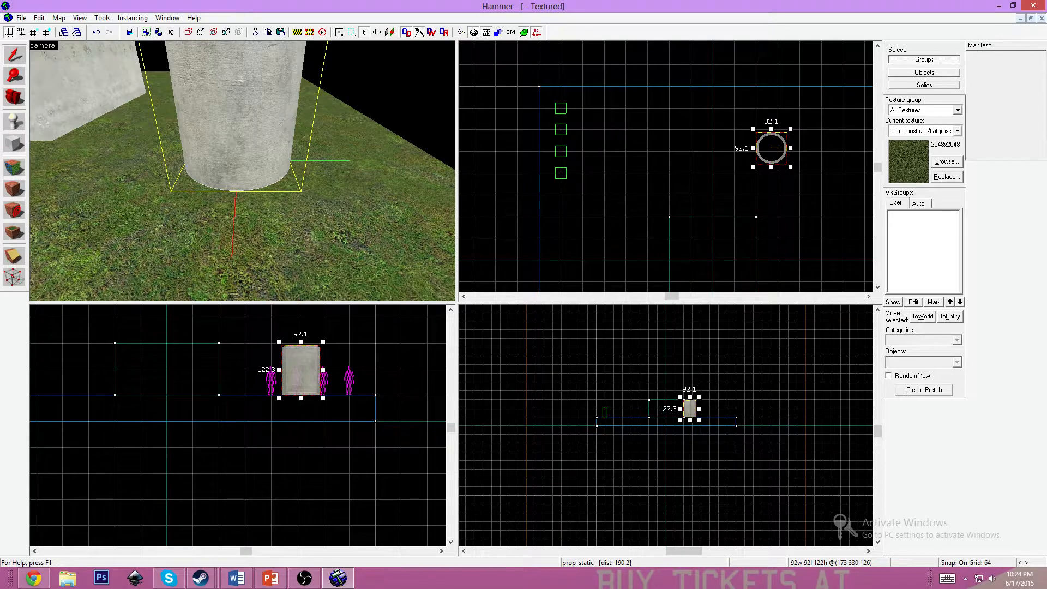
Move the concrete pipe in the top view to the outside of the concrete block's corner nearest the player starts
key("z")
key("s")
key("w")
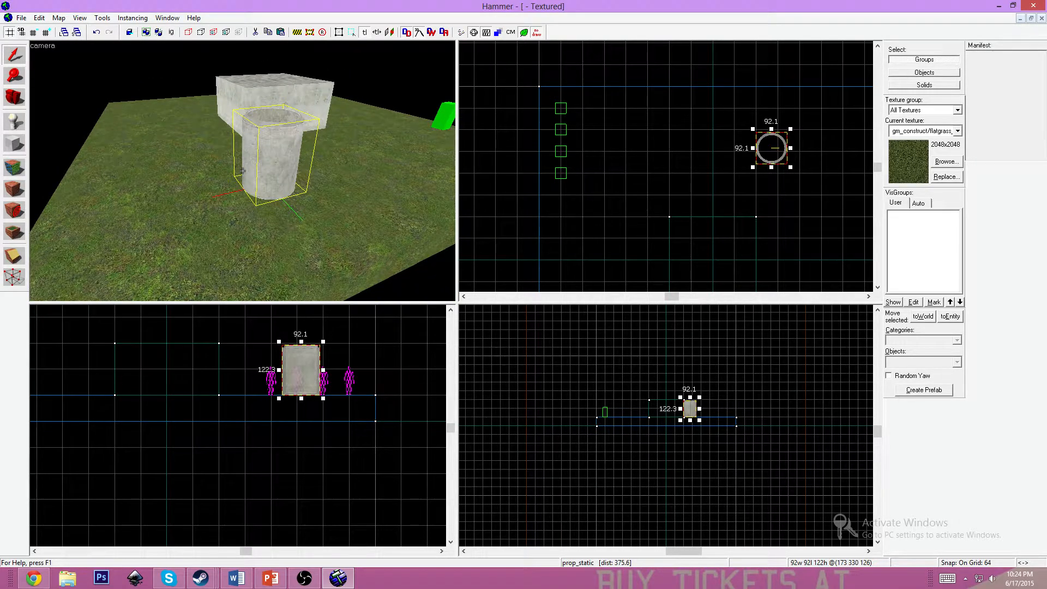
key("w")
key("s")
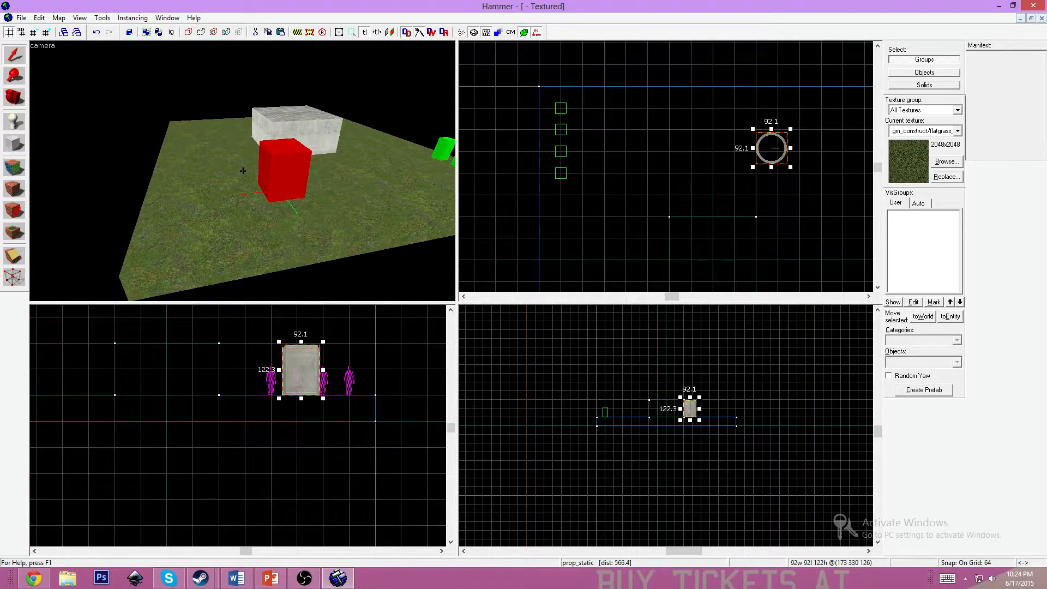
key("w")
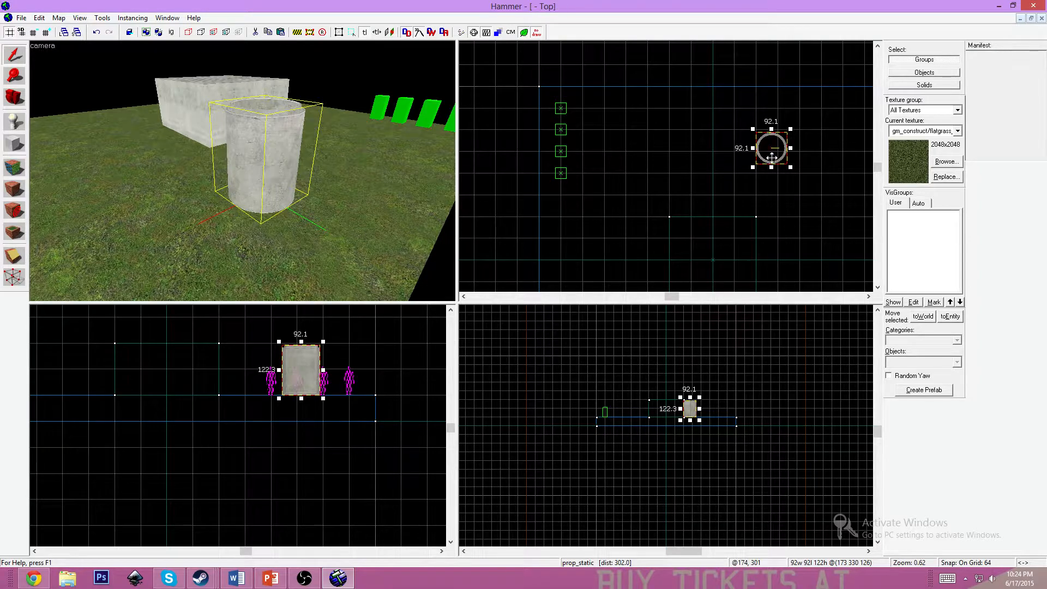
left_click_drag(771, 155, 705, 203)
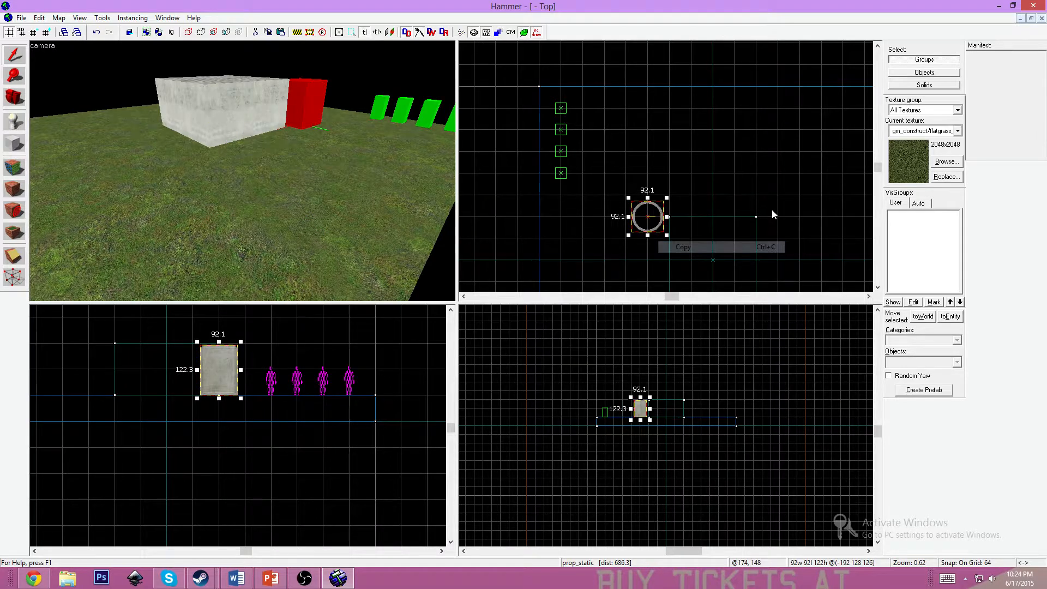
Copy the concrete pipe and paste a duplicate beside the block corner on the side away from the player starts
left_click(770, 214)
right_click(769, 215)
left_click(779, 221)
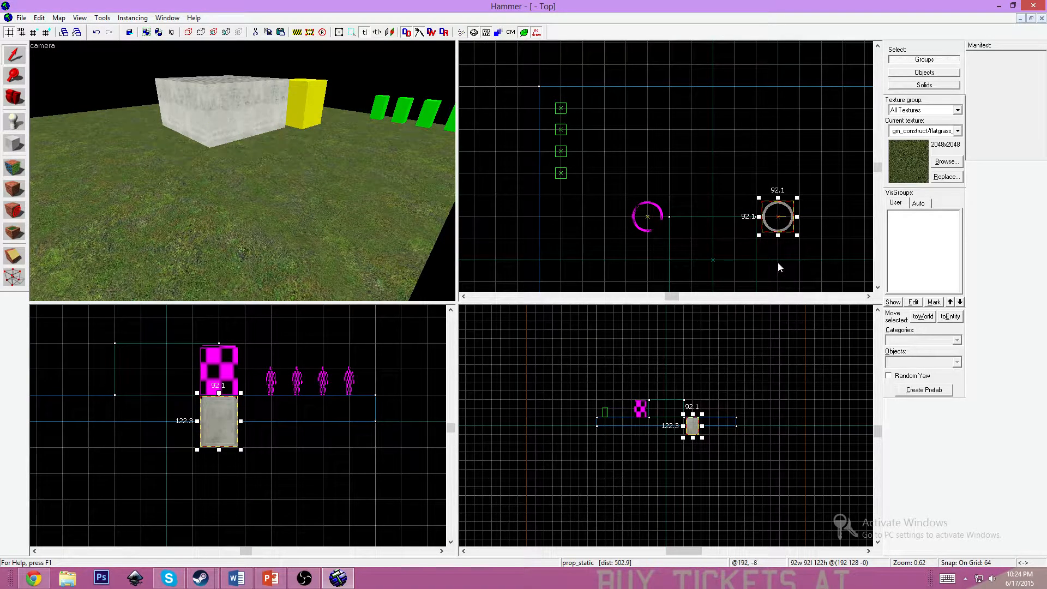
left_click(763, 259)
Paste two more concrete pipes in the top view beside the block's two remaining lower corners
left_click(877, 286)
left_click(877, 287)
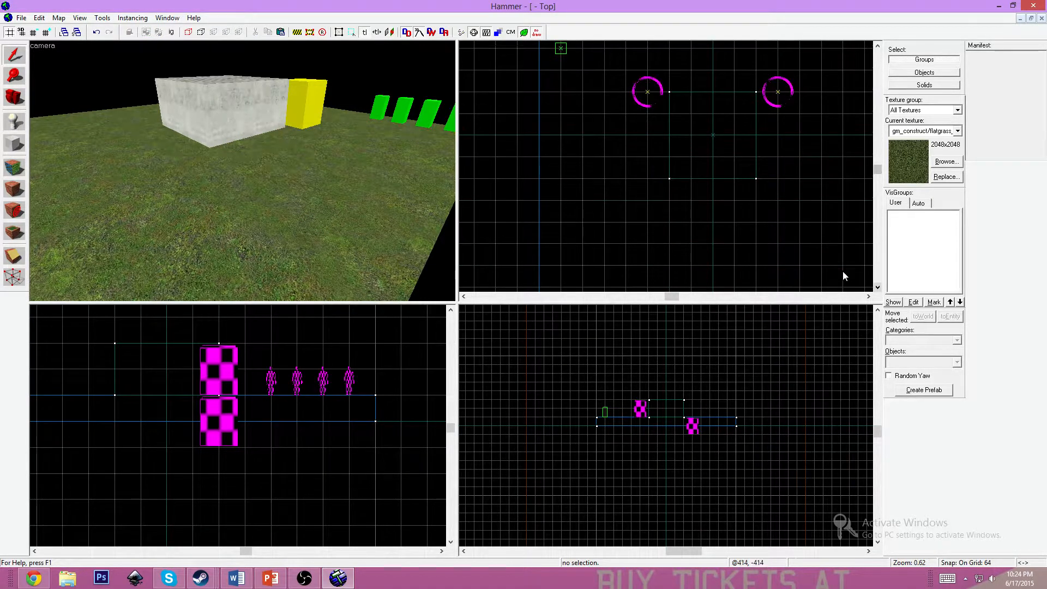
key("ctrl+v")
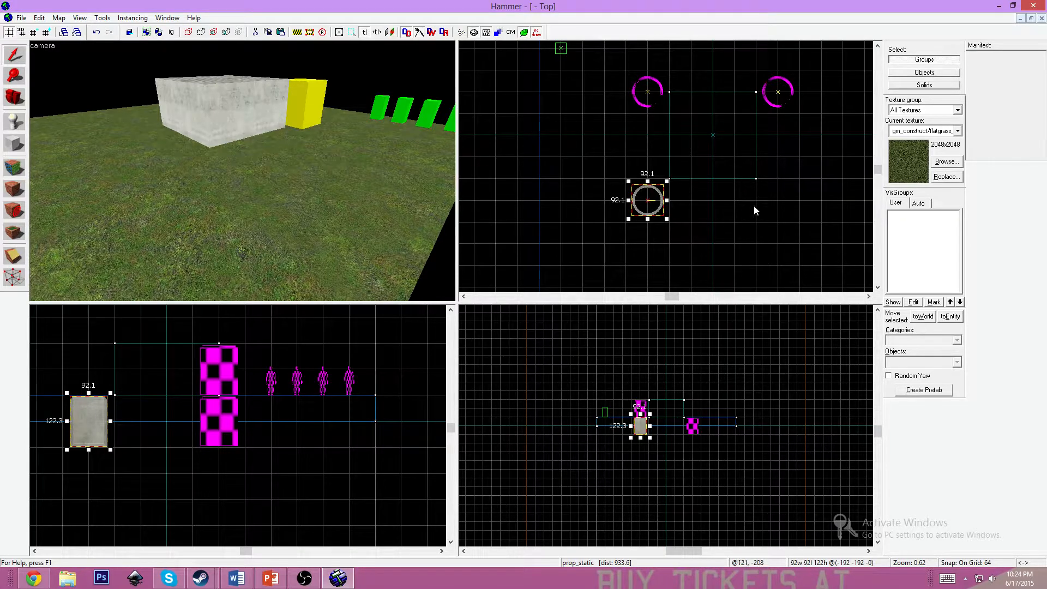
left_click(775, 201)
right_click(777, 202)
left_click(802, 208)
left_click(680, 232)
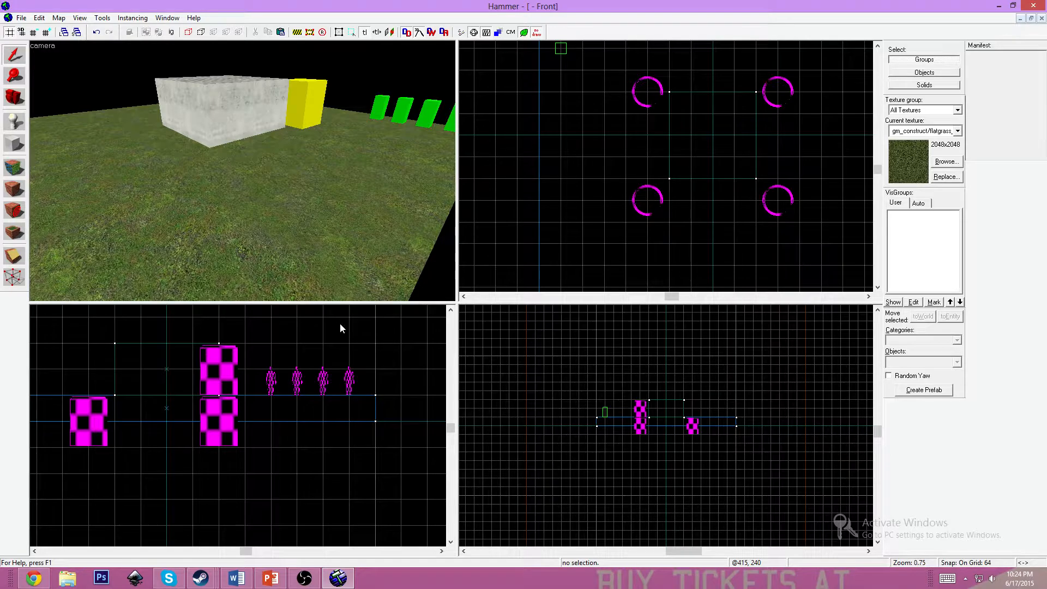
Select the three pasted pipes beneath the ground and raise them in the front view onto the grass surface
key("z")
key("w")
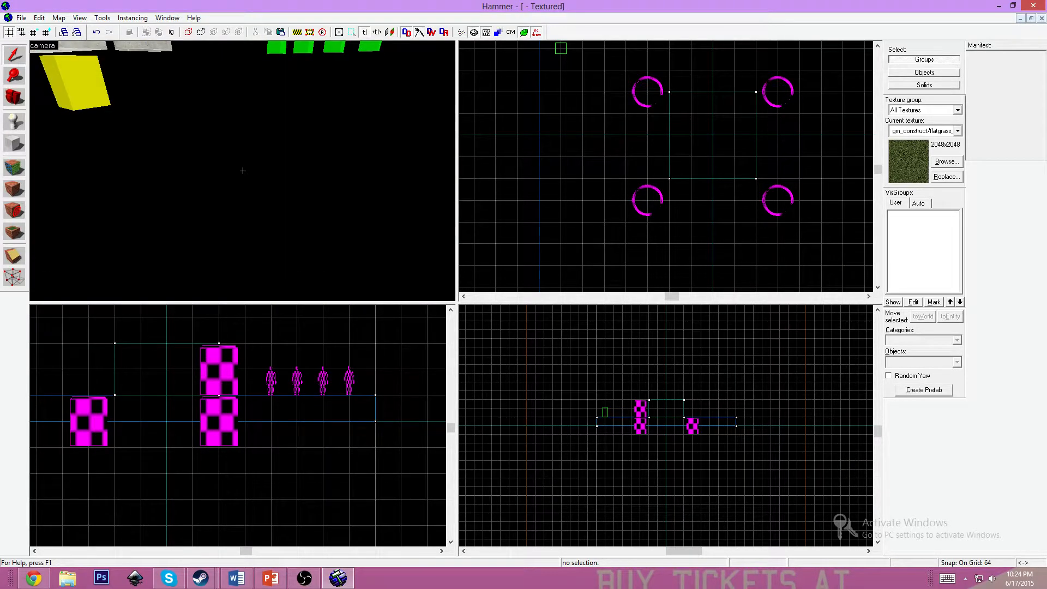
key("z")
left_click(178, 157)
left_click(131, 155, "ctrl")
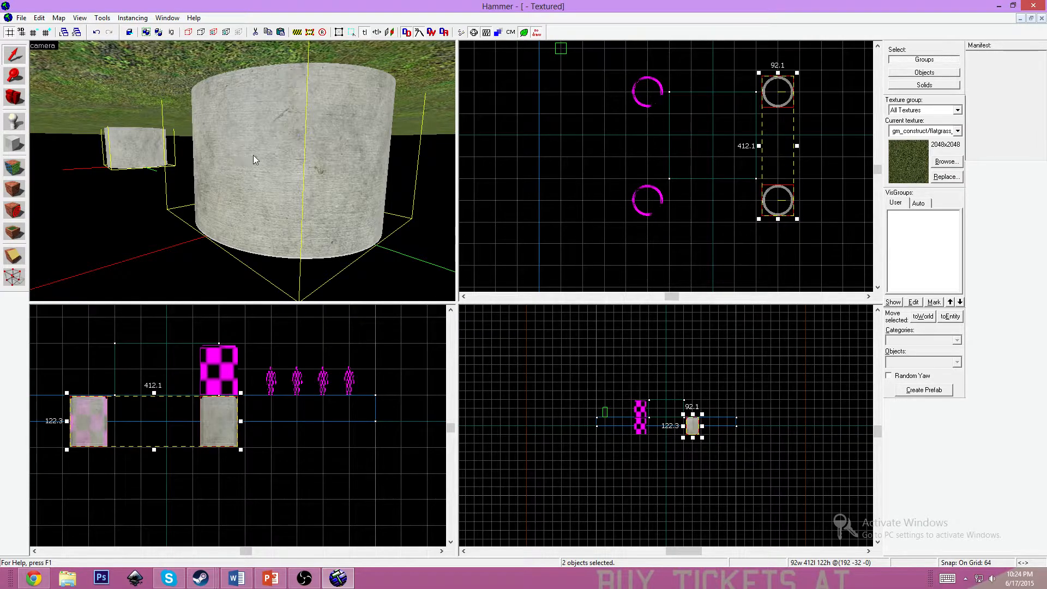
key("z")
key("s")
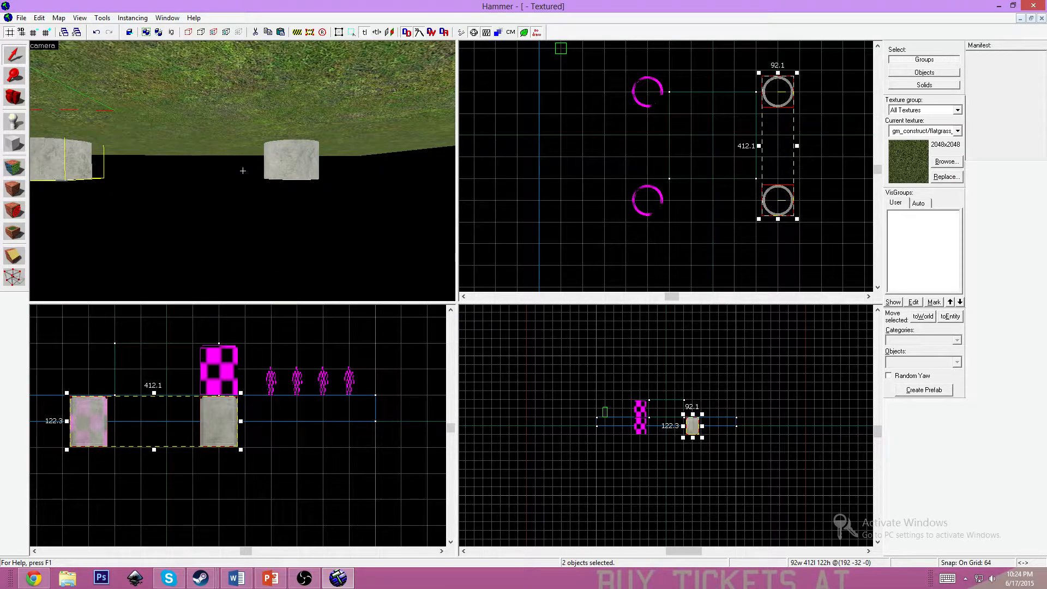
key("z")
left_click(256, 166, "ctrl")
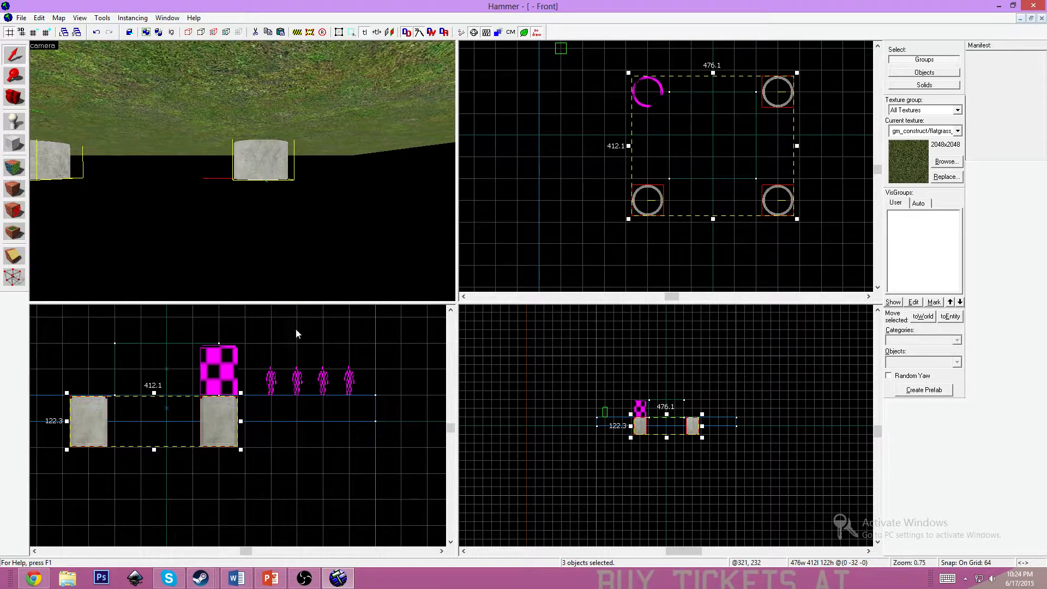
left_click_drag(216, 430, 214, 377)
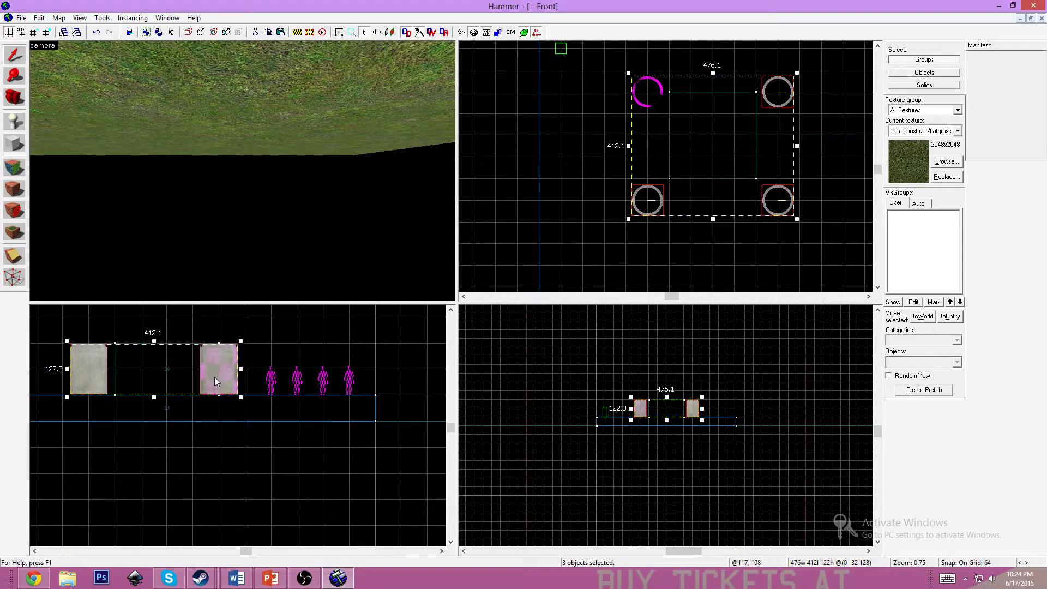
Examine the placement of the four concrete pipes around the block, selecting individual pipes to compare the views
key("z")
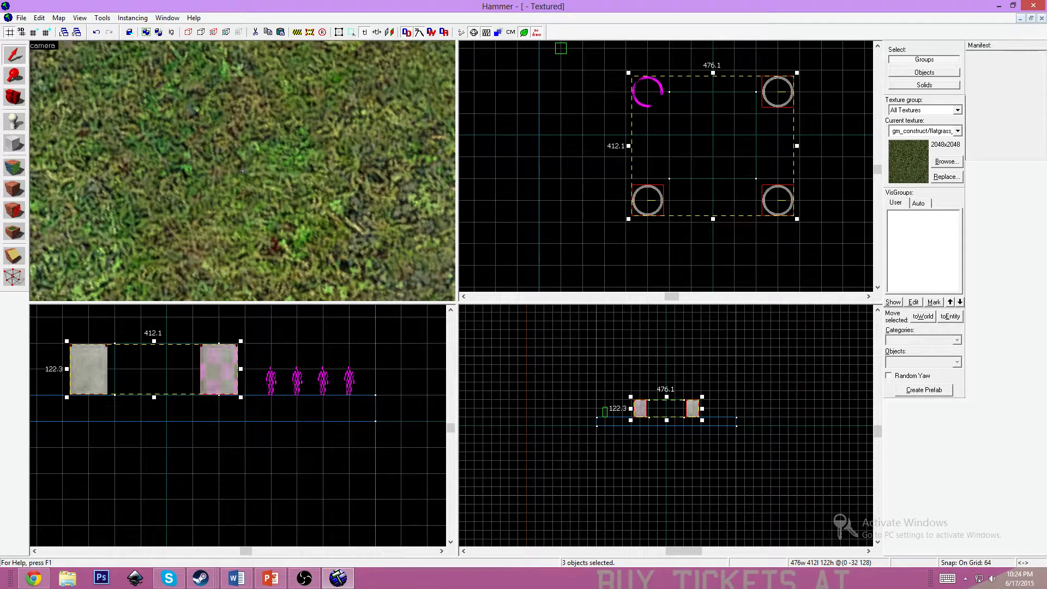
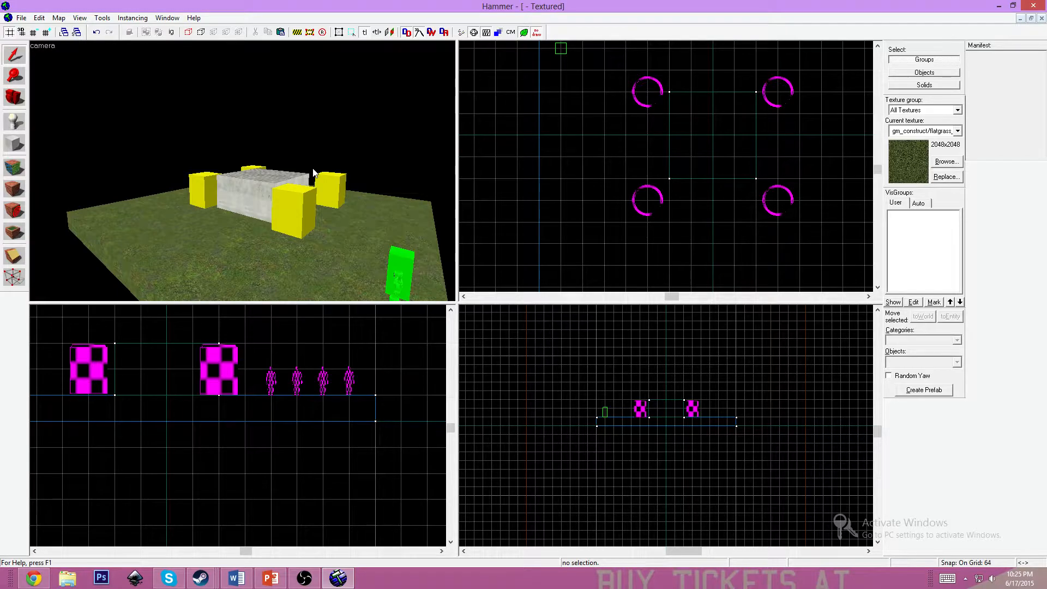
key("z")
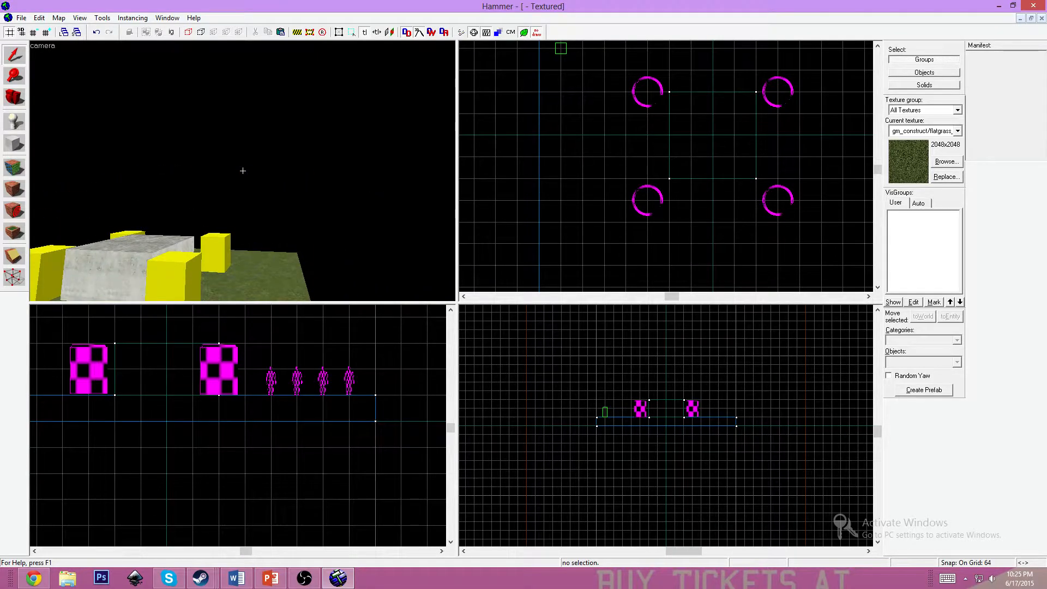
key("w")
key("a")
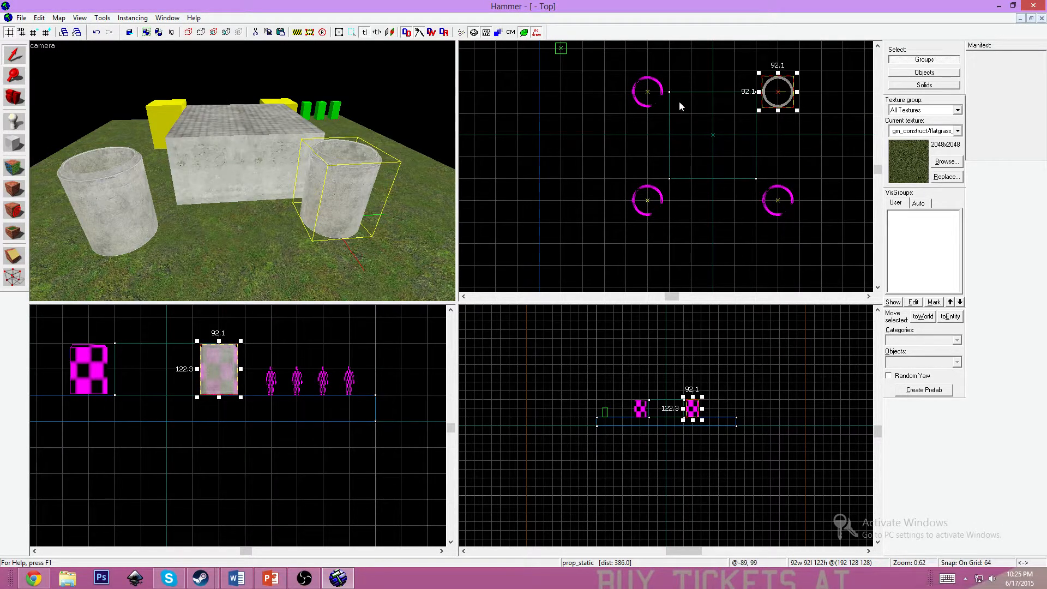
left_click(779, 197, "ctrl")
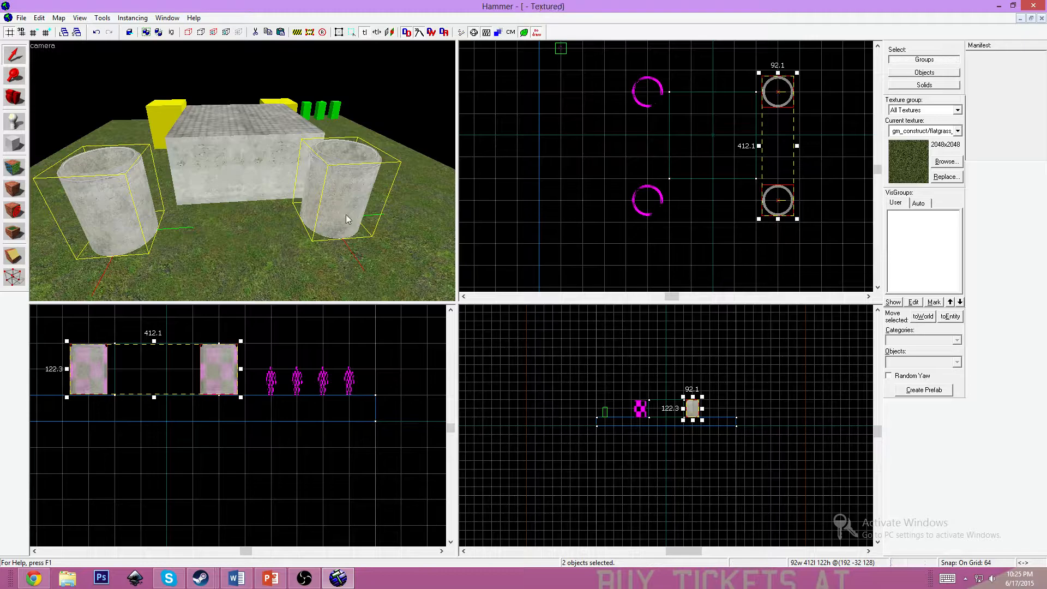
left_click(326, 235)
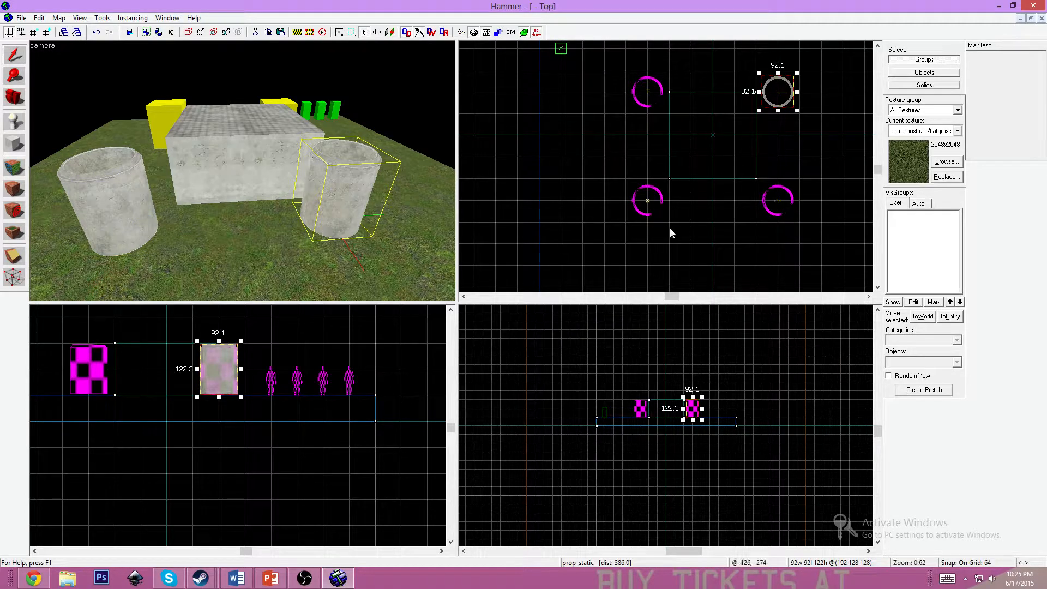
left_click(635, 209)
left_click(336, 205)
Move the two lower pipes in the top view 64 units inward, in line with the block's lower corners
left_click(135, 184)
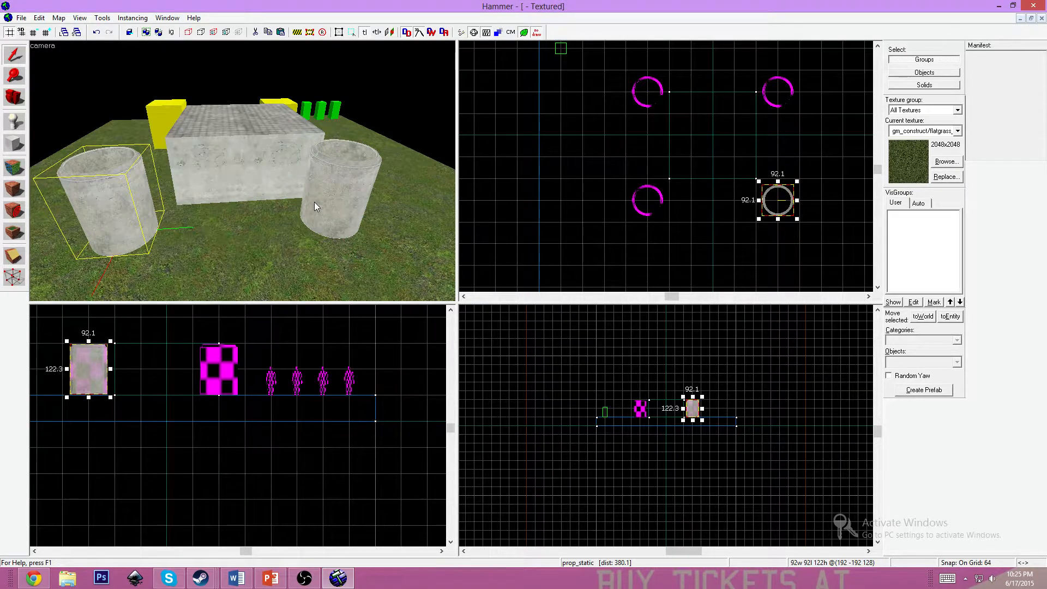
left_click_drag(784, 202, 784, 190)
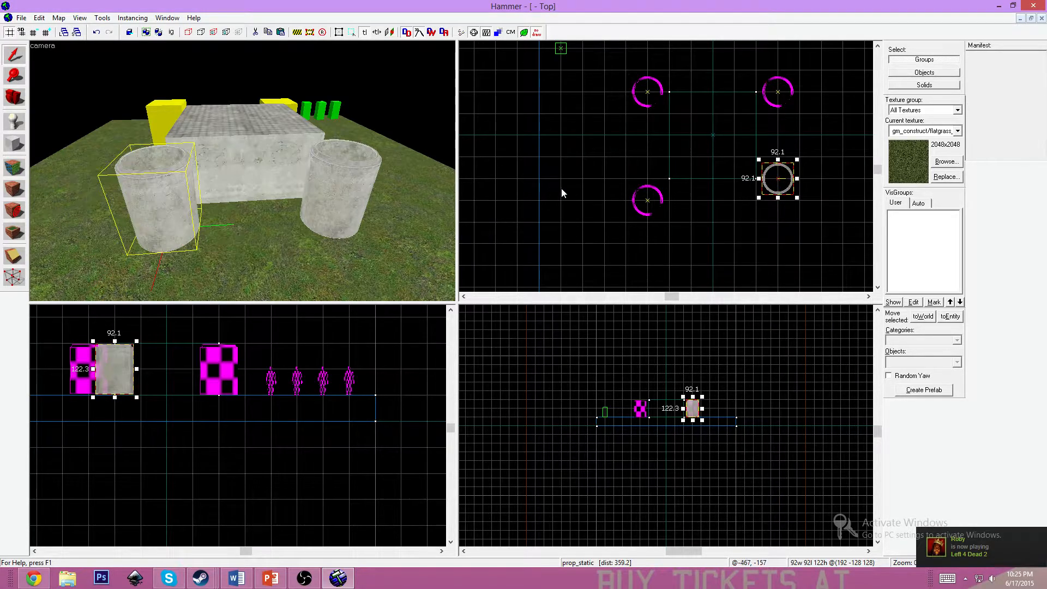
left_click(649, 190)
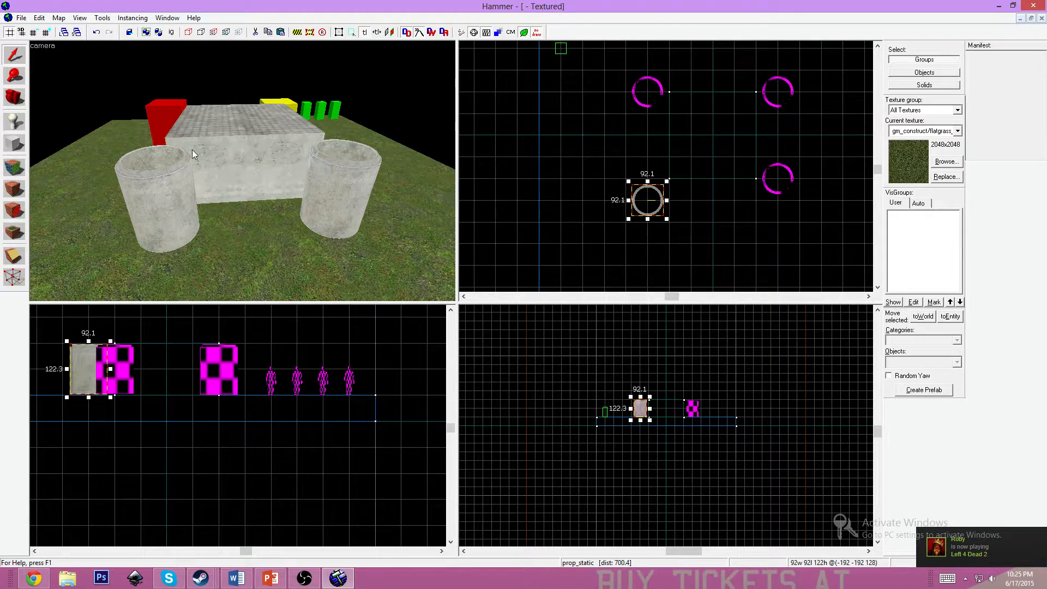
key("z")
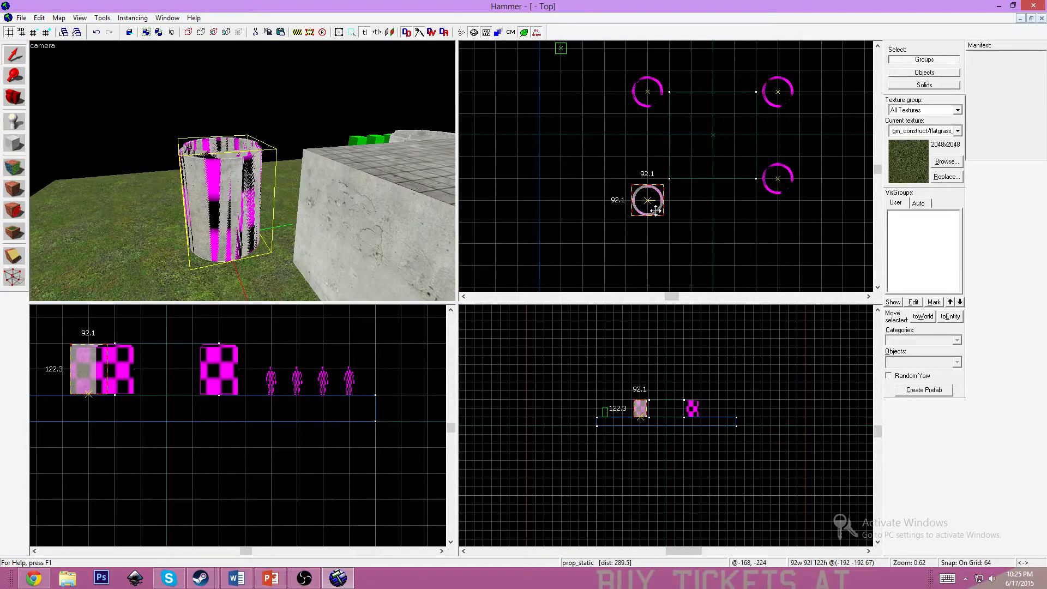
left_click_drag(655, 209, 655, 195)
left_click(686, 253)
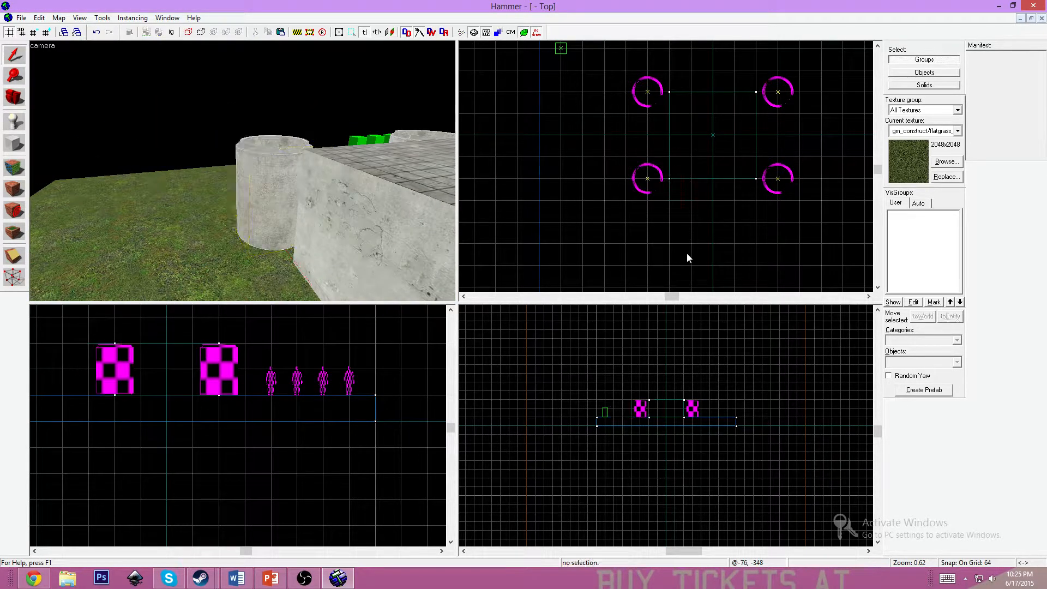
Place a new info_player_start entity on the grass in front of the block, near a concrete pipe, and select it
key("z")
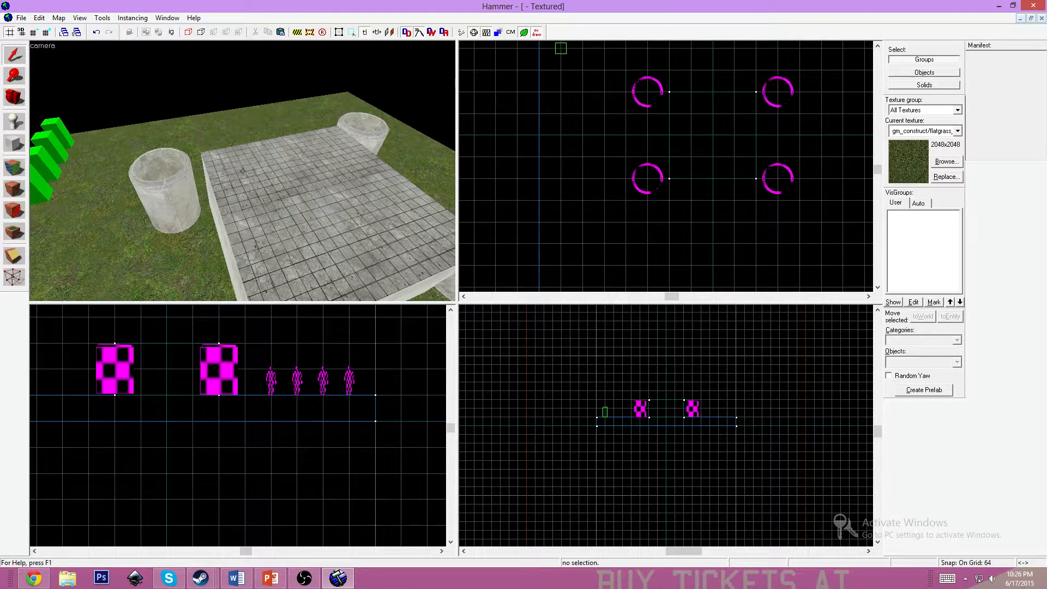
key("w")
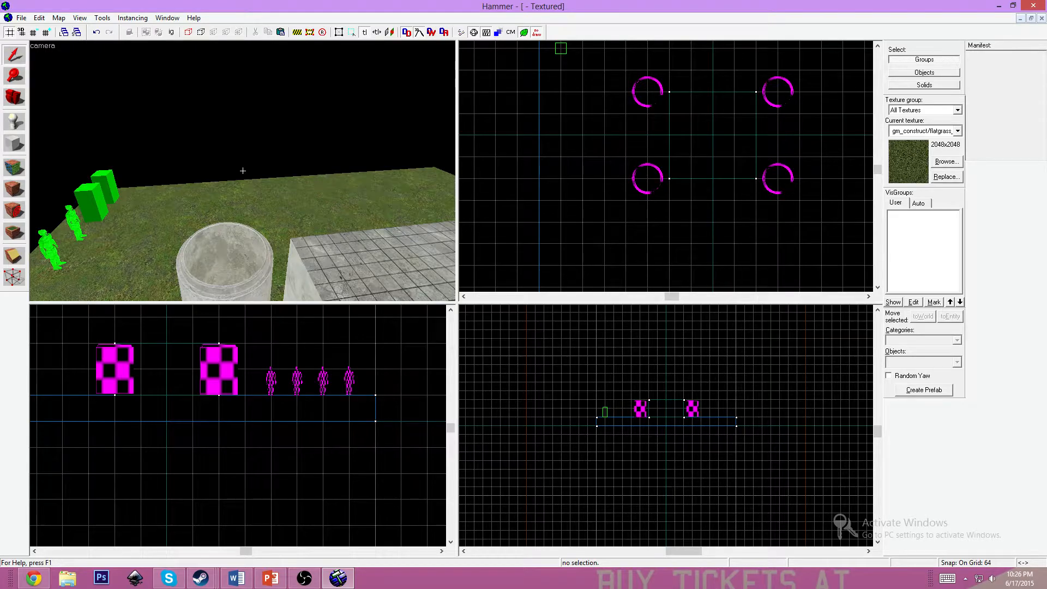
key("w")
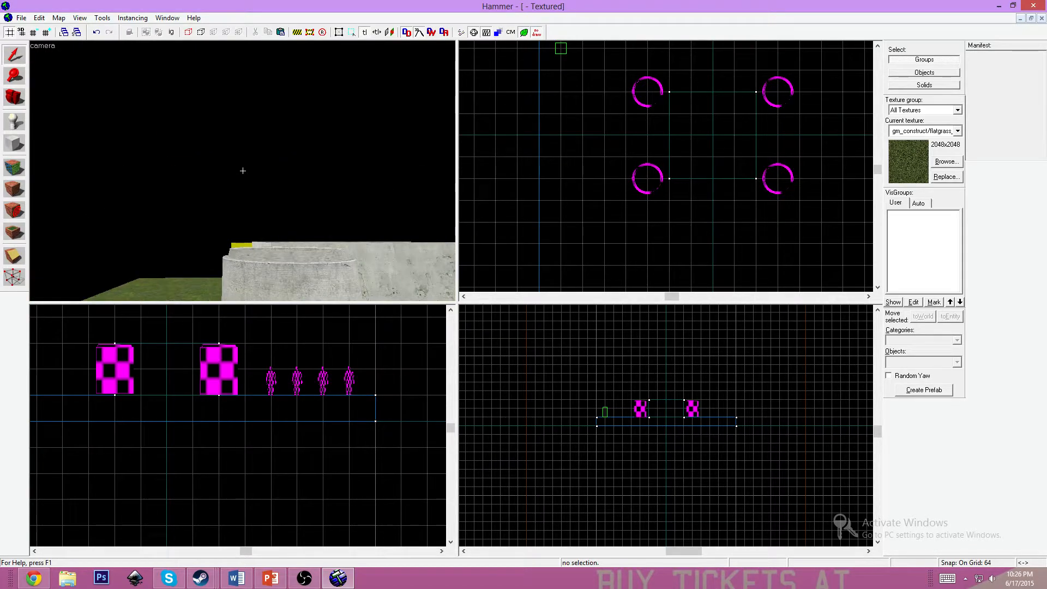
key("s")
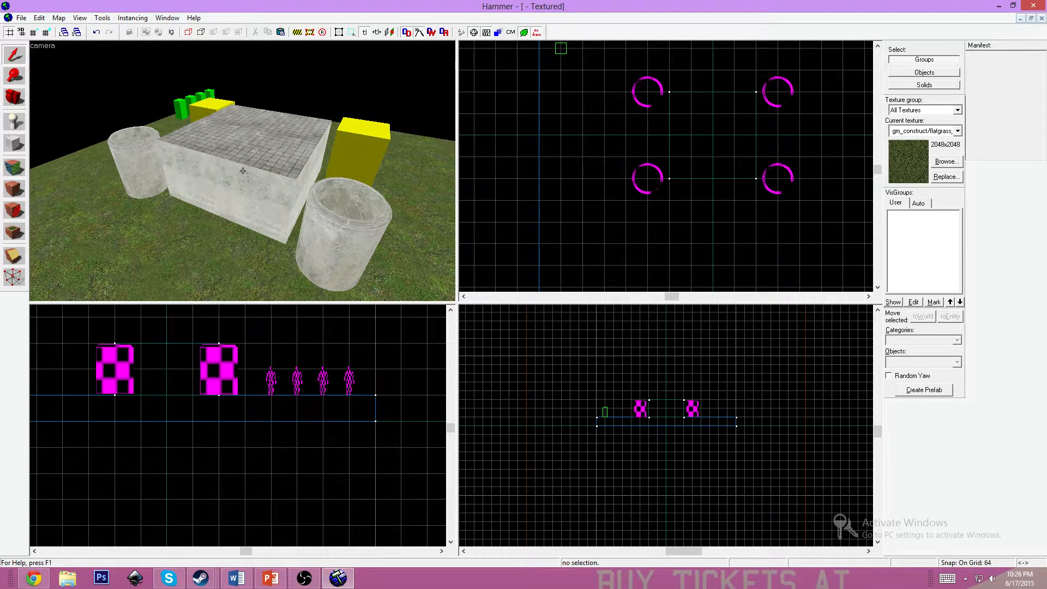
key("z")
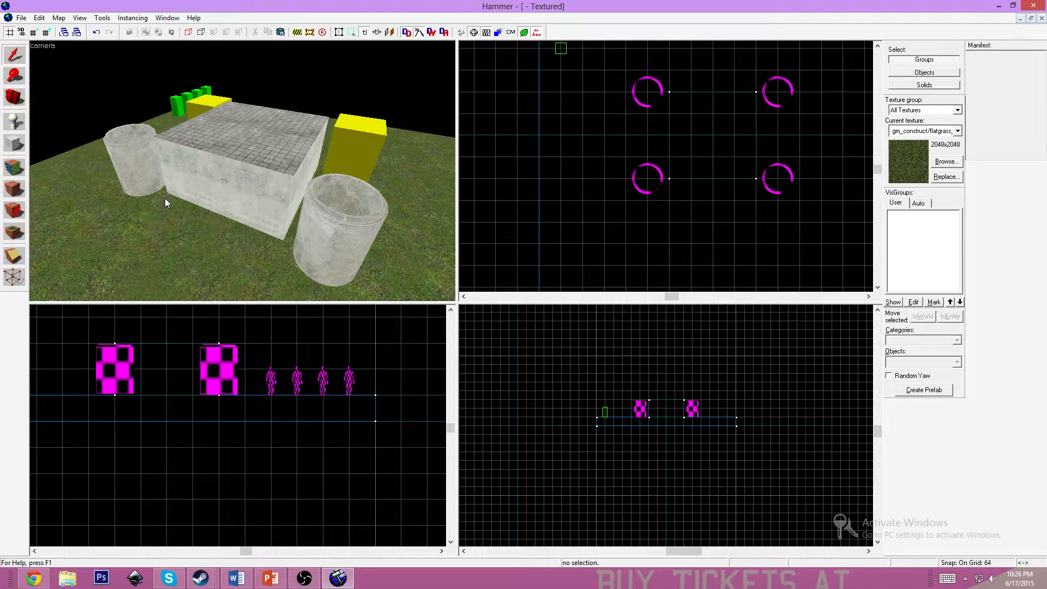
left_click(15, 121)
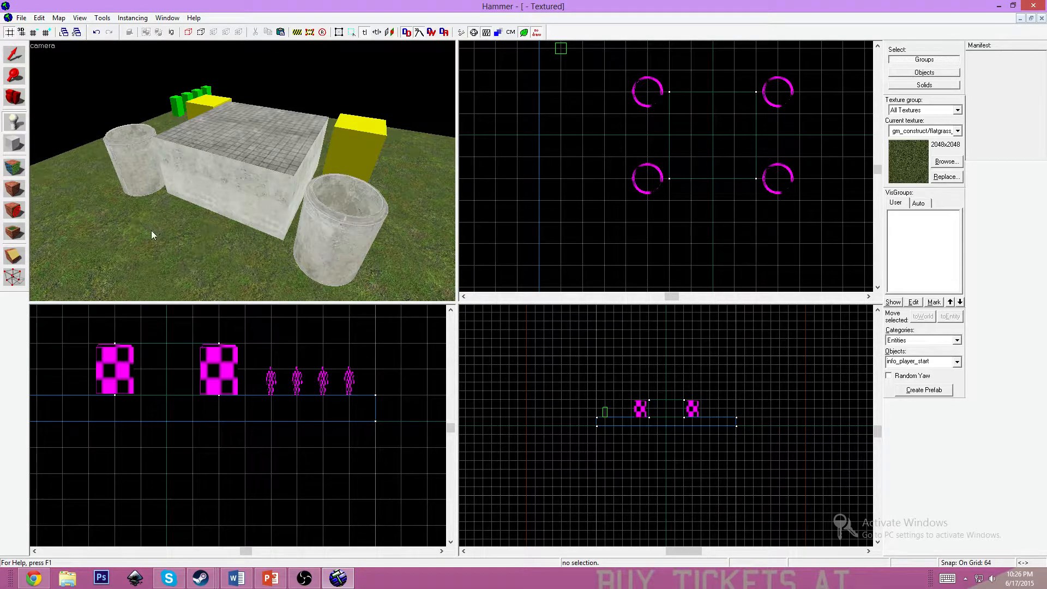
left_click(151, 230)
key("shift+s")
left_click(148, 223)
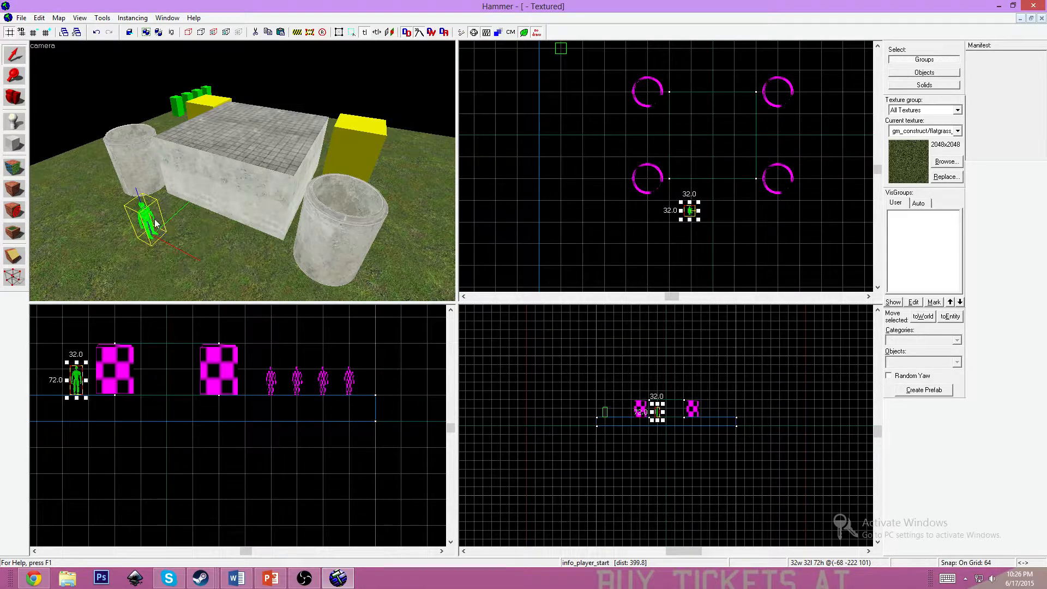
Change the class of the newly placed player start to prop_static and apply it
key("alt+Return")
left_click(396, 205)
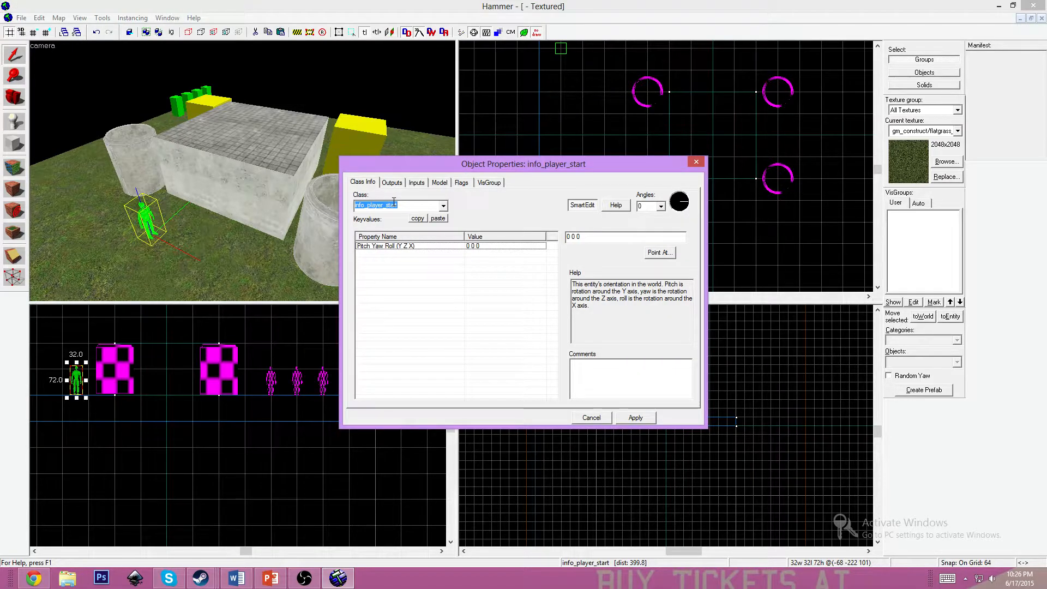
type("prop_sta")
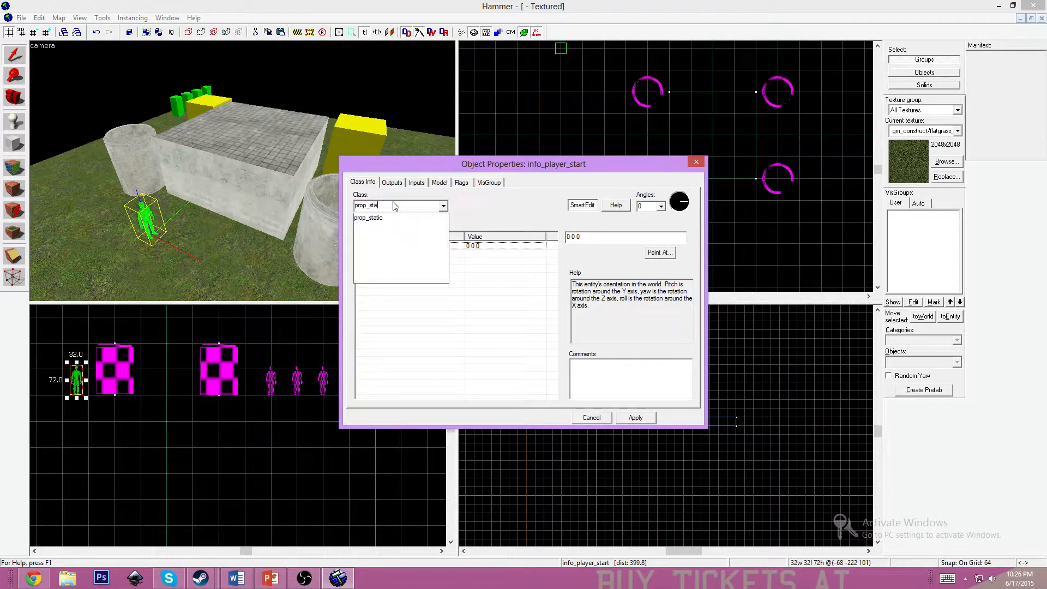
key("Return")
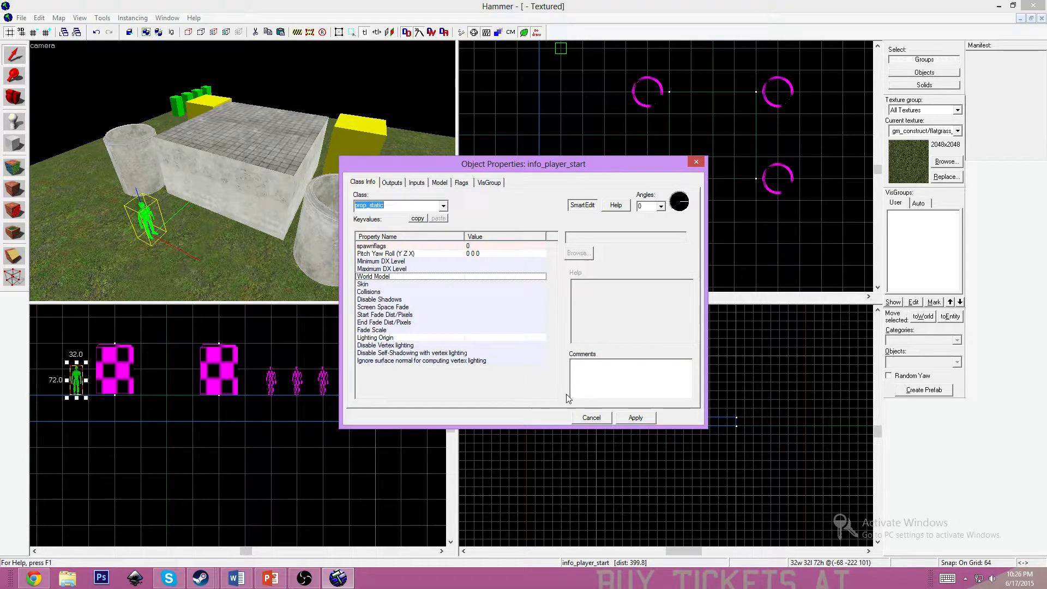
left_click(624, 419)
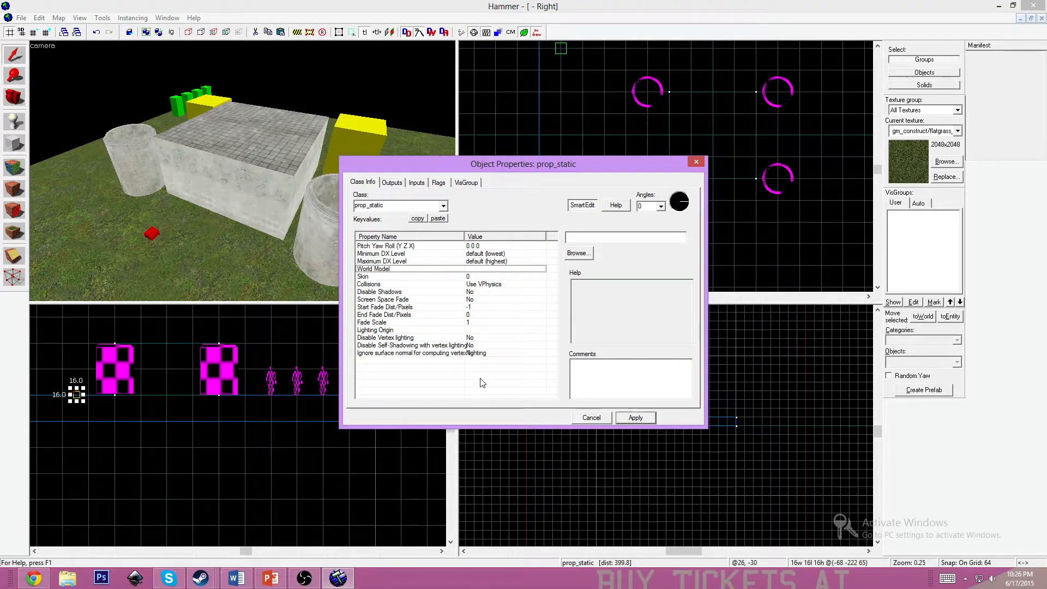
Filter the models by "stair", compare the stair models, and apply hunter/misc/stair1x1.mdl as the prop's world model
double_click(405, 269)
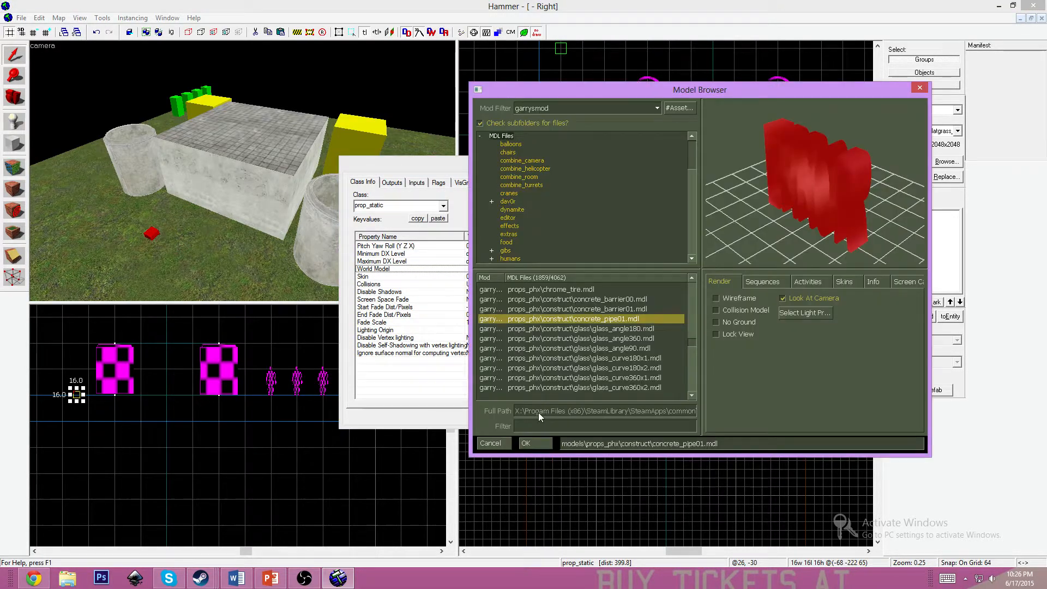
type("stairs")
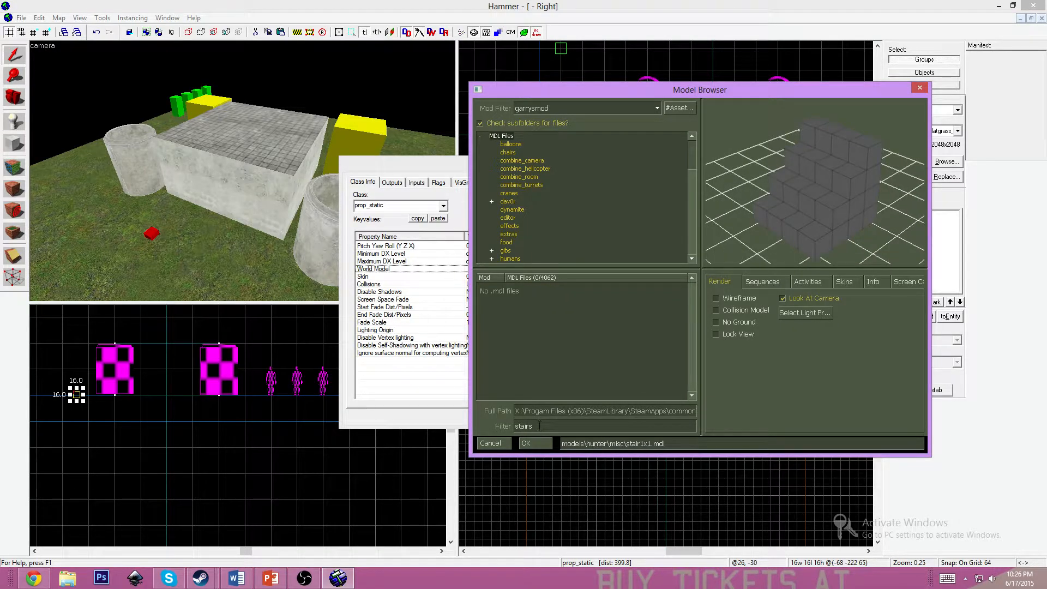
key("BackSpace")
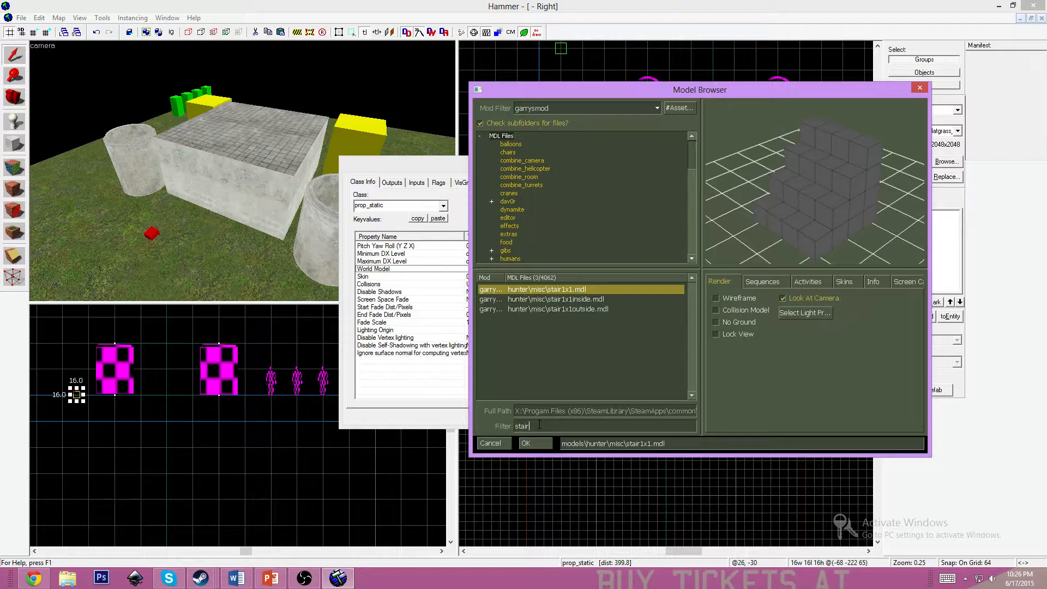
left_click(523, 309)
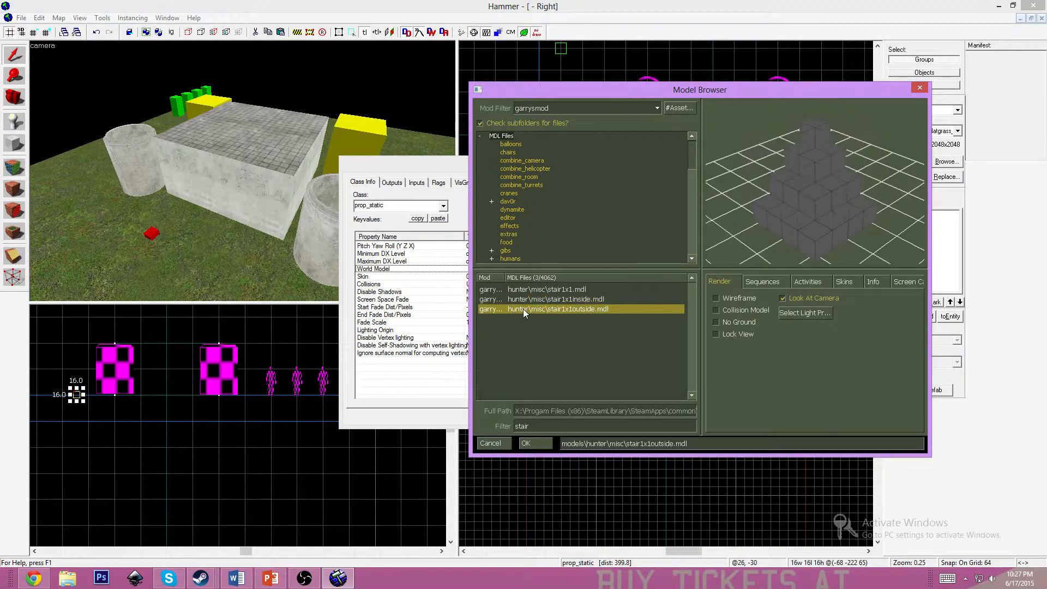
left_click(529, 299)
left_click(528, 290)
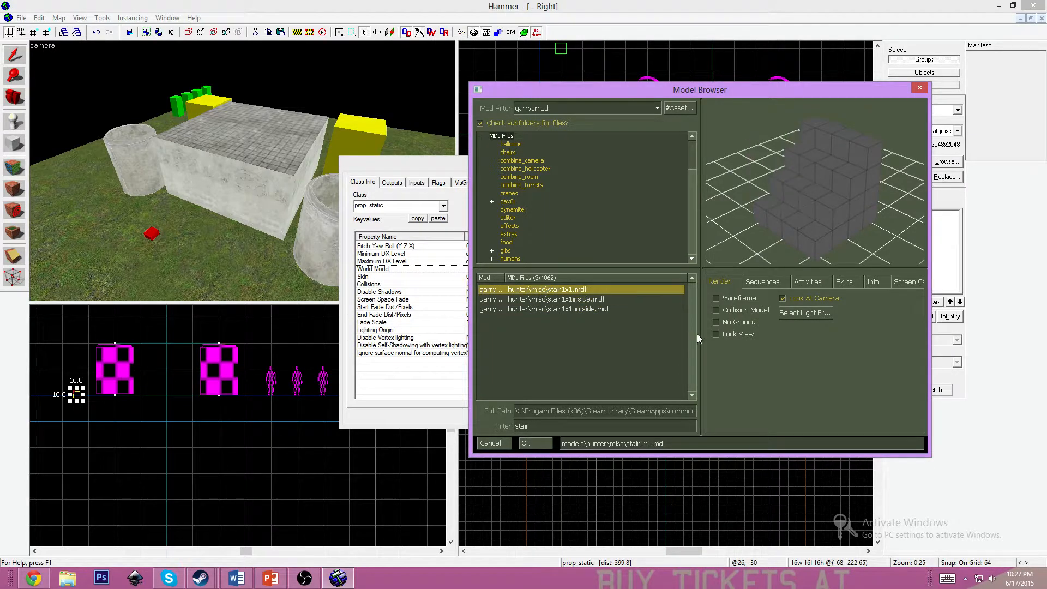
left_click(541, 442)
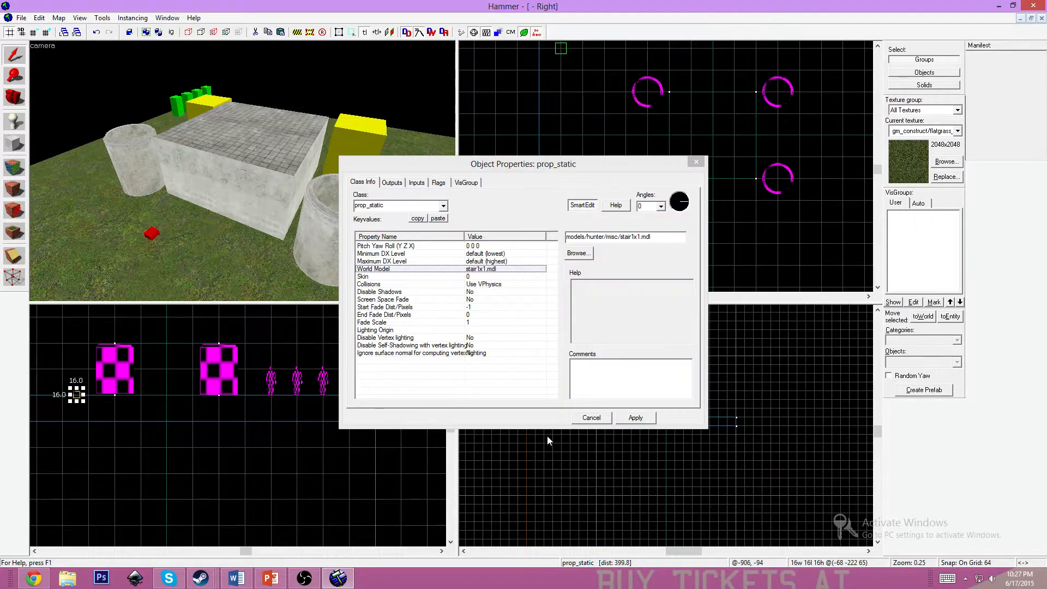
left_click(636, 418)
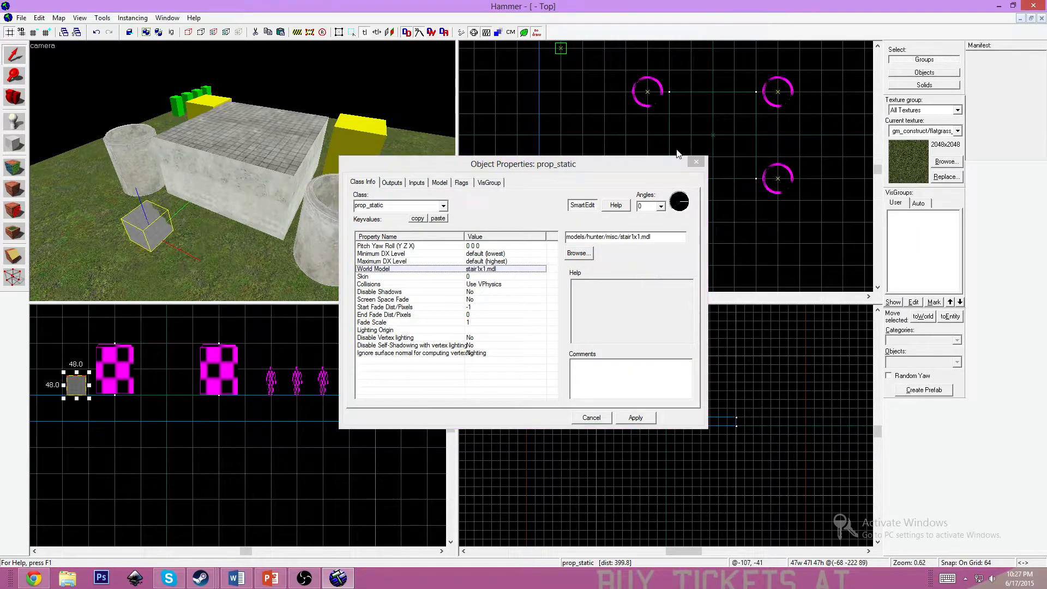
left_click(695, 162)
Examine the stair prop's shape and orientation relative to the block in the 3D view
key("z")
key("w")
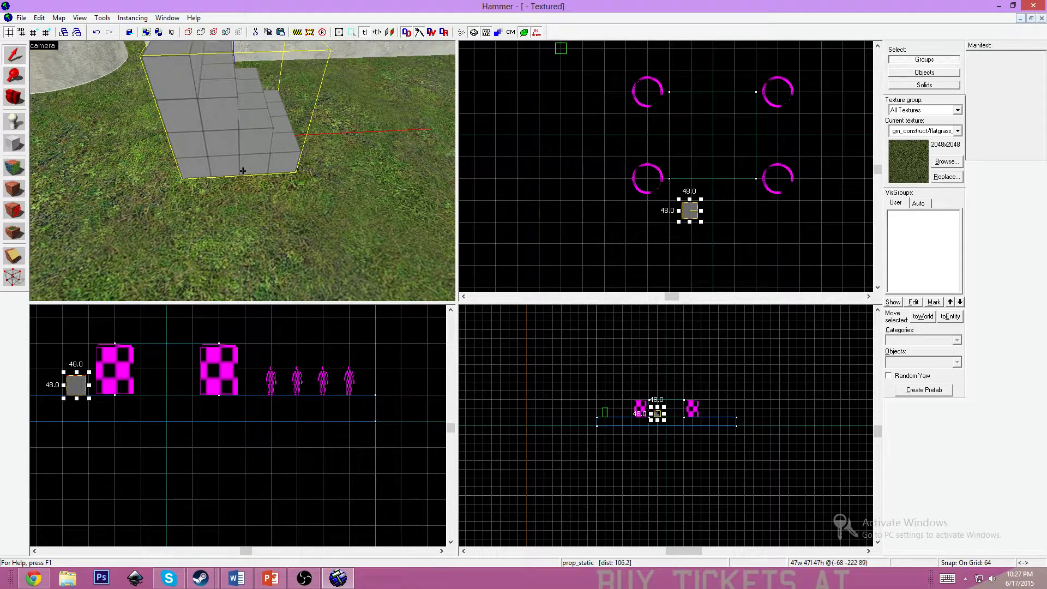
key("s")
key("z")
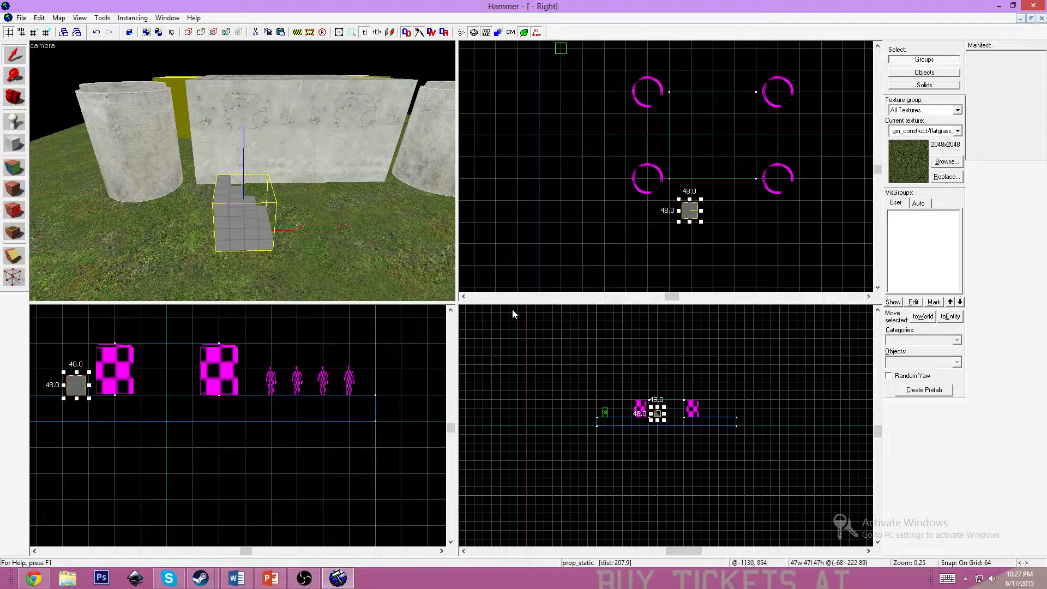
Rotate the stairs prop 90 degrees clockwise in the top view so its steps rise toward the concrete block
scroll(690, 212, "up", 12)
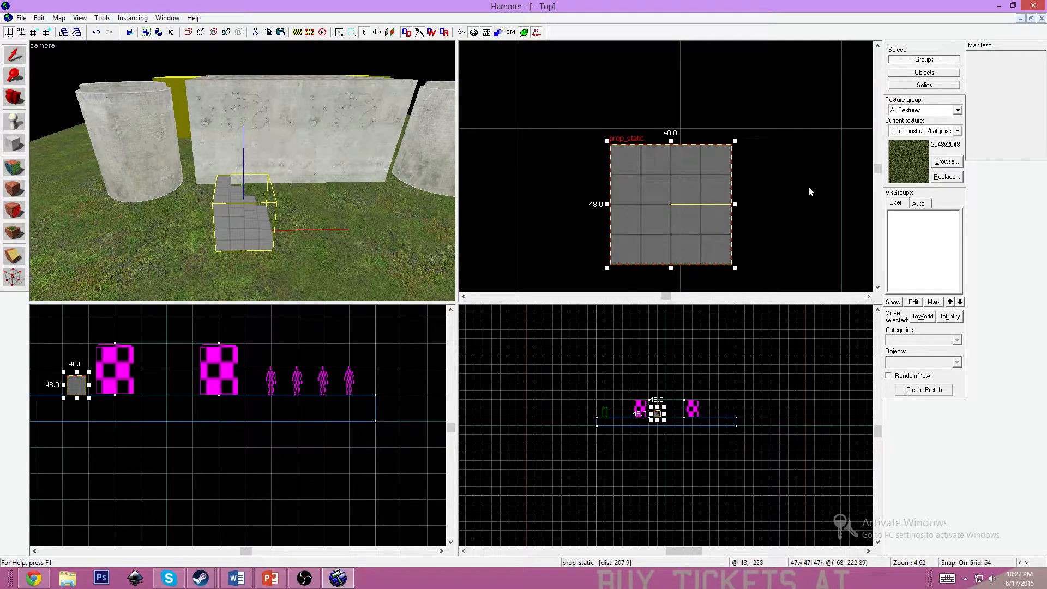
left_click(687, 235)
left_click_drag(735, 143, 747, 152)
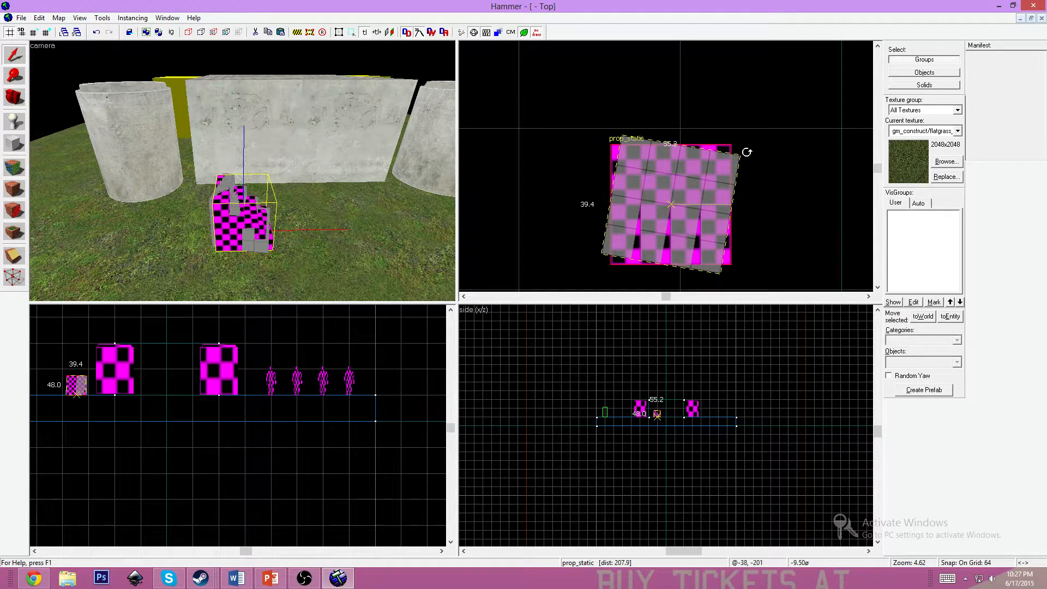
left_click_drag(747, 152, 731, 262)
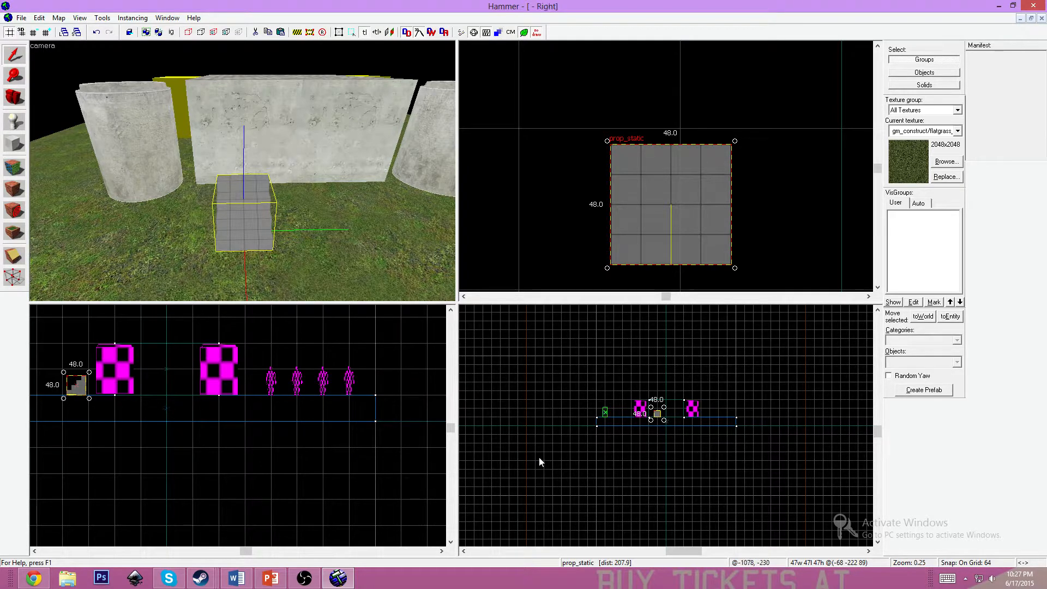
Move the stairs prop toward the concrete block's front wall, centring it at about (-64, -192), and deselect it
scroll(633, 260, "down", 5)
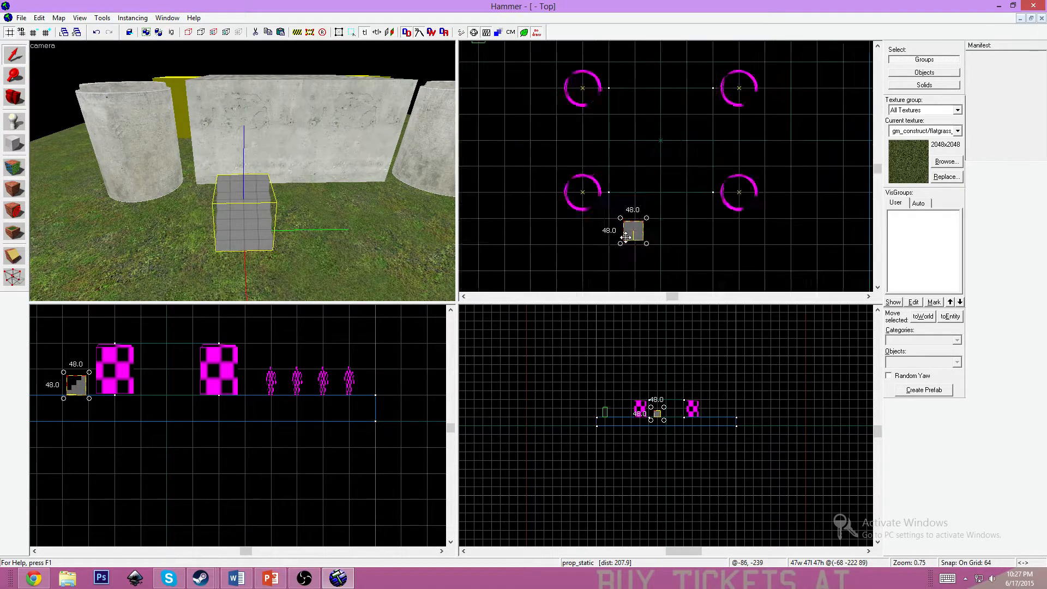
scroll(631, 254, "up", 2)
scroll(627, 234, "up", 3)
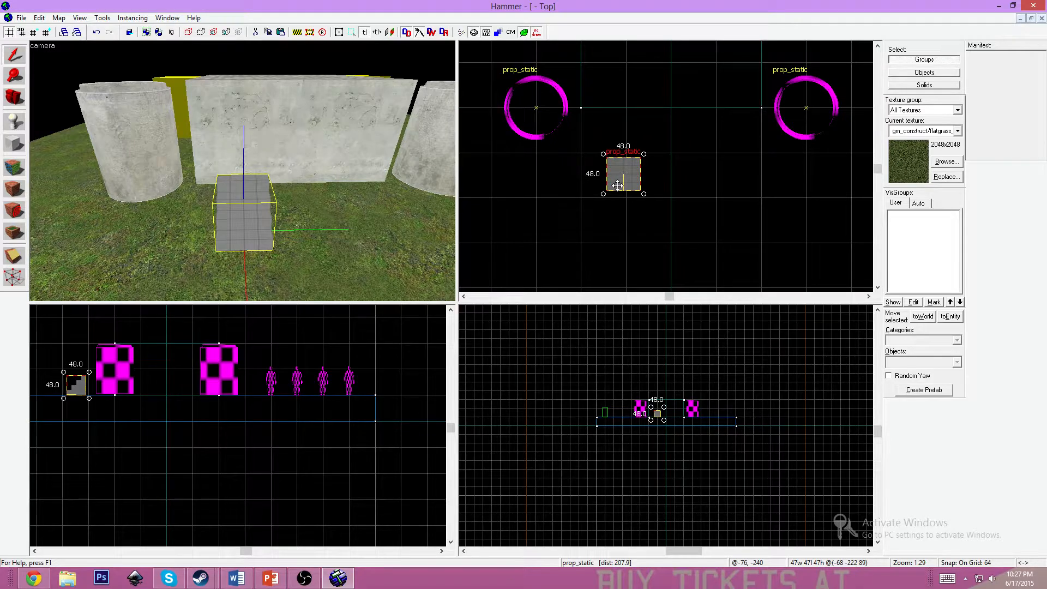
left_click_drag(626, 176, 628, 145)
key("z")
key("a")
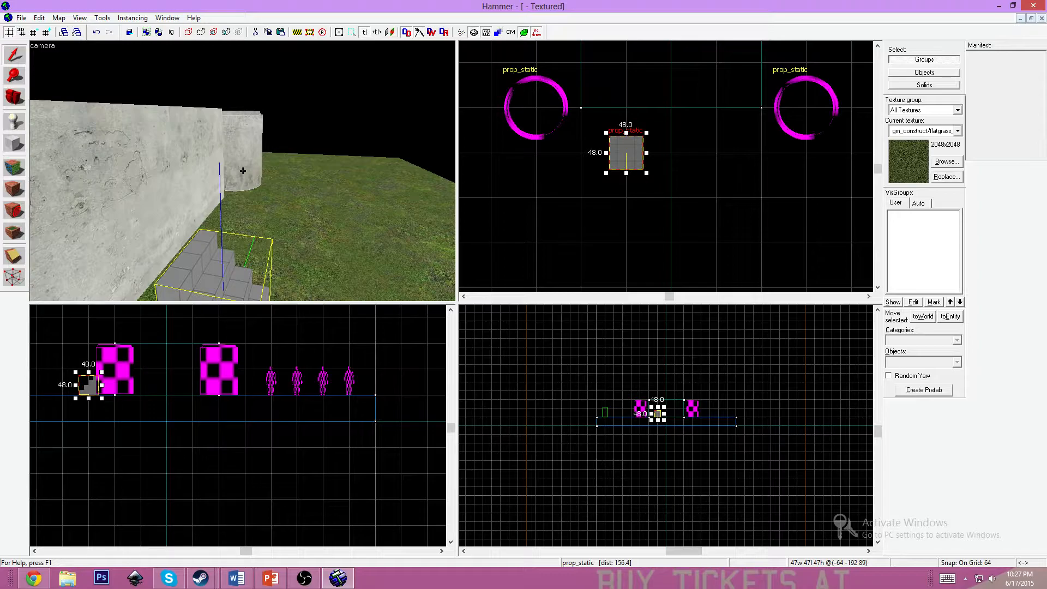
key("z")
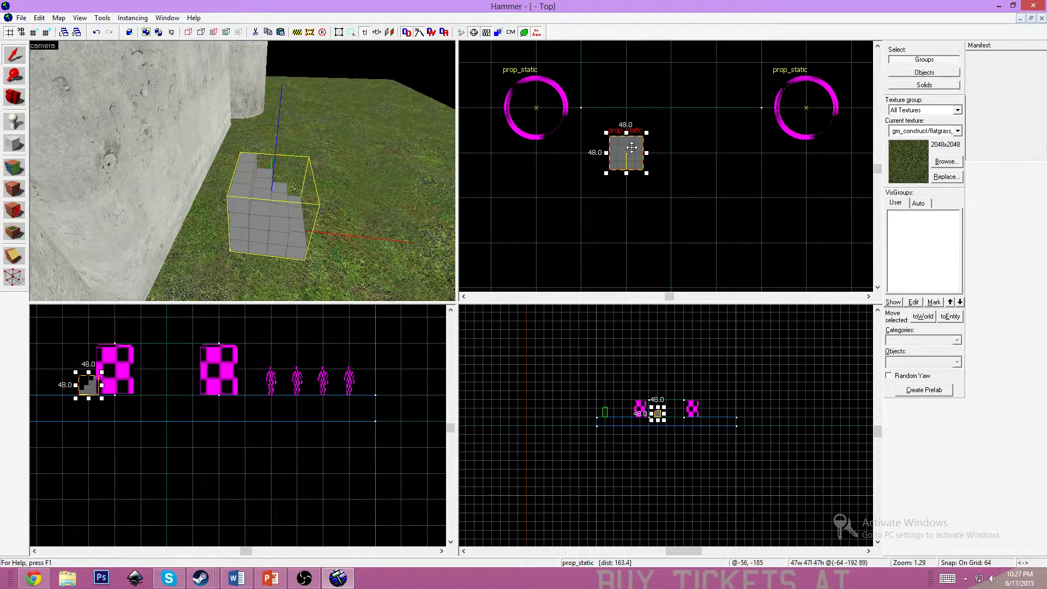
left_click(657, 178)
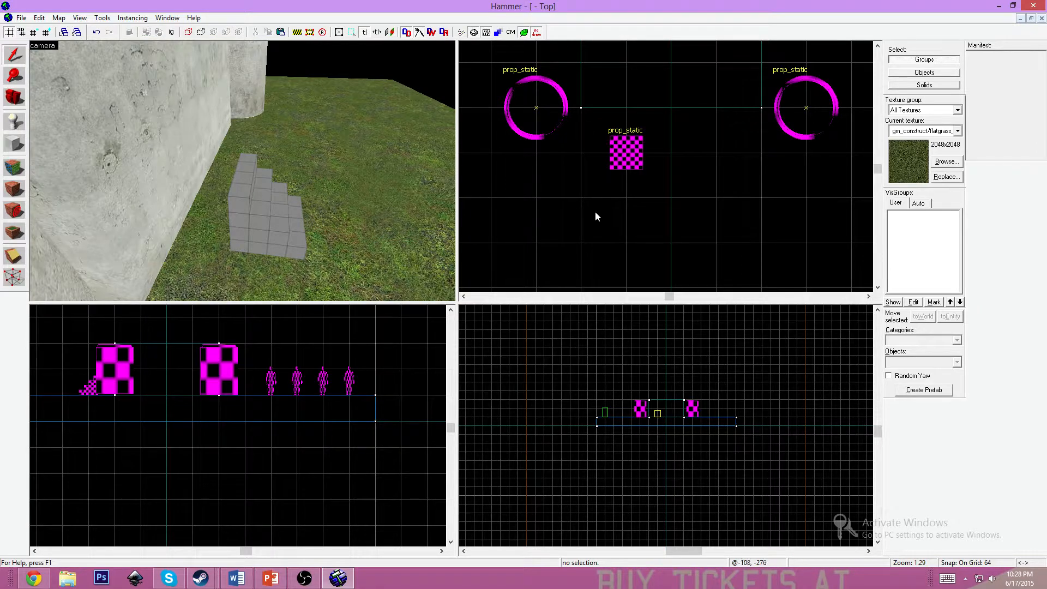
Copy the stairs prop and paste a second one above it in the front view
left_click(270, 232)
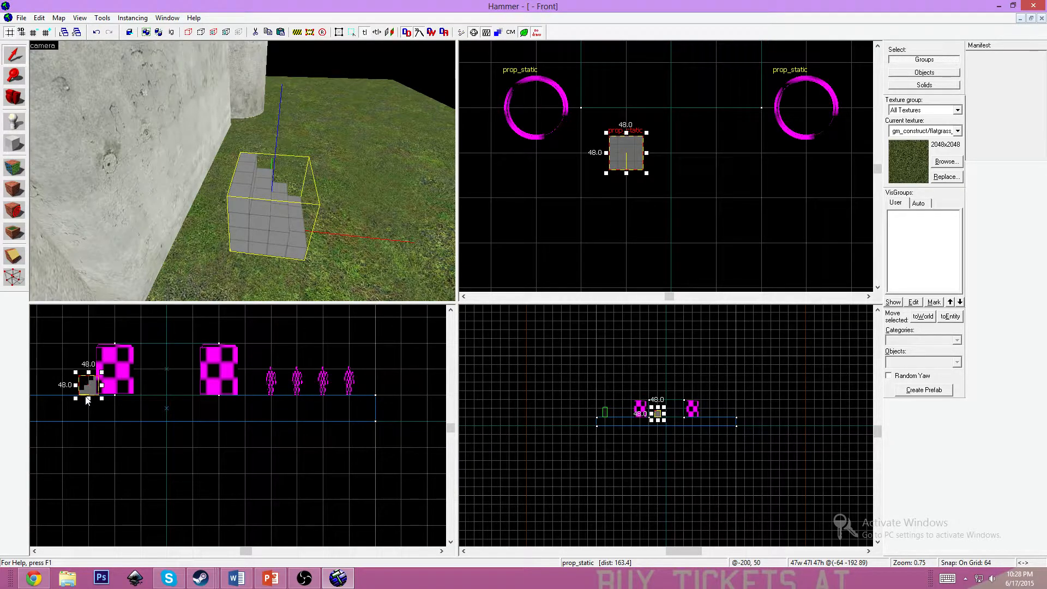
right_click(81, 362)
left_click(65, 425)
scroll(84, 386, "up", 2)
scroll(85, 388, "up", 2)
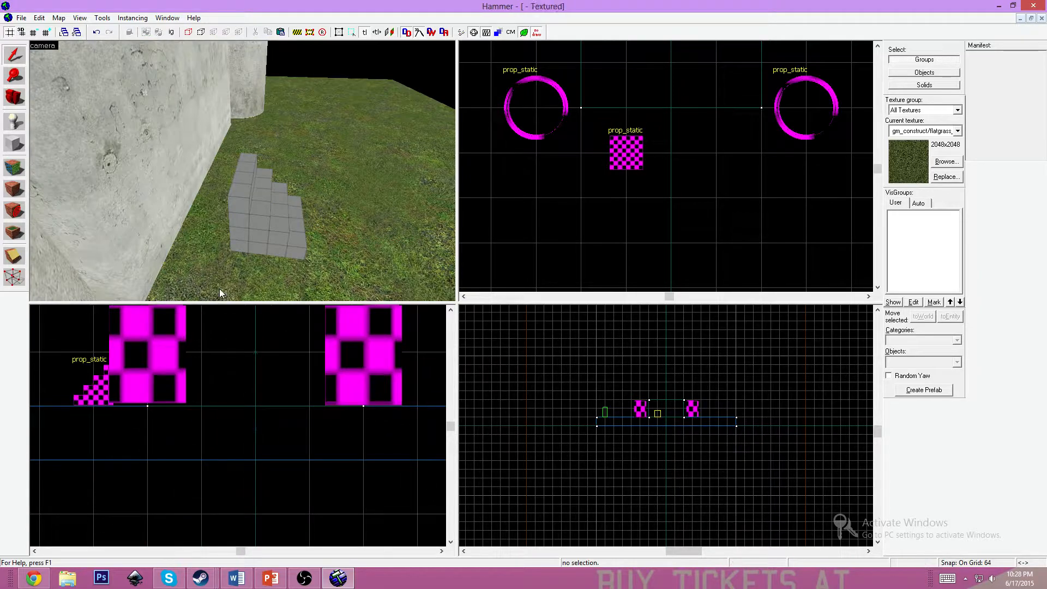
left_click(92, 386)
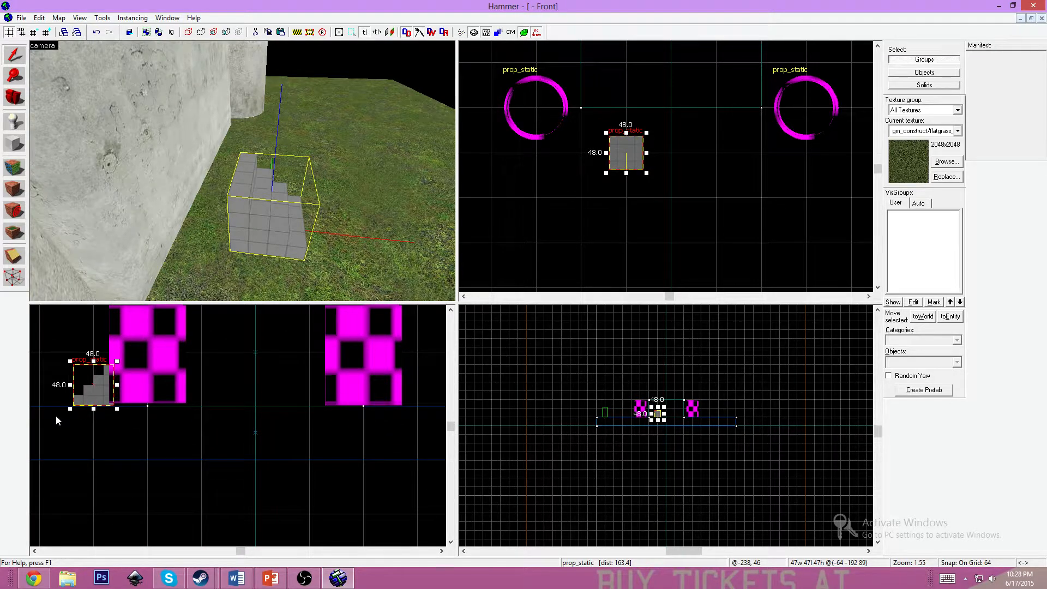
left_click(81, 340)
right_click(81, 341)
left_click(107, 349)
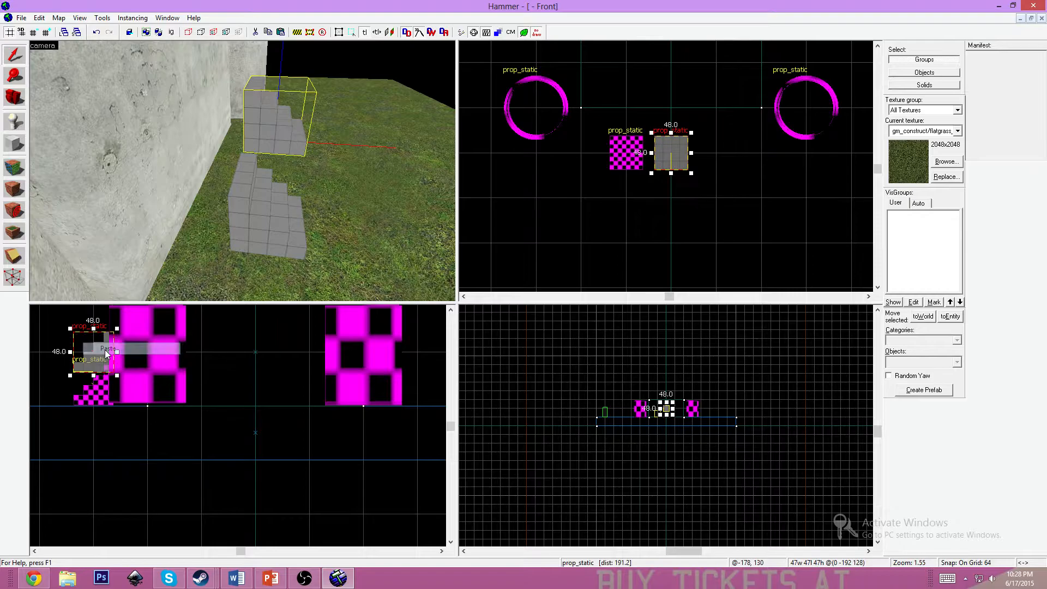
Raise the pasted stairs prop to a centre height of about 152 and check its alignment with the first flight
left_click_drag(97, 357, 115, 371)
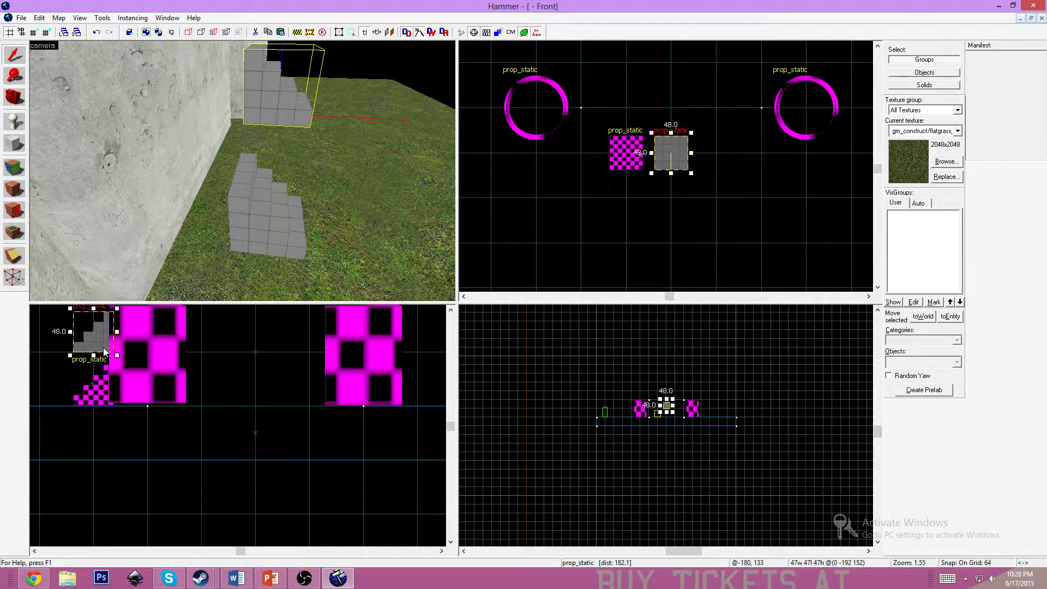
key("z")
key("d")
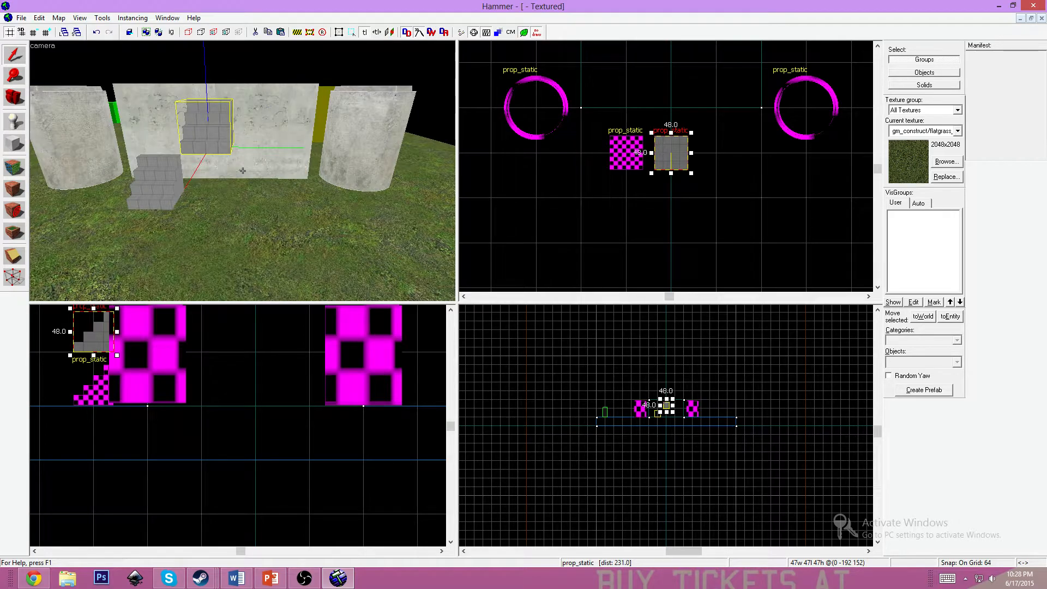
key("a")
key("w")
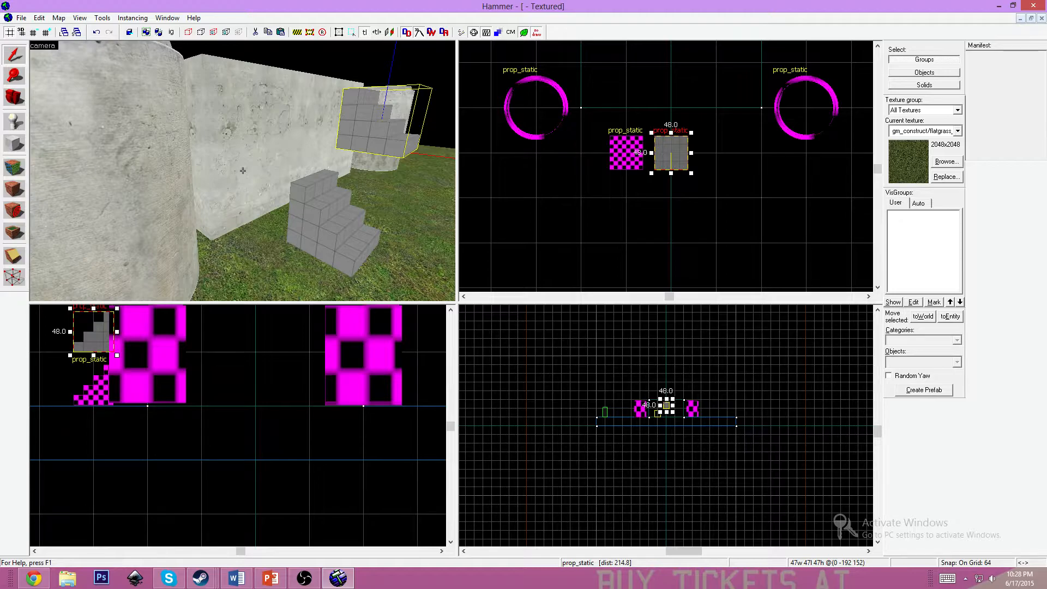
key("w")
key("d")
key("z")
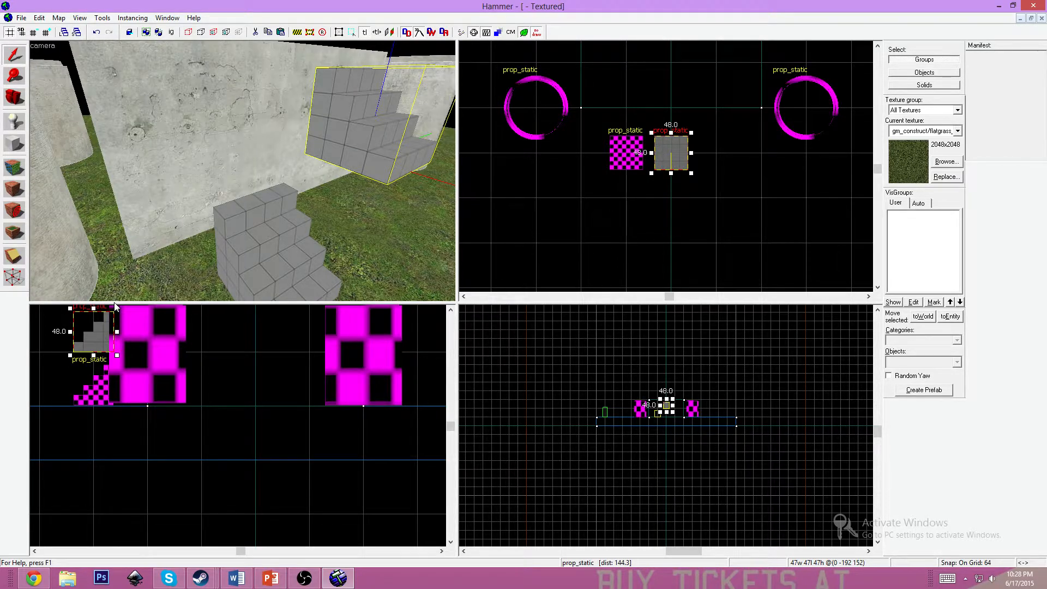
Using Solids selection with grid snapping off, move the second stairs onto the first flight's upper end, centred at about (-64, -144, 136)
key("ctrl+w")
left_click_drag(99, 333, 139, 355)
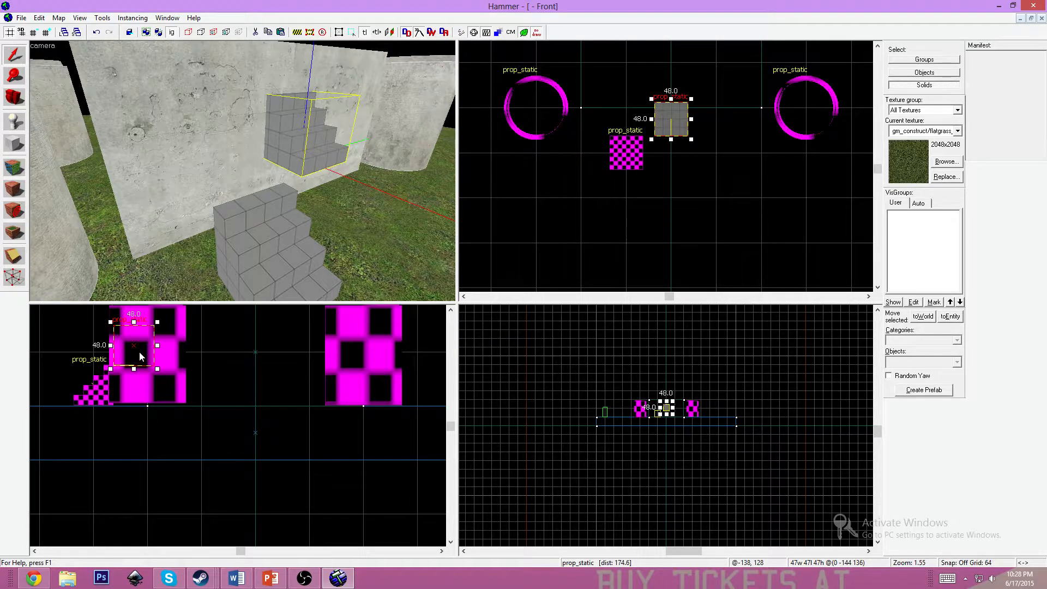
left_click_drag(660, 119, 616, 119)
key("z")
key("w")
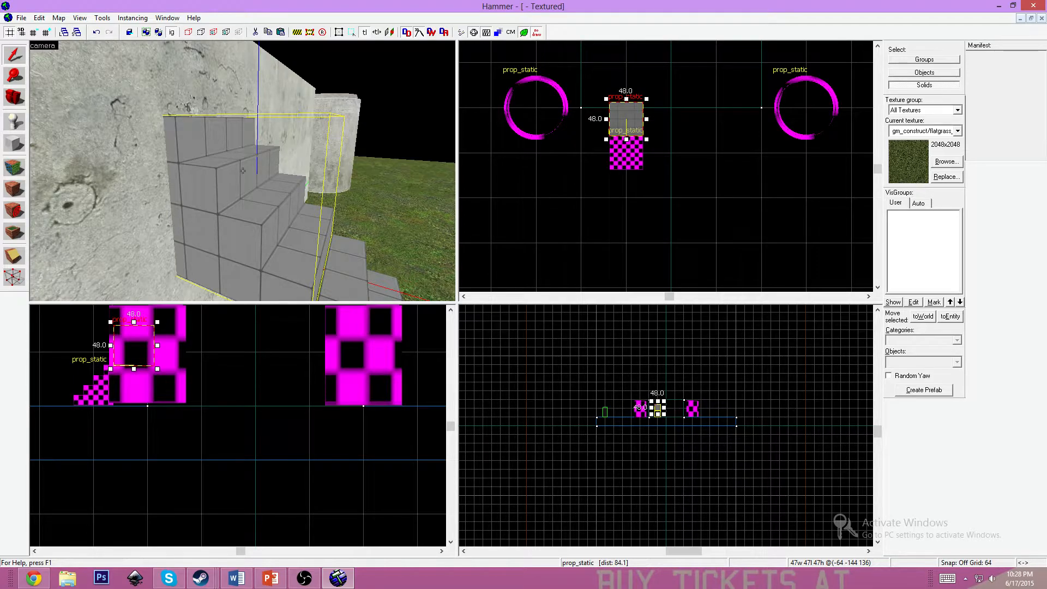
key("s")
key("d")
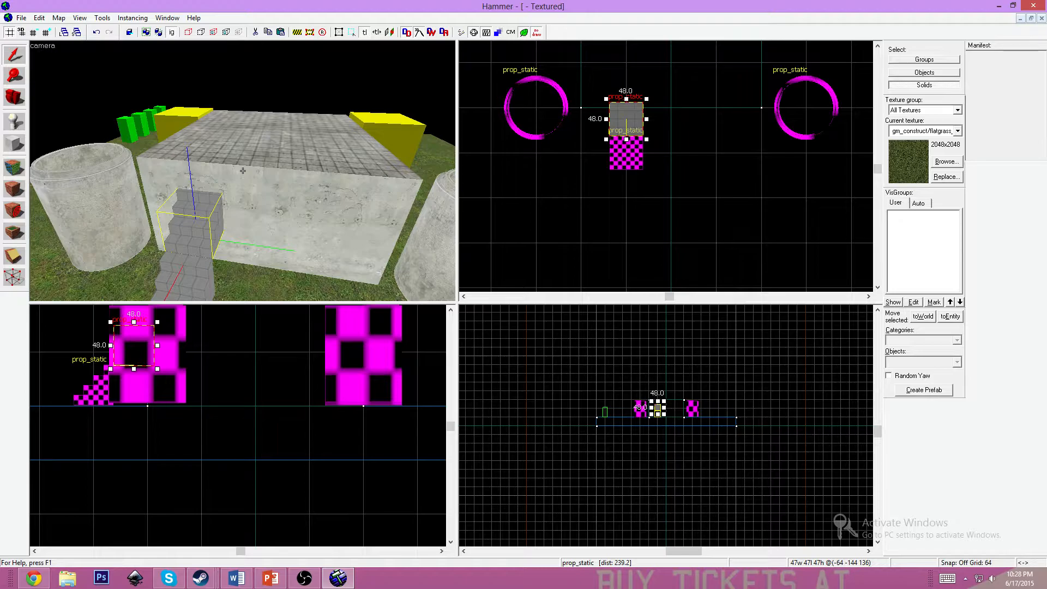
Lower the top of the concrete block to a height of 96 units, level with the upper stairs
left_click(243, 171)
key("z")
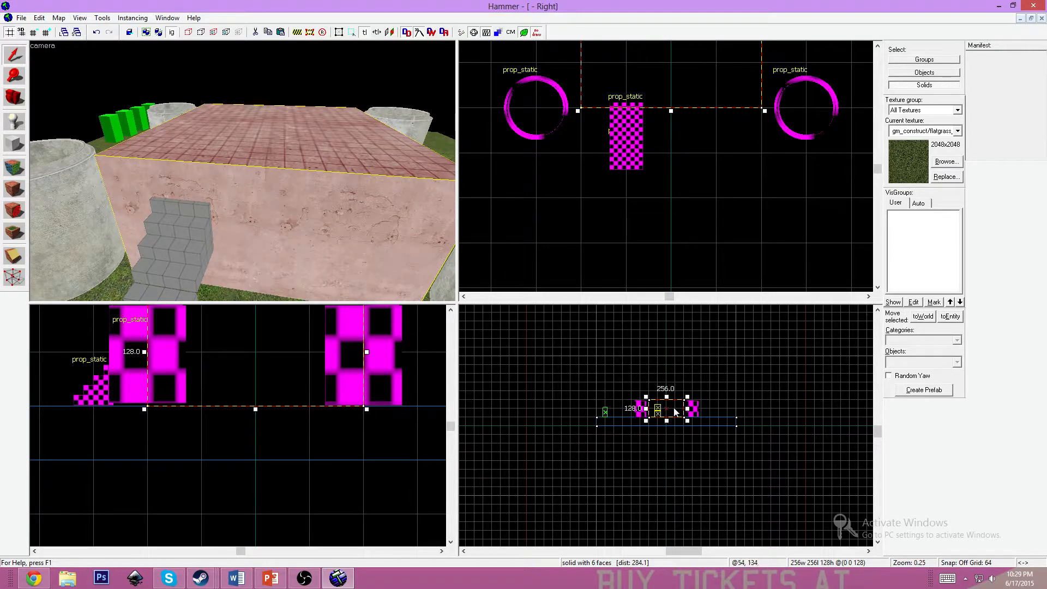
scroll(674, 409, "up", 8)
left_click_drag(653, 389, 653, 411)
scroll(645, 414, "up", 10)
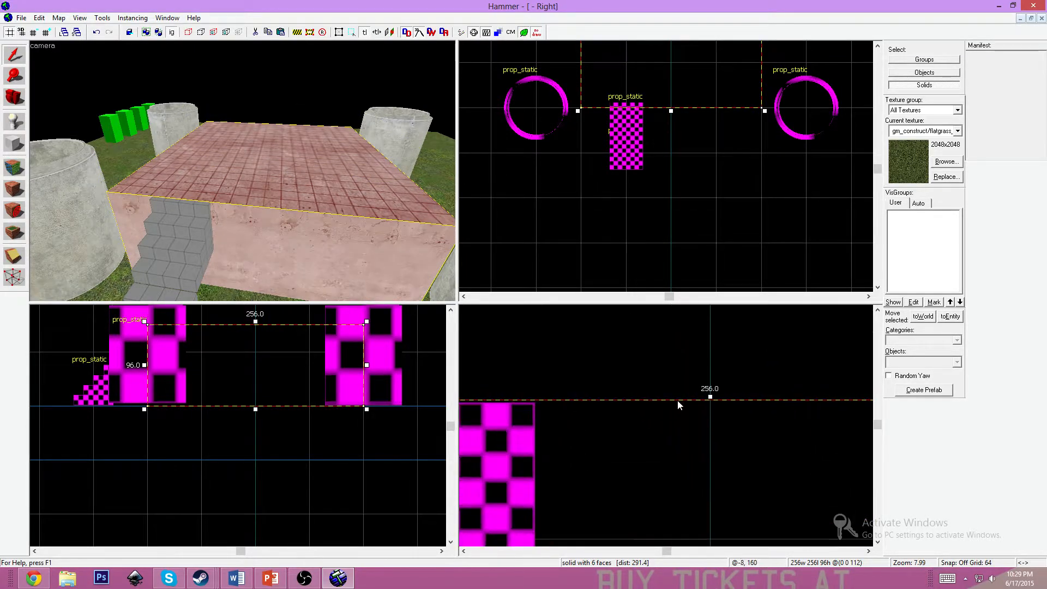
left_click_drag(710, 400, 711, 400)
scroll(221, 204, "down", 10)
scroll(223, 223, "up", 8)
scroll(226, 226, "down", 5)
scroll(227, 230, "up", 5)
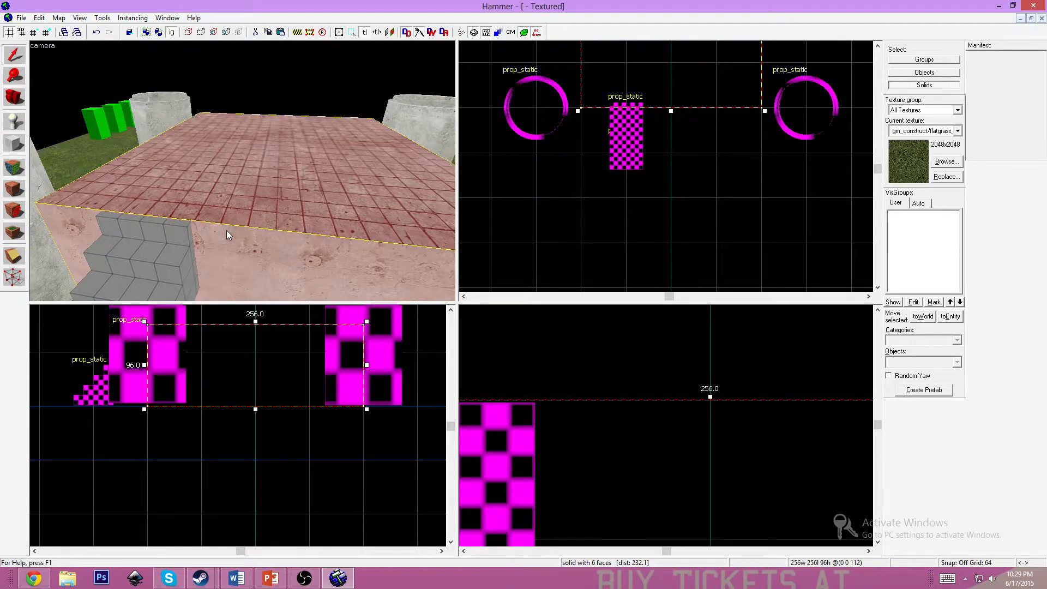
Select both stairs props and duplicate the pair to the middle of the block's front wall at about x 0
scroll(227, 230, "down", 4)
left_click(189, 283)
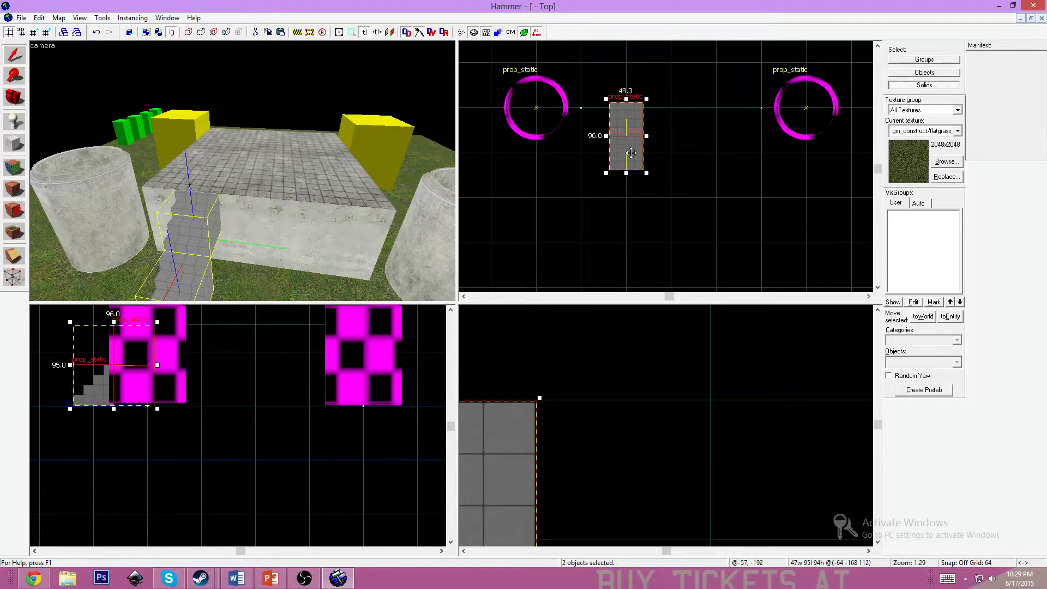
left_click_drag(631, 152, 676, 152, "shift")
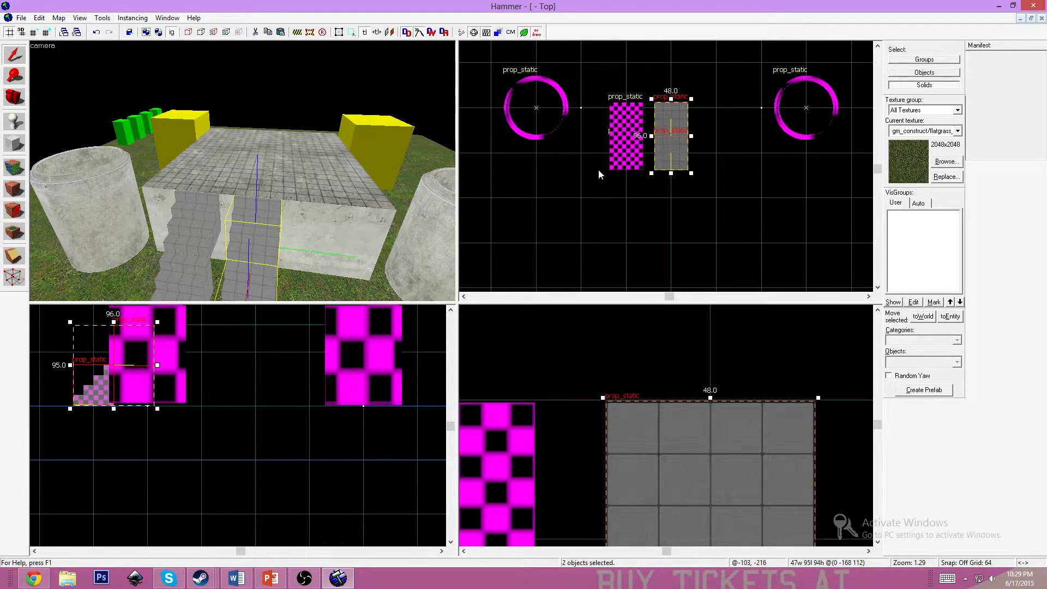
Remove the original pair of stairs beside the centred copy and clear the selection
left_click(182, 245)
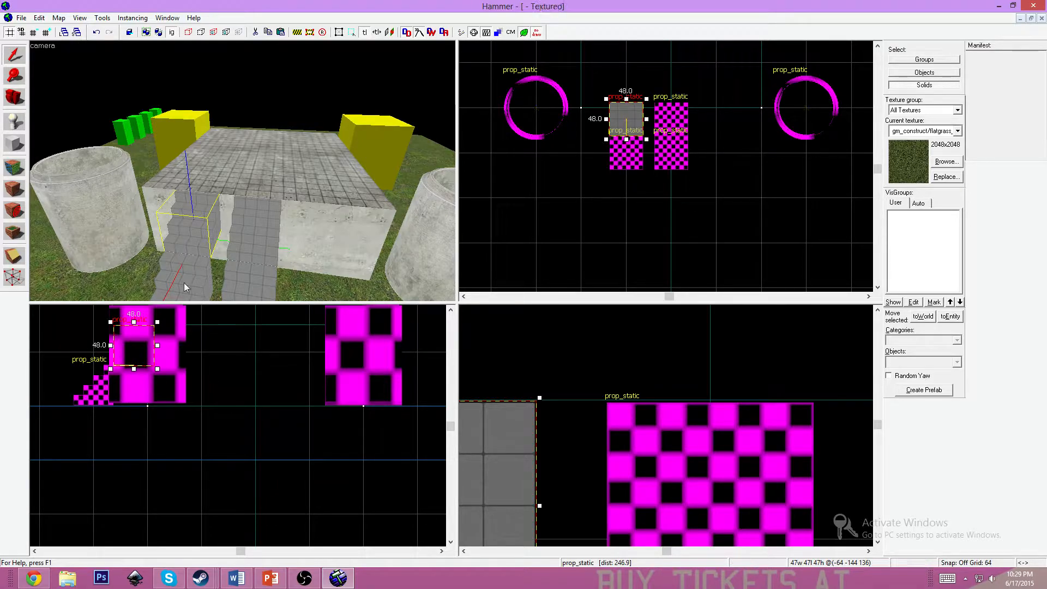
left_click(188, 279, "ctrl")
right_click(624, 145)
left_click(641, 179)
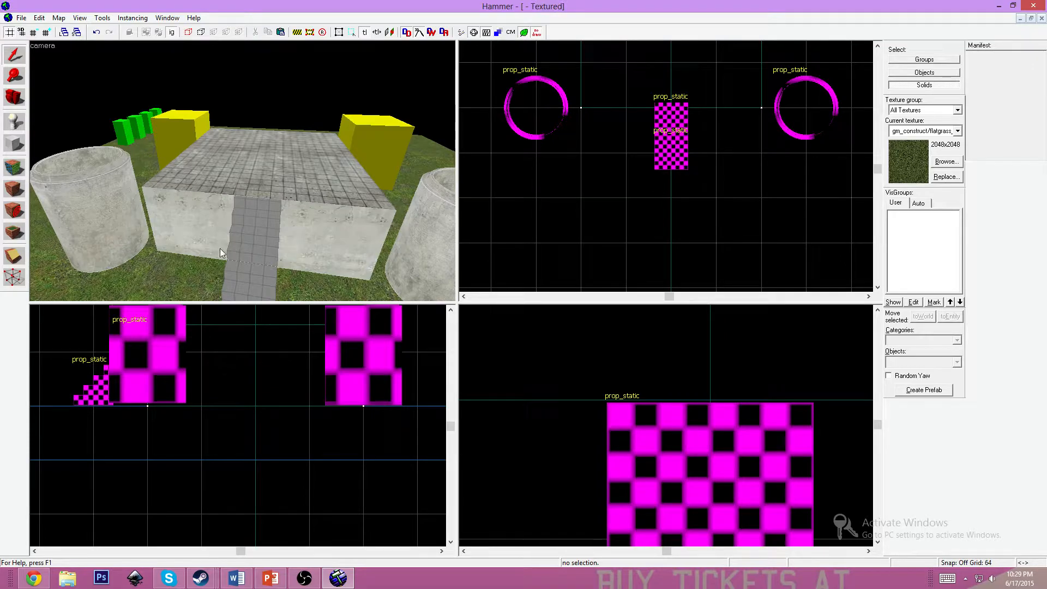
key("ctrl+z")
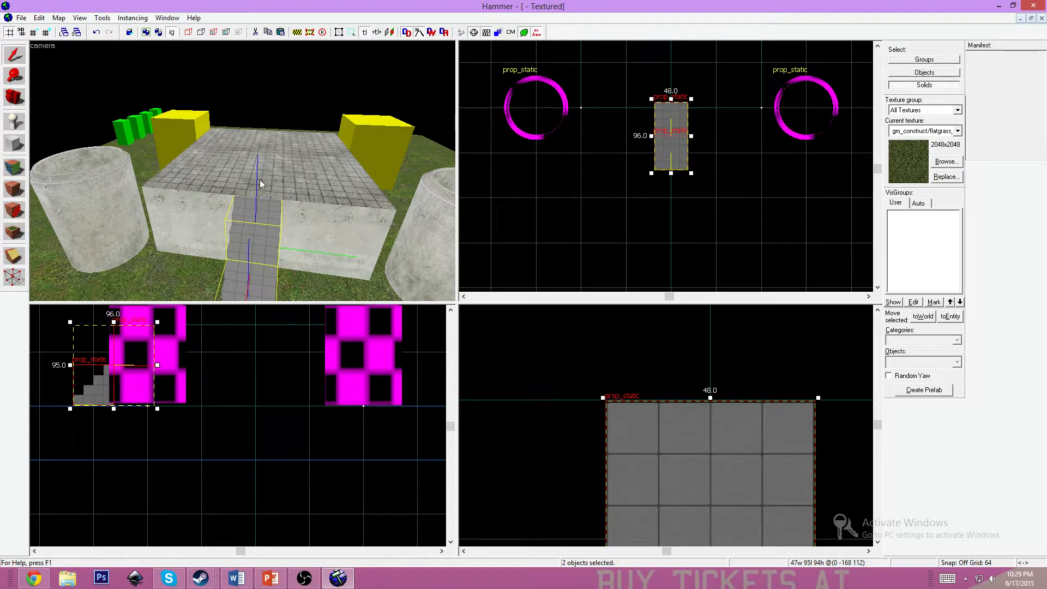
scroll(641, 219, "down", 4)
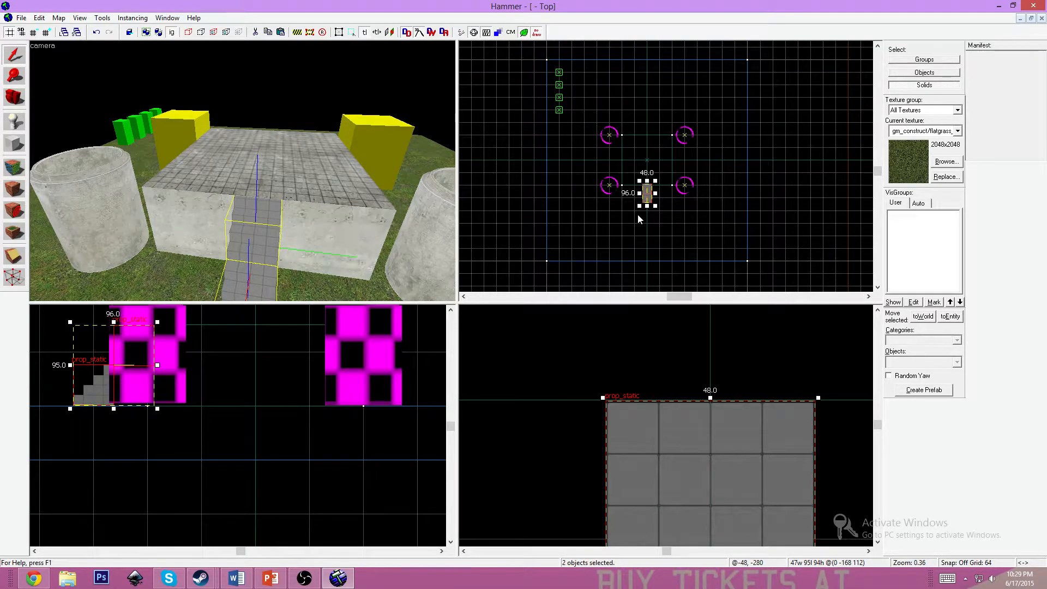
scroll(638, 215, "up", 4)
right_click(647, 194)
left_click(660, 214)
left_click(557, 228)
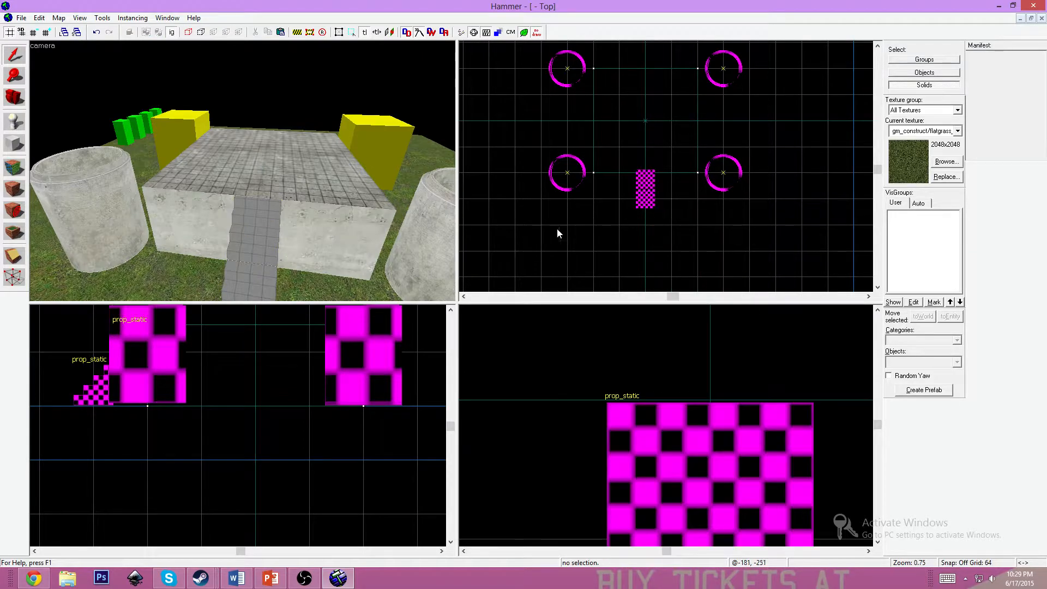
Switch to the Twitch stream page in Chrome and send the chat message "Probably because Im concentrating"
left_click(34, 578)
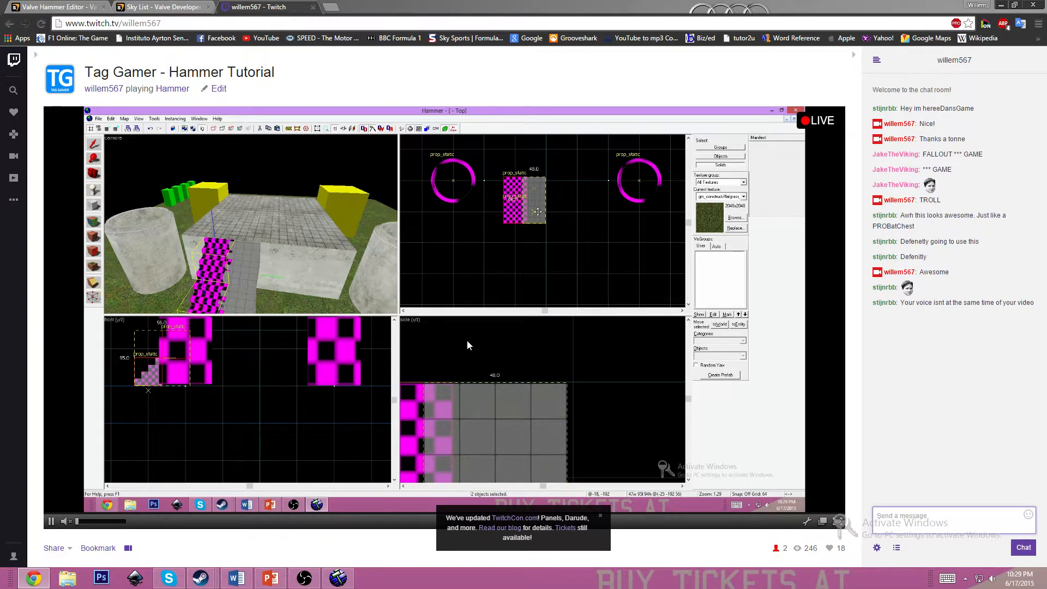
left_click(957, 516)
type("Probably beca")
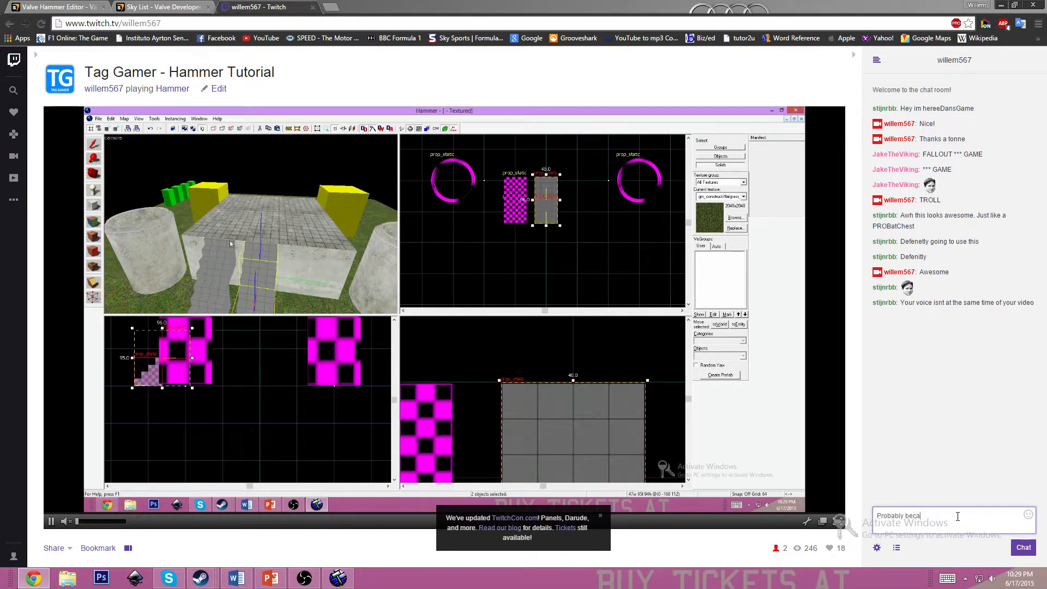
type("use Im conce")
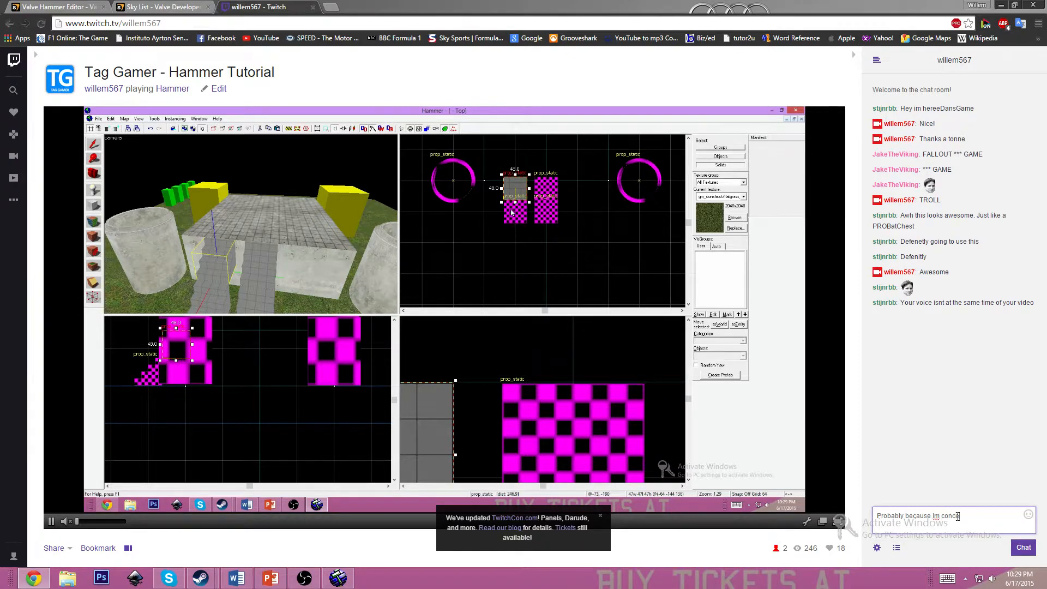
type("ntrating")
key("Return")
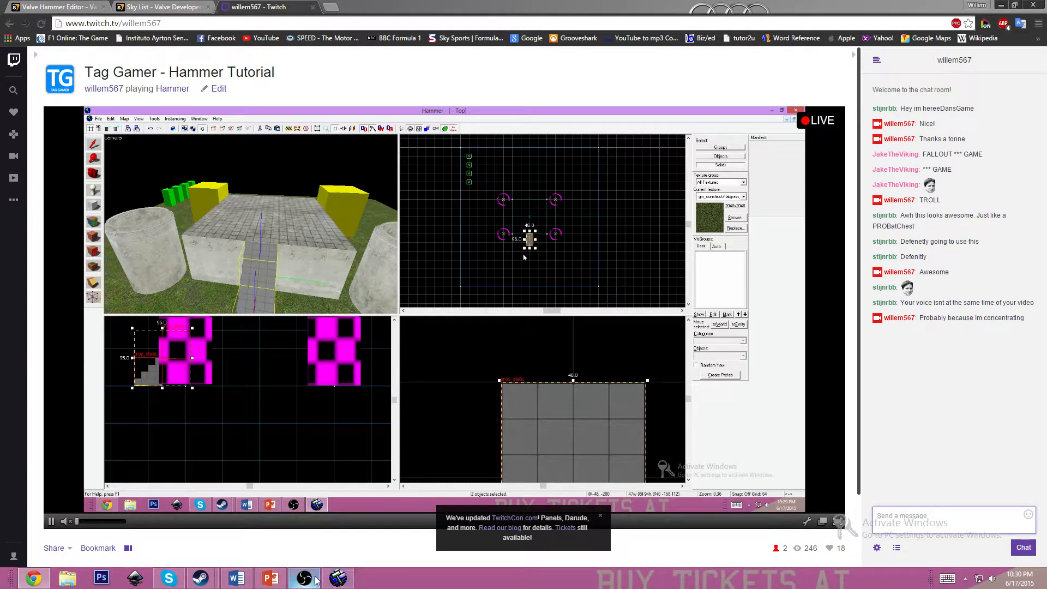
Check the open Steam chat window and return to the stream page
mouse_move(201, 578)
left_click(68, 516)
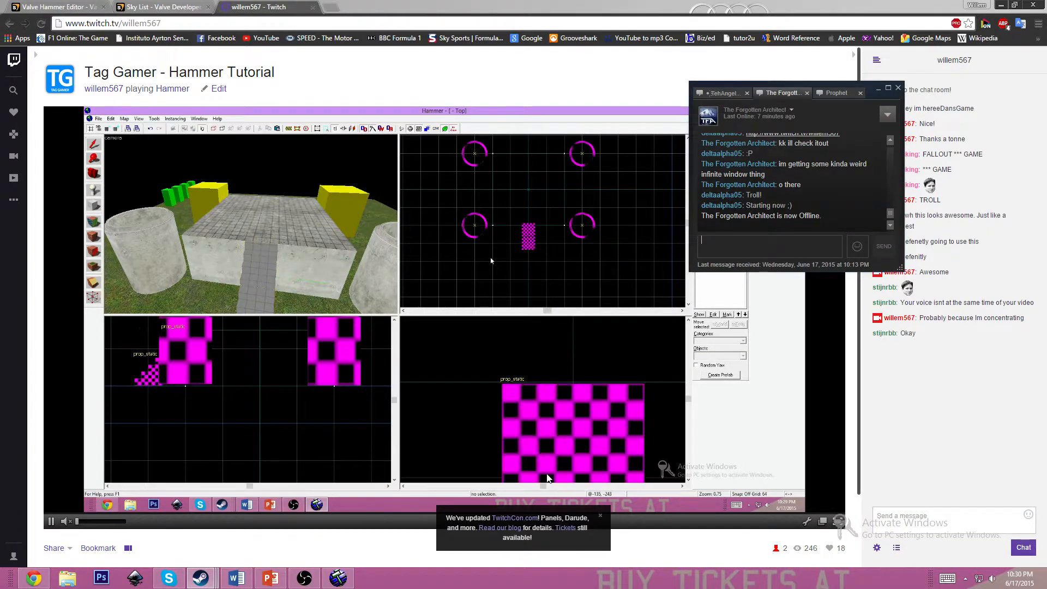
left_click(484, 91)
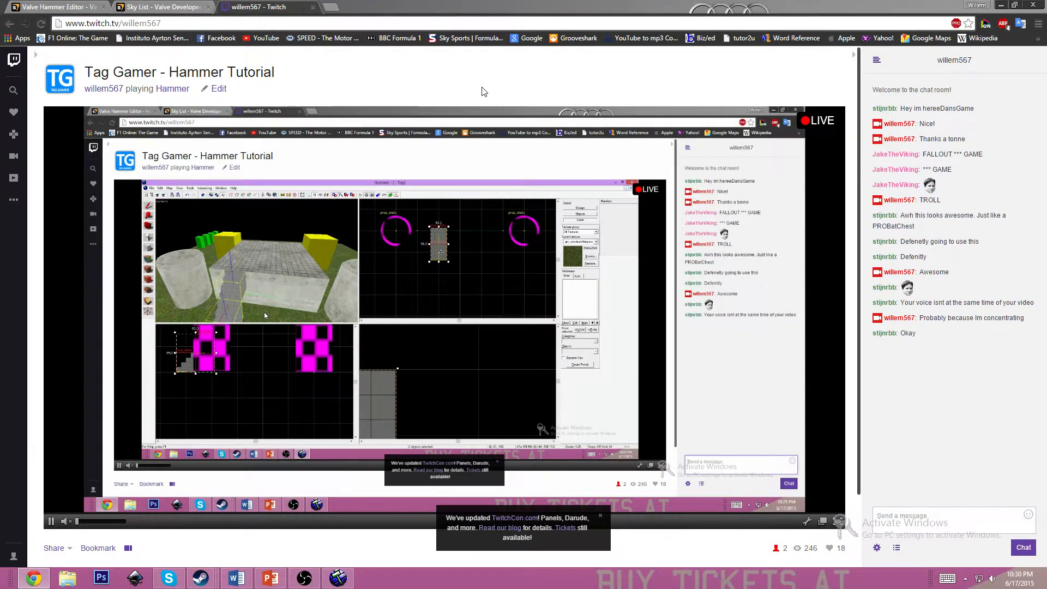
Switch to Hammer, select the upper stairs prop and move it 1 unit toward the lower flight in the top view
left_click(337, 578)
key("z")
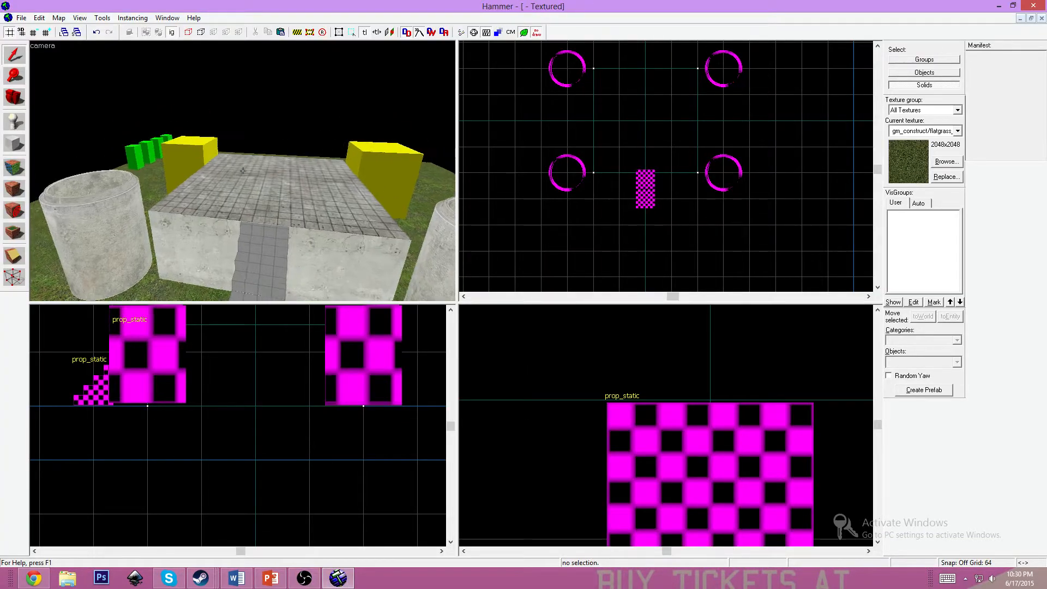
key("d")
key("s")
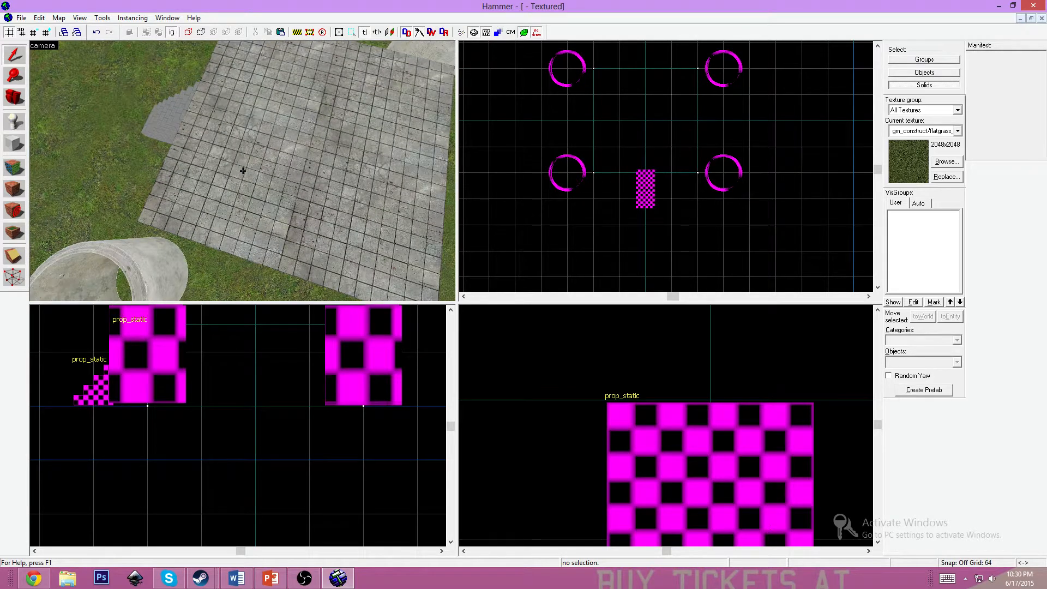
key("w")
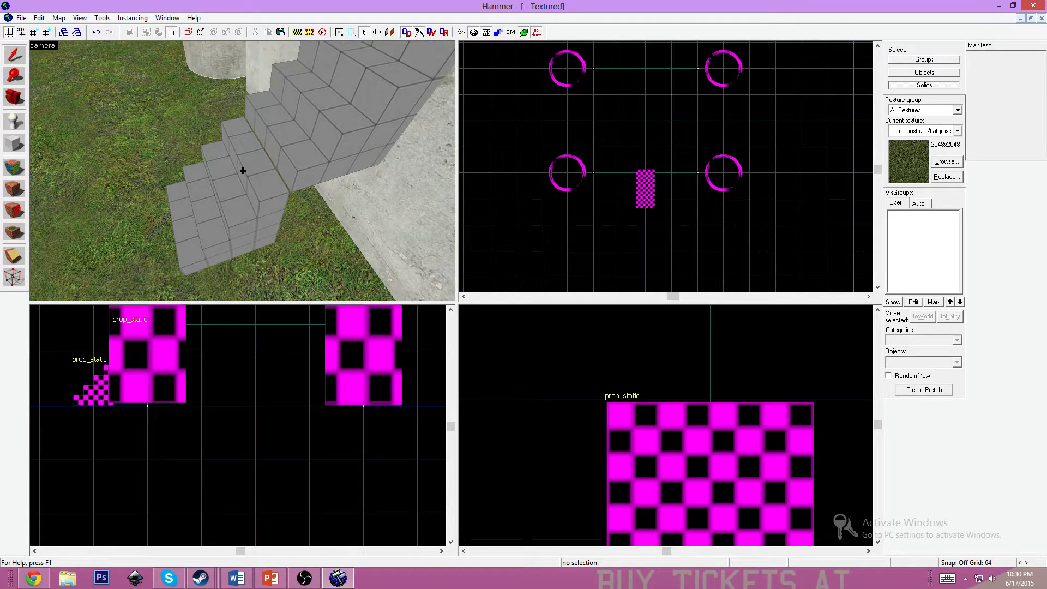
key("w")
key("z")
left_click(245, 196)
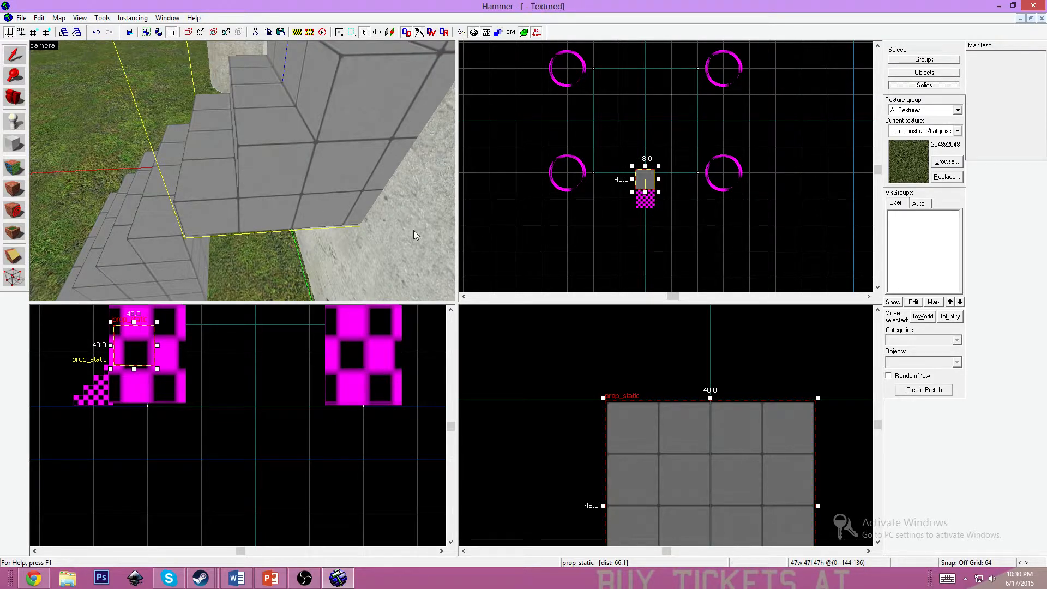
scroll(648, 185, "up", 10)
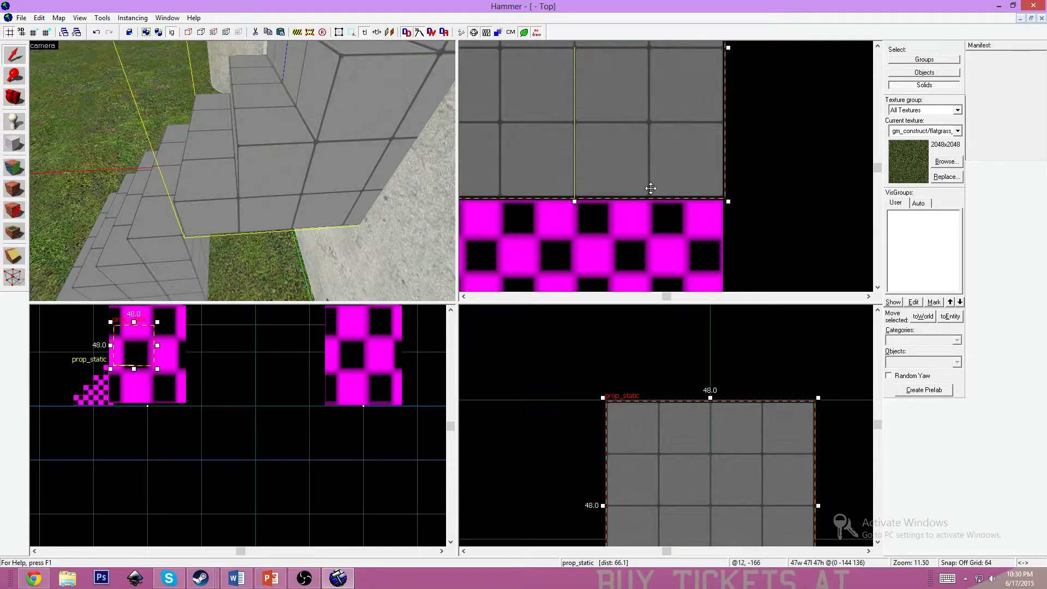
scroll(650, 188, "up", 4)
left_click(652, 168)
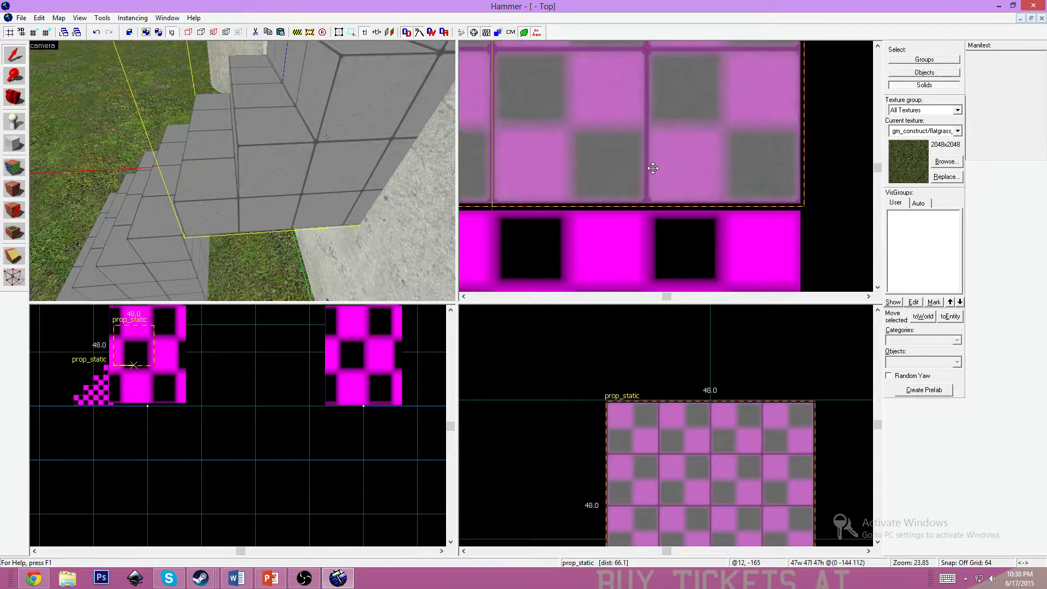
left_click_drag(652, 168, 652, 173)
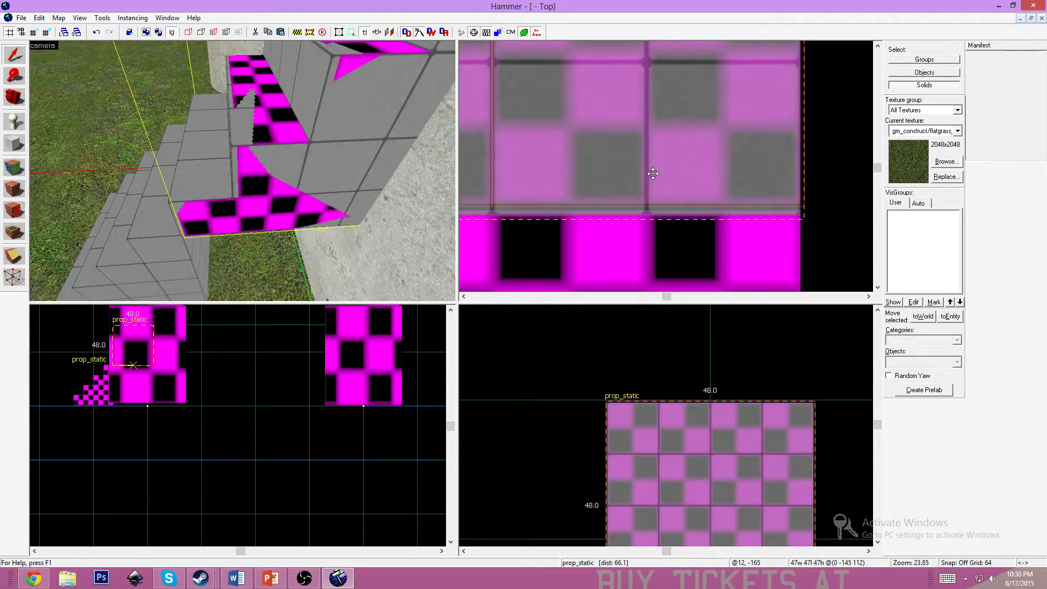
left_click_drag(652, 173, 653, 173)
Place a new point entity on the grass beside the staircase and make it the selected object
key("z")
key("a")
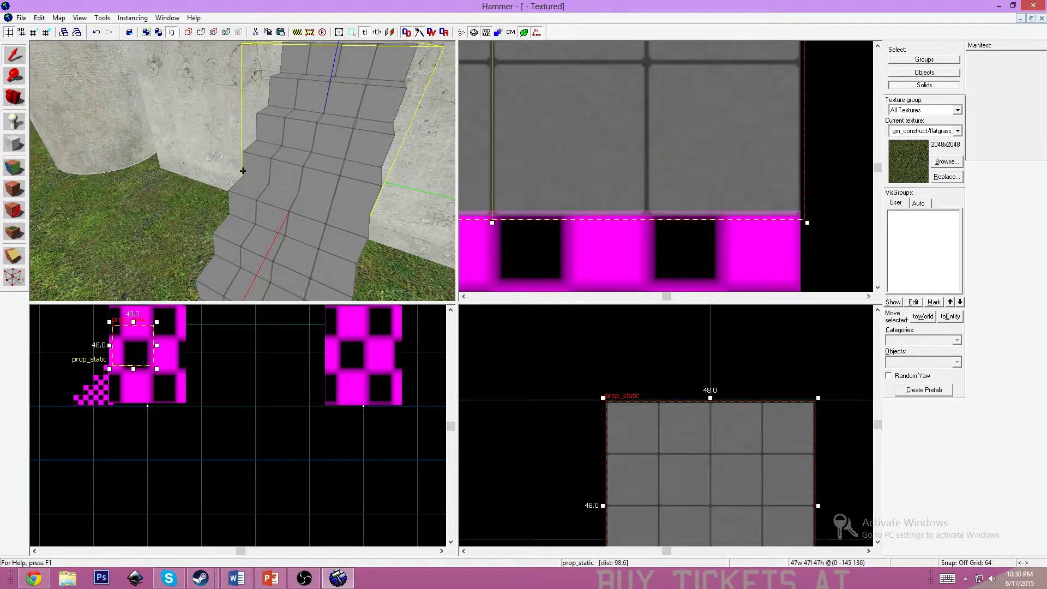
key("w")
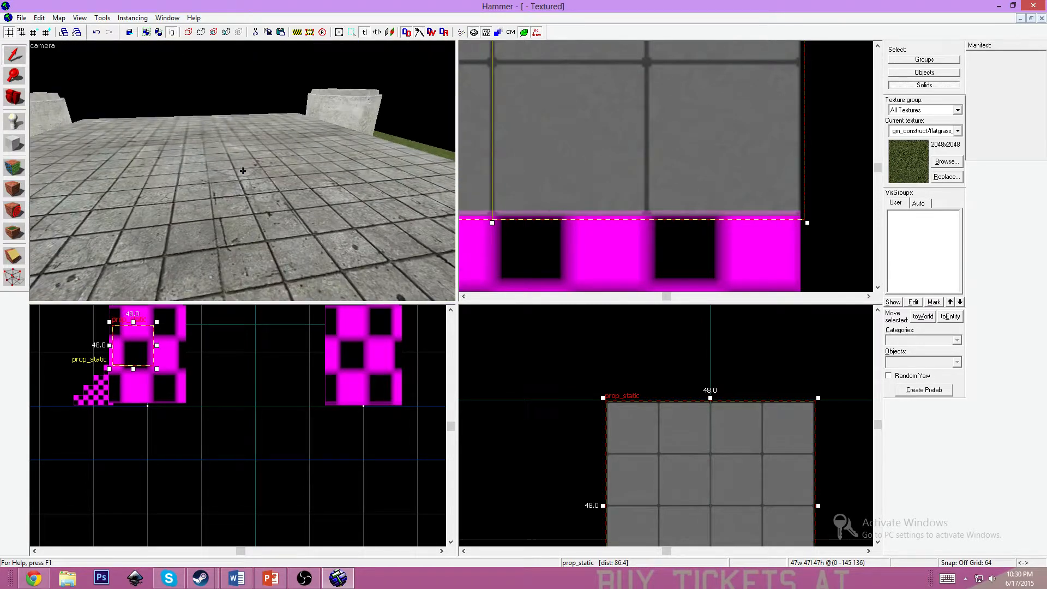
key("s")
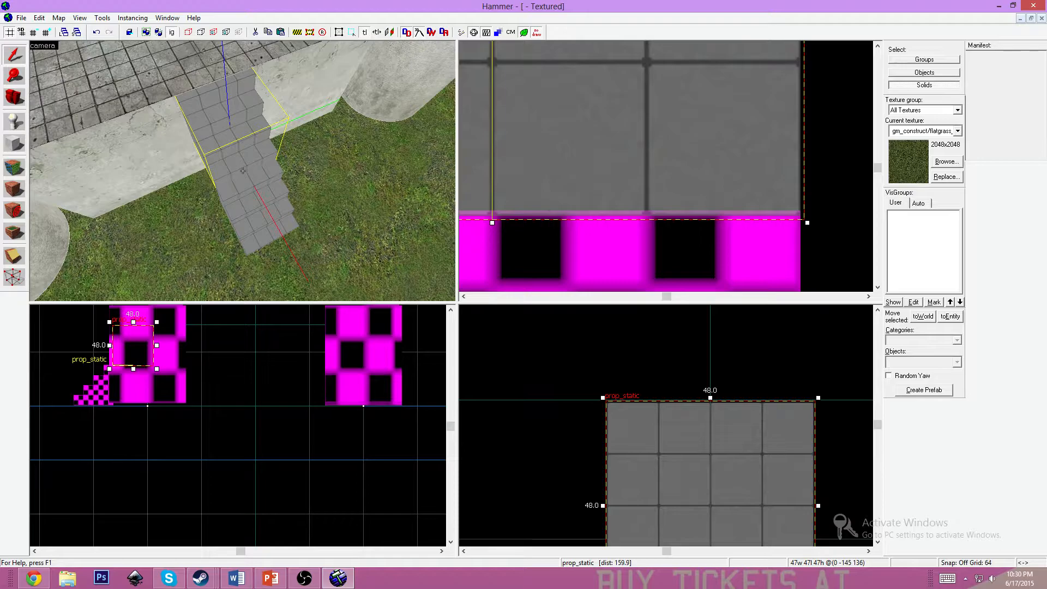
left_click(289, 233)
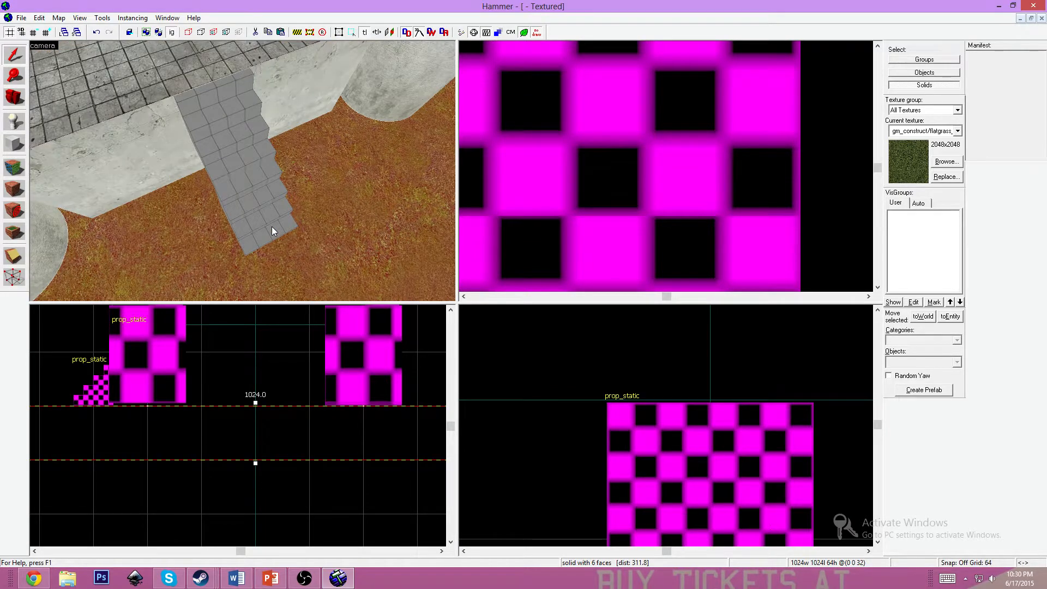
key("shift+e")
left_click(311, 168)
left_click(13, 57)
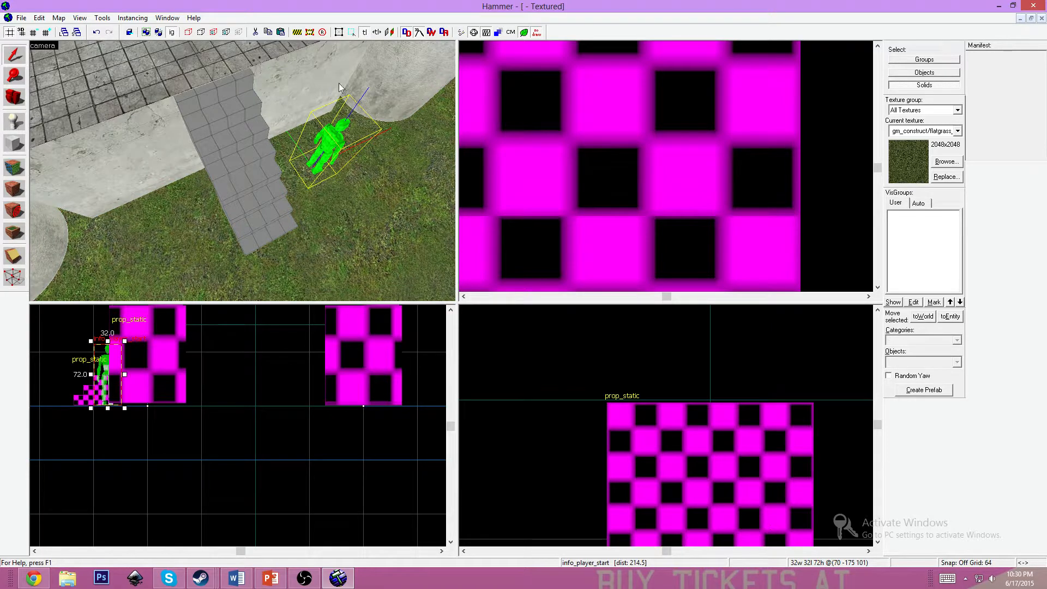
Change the new entity's class to prop_static and apply it
key("alt+Return")
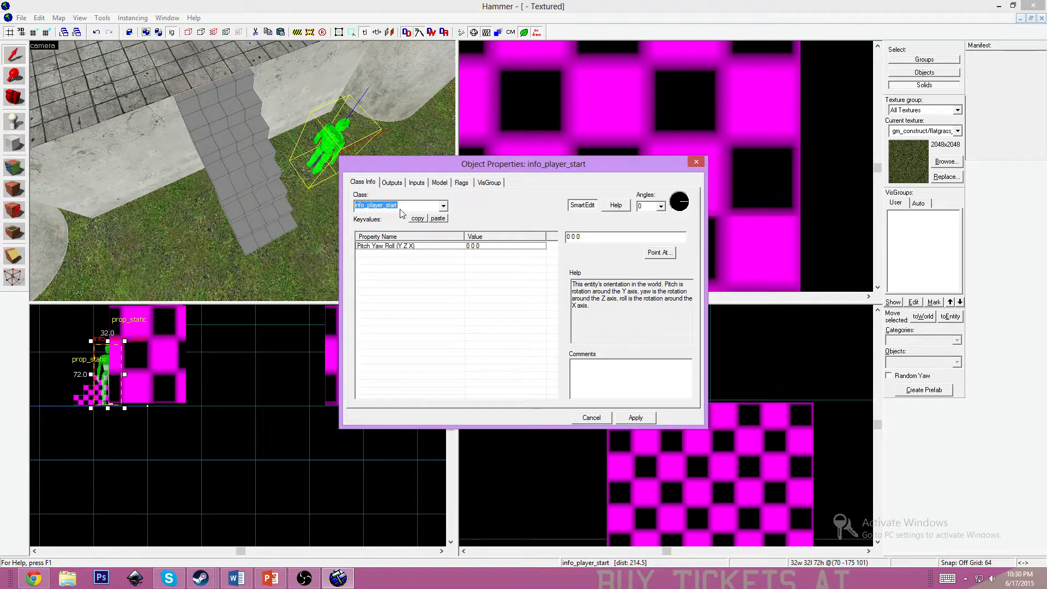
type("prop_st")
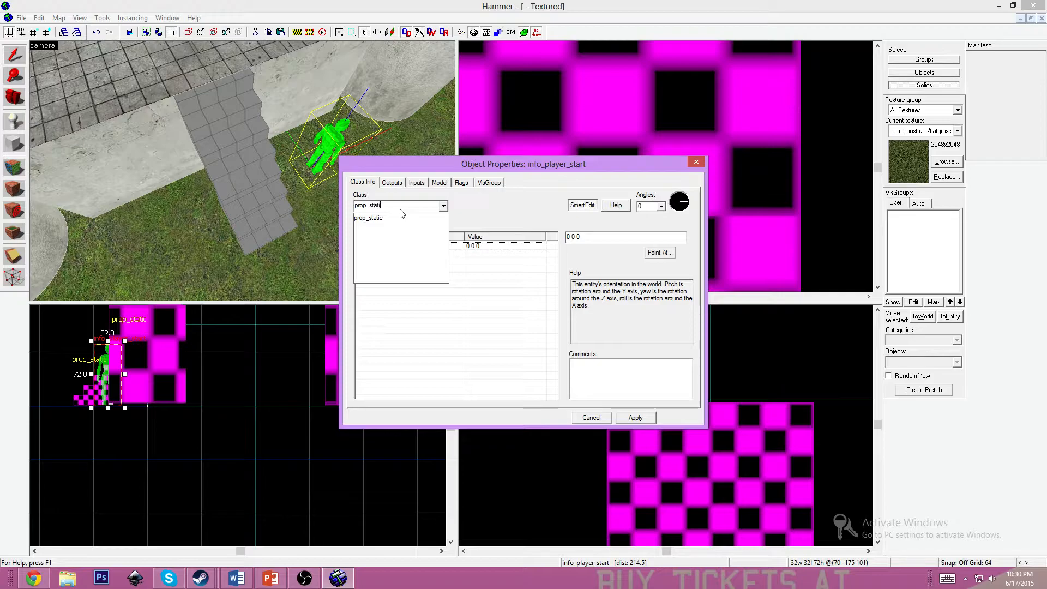
type("ati")
left_click(401, 218)
left_click(636, 418)
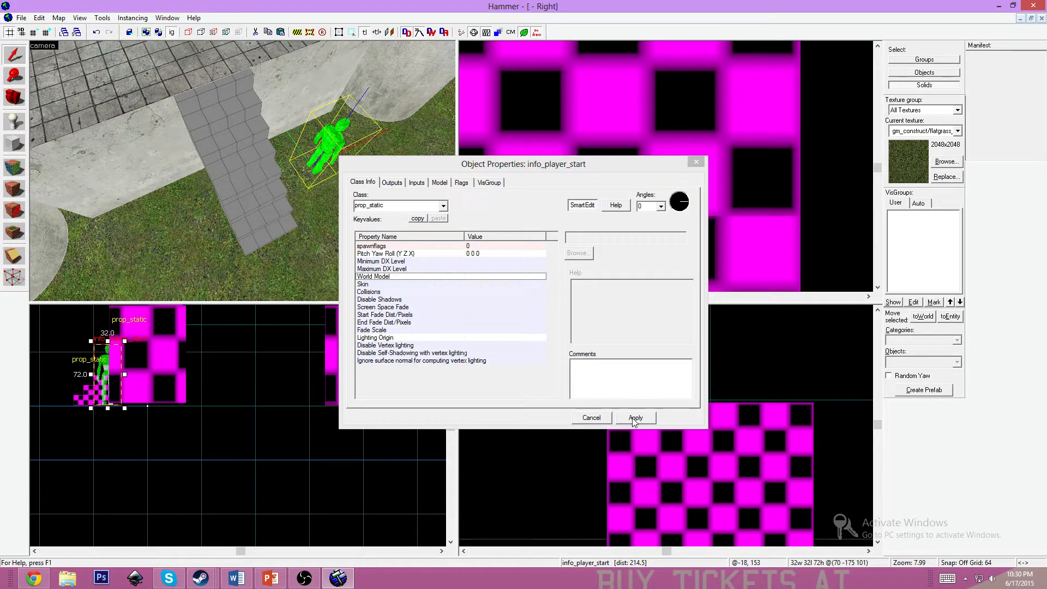
Browse for the prop's world model, search the garrysmod models for "rail", and clear the filter
left_click(579, 253)
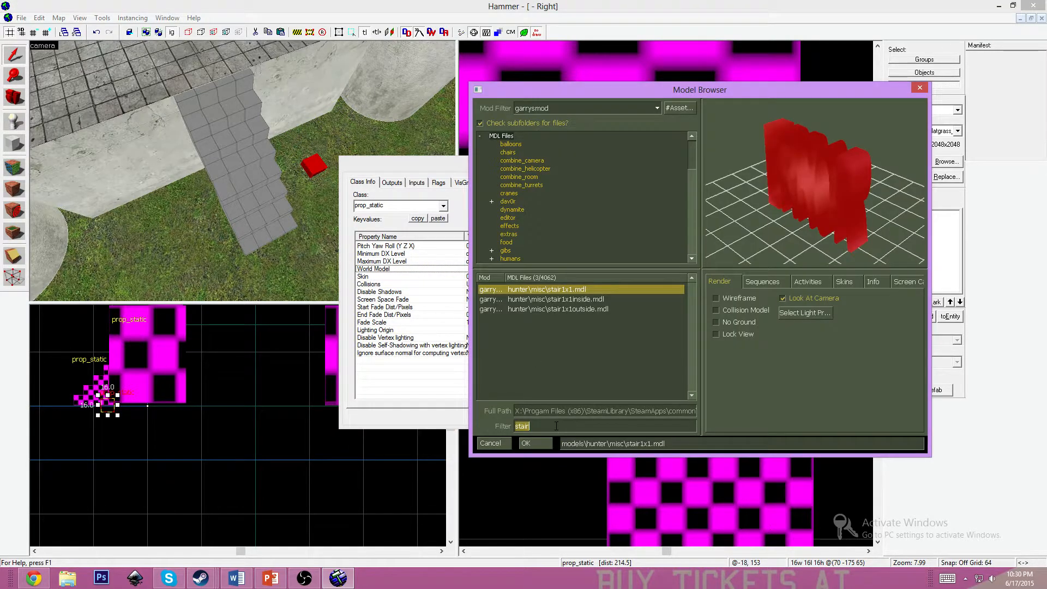
key("BackSpace")
type("rail")
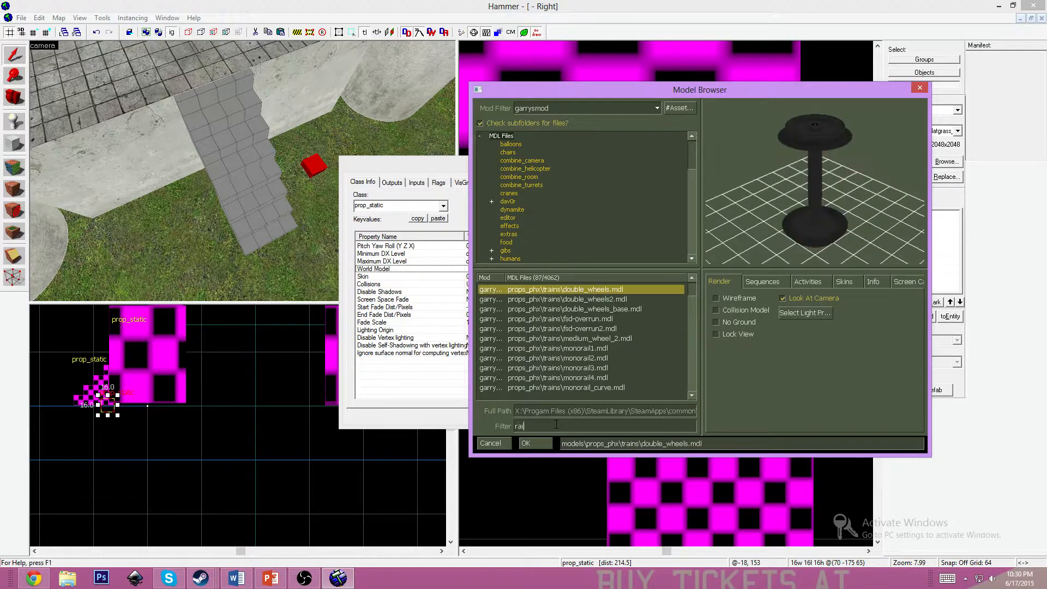
key("BackSpace")
key("BackSpace")
key("BackSpace")
key("BackSpace")
key("BackSpace")
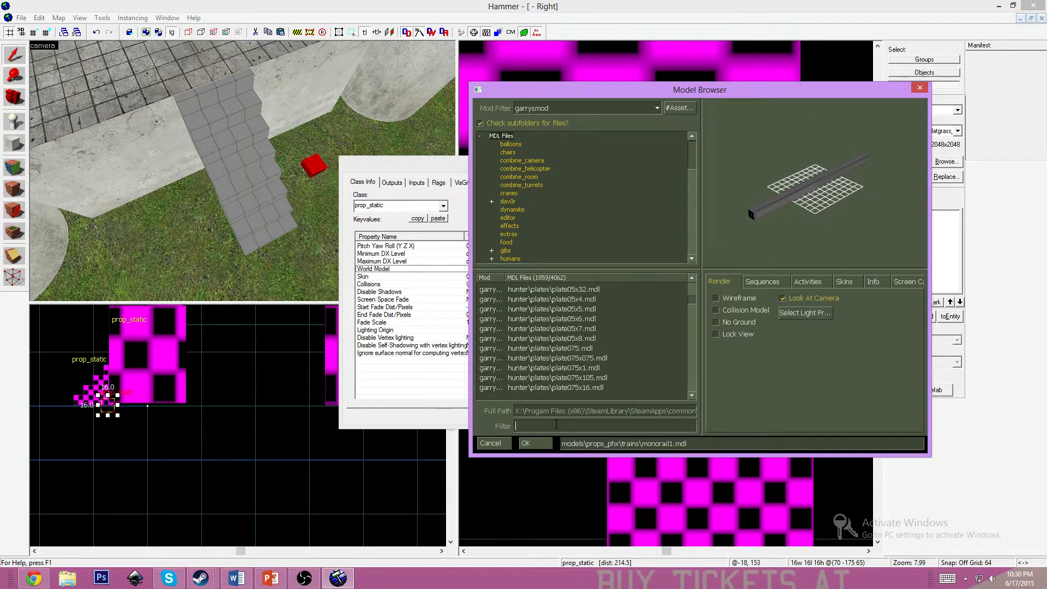
Widen the model browser to All Mods and filter the models by "railing"
left_click(607, 107)
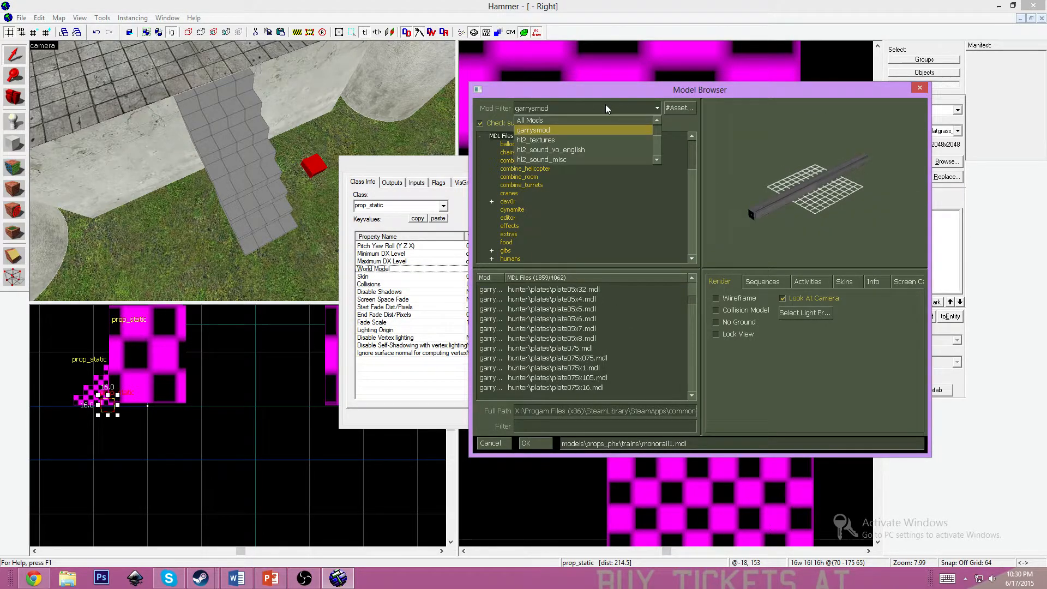
left_click(576, 128)
left_click(534, 427)
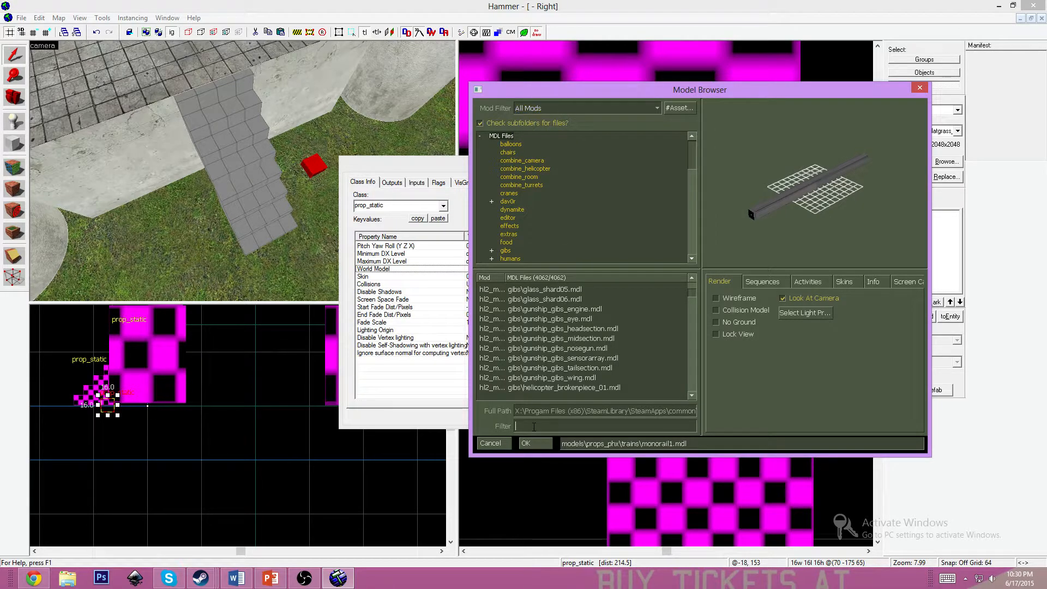
type("rail")
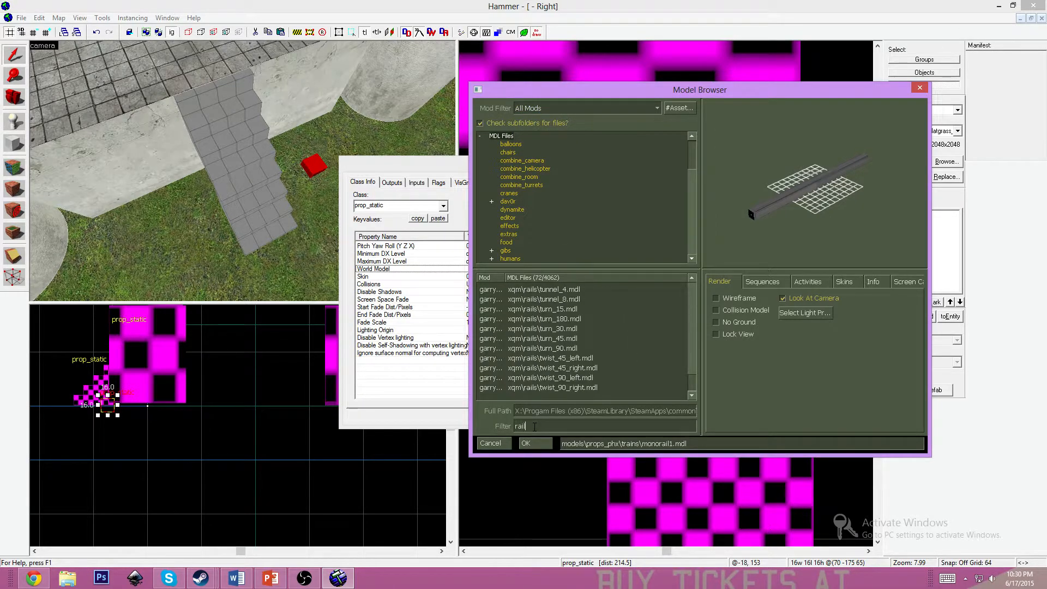
type("s")
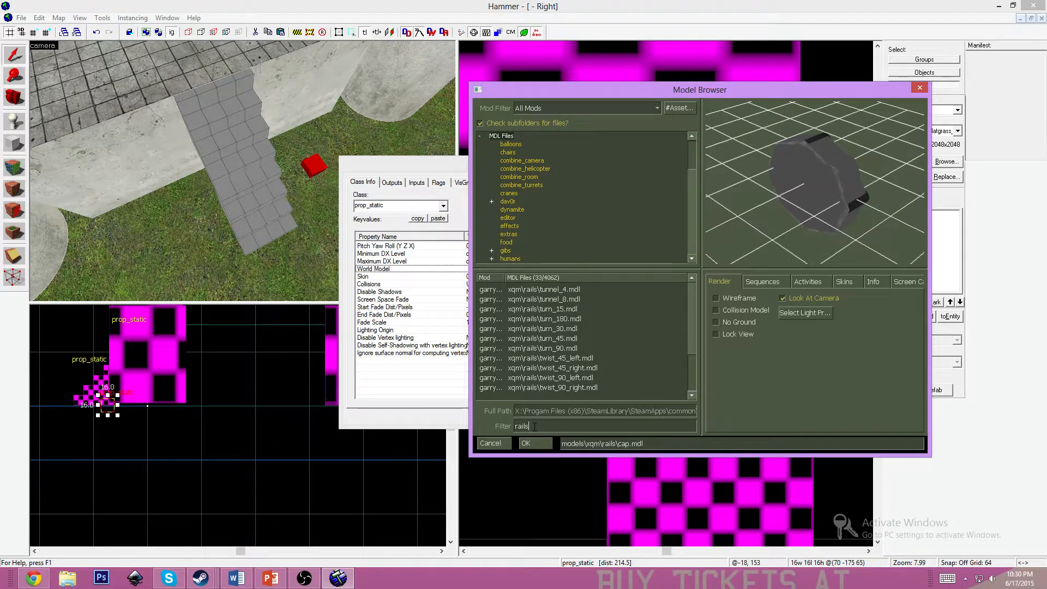
key("BackSpace")
type("ing")
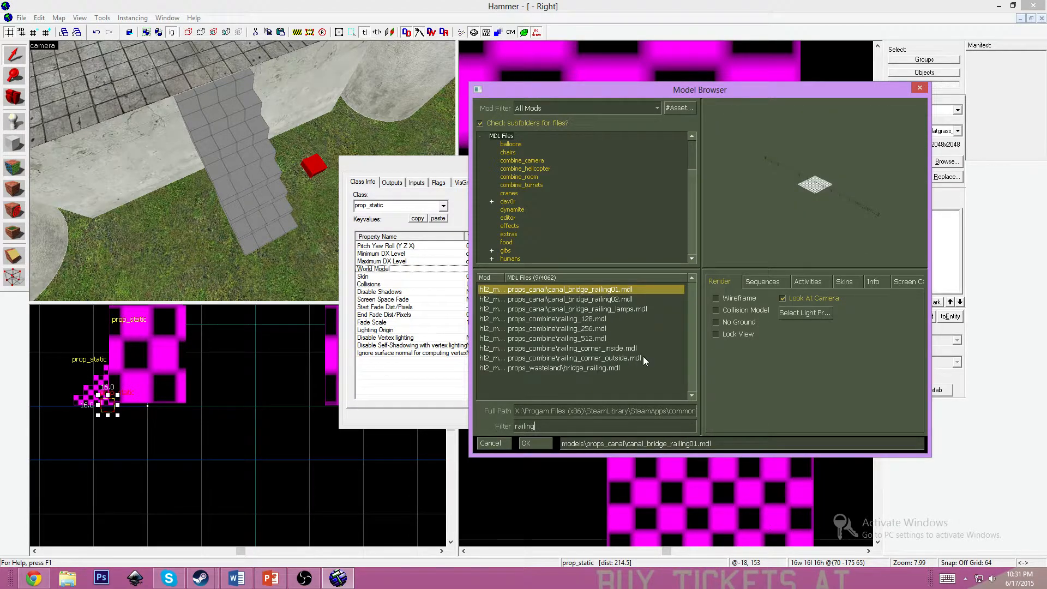
Preview the railing models in turn, from canal_bridge_railing02 through the props_combine railings to bridge_railing
left_click(574, 299)
left_click(573, 309)
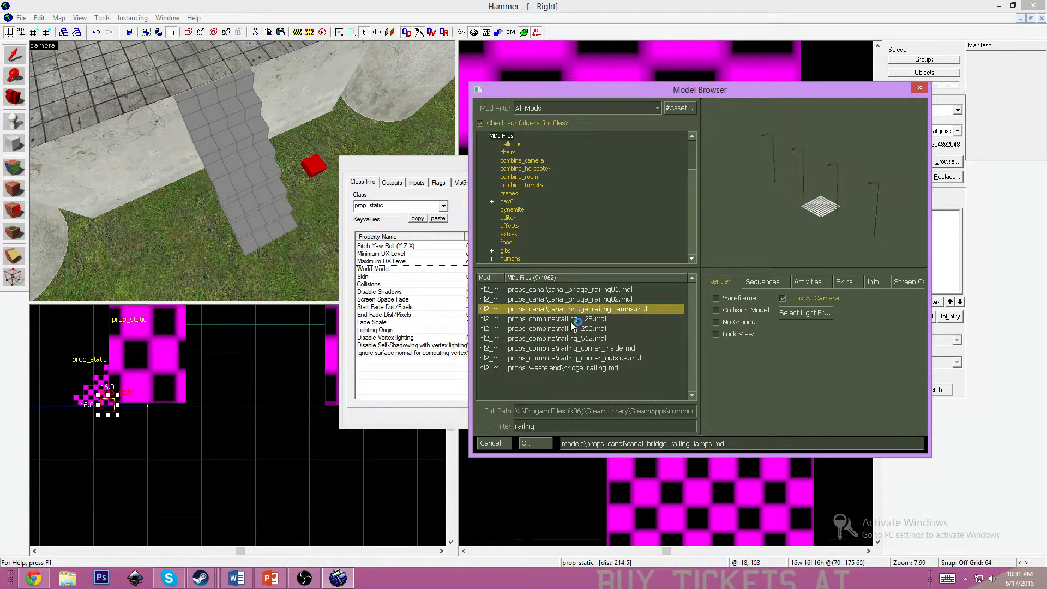
left_click(573, 319)
left_click(571, 329)
left_click(572, 339)
left_click(572, 348)
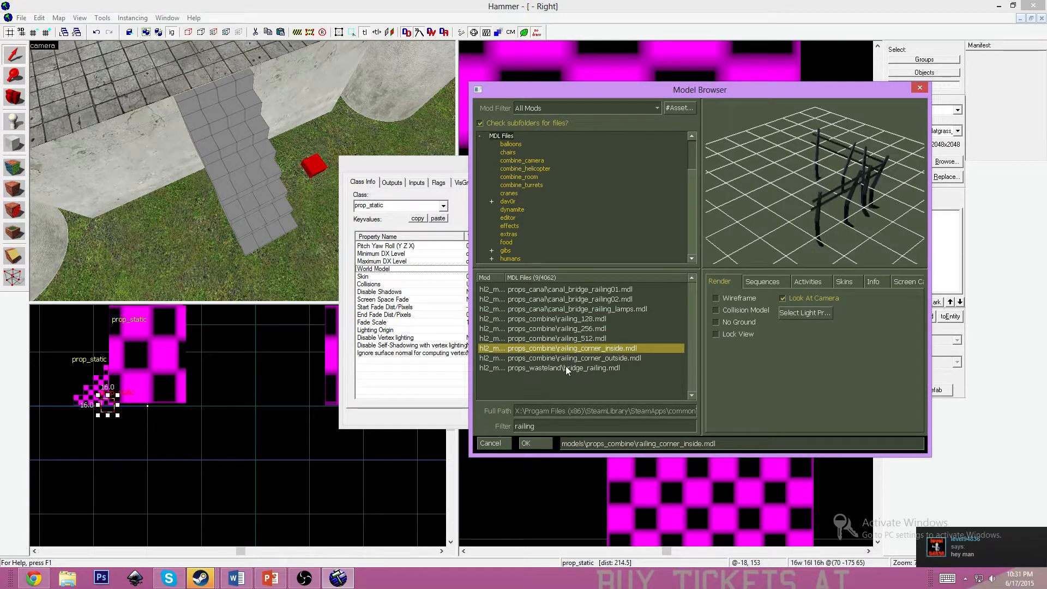
left_click(565, 358)
left_click(564, 368)
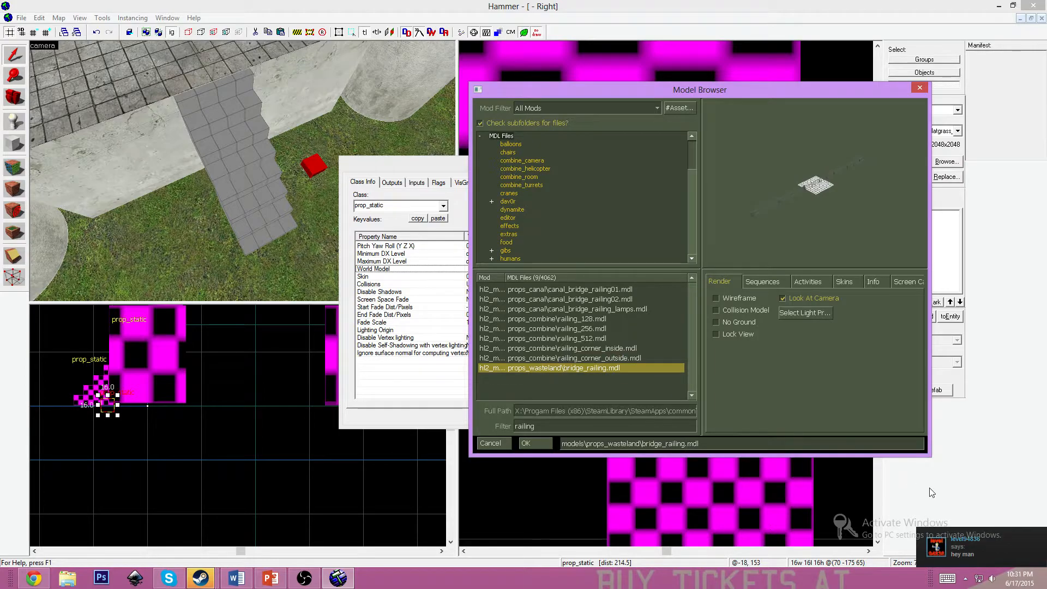
Reply in the Steam chat with "Hey", "Kinda streaming here", ":P" and the stream link, and return to the model browser
left_click(965, 546)
type("Hey")
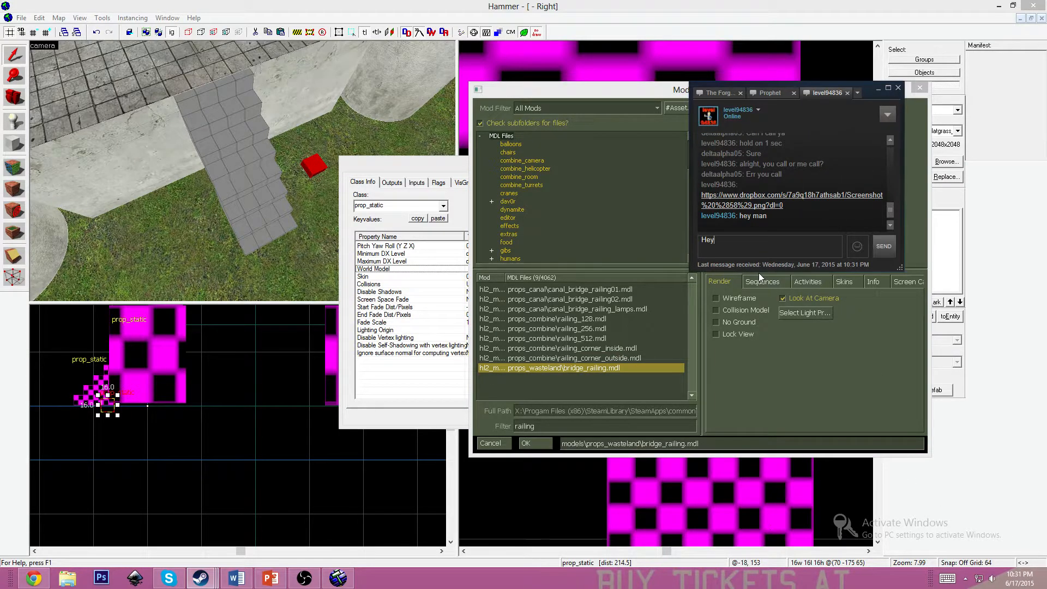
key("Return")
type("Kinda st")
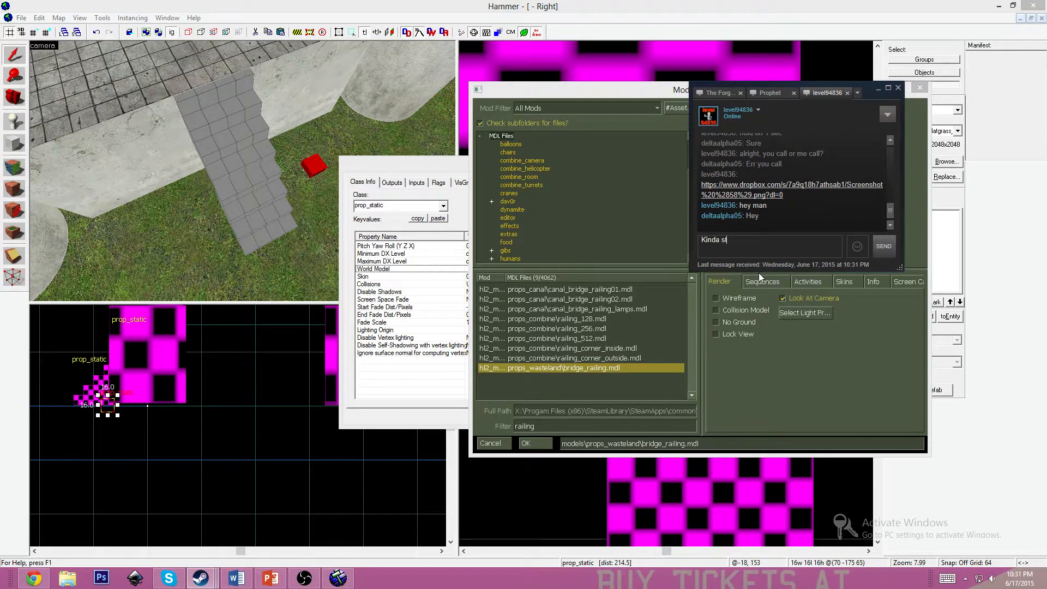
type("reaming here")
key("Return")
type(":P")
key("Return")
type("http://www.twitch.tv/willem567")
key("Return")
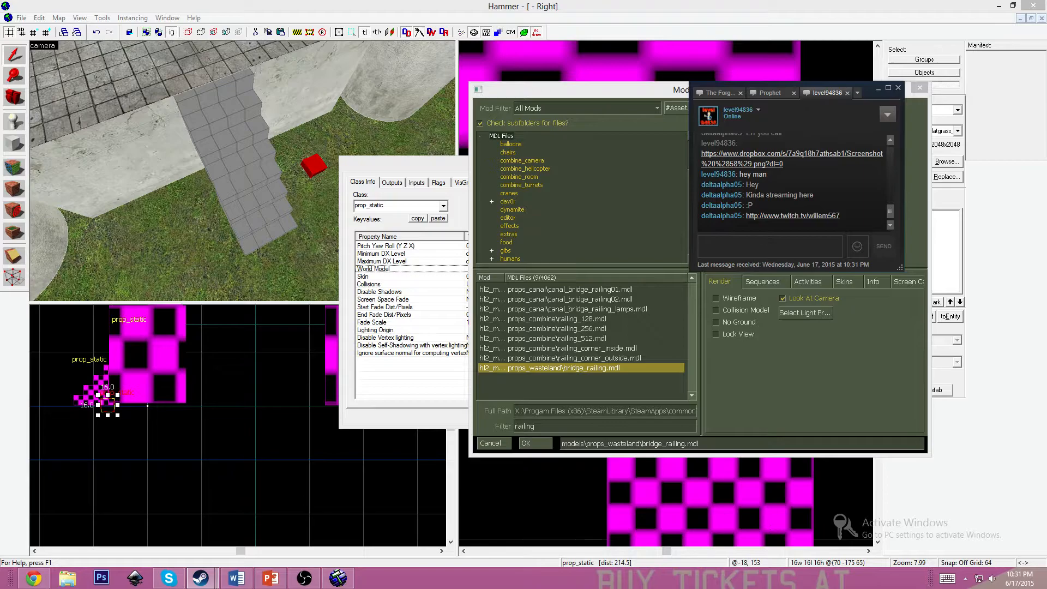
left_click(678, 245)
Compare the corner, bridge and 512 railing previews again and select props_combine\railing_256.mdl
left_click(570, 357)
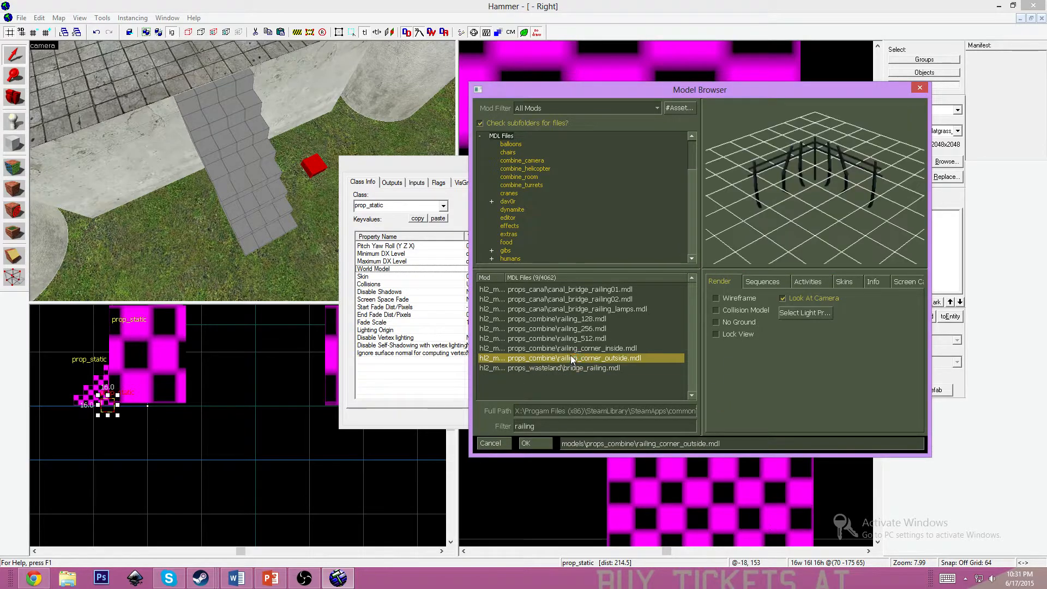
left_click(580, 369)
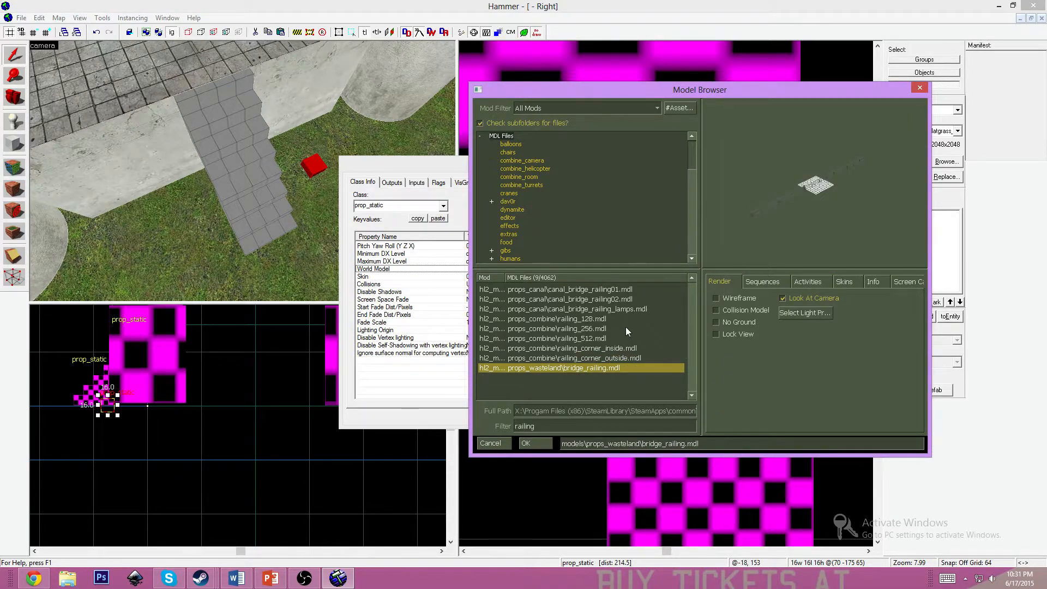
left_click(573, 357)
left_click(572, 348)
left_click(573, 338)
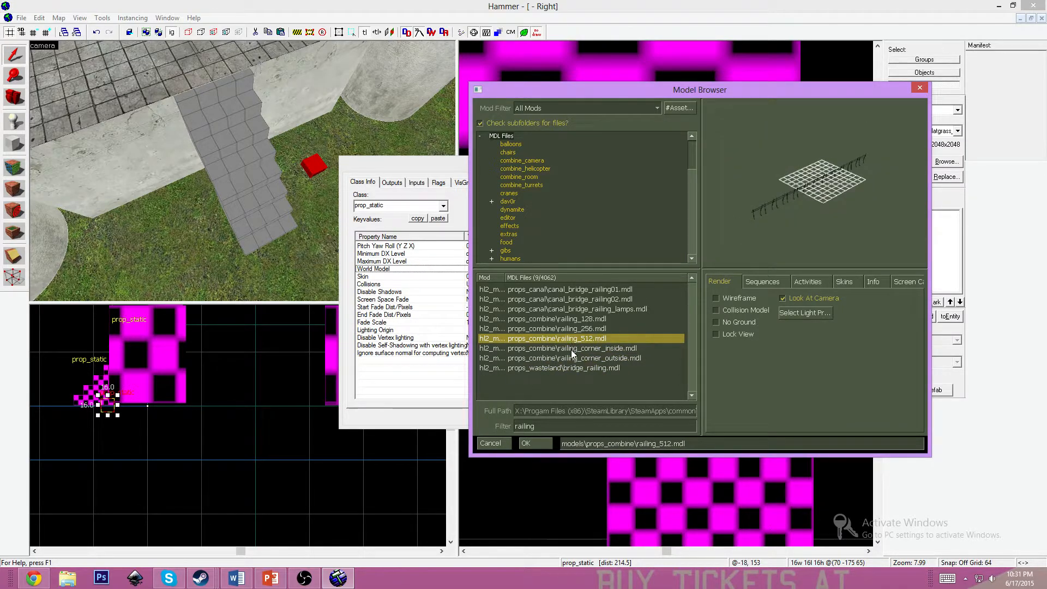
left_click(571, 329)
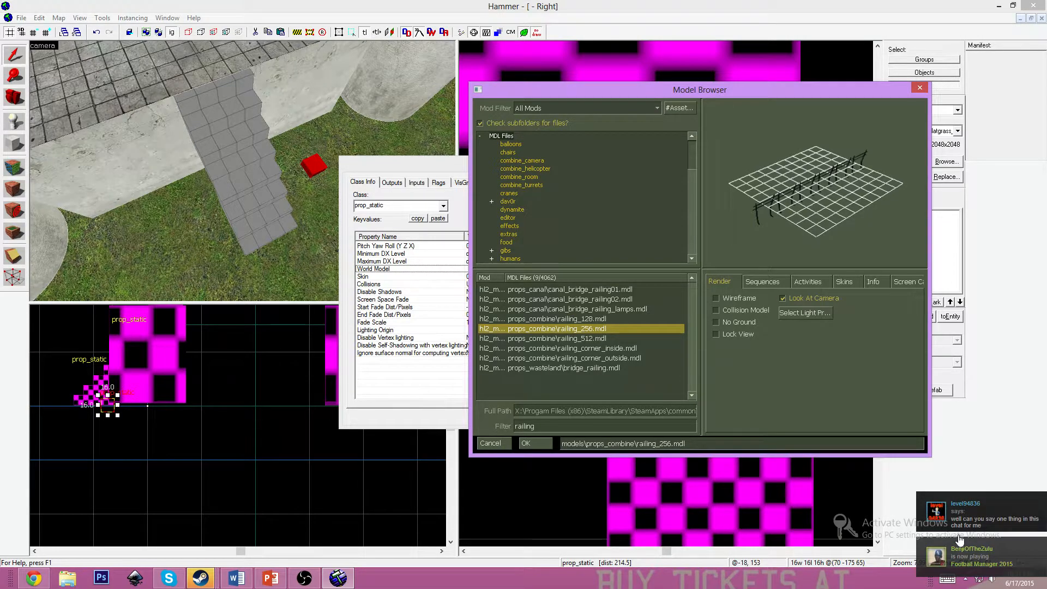
Open the new Steam chat message, answer "Sure" and return to the model browser
left_click(960, 513)
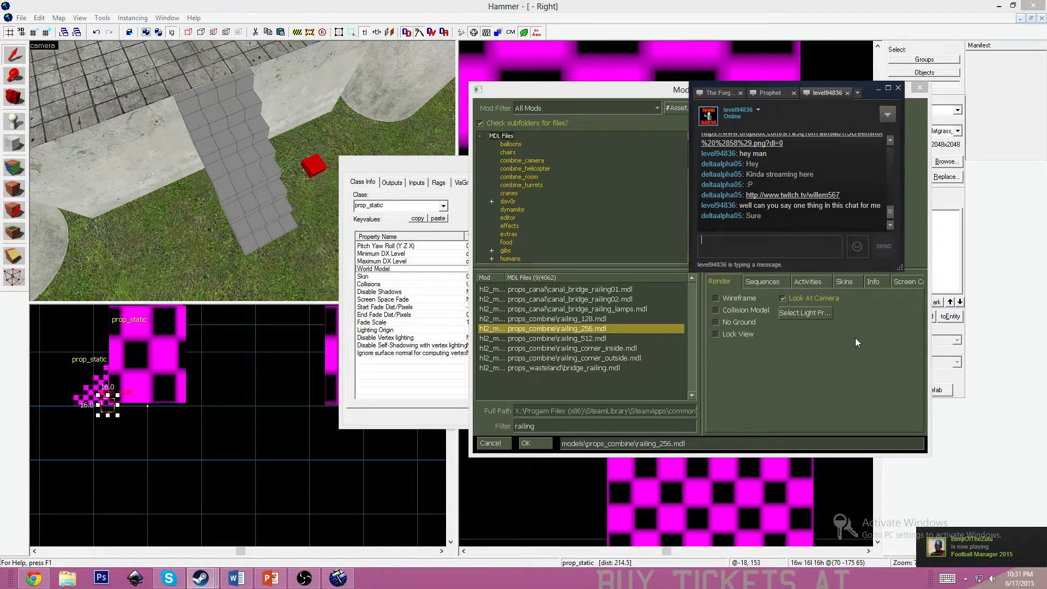
left_click(795, 388)
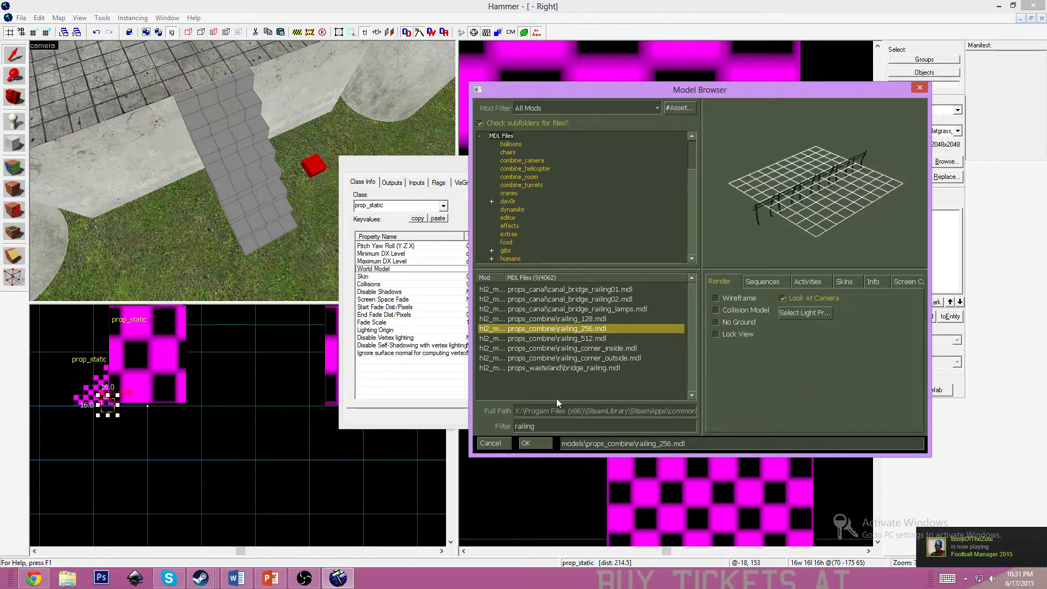
Set the railing prop's world model to props_combine\railing_128.mdl and apply it
left_click(535, 443)
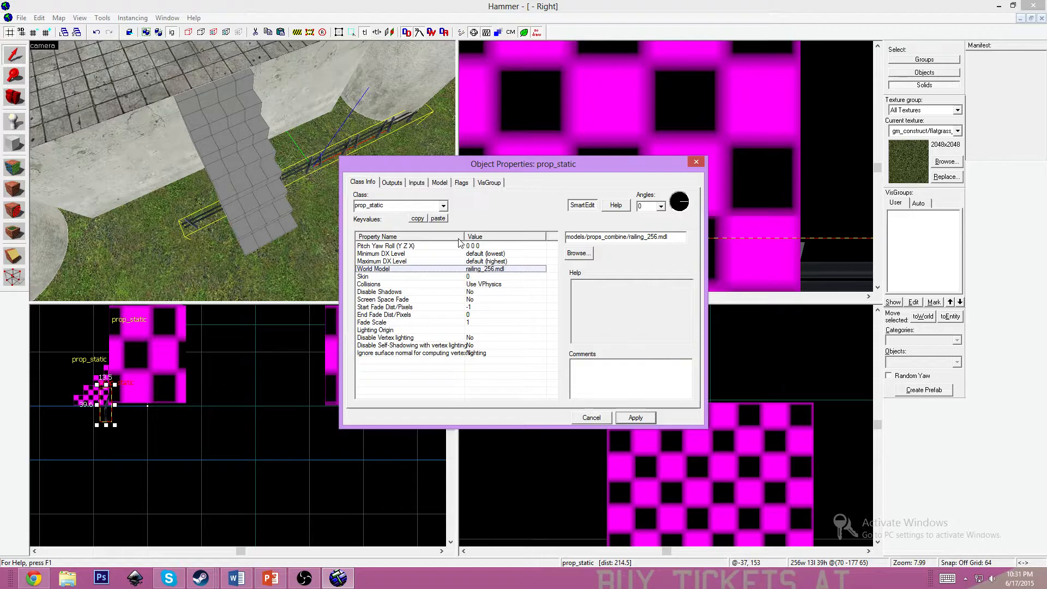
left_click(578, 252)
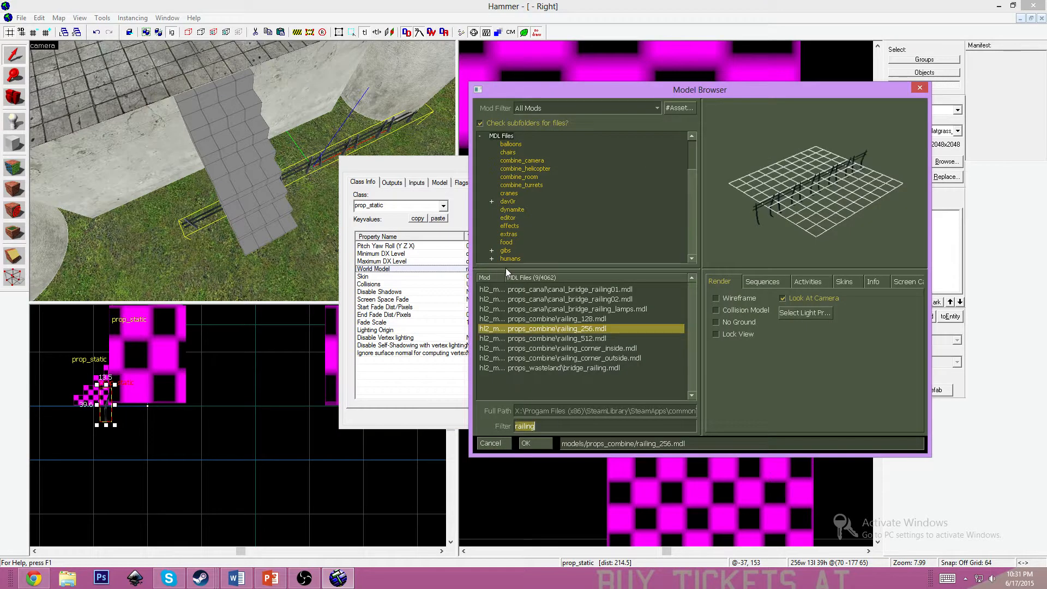
left_click(561, 319)
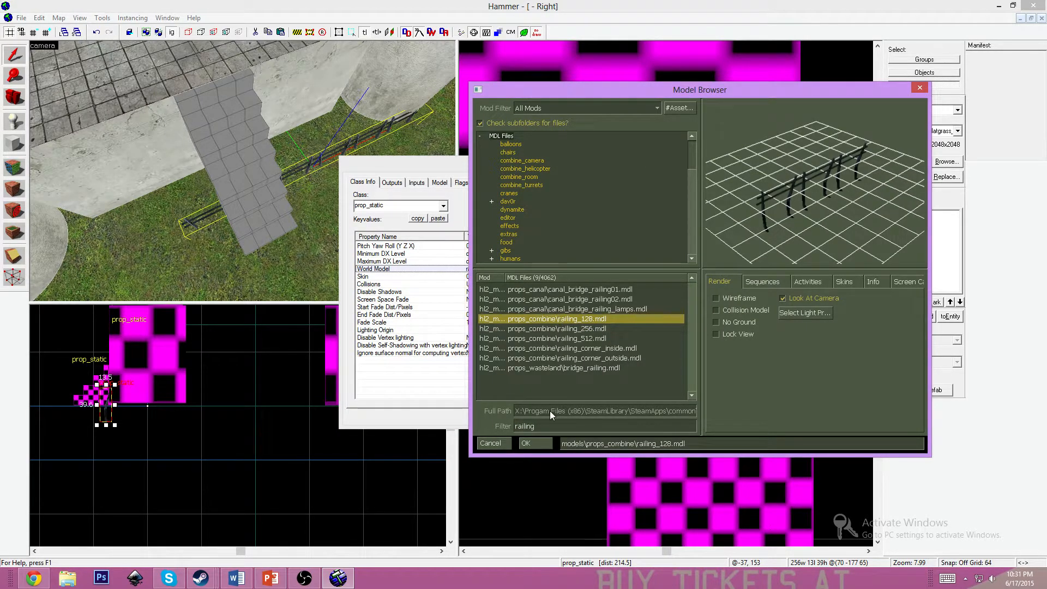
left_click(537, 442)
left_click(638, 419)
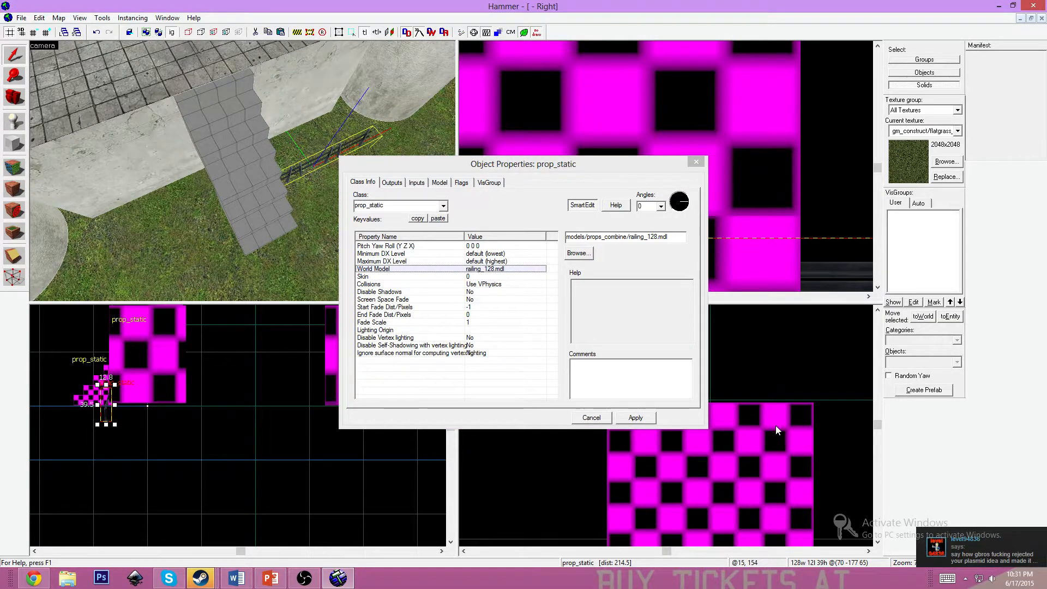
Answer the new Steam chat message with "Ill discuss later" and close the railing prop's properties
left_click(1005, 553)
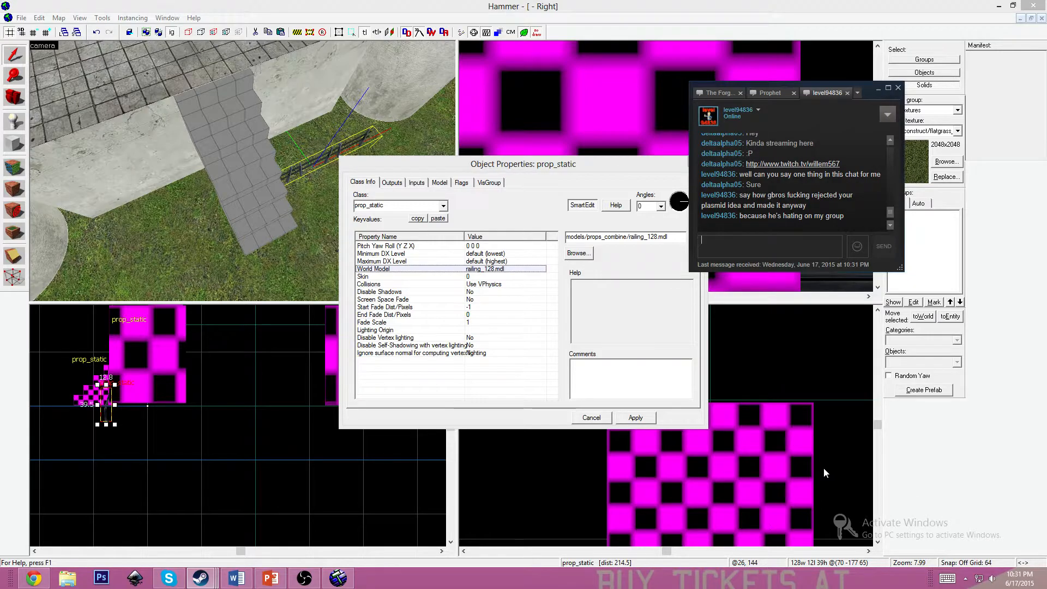
left_click(766, 249)
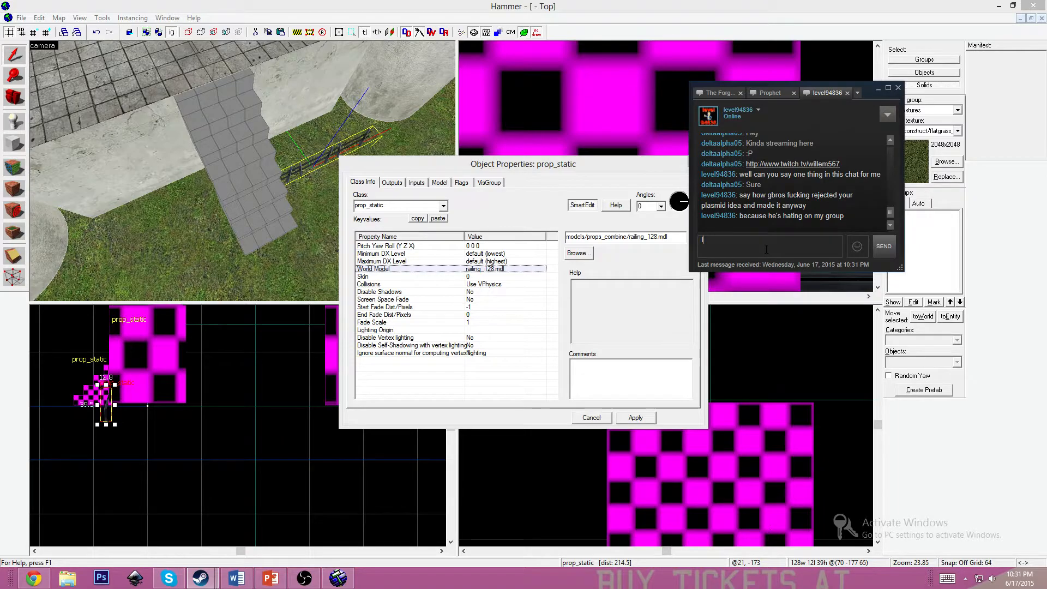
type("Ill discuss later")
key("Return")
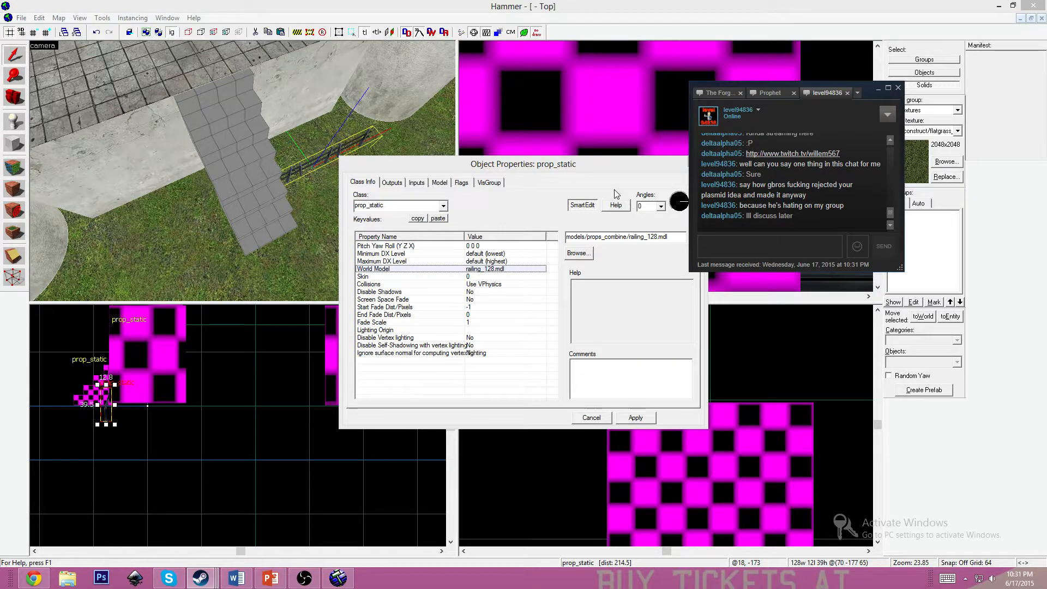
left_click(609, 176)
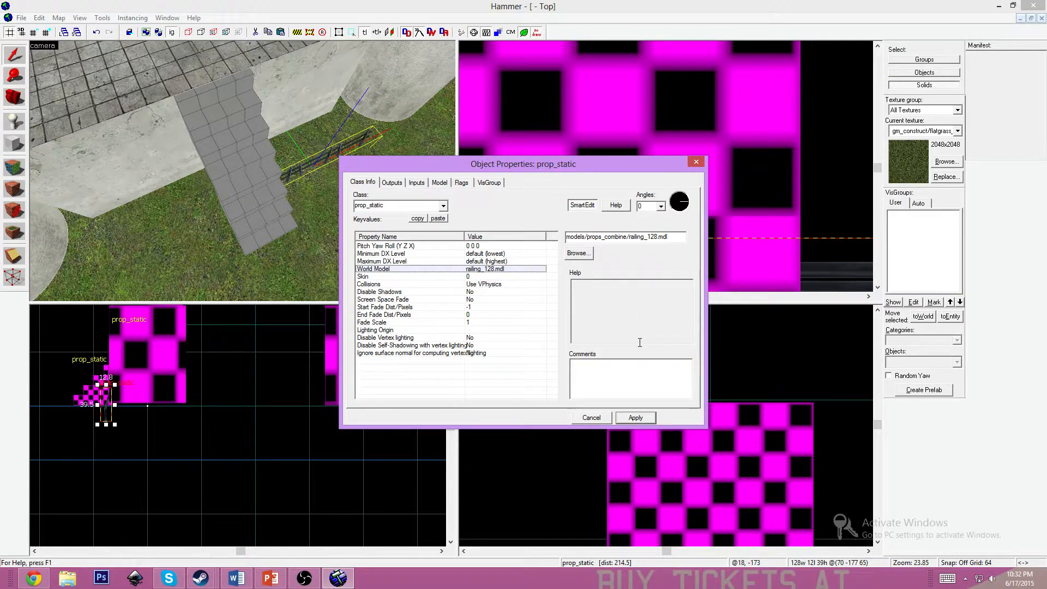
left_click(698, 165)
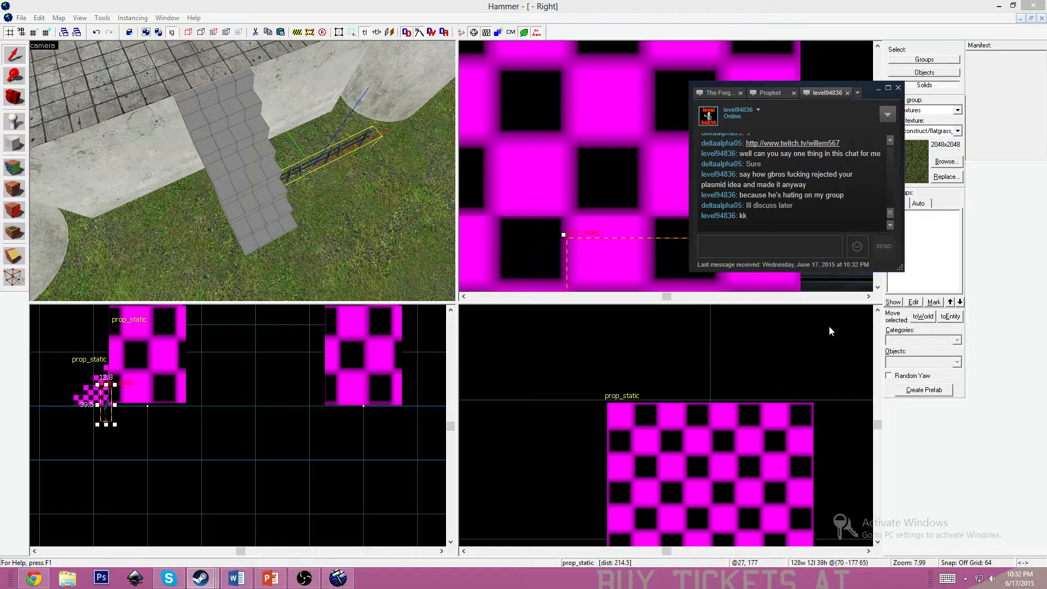
Send the stream link, "Making stufff in Hammer" and "Talk in like 20 mins" in the Steam chat, and return to Hammer
type("Making stufff in Hammer")
key("Return")
type("Talk in like 20 min")
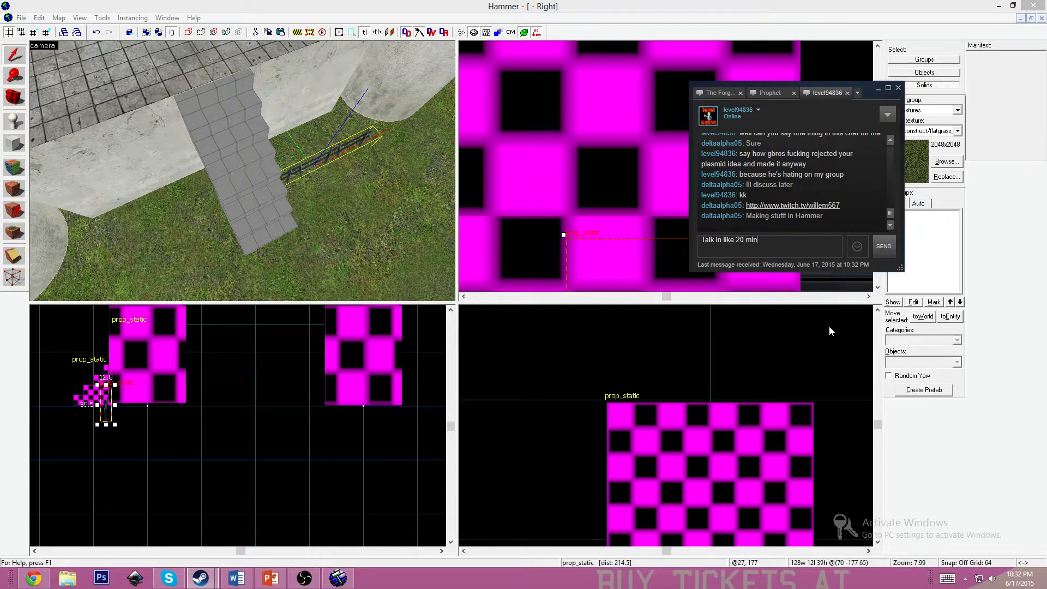
key("Return")
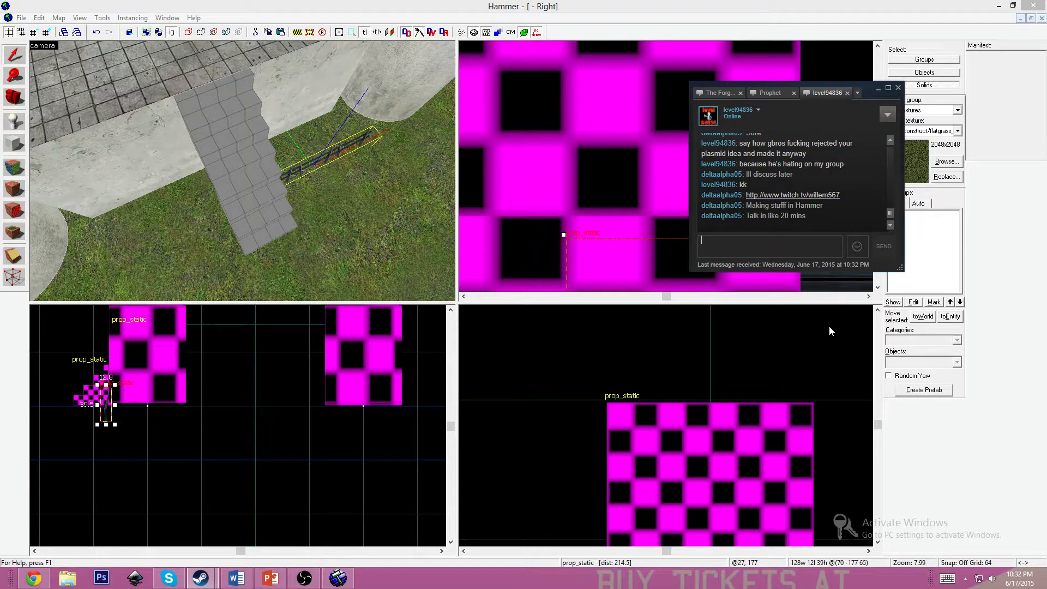
left_click(290, 76)
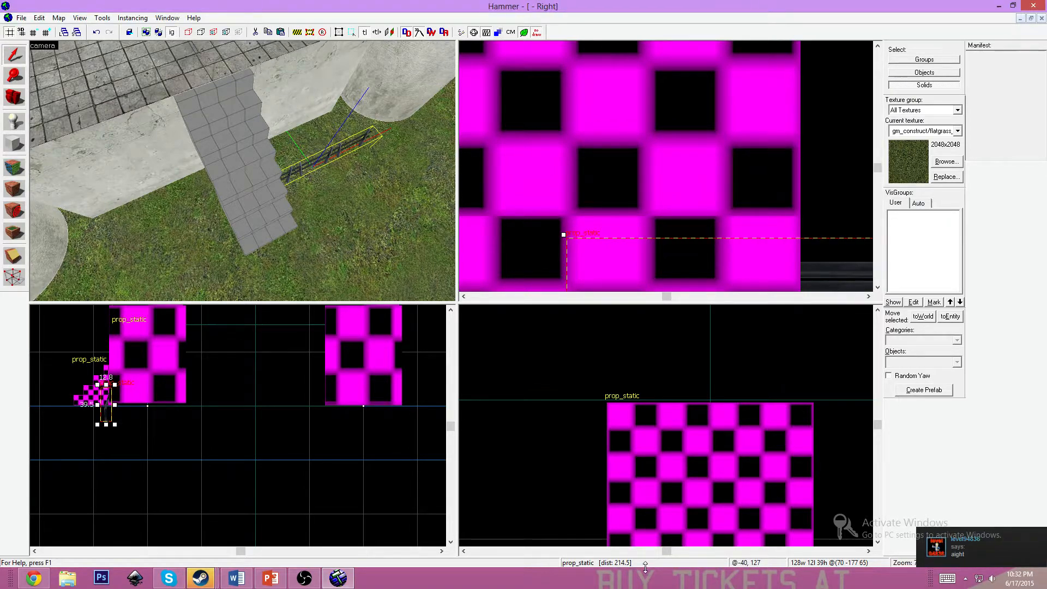
Move the railing prop up out of the ground so that it stands at ground level beside the lower stair flight
scroll(103, 409, "up", 4)
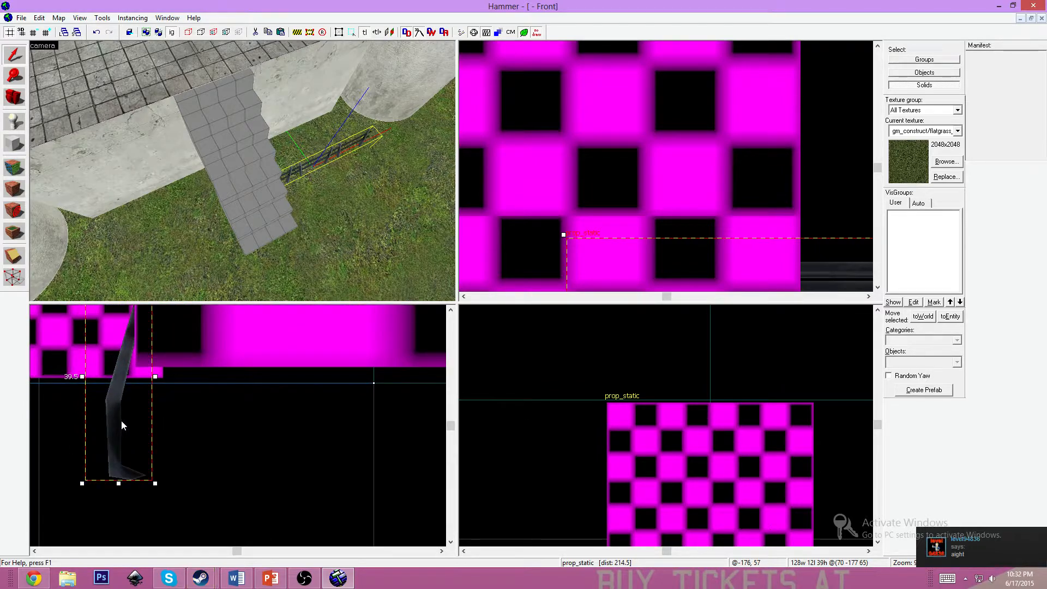
left_click_drag(111, 428, 109, 388)
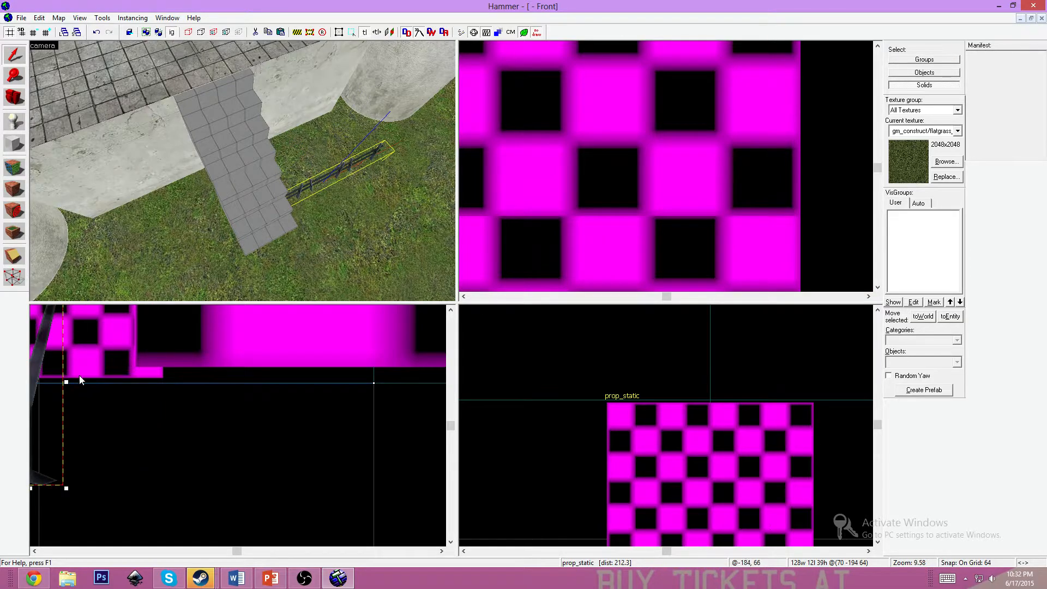
scroll(79, 381, "down", 7)
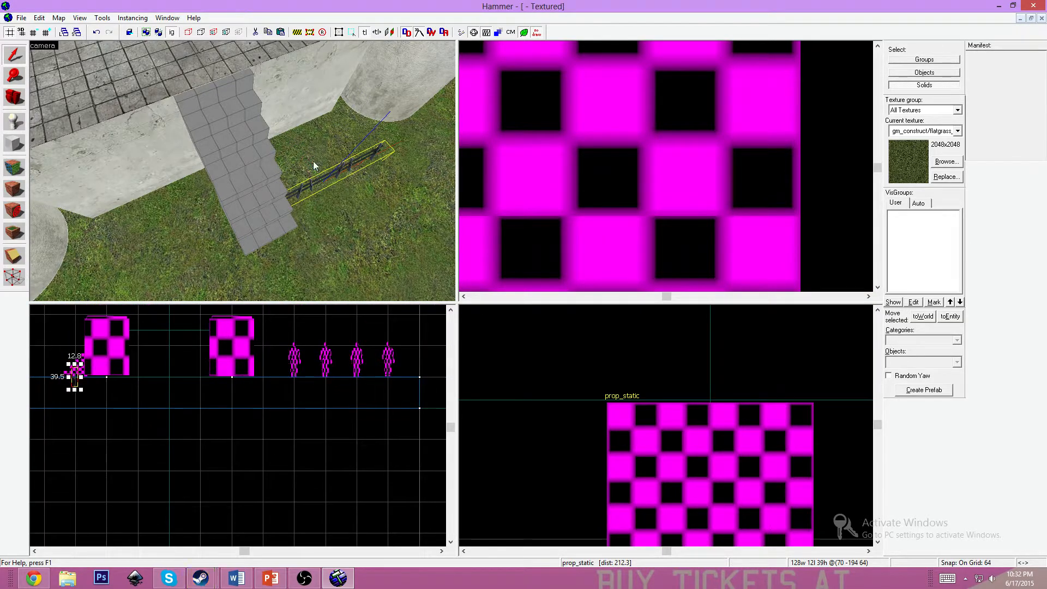
scroll(603, 371, "down", 5)
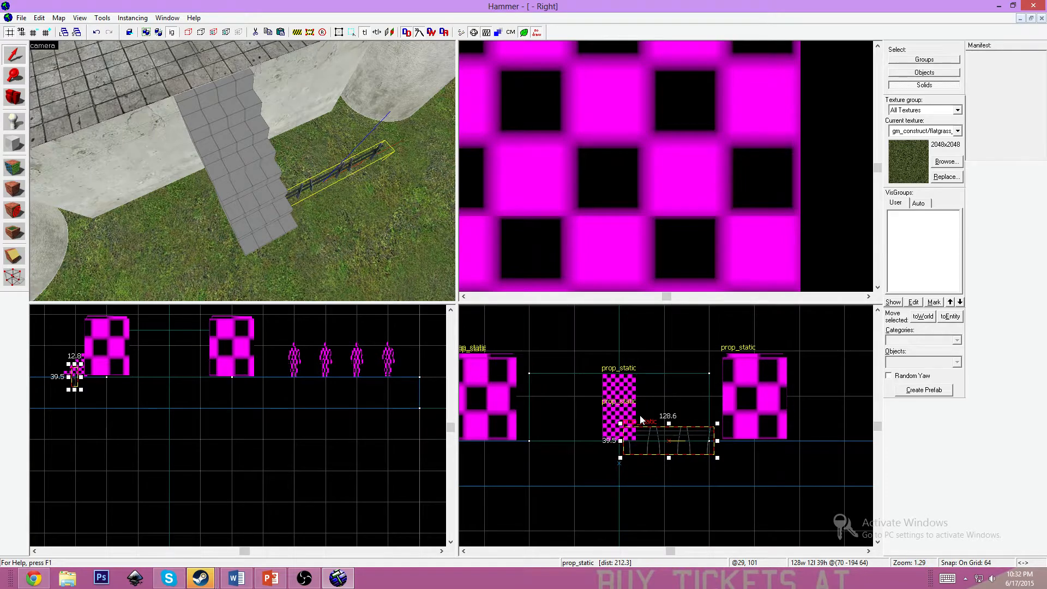
left_click_drag(641, 419, 636, 375, "alt")
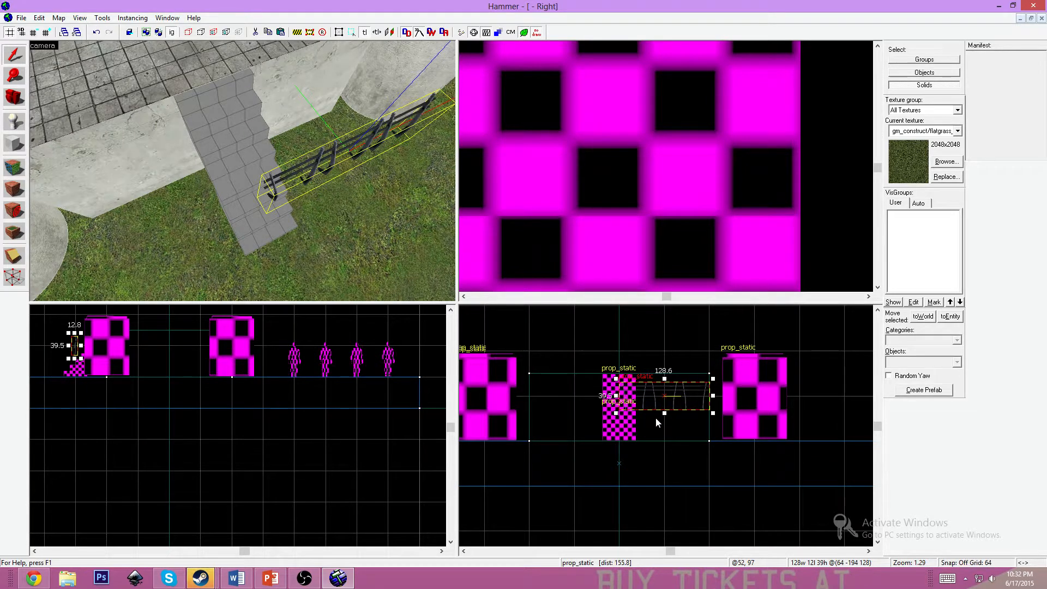
left_click_drag(674, 398, 677, 422, "shift")
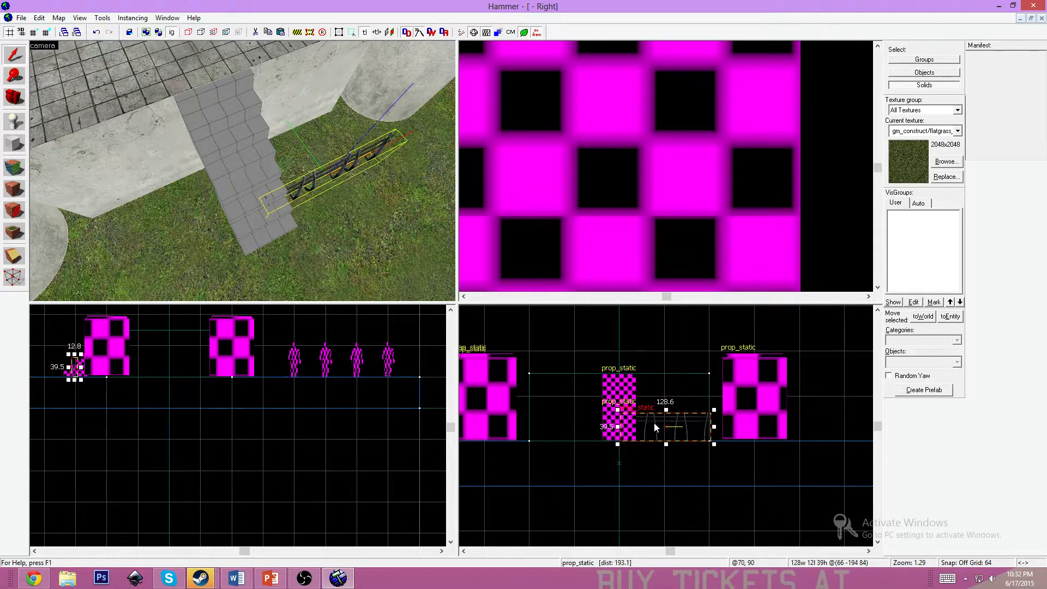
key("z")
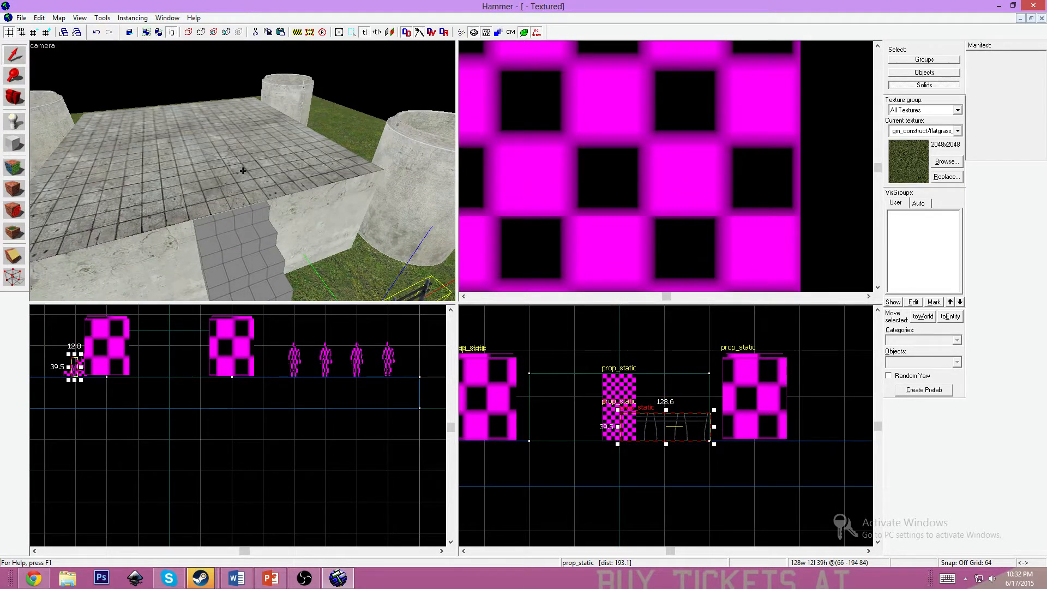
key("z")
Rotate the railing 90 degrees in the top view and place it along the side of the staircase
scroll(535, 139, "down", 1)
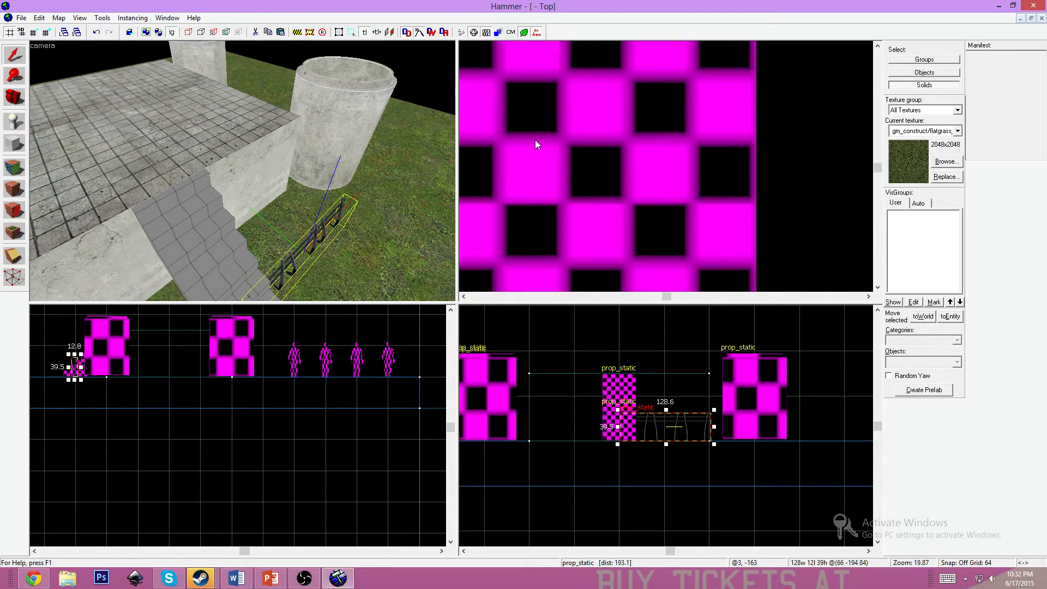
scroll(534, 140, "down", 4)
scroll(570, 176, "down", 1)
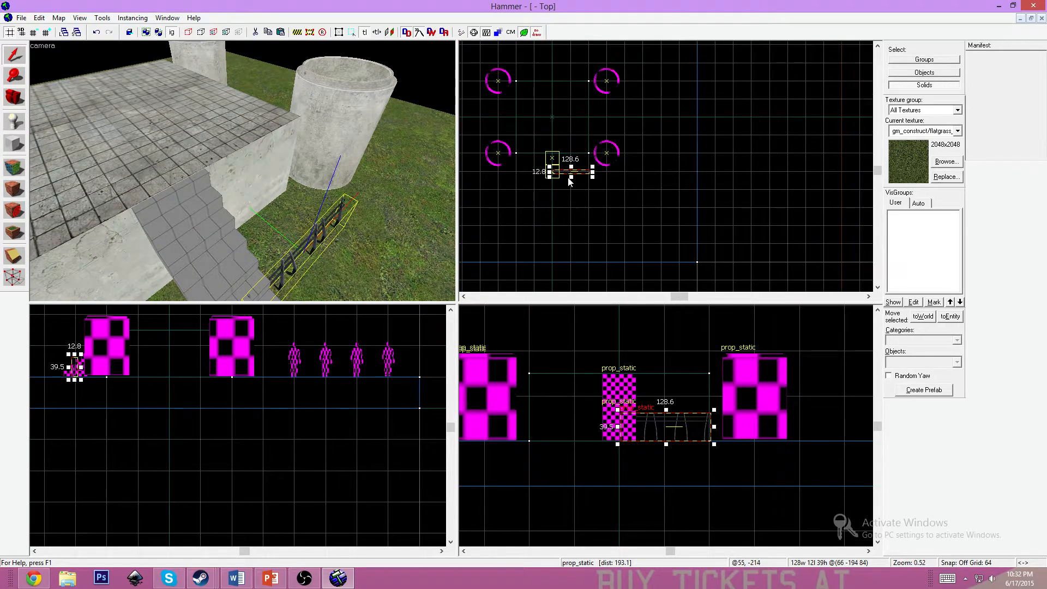
scroll(569, 176, "up", 3)
left_click(570, 170)
left_click_drag(624, 163, 573, 111)
left_click(579, 177)
left_click_drag(579, 177, 551, 163)
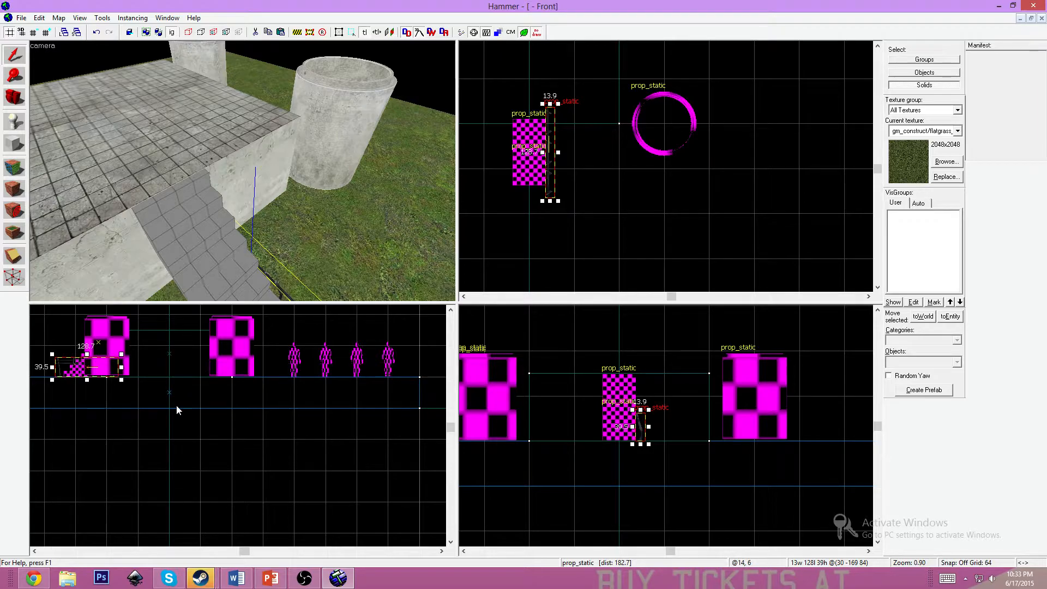
Tilt the railing in the front view to follow the staircase's slope and move it up along the steps
left_click(104, 375)
scroll(44, 369, "up", 5)
scroll(224, 355, "down", 1)
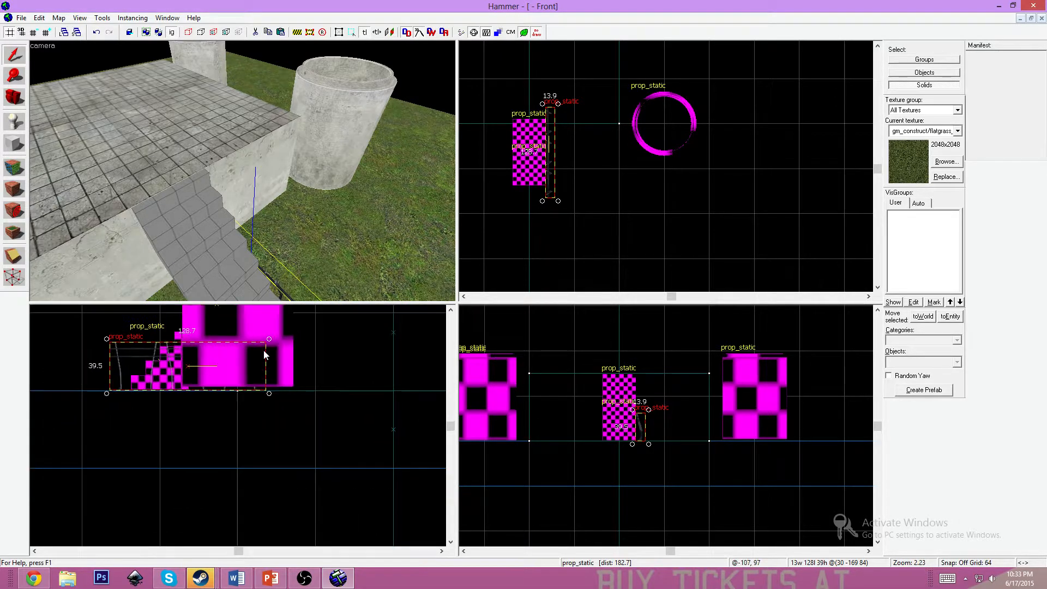
scroll(264, 347, "down", 1)
left_click_drag(269, 341, 242, 321)
left_click_drag(195, 374, 179, 355)
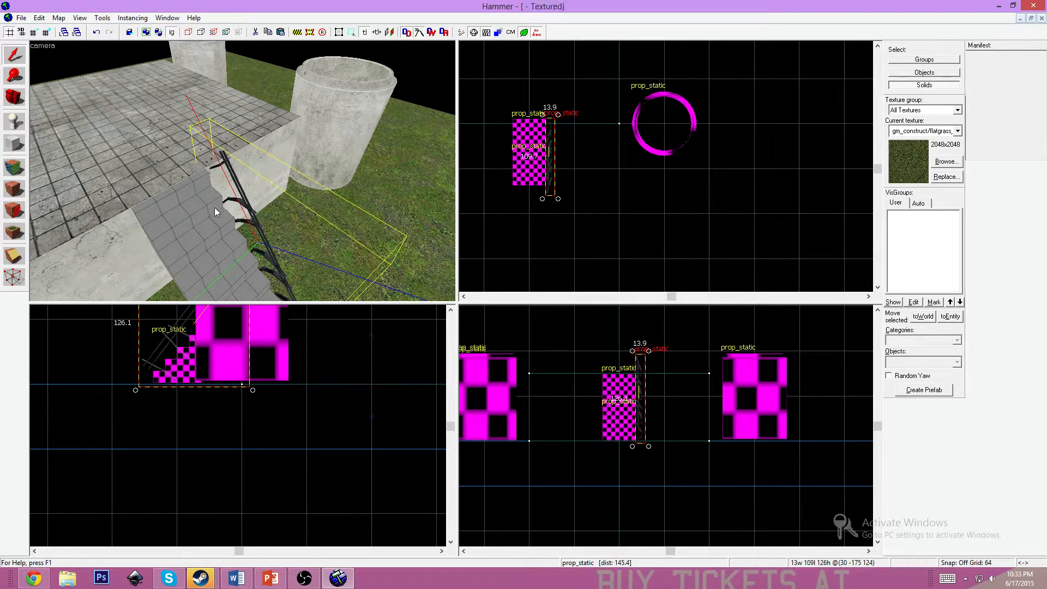
Shift the tilted railing about 5 units sideways in the top view so its posts meet the stair edge
key("z")
key("d")
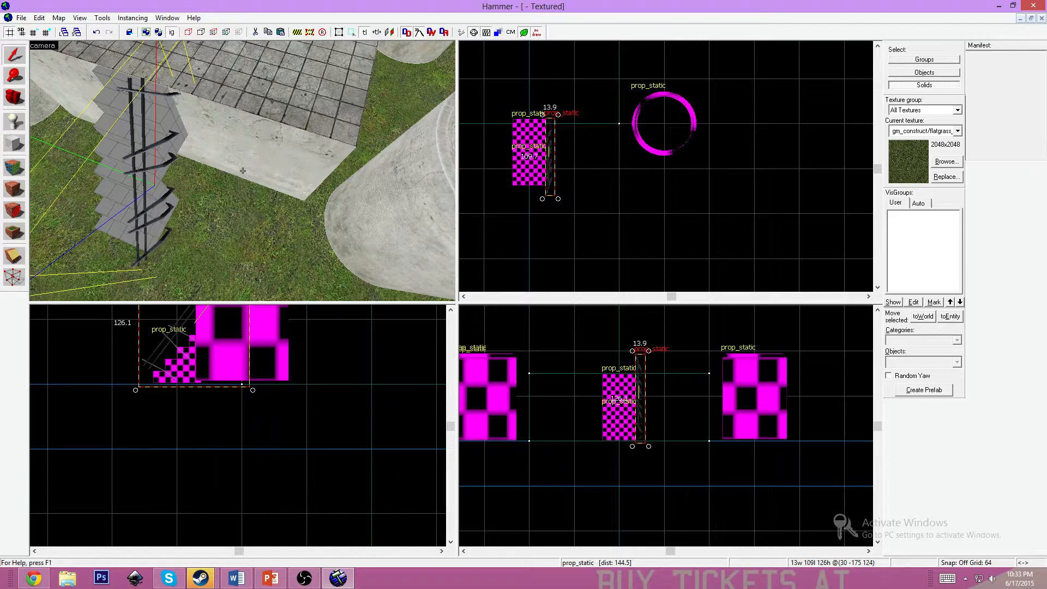
key("w")
key("a")
key("z")
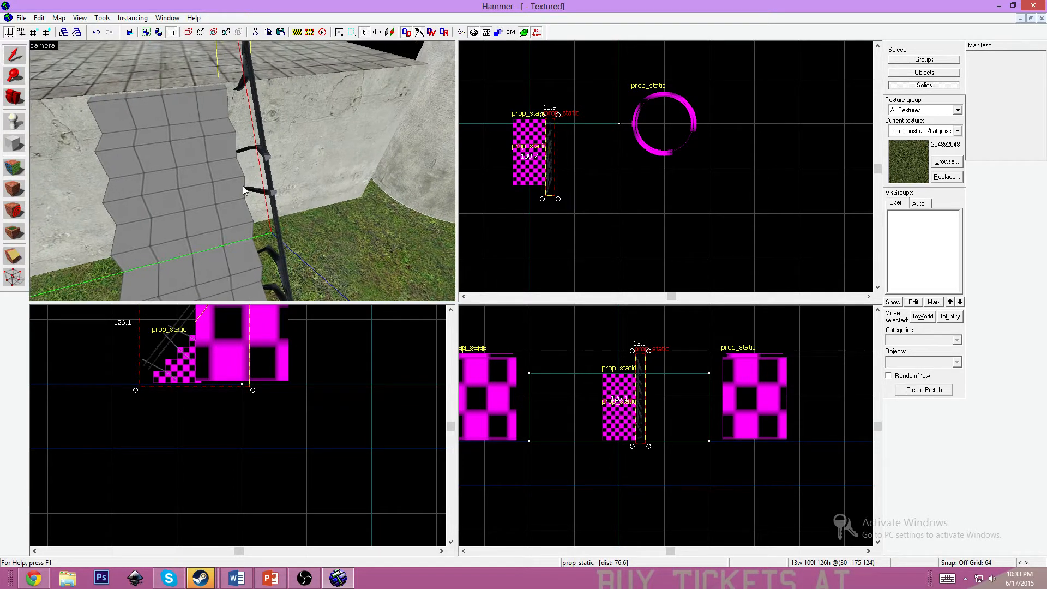
scroll(551, 168, "up", 5)
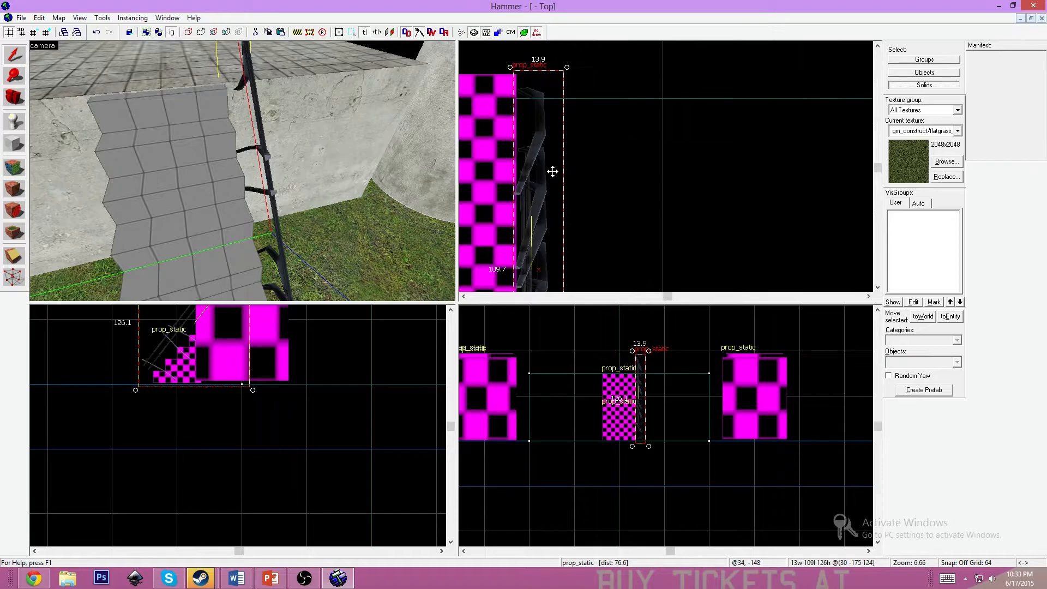
left_click(544, 165)
left_click_drag(544, 166, 530, 164)
Examine in the 3D view how the railing fits against the steps and the platform edge
scroll(321, 145, "down", 10)
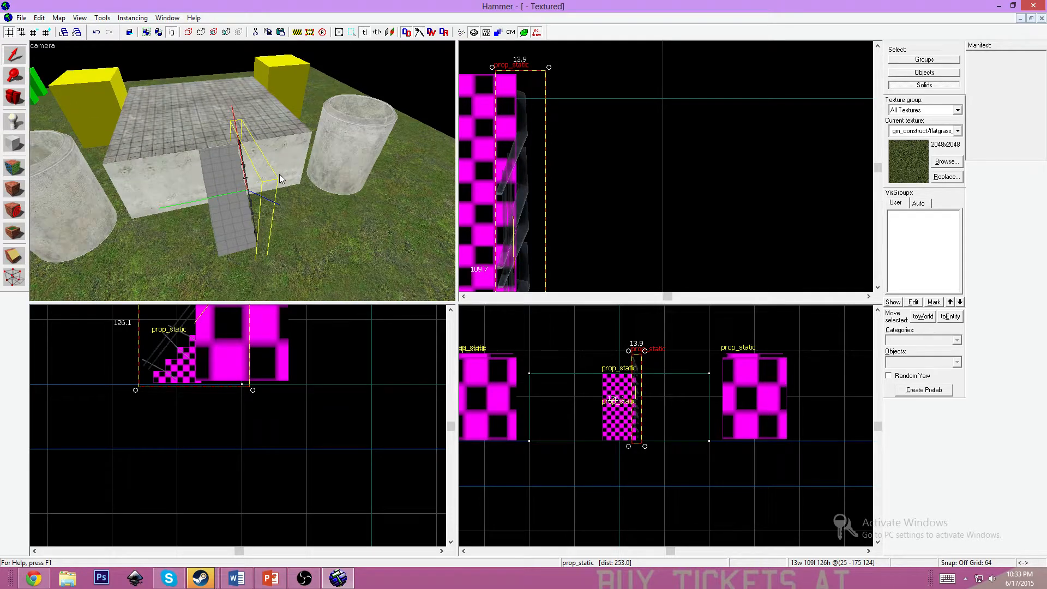
scroll(216, 199, "up", 5)
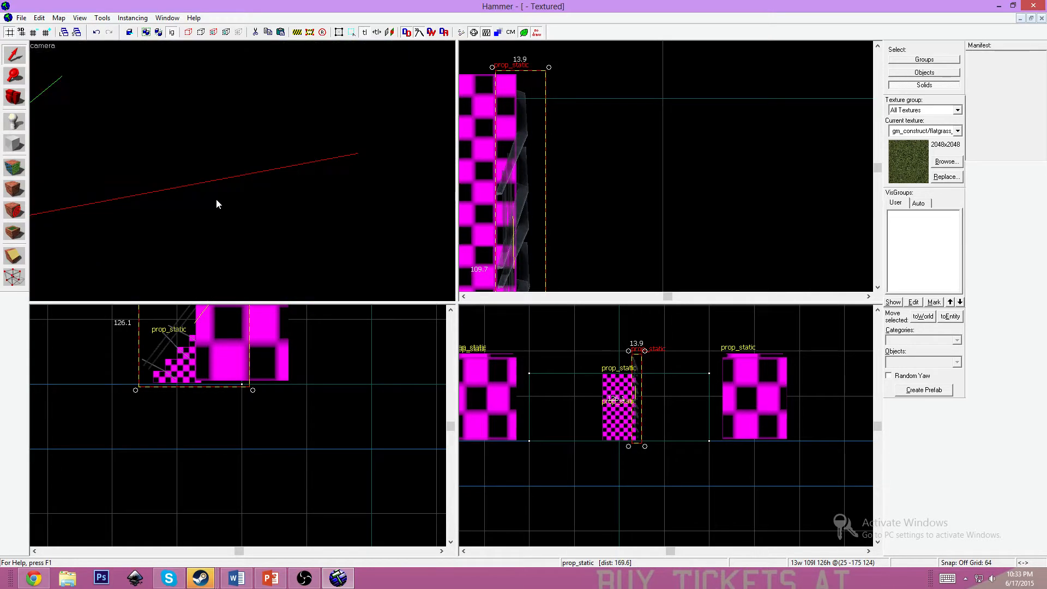
key("z")
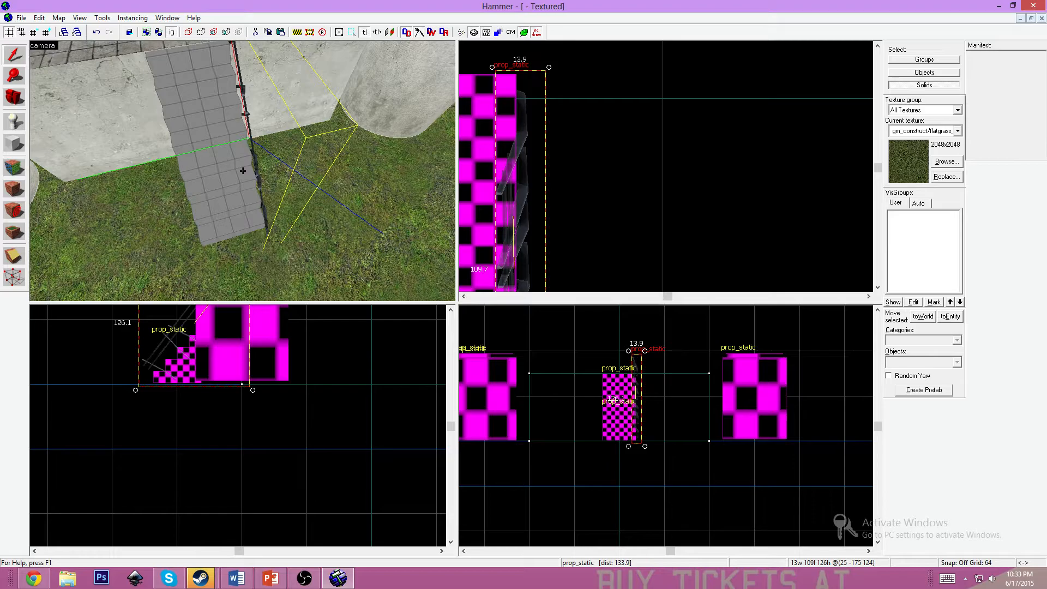
key("w")
key("a")
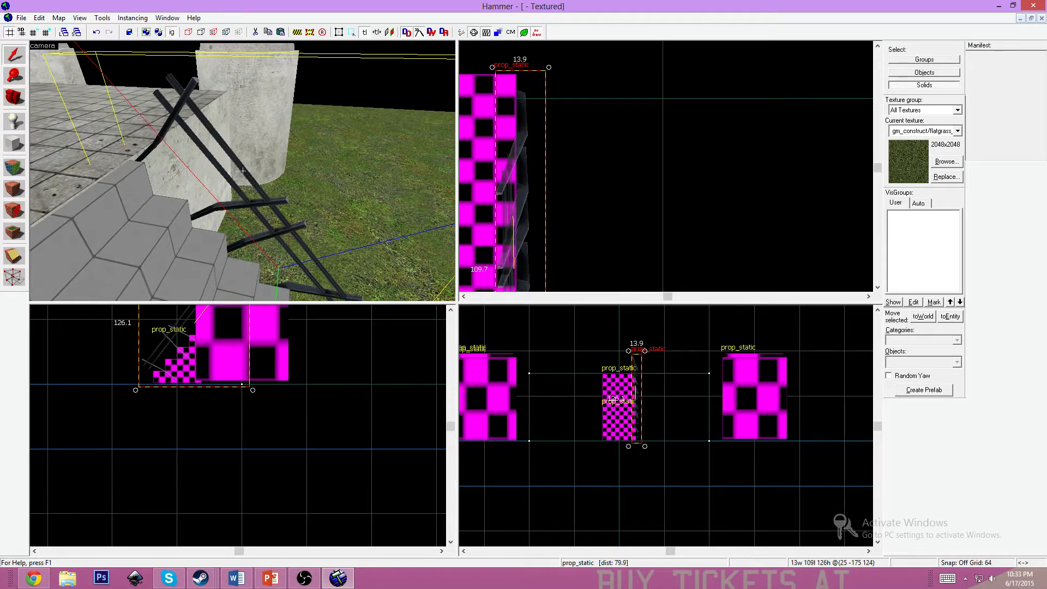
key("z")
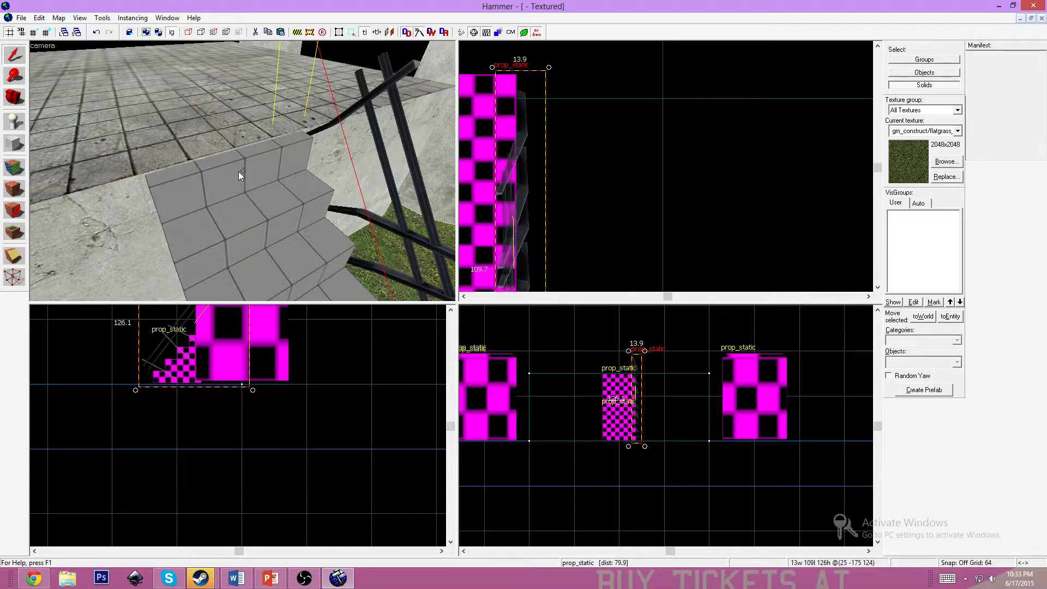
Switch to the Twitch stream page in Chrome and send "No worries" in its chat
key("alt+Tab")
left_click(910, 529)
type("Npo")
key("BackSpace")
key("BackSpace")
type("o worri")
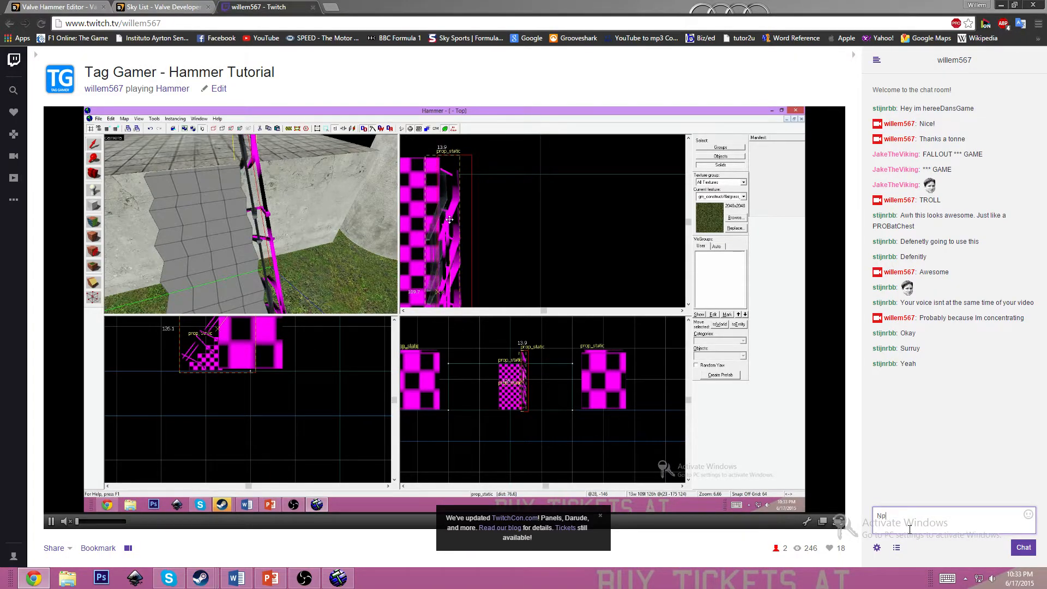
type("e")
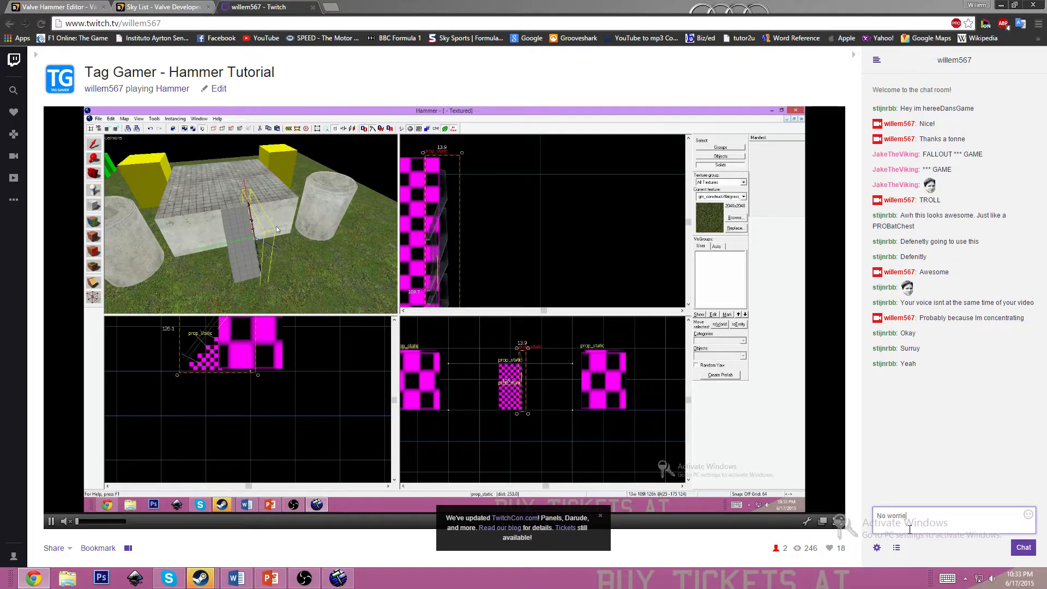
type("s")
key("Return")
mouse_move(200, 577)
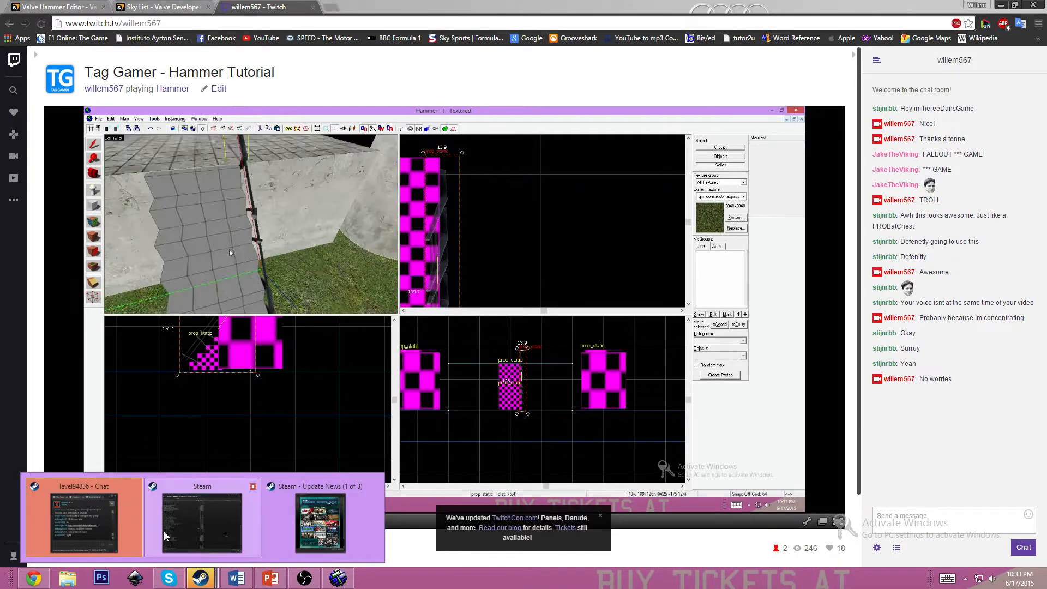
Check the open Steam chat conversation for new messages and switch back to Hammer
left_click(82, 524)
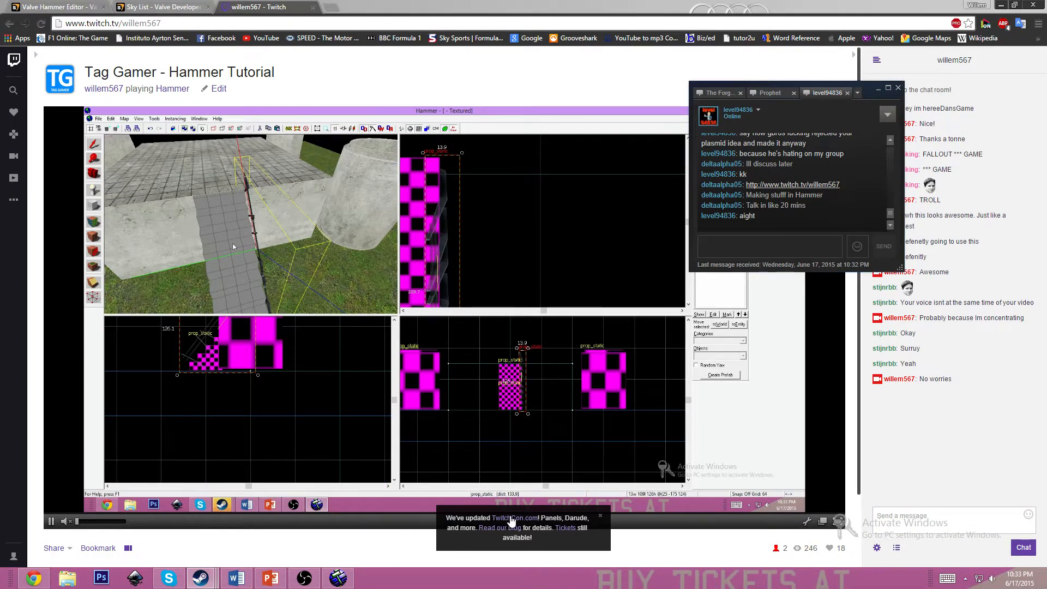
left_click(338, 578)
key("z")
key("w")
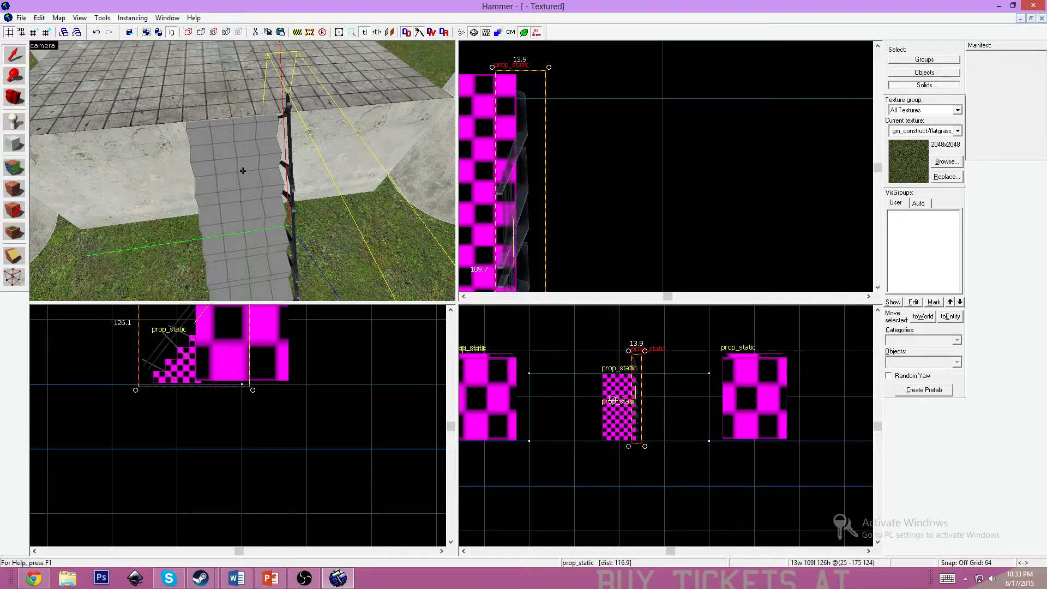
key("z")
Paste a copy of the tilted railing in the top view and place it along the staircase's opposite long side
left_click(114, 360)
scroll(494, 210, "down", 8)
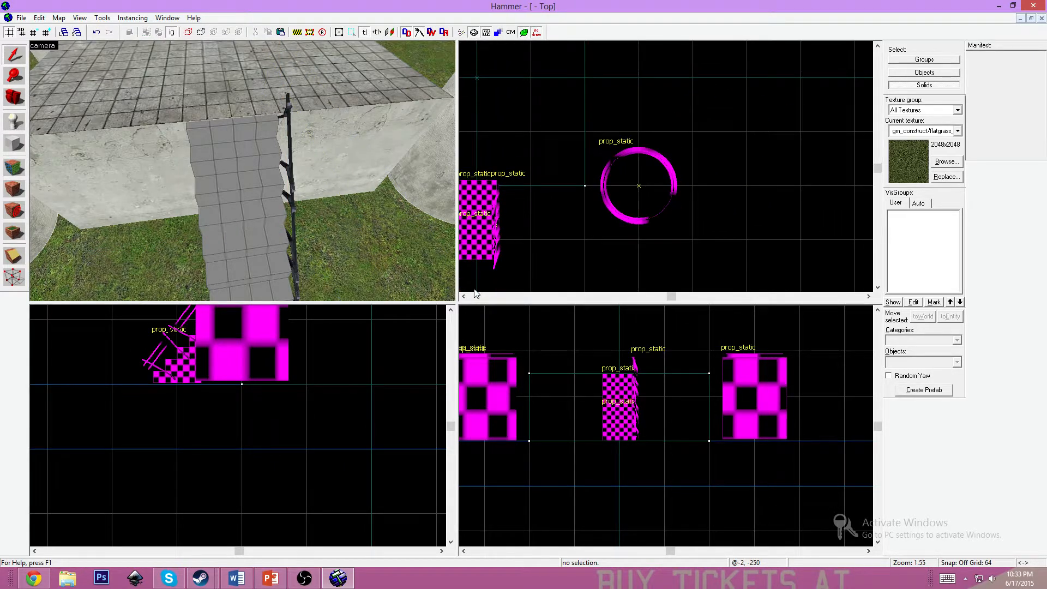
right_click(534, 204)
left_click(545, 210)
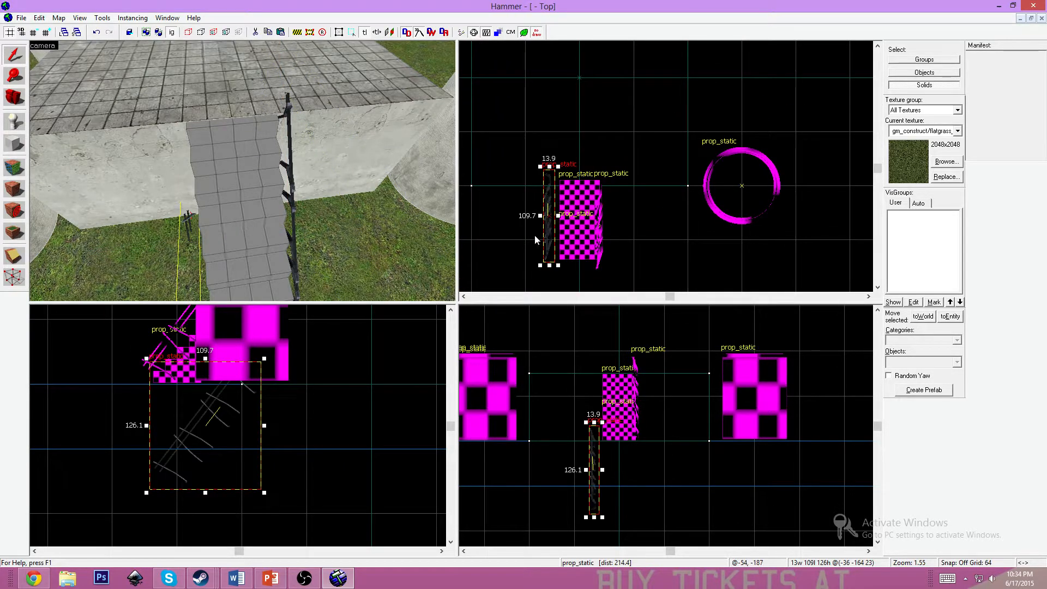
left_click_drag(549, 246, 558, 250)
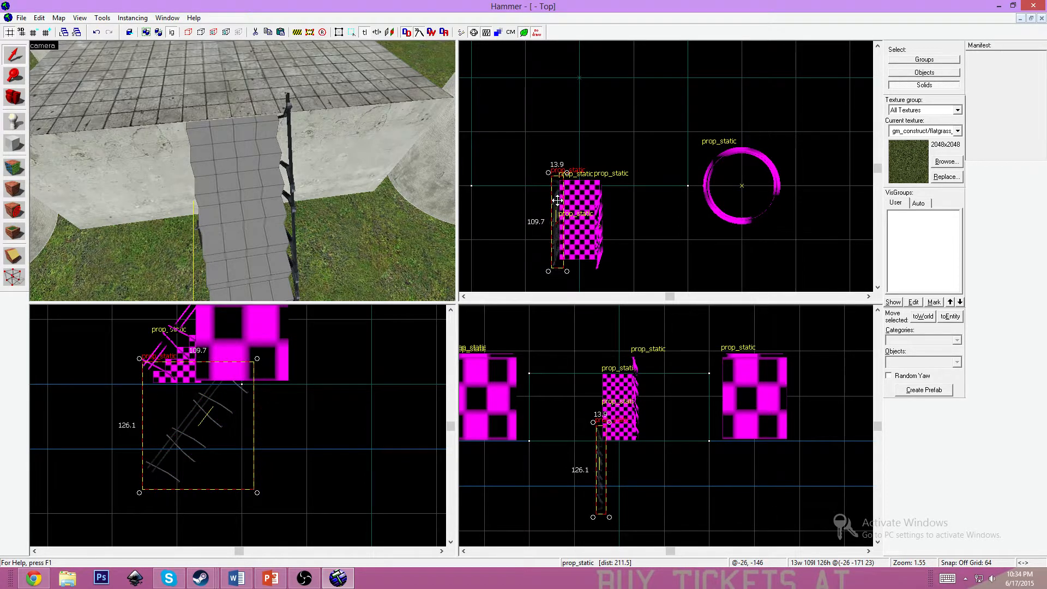
Rotate the copied railing half a turn in the top view and raise it about 103 units to stair height in the front view
left_click_drag(565, 172, 551, 274)
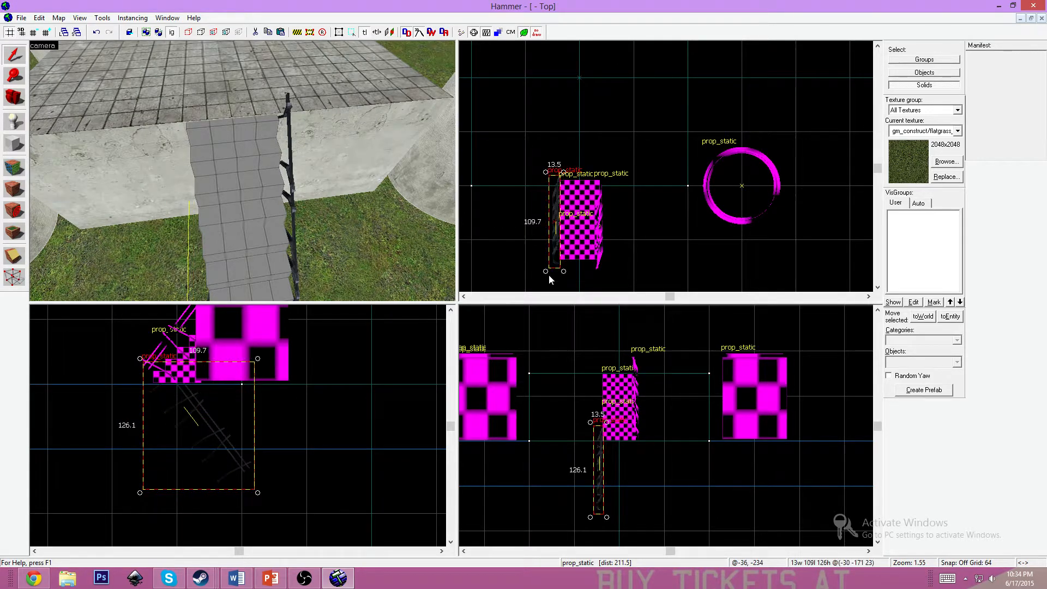
scroll(548, 221, "up", 7)
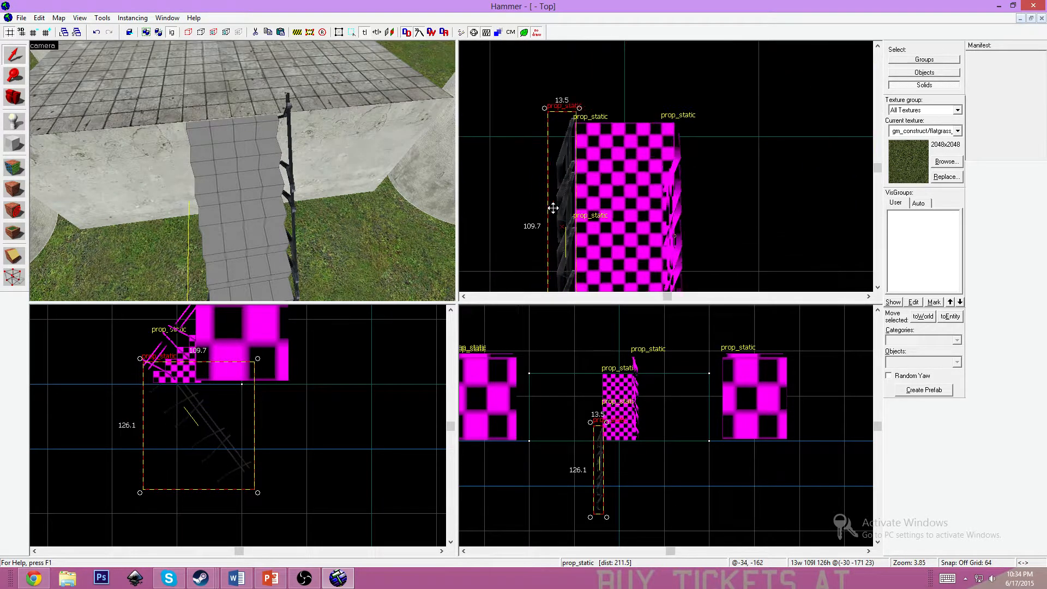
scroll(579, 218, "down", 3)
scroll(579, 218, "down", 2)
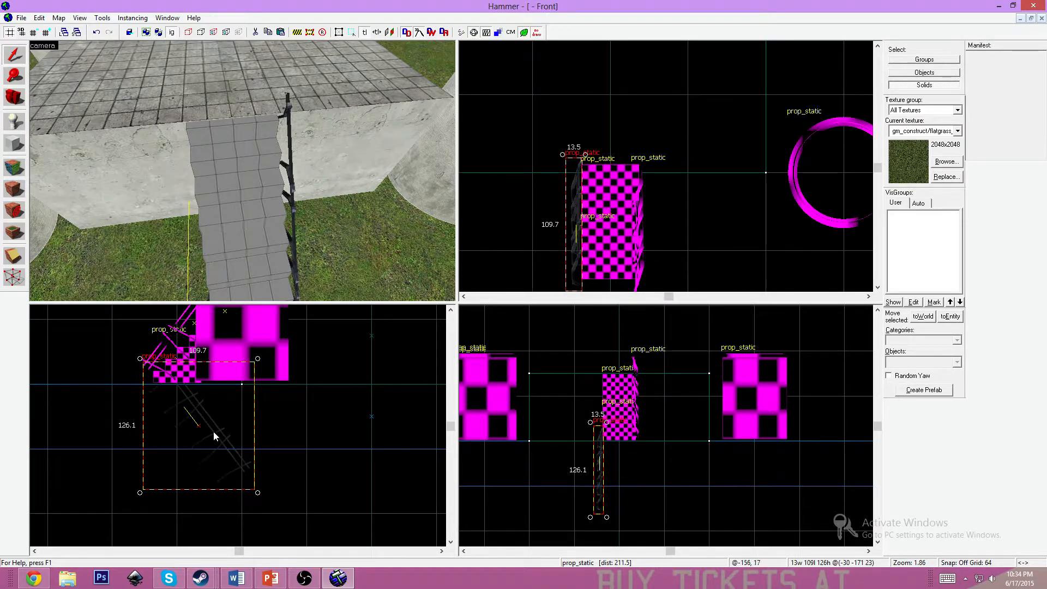
left_click_drag(212, 433, 213, 328)
Rotate the copied railing in the front view until it follows the staircase's slope like the first railing
key("z")
key("d")
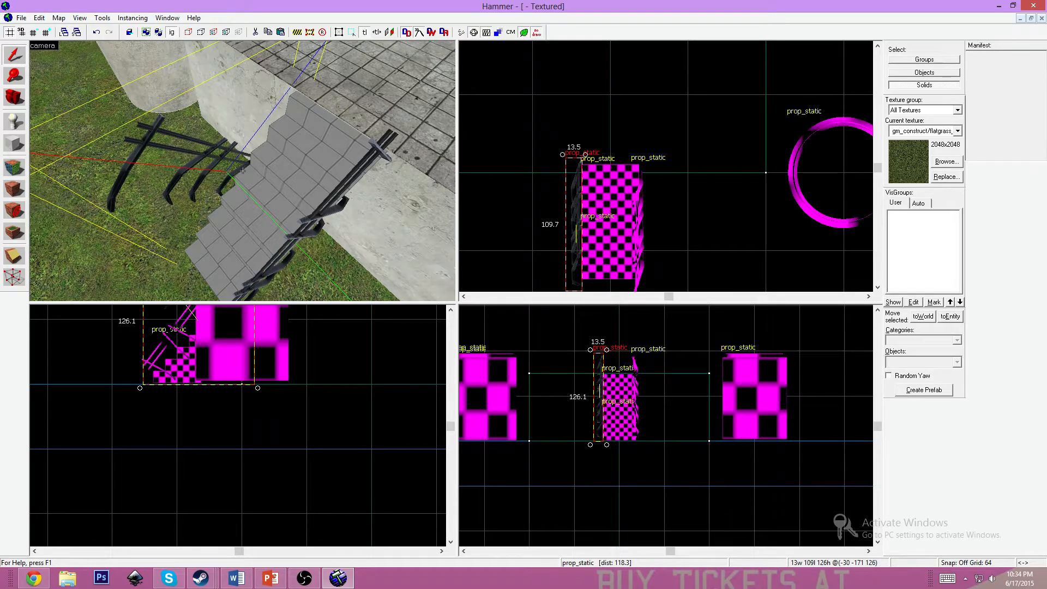
key("d")
key("z")
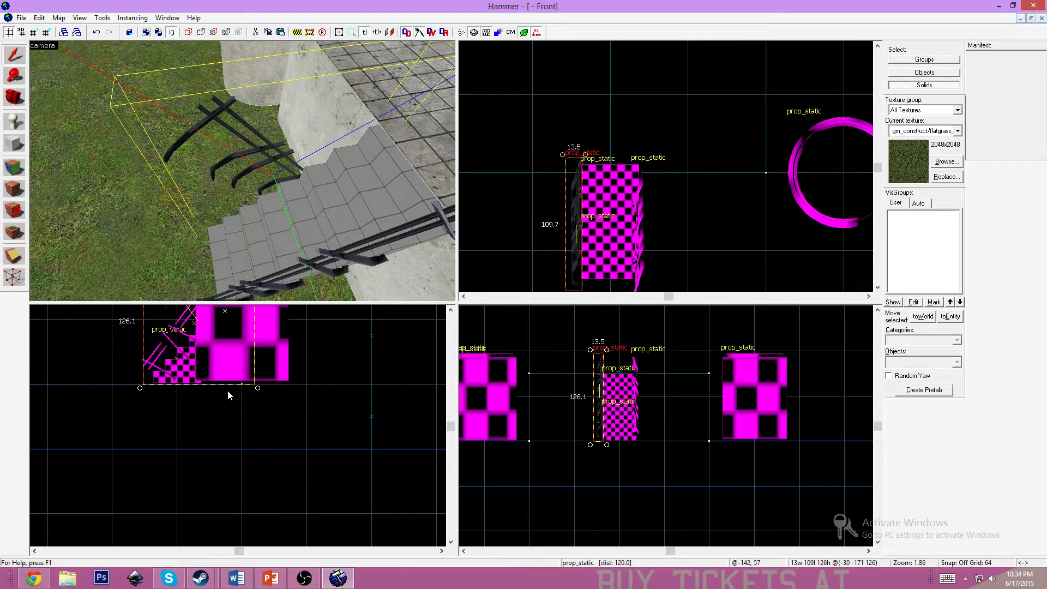
scroll(227, 390, "down", 6)
scroll(227, 390, "up", 4)
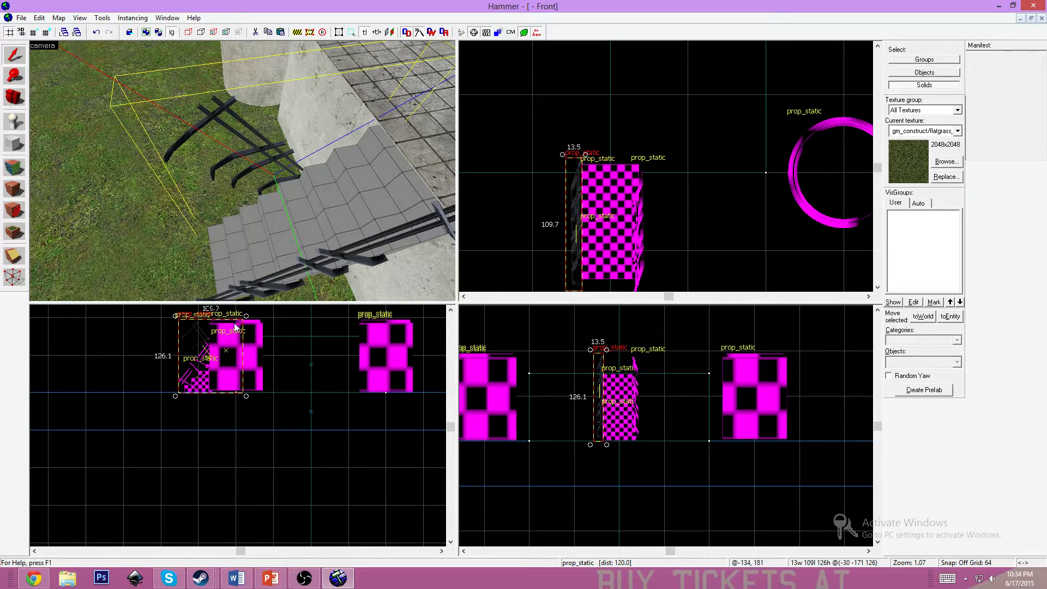
left_click_drag(247, 319, 170, 349)
scroll(179, 382, "up", 2)
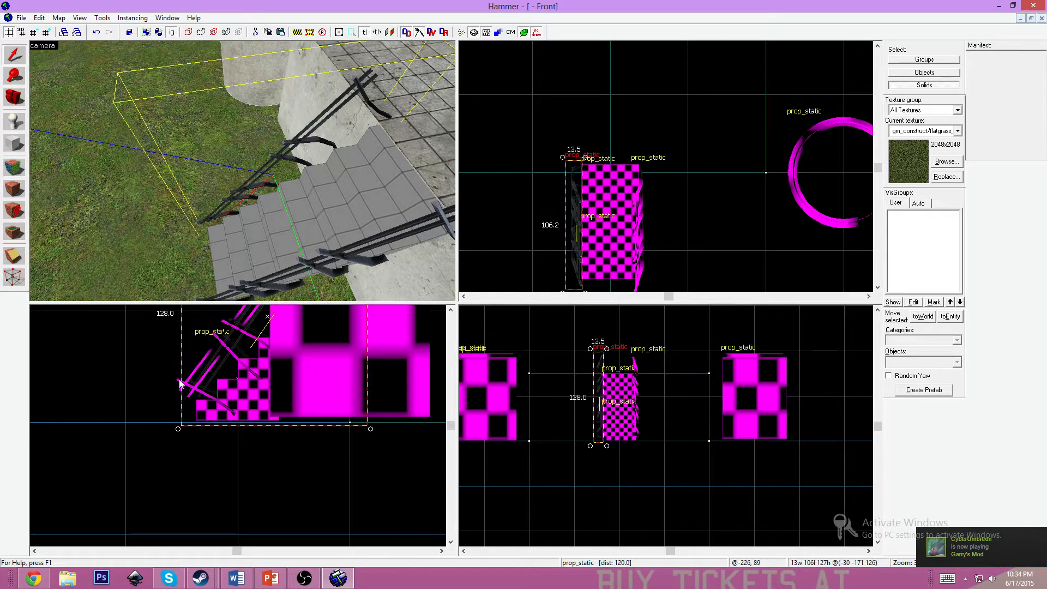
Shift the copied railing about 4 units down the flight and about 3 units sideways so its posts meet the stair edge
left_click(224, 386)
left_click_drag(224, 382, 216, 382)
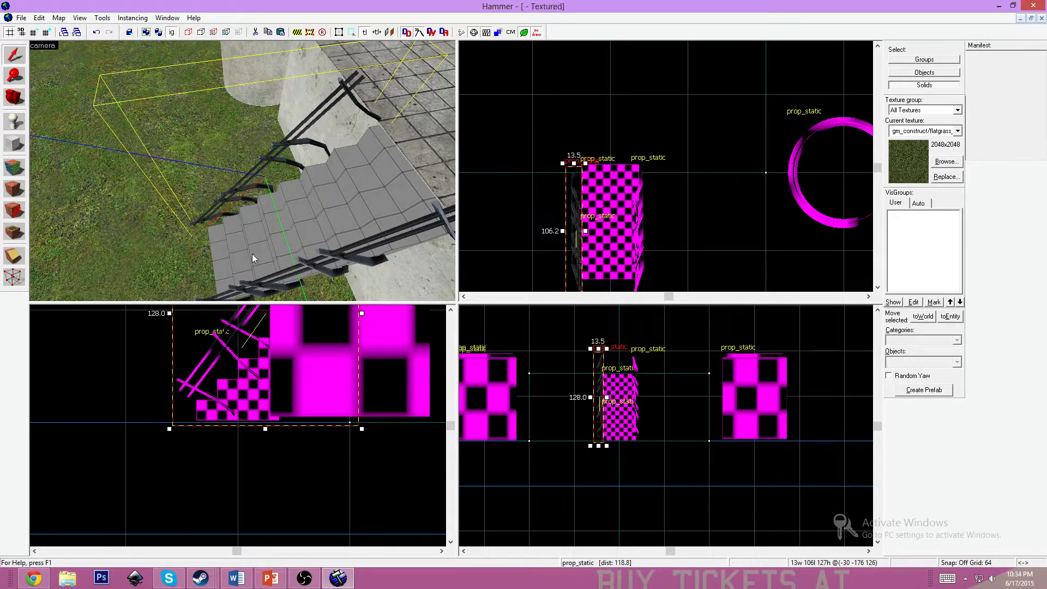
key("z")
key("a")
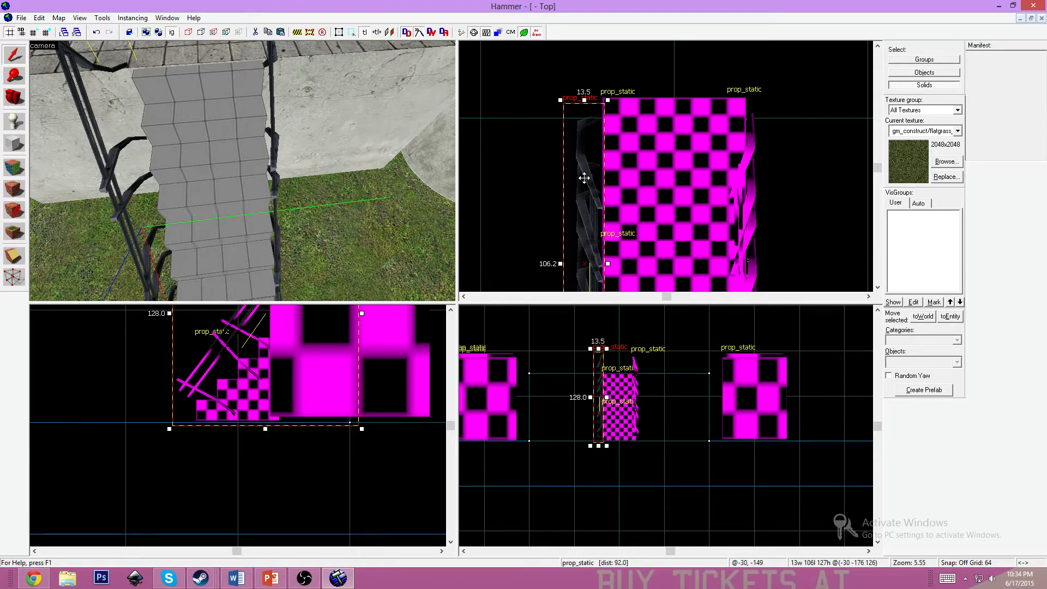
left_click_drag(584, 176, 591, 174)
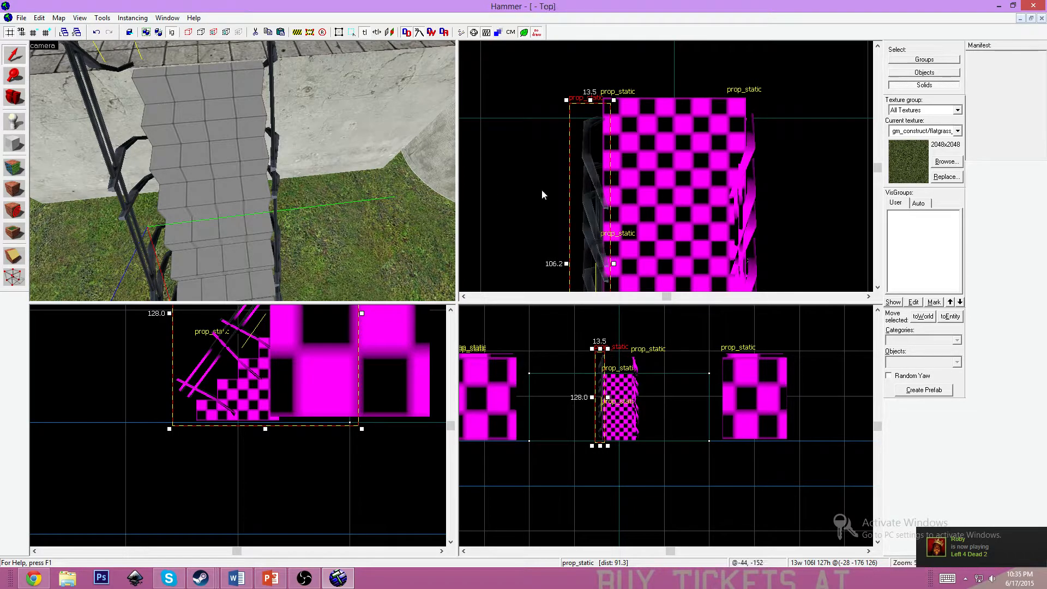
left_click_drag(588, 159, 594, 173)
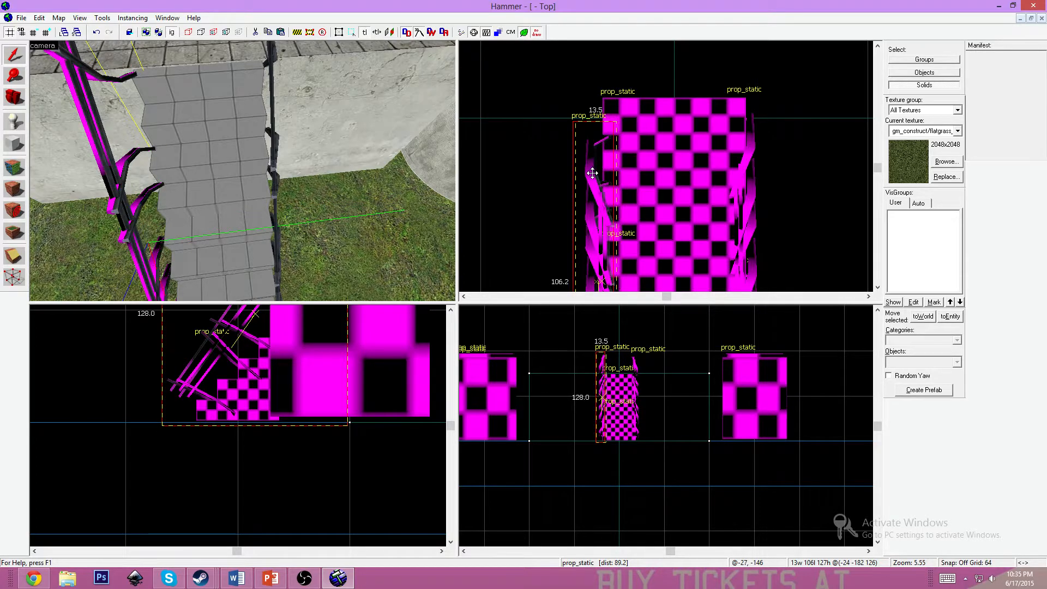
left_click_drag(594, 173, 590, 149)
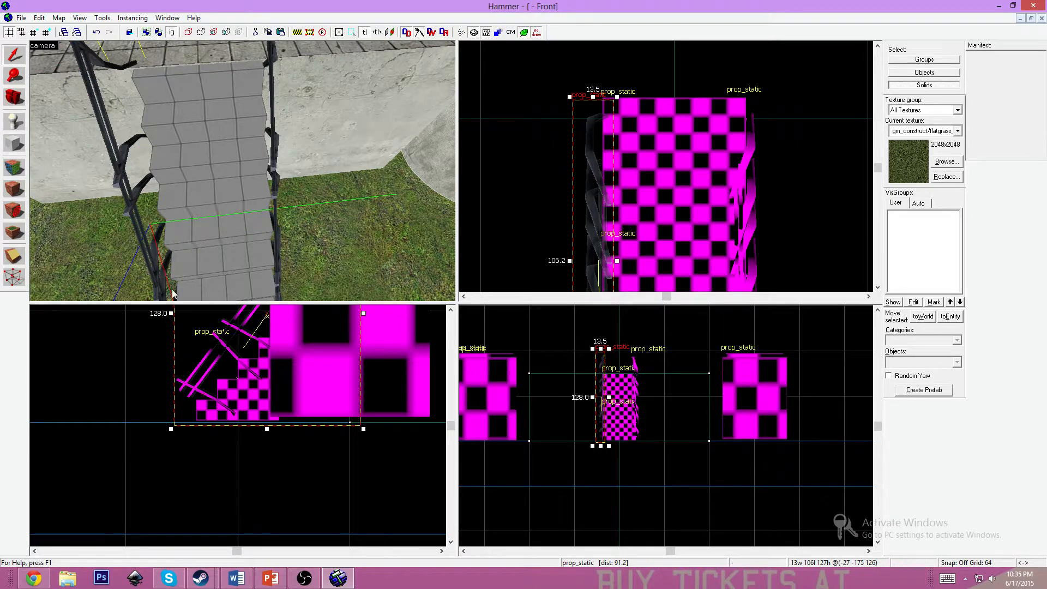
left_click_drag(183, 416, 178, 424)
Examine the staircase with both railings, the platform and the rest of the map from several sides in the 3D view
key("z")
key("a")
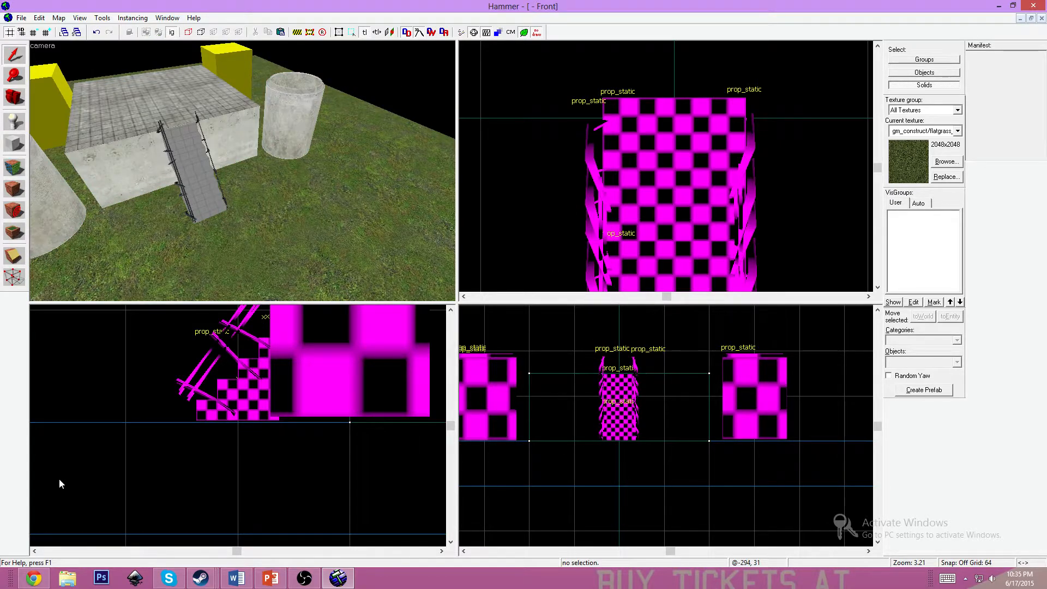
key("z")
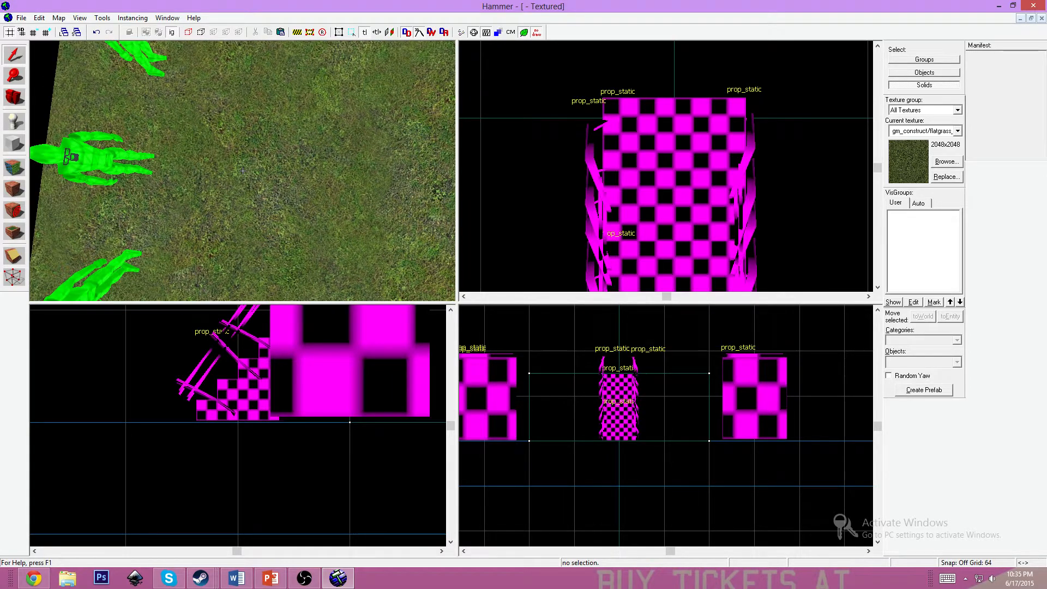
scroll(242, 171, "down", 5)
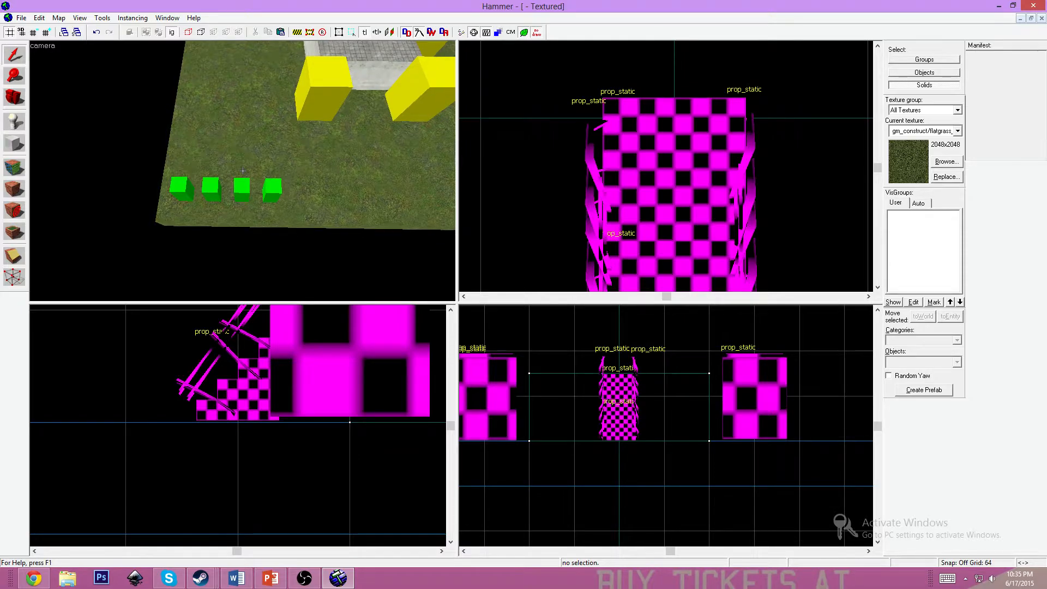
scroll(242, 171, "up", 3)
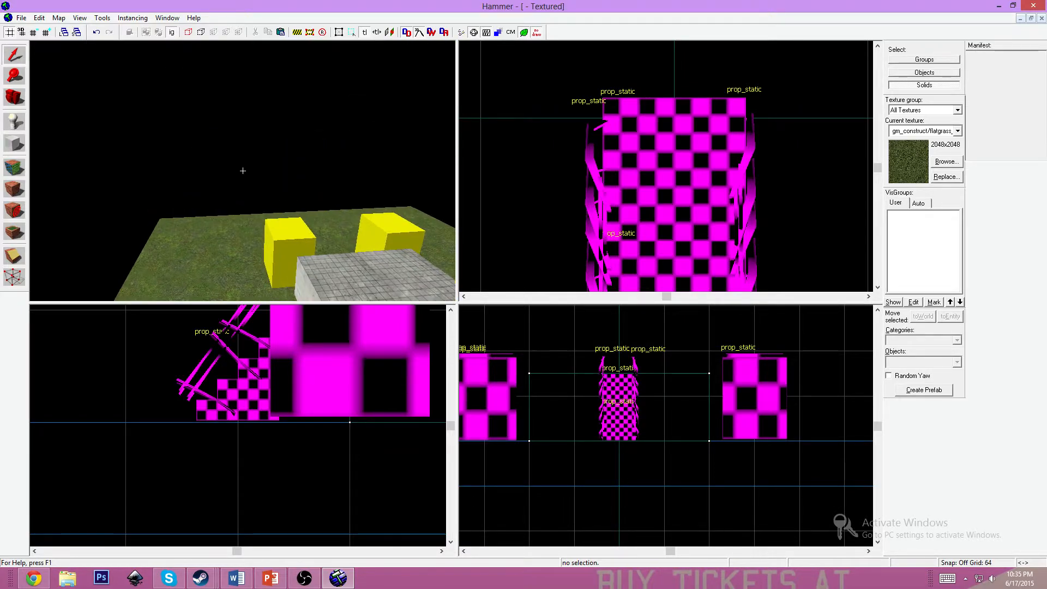
scroll(243, 171, "up", 3)
scroll(243, 171, "down", 3)
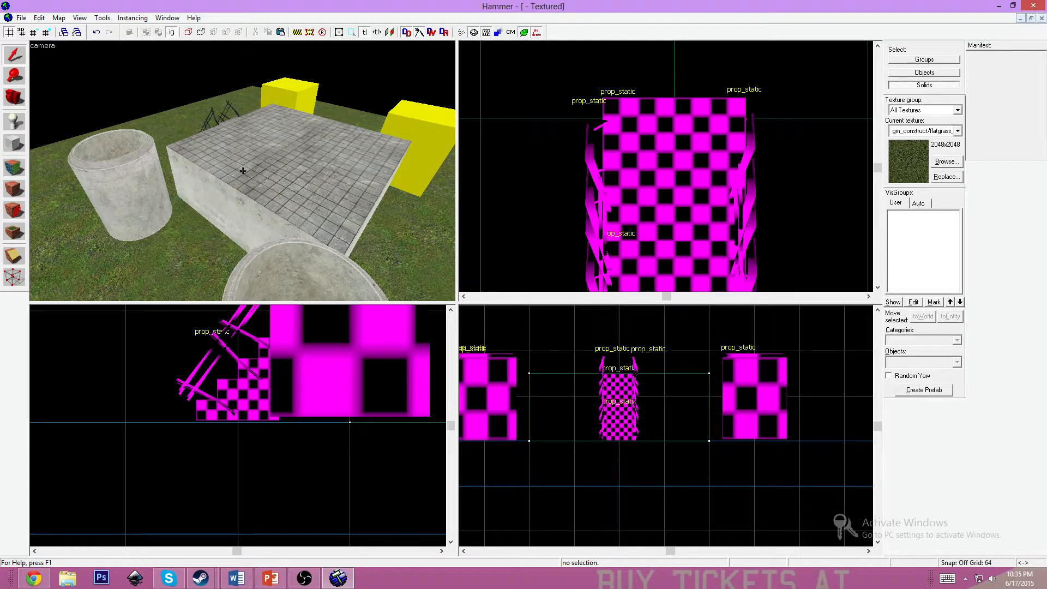
key("a")
key("d")
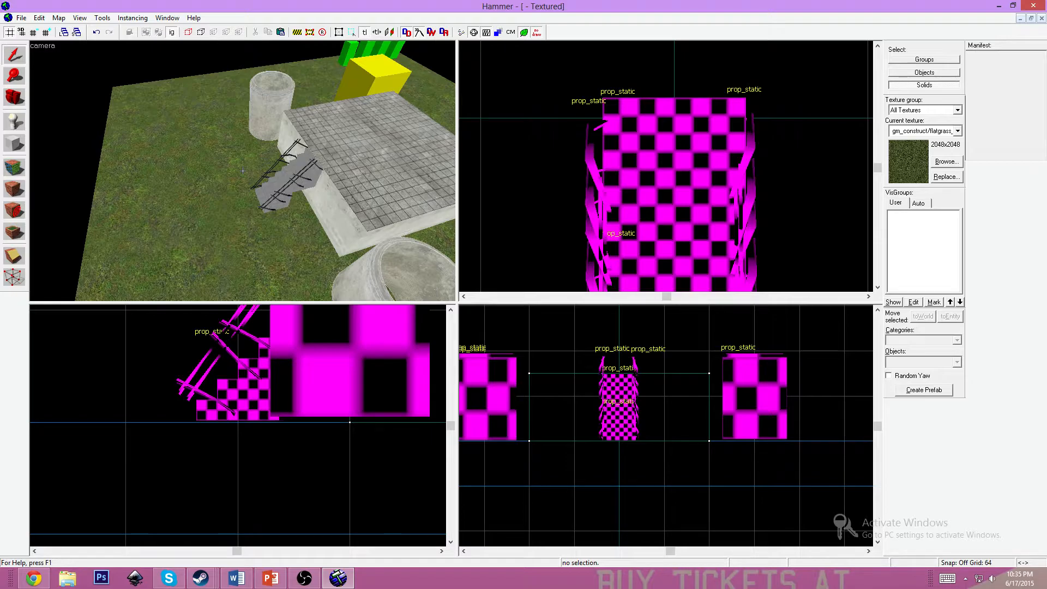
key("z")
Create a wall block 64 units wide, 1024 long and 448 high along the ground's edge beside the green player starts
scroll(559, 169, "down", 10)
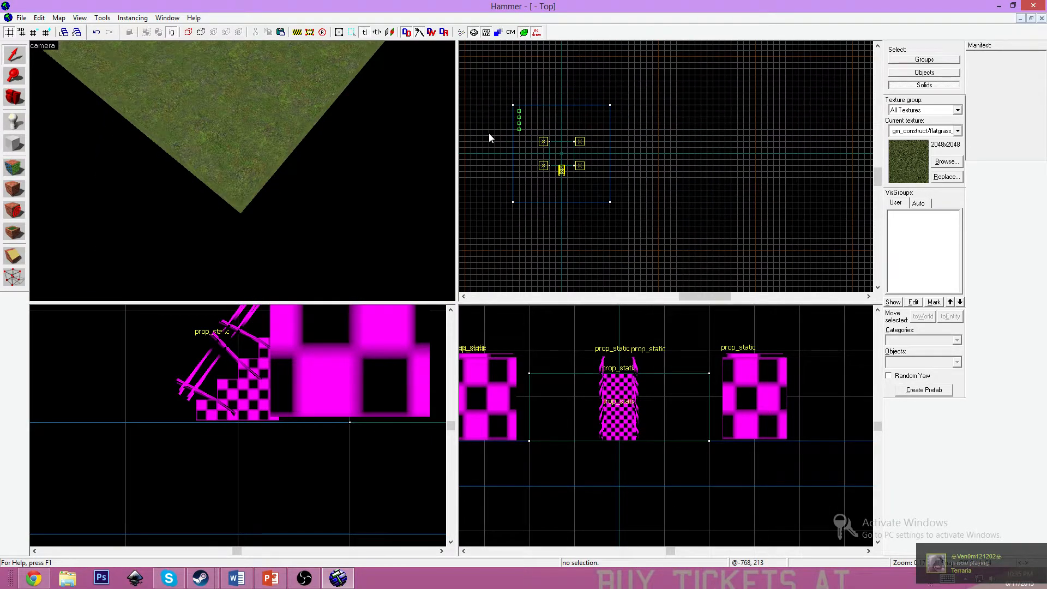
scroll(489, 138, "up", 1)
left_click(16, 144)
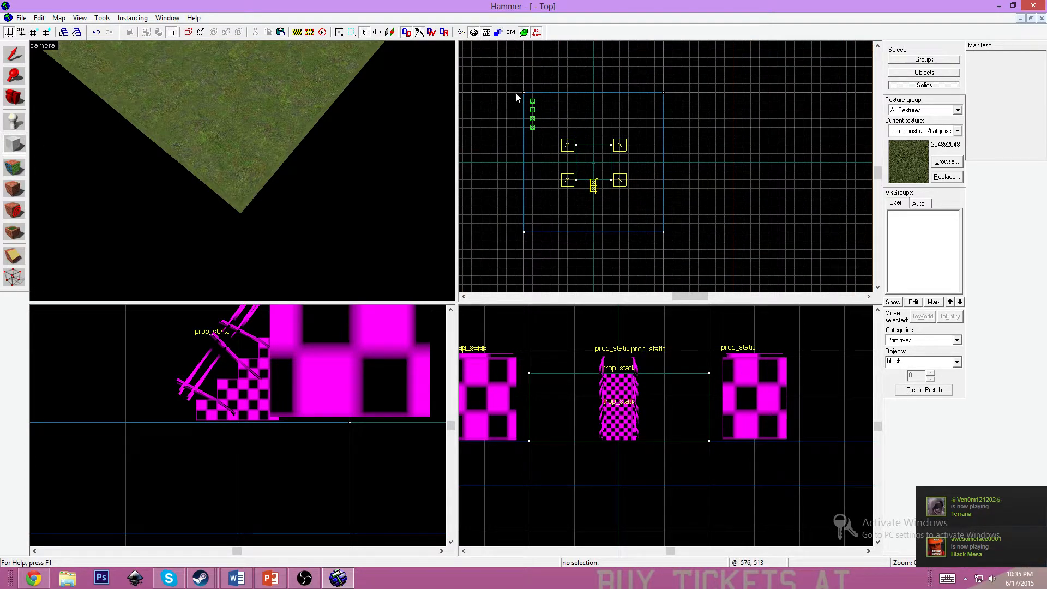
left_click_drag(515, 92, 523, 234)
key("Return")
key("shift+s")
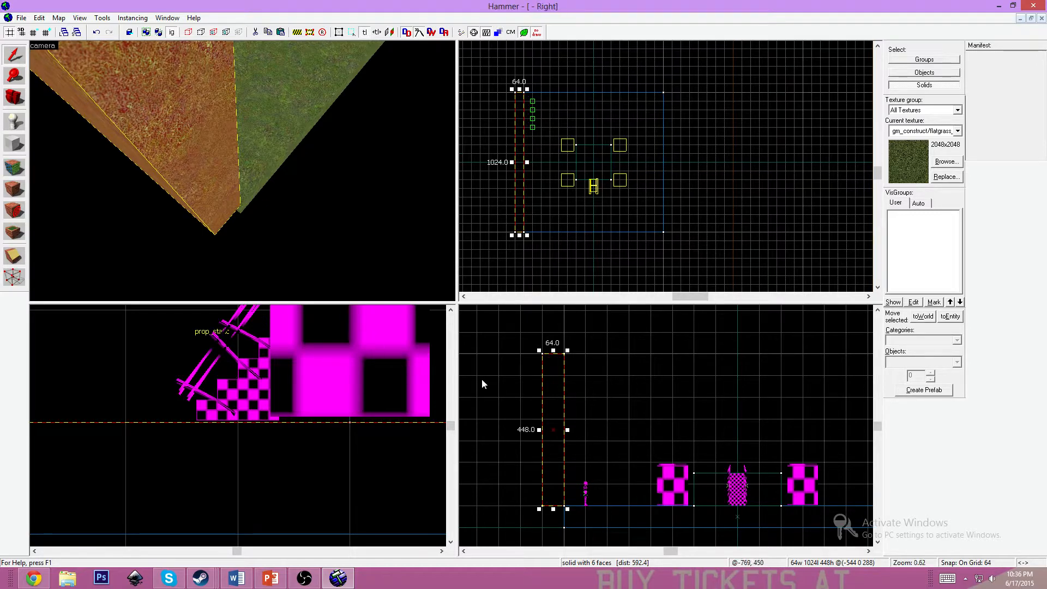
scroll(319, 195, "down", 3)
scroll(305, 178, "up", 3)
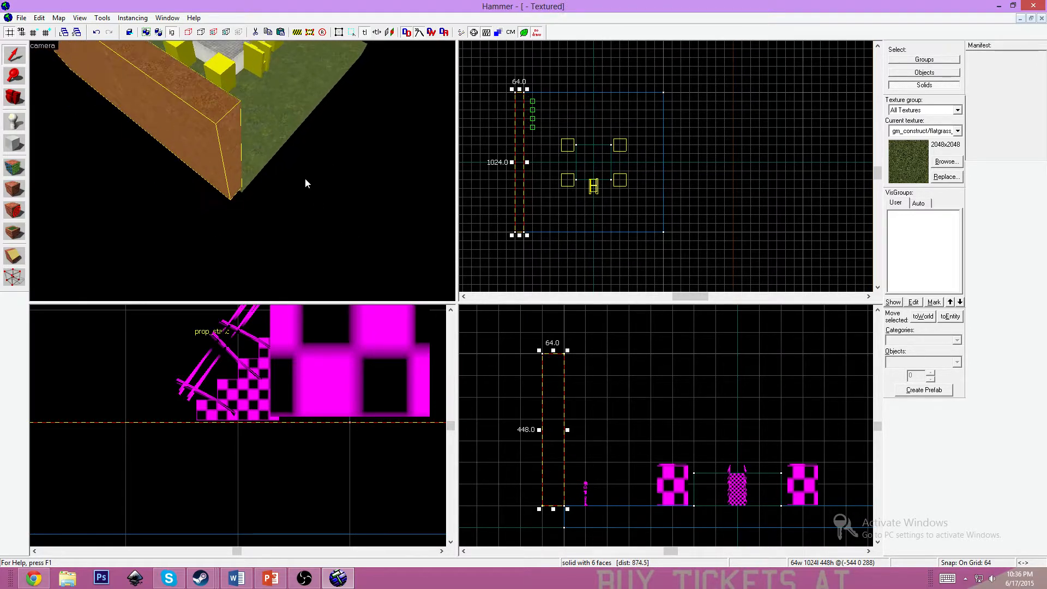
Extend the wall block's height to 960 units in the right view
left_click_drag(553, 350, 555, 307)
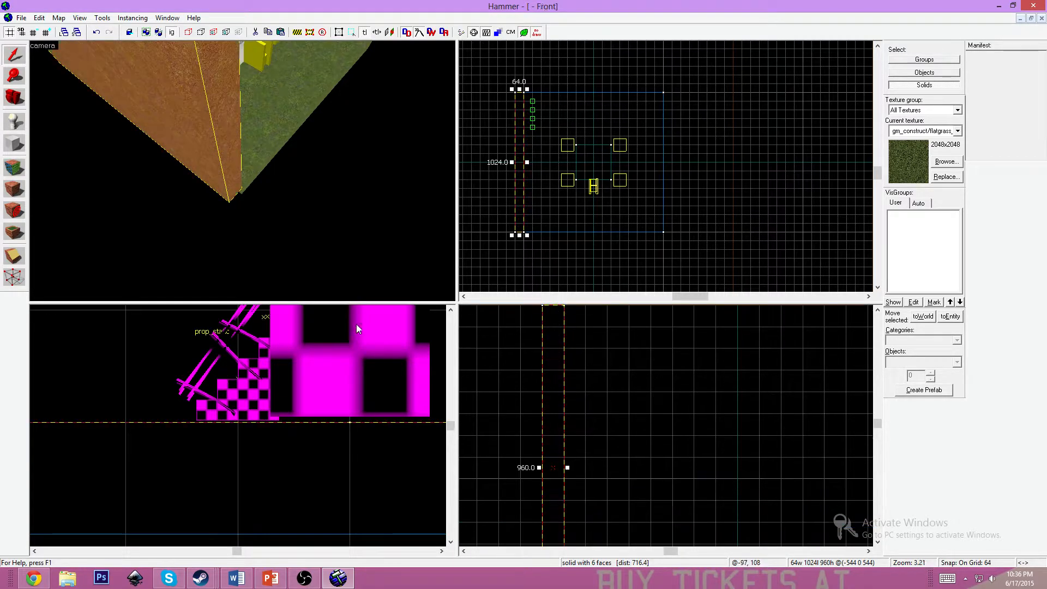
scroll(264, 197, "down", 3)
key("d")
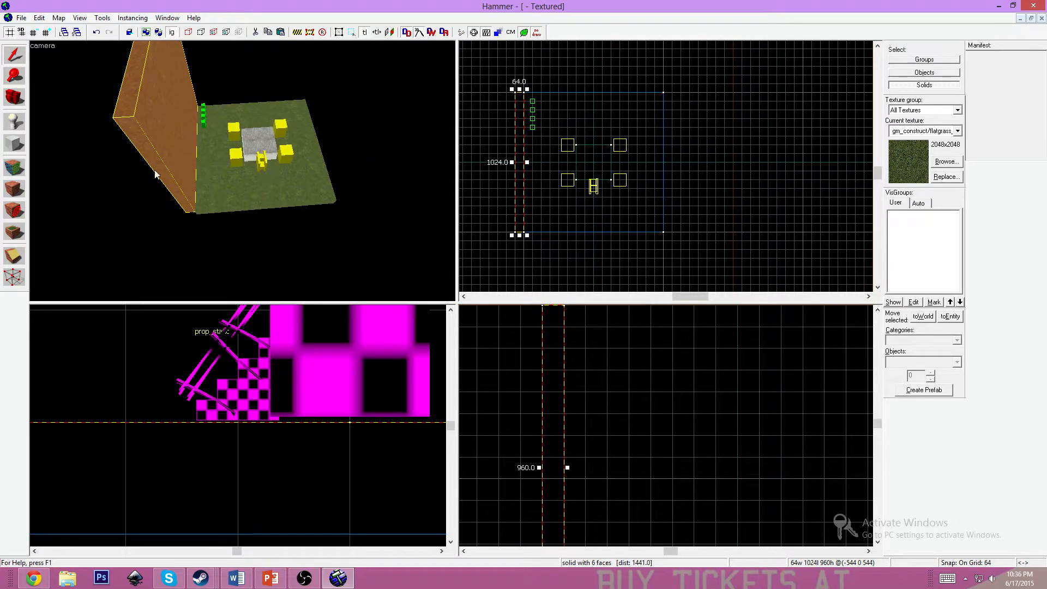
scroll(577, 458, "down", 3)
scroll(576, 480, "up", 6)
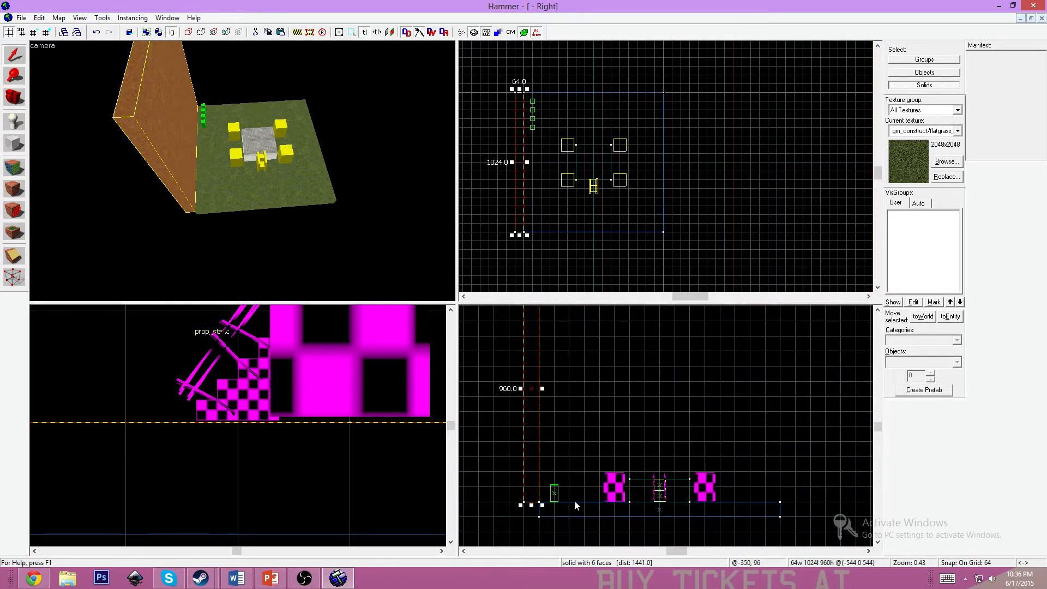
Try to stretch the ground block past the wall to a width of 2240 units in the right view
left_click(558, 517)
left_click(293, 199)
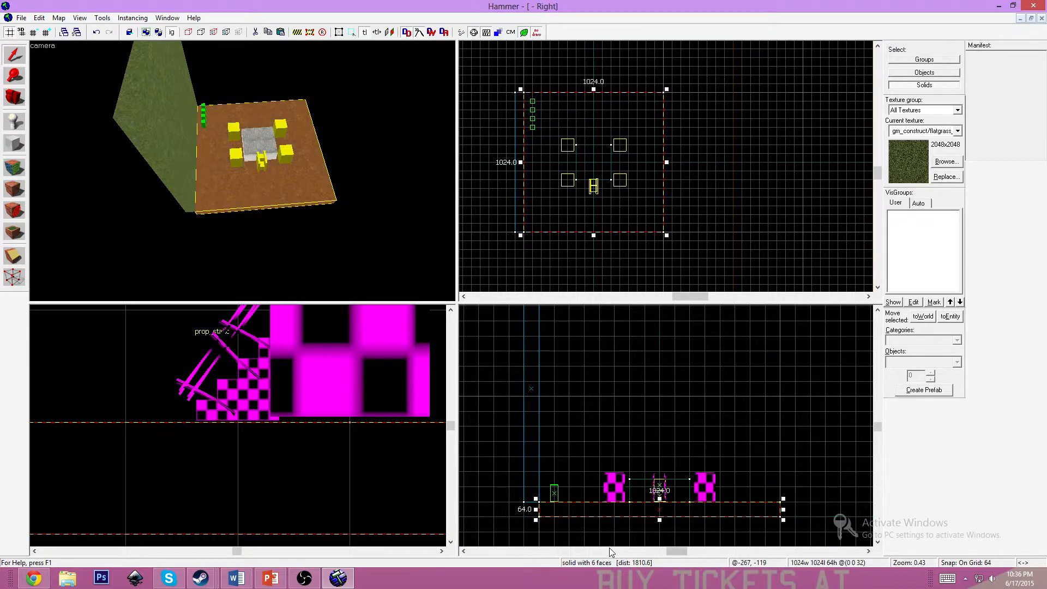
mouse_move(535, 508)
left_mouse_down()
mouse_move(456, 509)
mouse_move(468, 510)
left_mouse_up()
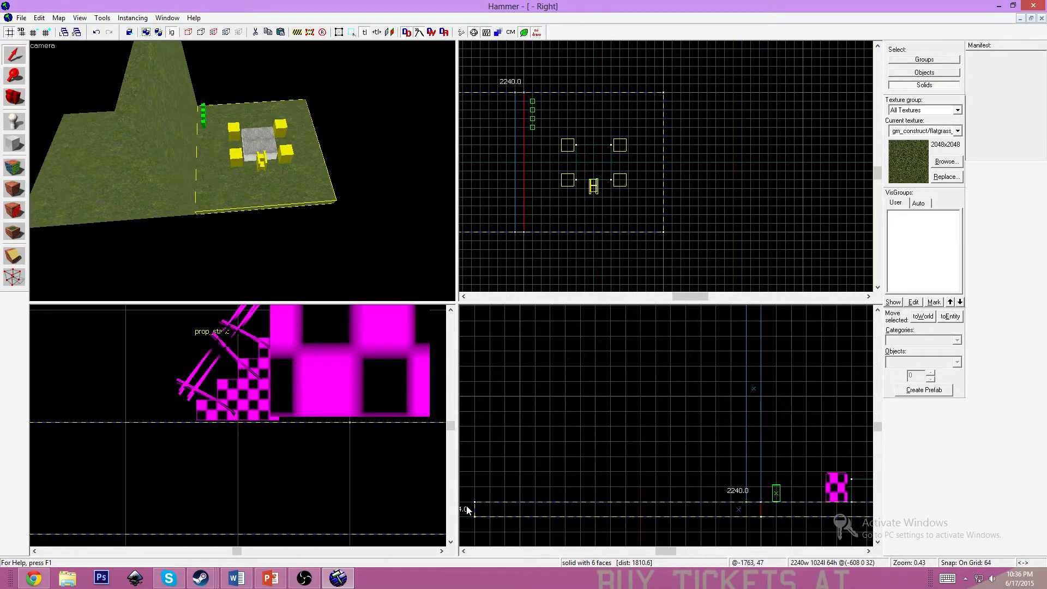
key("ctrl+z")
Try to enlarge the ground block to 1856 by 2048 units from its corner in the top view
scroll(609, 256, "down", 4)
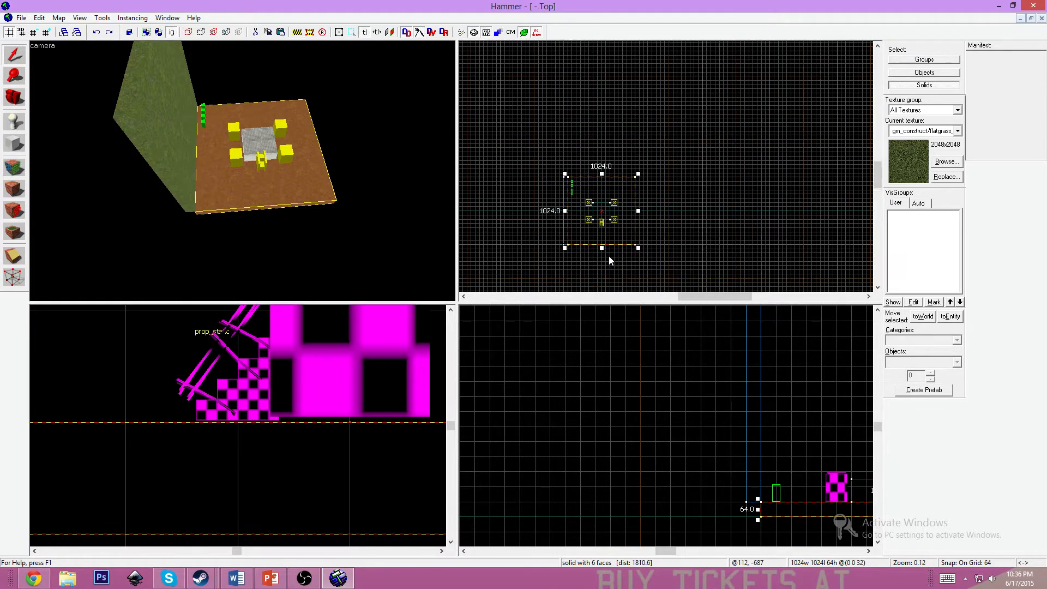
scroll(607, 254, "up", 3)
mouse_move(659, 109)
left_mouse_down()
mouse_move(731, 52)
mouse_move(752, 91)
left_mouse_up()
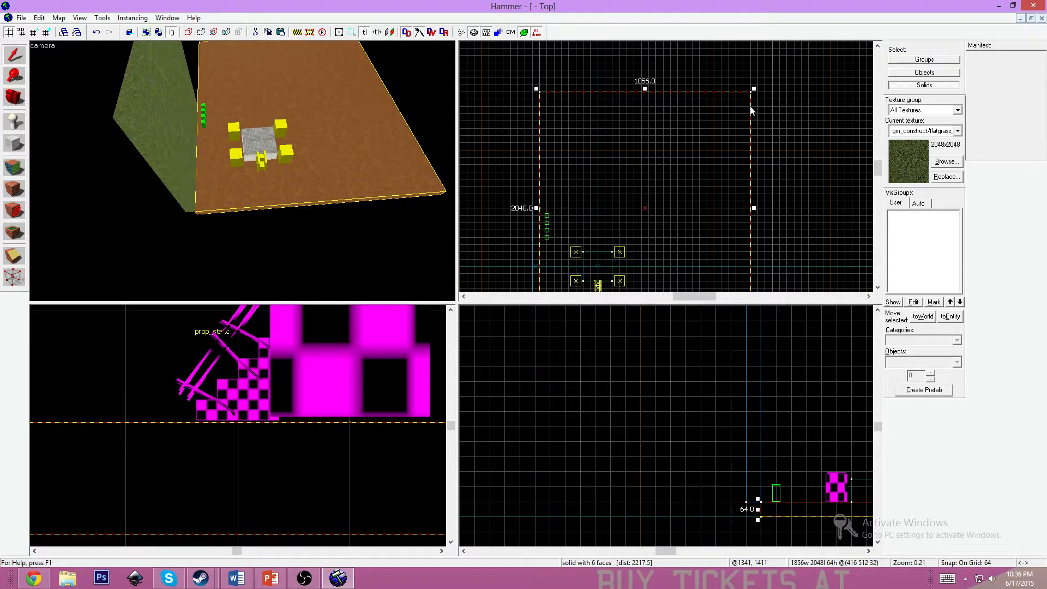
key("ctrl+z")
scroll(596, 276, "down", 6)
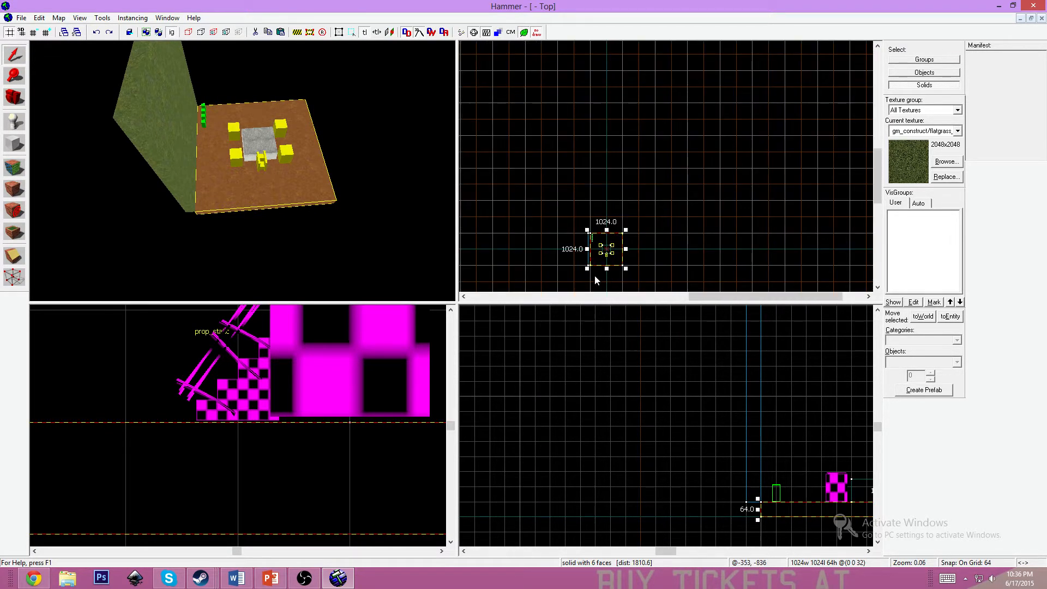
Enlarge the ground block evenly on all four sides to 2048 by 2048 units in the top view
scroll(594, 275, "up", 6)
left_click_drag(621, 214, 622, 275)
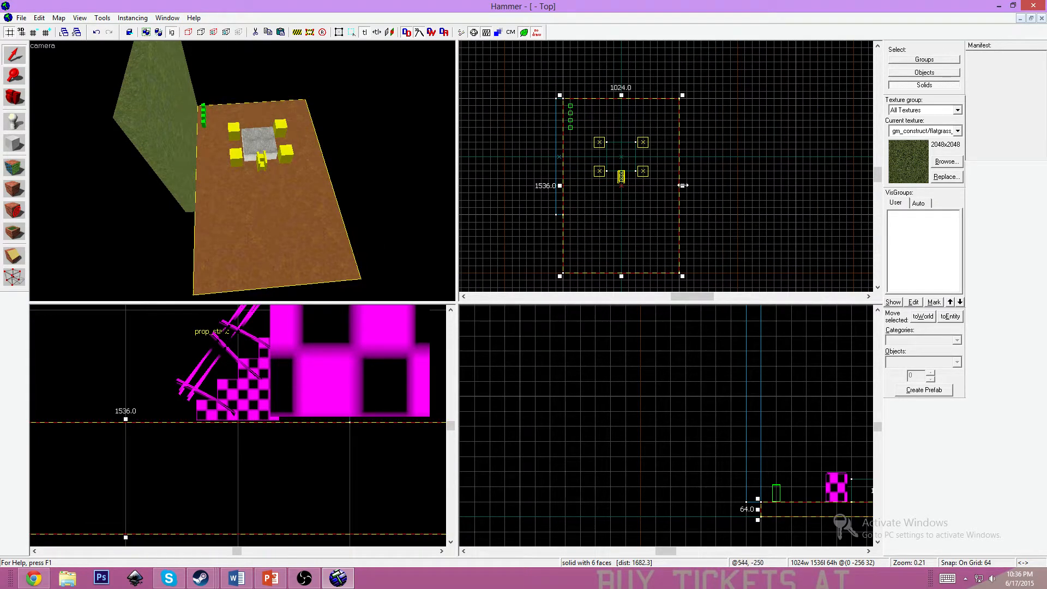
left_click_drag(621, 96, 622, 40)
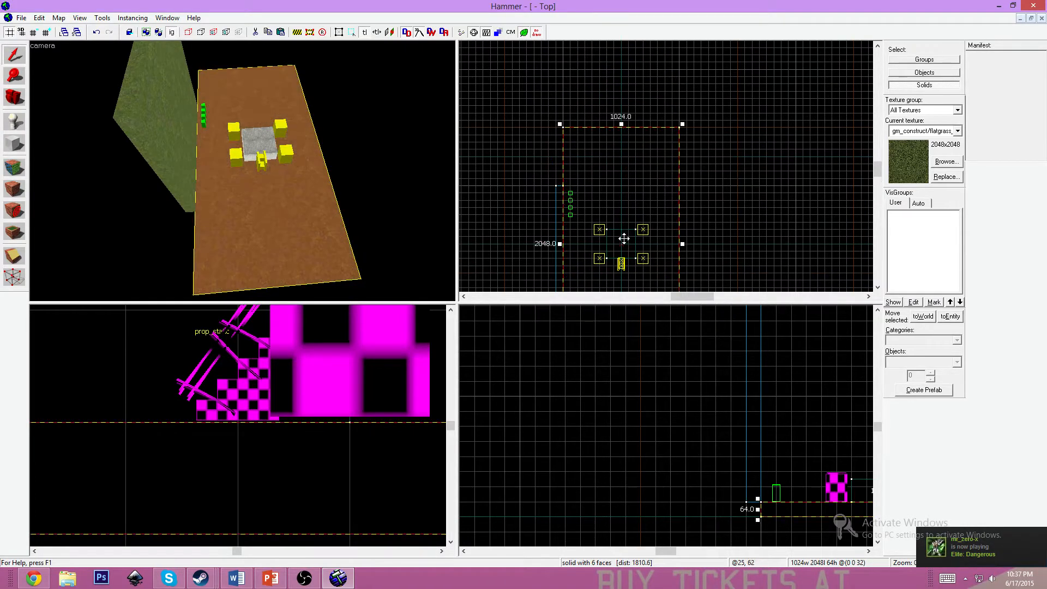
left_click(877, 286)
left_click(877, 286)
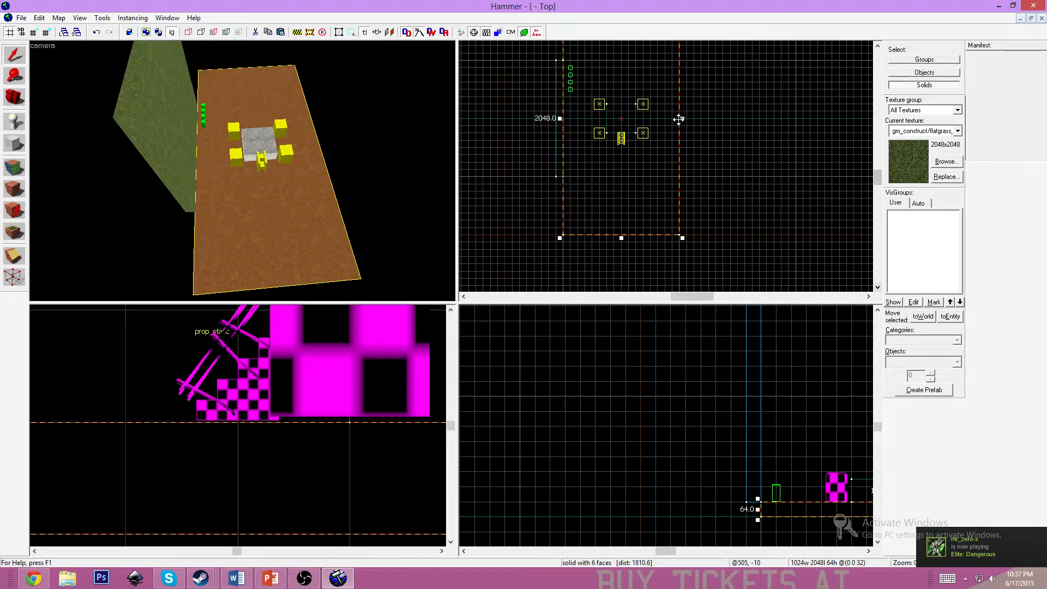
left_click_drag(679, 119, 738, 119)
left_click_drag(563, 119, 501, 118)
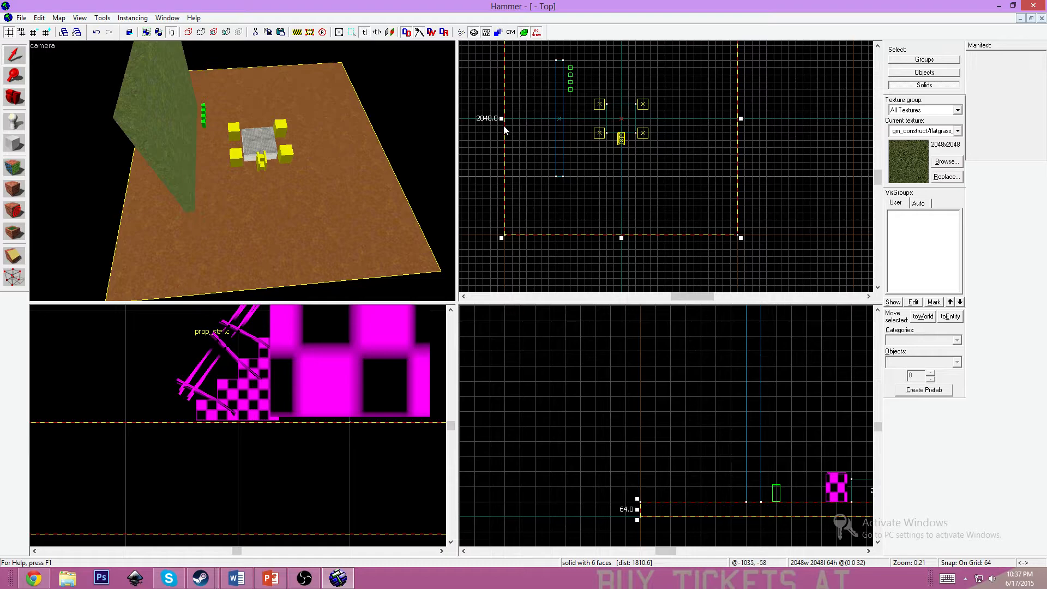
Move the wall just inside the ground's left edge in the top view and lengthen it to 2048 units
left_click(182, 140)
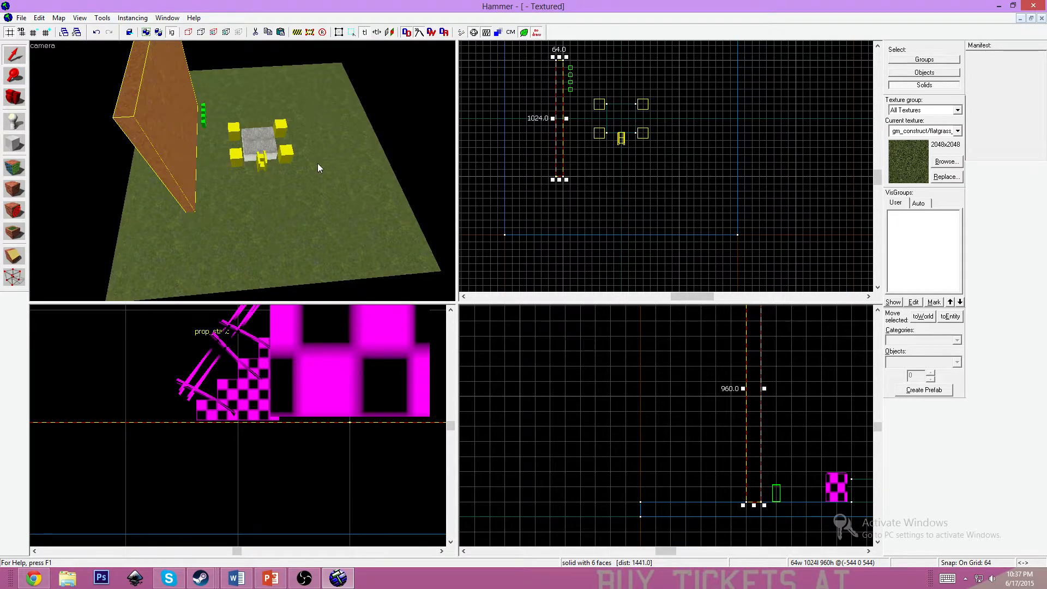
mouse_move(560, 122)
left_mouse_down()
mouse_move(489, 121)
mouse_move(513, 121)
left_mouse_up()
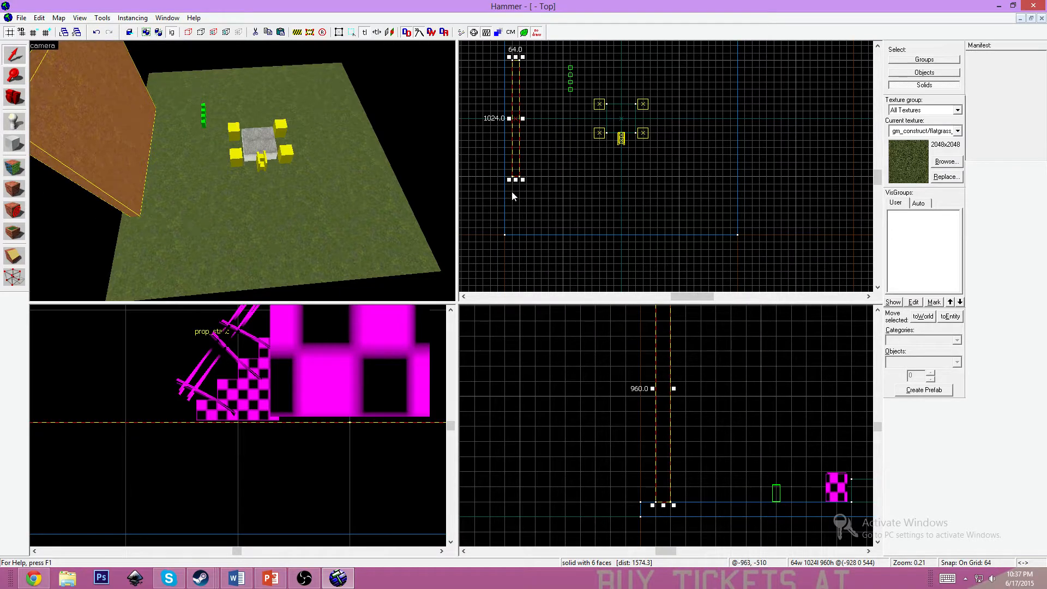
left_click_drag(515, 179, 517, 237)
mouse_move(515, 57)
left_mouse_down()
mouse_move(517, 27)
mouse_move(517, 71)
left_mouse_up()
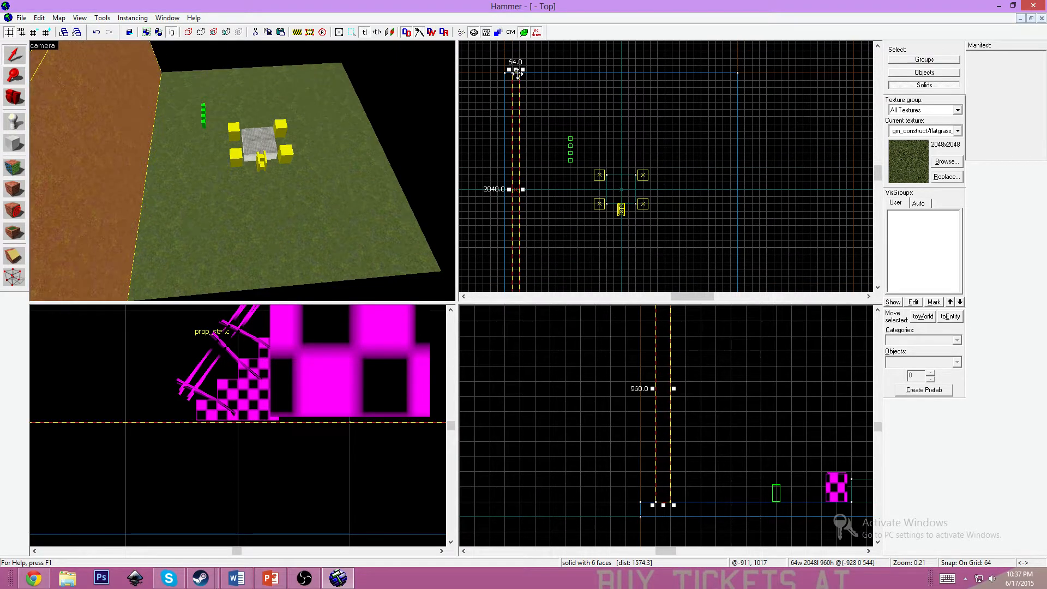
Find the tools/toolsskybox texture with the filter "sky" and apply it to all faces of the wall
left_click(15, 168)
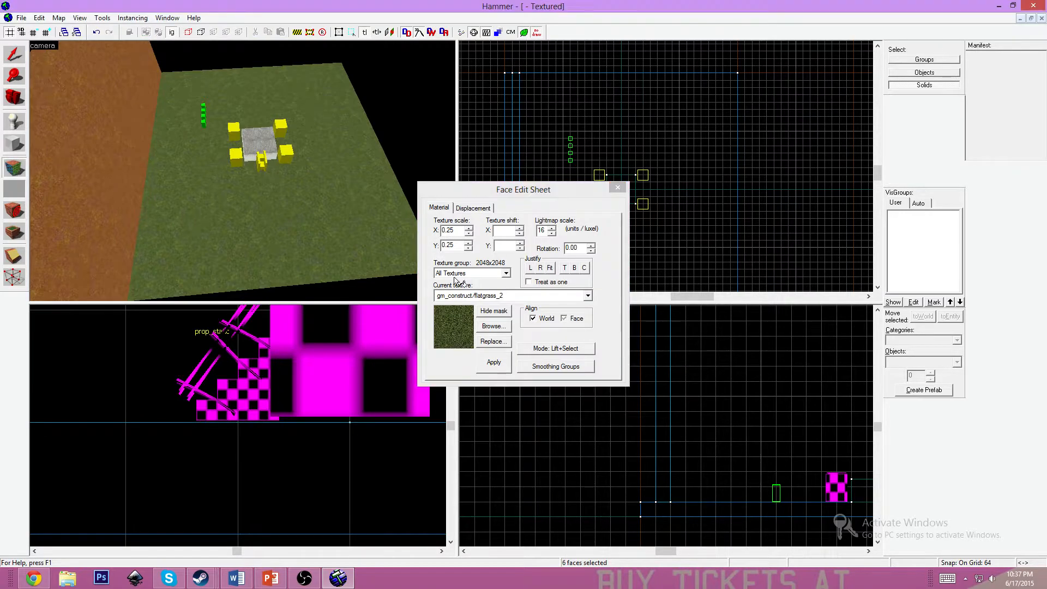
left_click(493, 326)
type("sky")
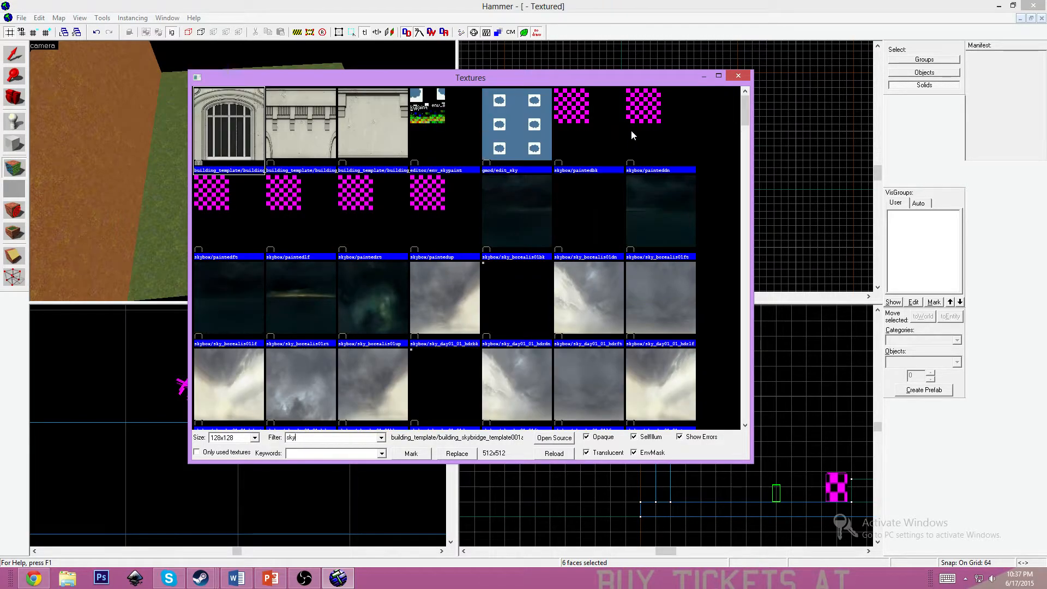
left_click_drag(743, 111, 747, 175)
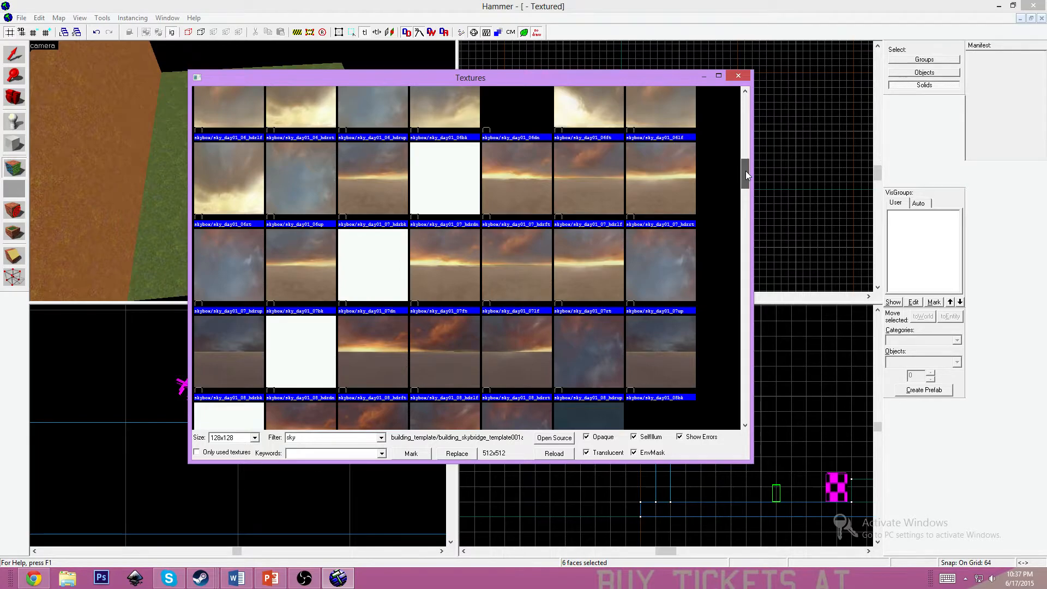
left_click_drag(747, 174, 745, 415)
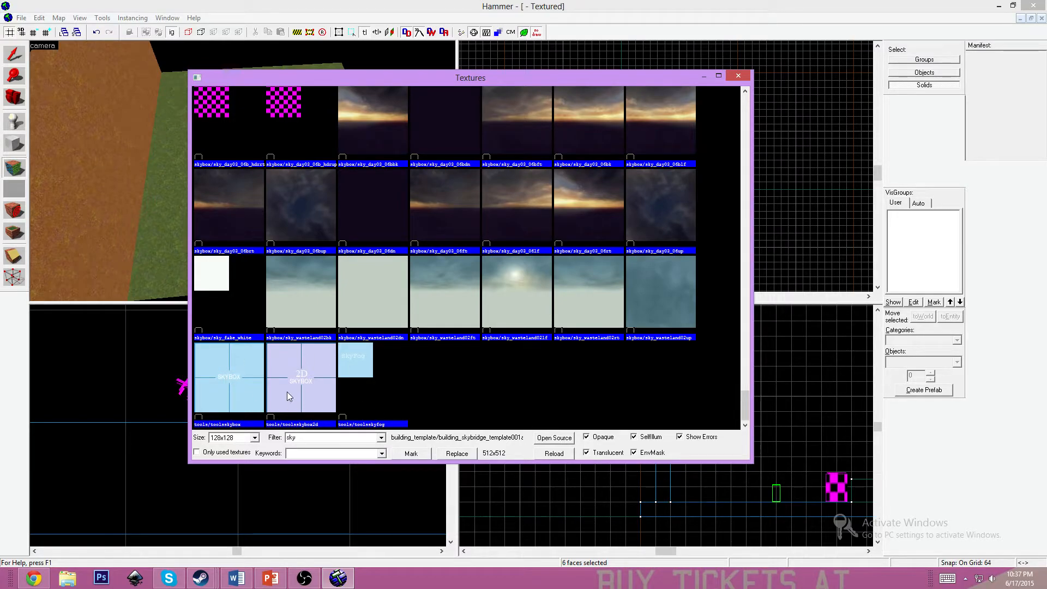
left_click(222, 391)
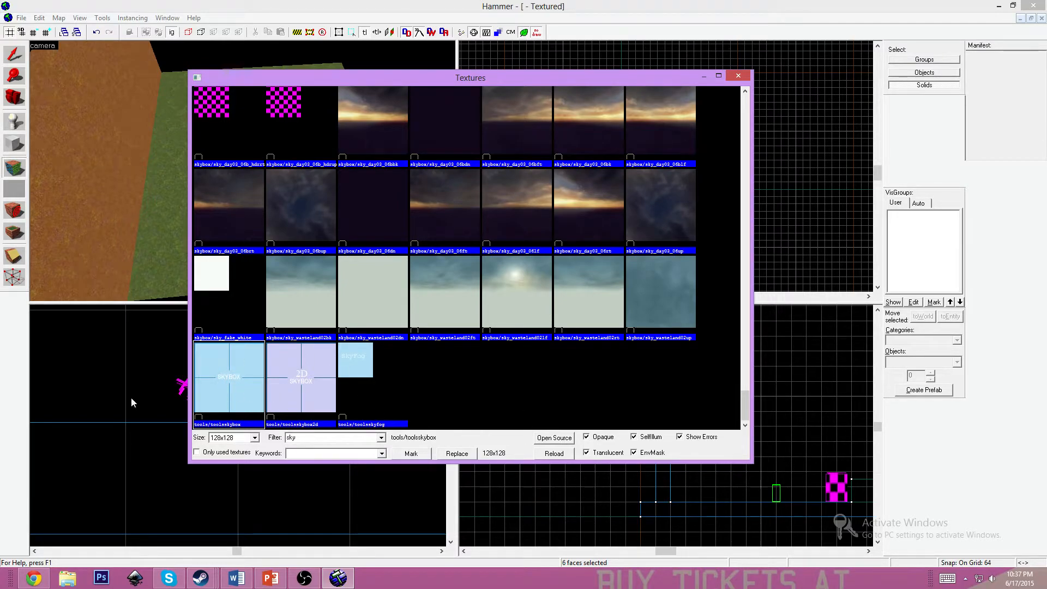
double_click(215, 394)
left_click(493, 362)
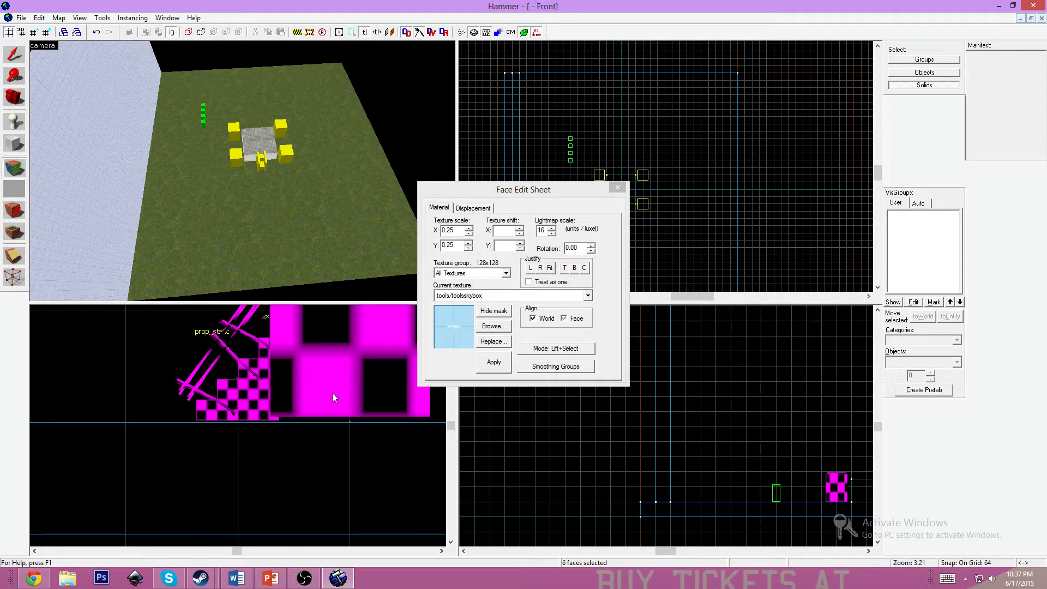
left_click(627, 191)
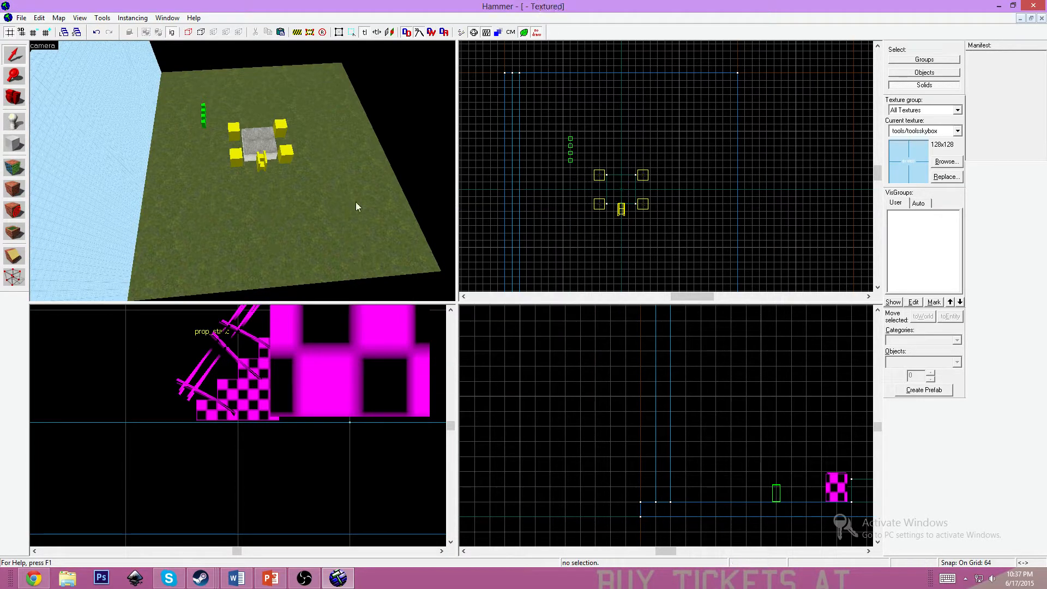
Copy the skybox wall and paste the duplicate near the opposite side of the ground in the top view
key("z")
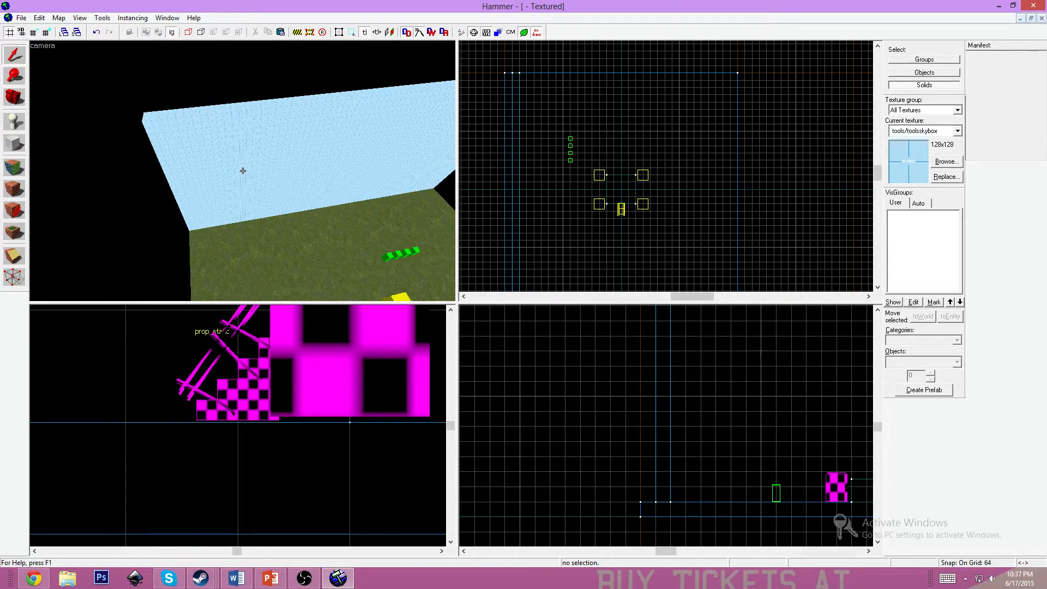
left_click(242, 170)
key("z")
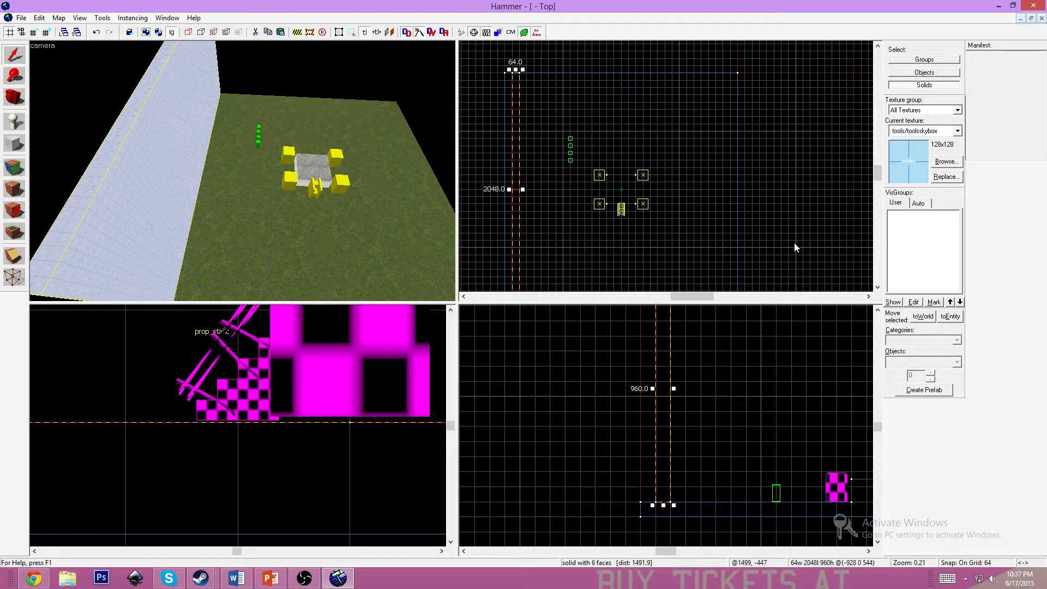
left_click(877, 287)
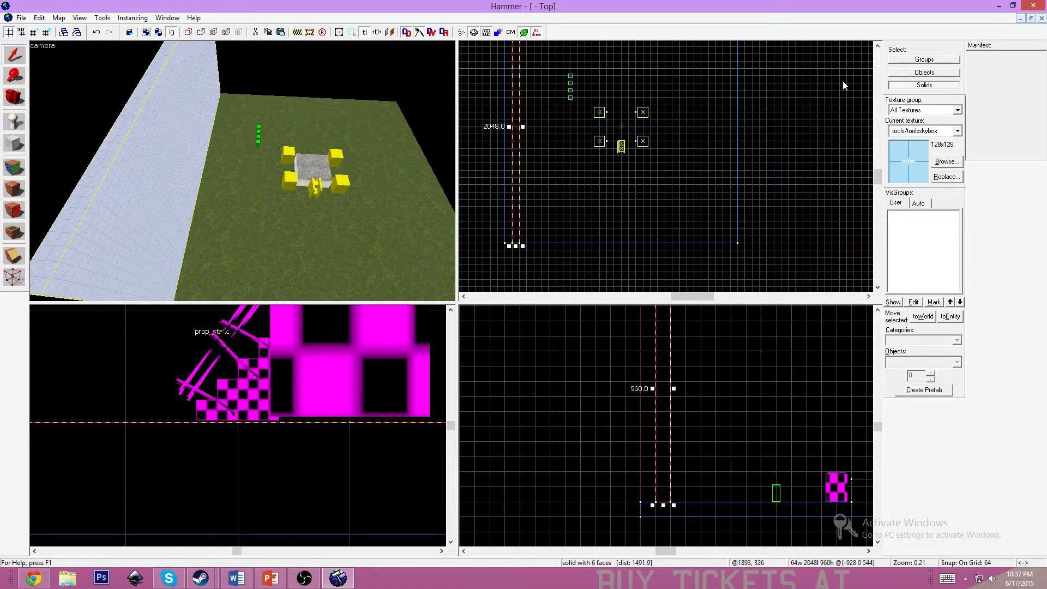
left_click(878, 47)
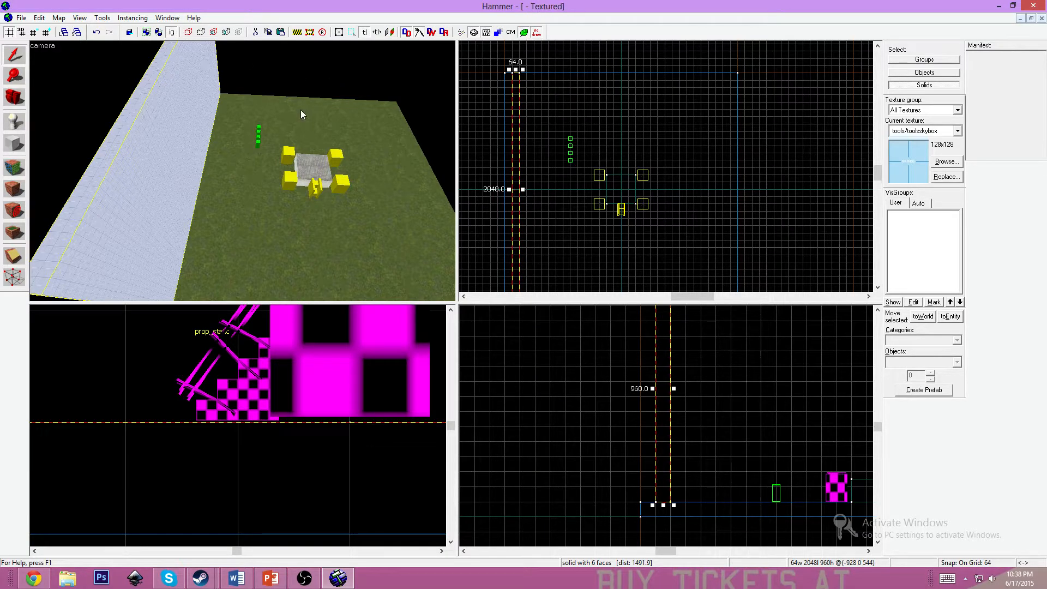
right_click(516, 190)
left_click(550, 210)
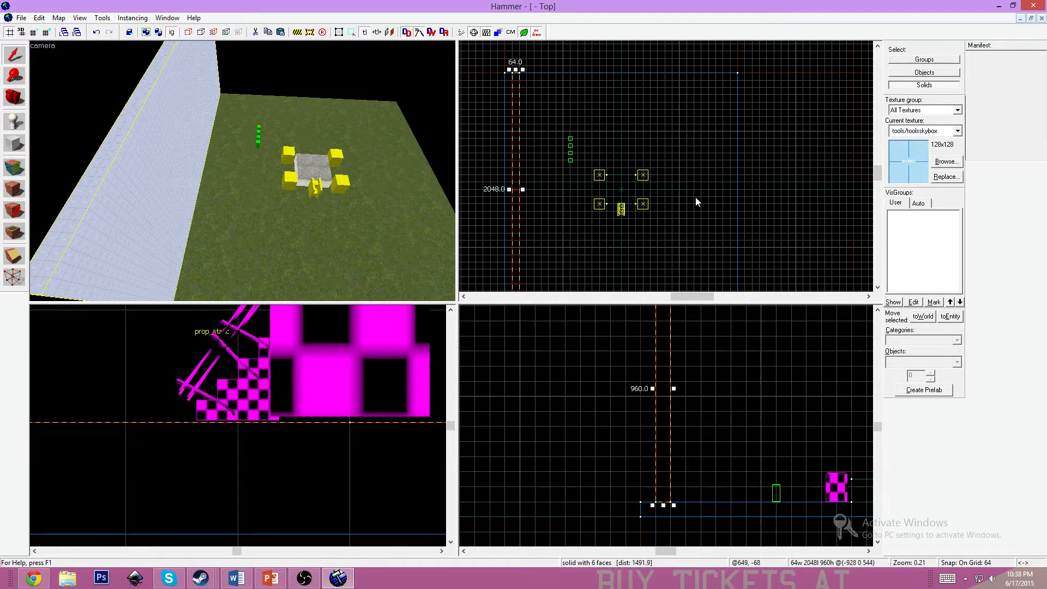
right_click(714, 192)
left_click(725, 201)
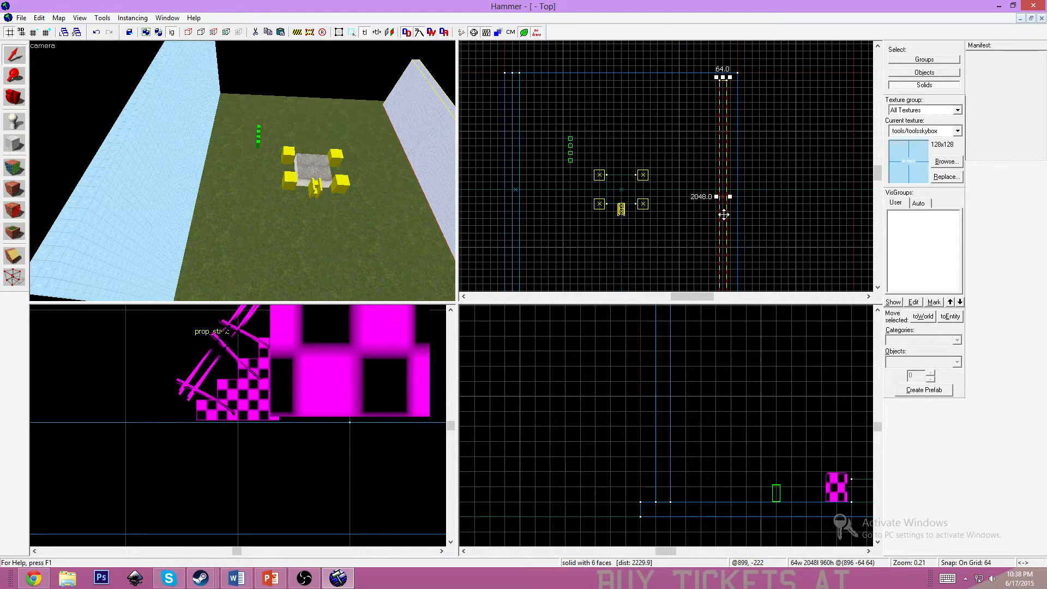
Align the pasted wall with the ground's right side in the top view and raise its base to ground level
left_click(727, 216)
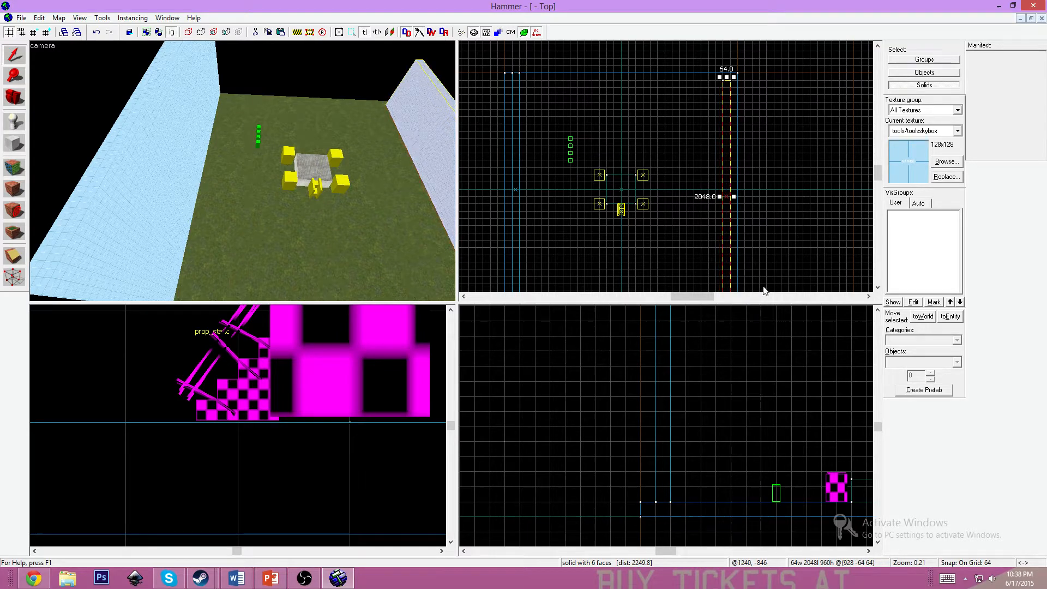
left_click_drag(733, 158, 727, 150)
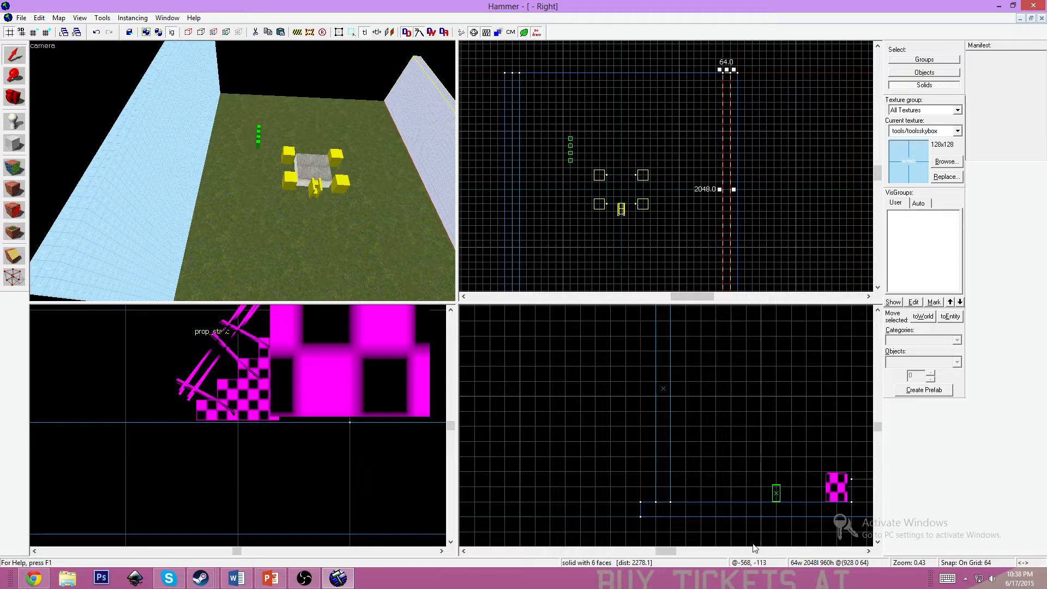
scroll(756, 493, "down", 4)
scroll(837, 481, "up", 3)
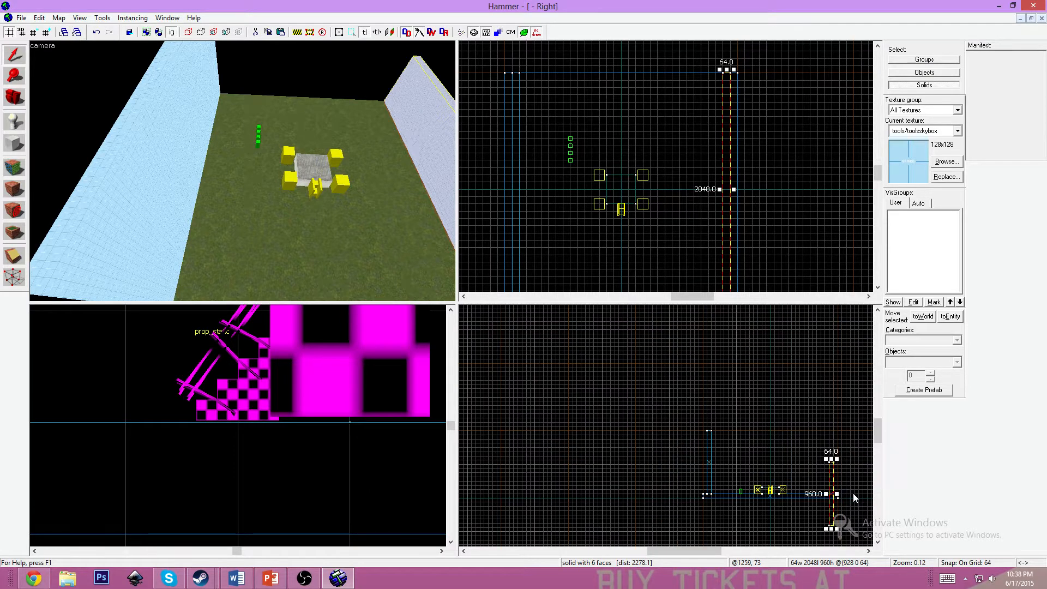
left_click_drag(824, 477, 823, 431)
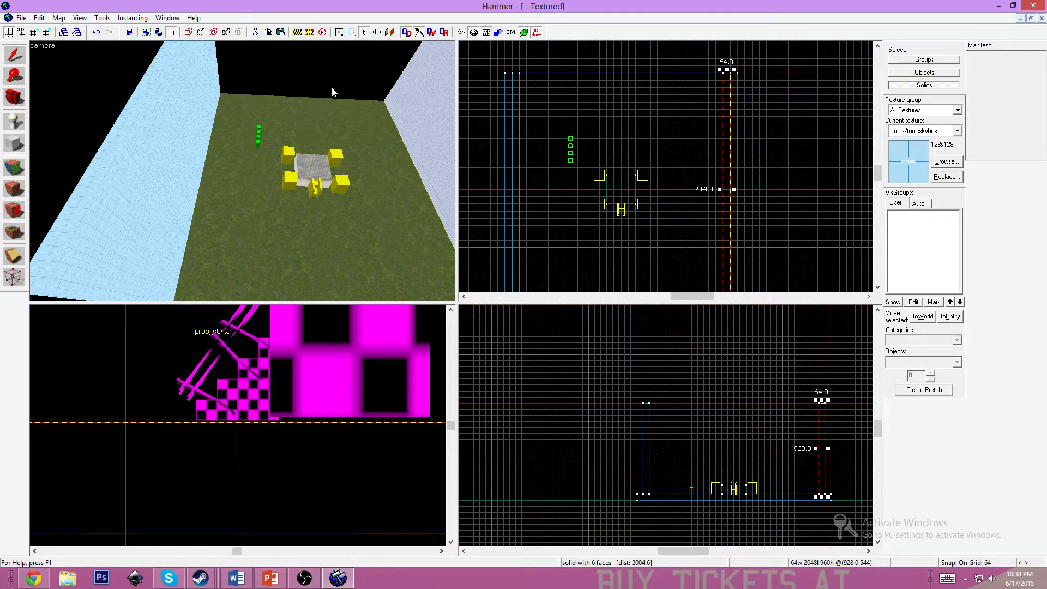
Paste another wall copy near the ground's upper end in the top view and rotate it 90 degrees
right_click(557, 81)
left_click(569, 87)
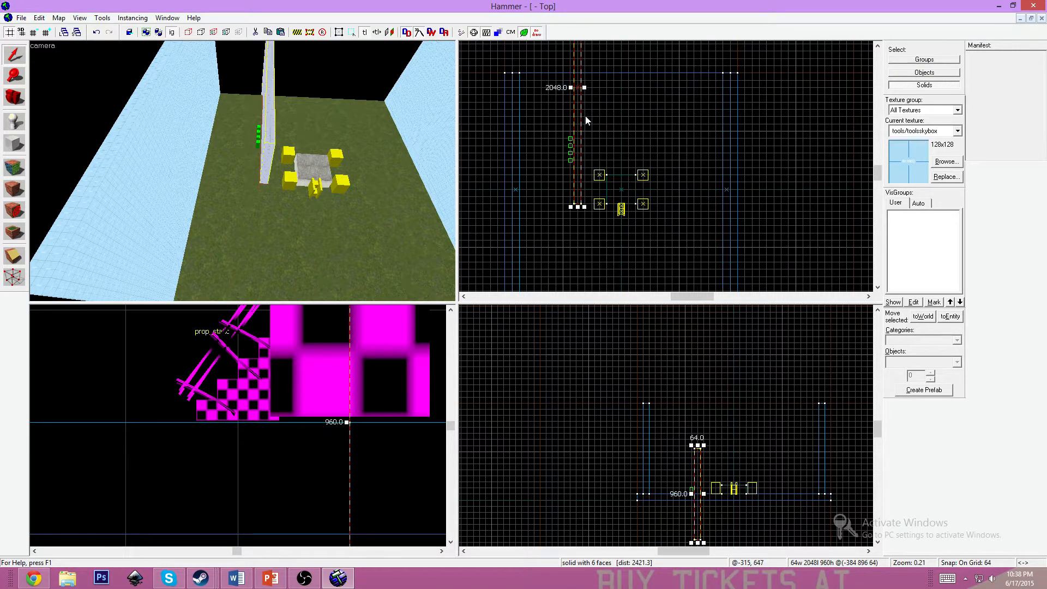
left_click(576, 198)
left_click_drag(584, 206, 474, 95)
Fit the rotated wall across the ground's upper end between the side walls and raise it to ground level
left_click(653, 87)
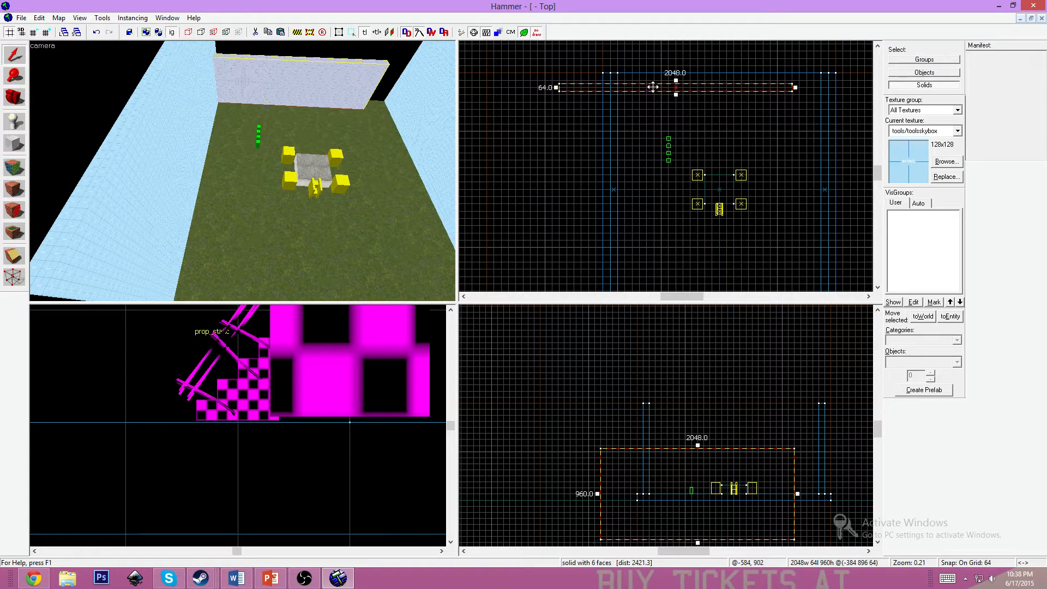
left_click_drag(653, 88, 695, 79)
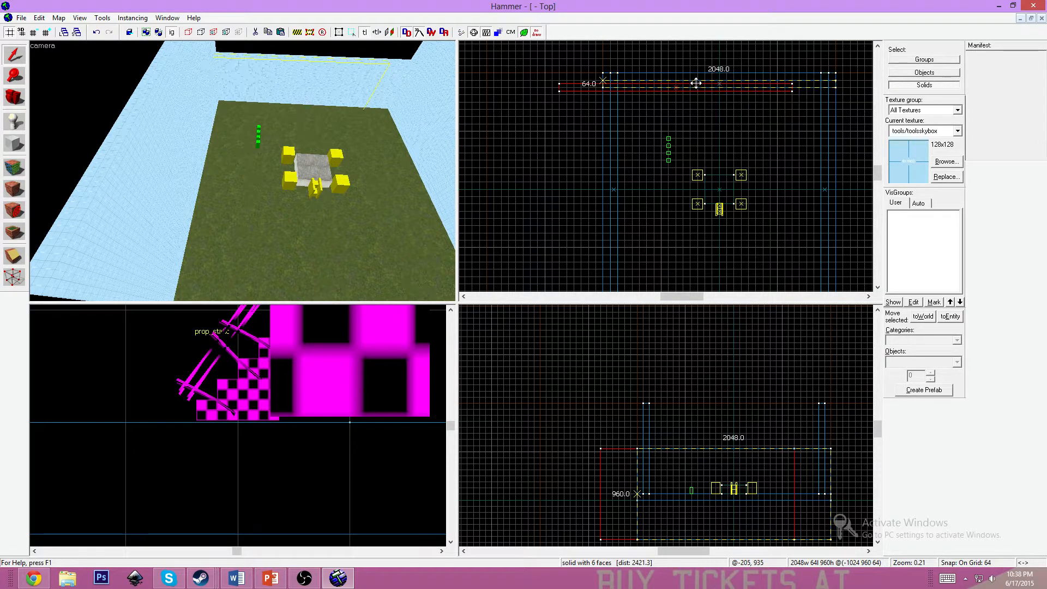
left_click_drag(747, 535, 745, 490)
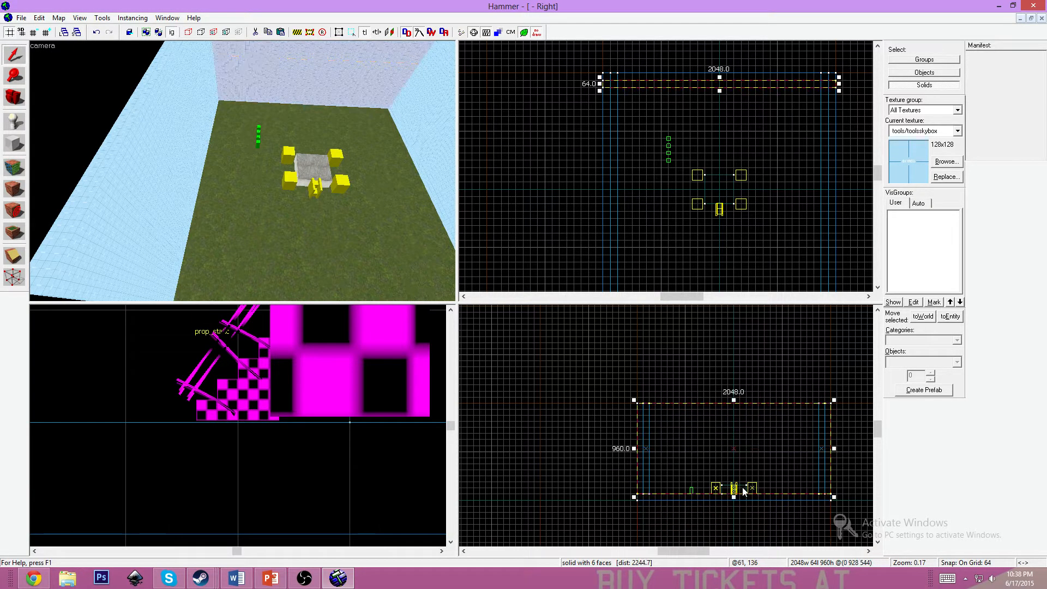
Copy the rotated end wall and paste the duplicate near the ground's lower end in the top view
right_click(764, 208)
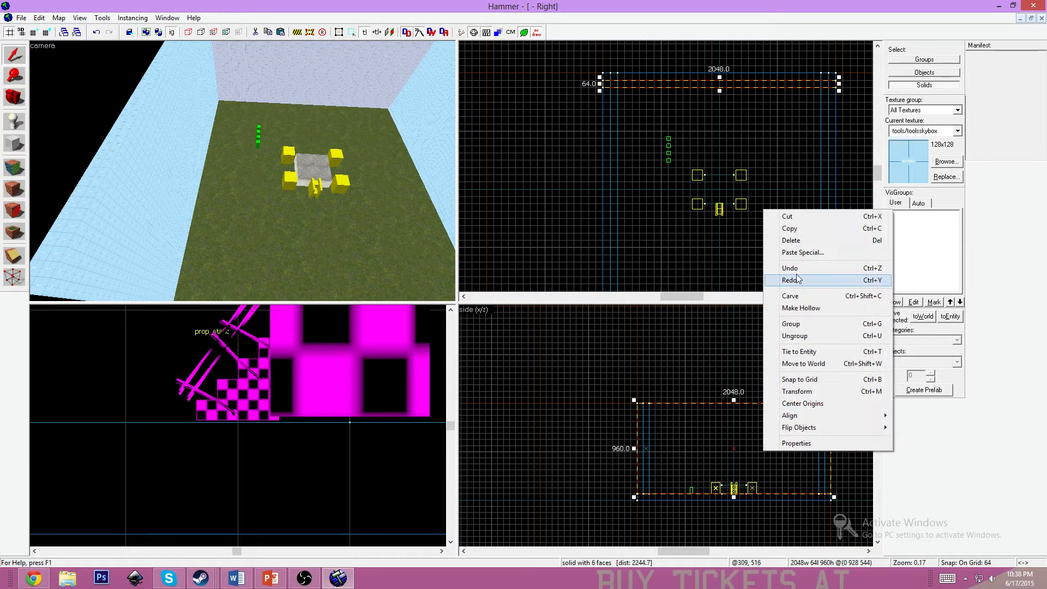
left_click(785, 229)
left_click(877, 287)
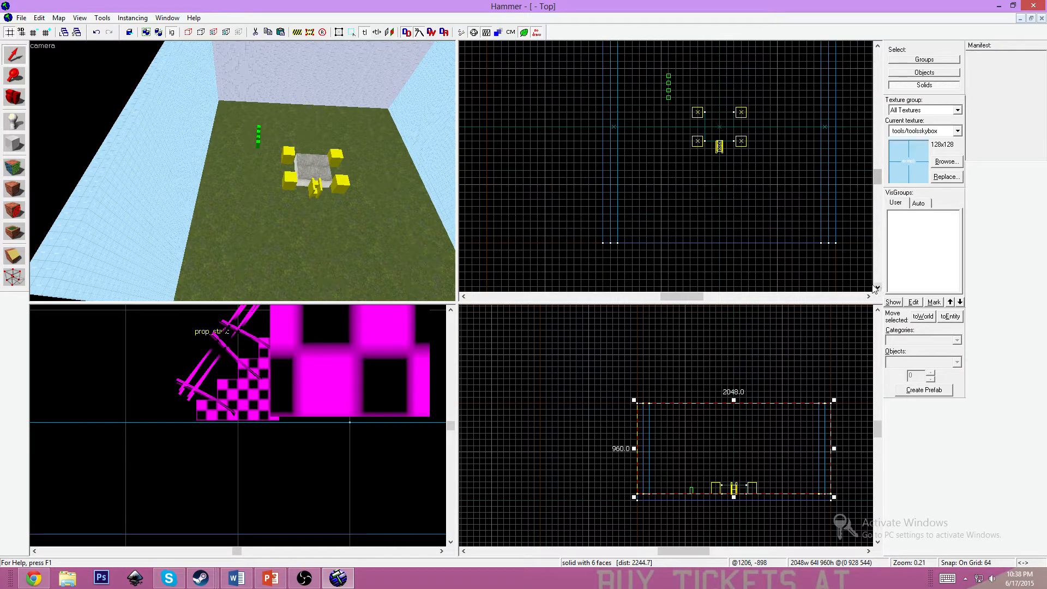
right_click(726, 228)
left_click(733, 232)
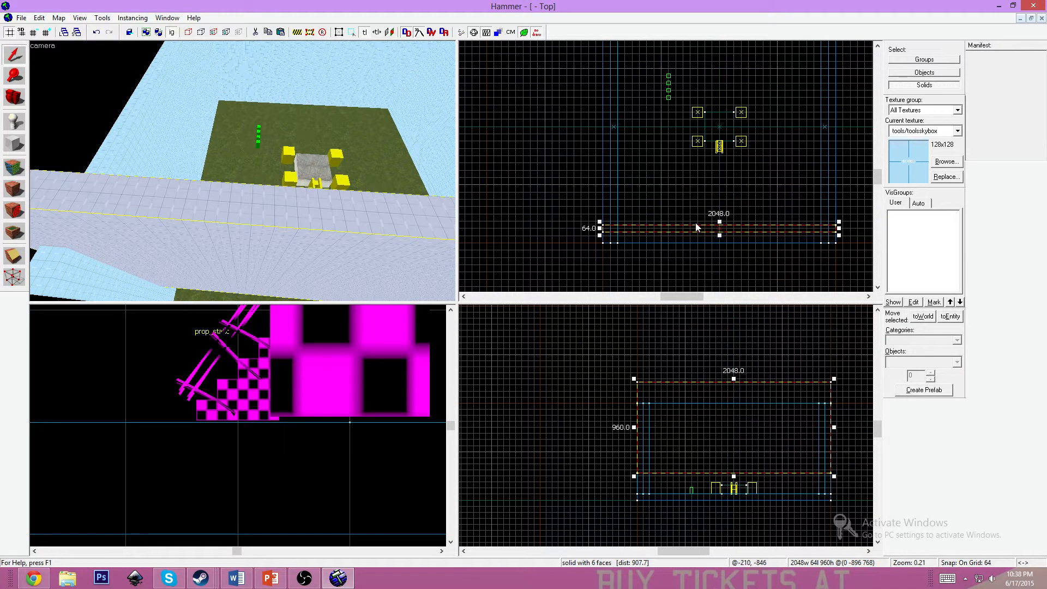
Shift the fourth wall one grid unit toward the ground's lower edge, lower its base to the ground, and view the enclosure
left_click_drag(694, 241, 694, 234)
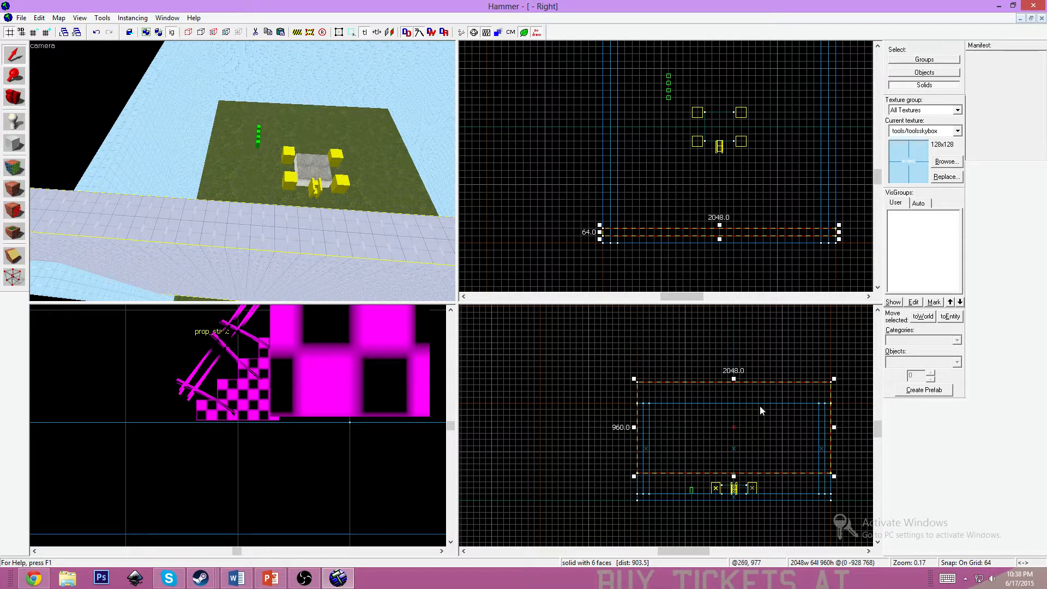
left_click_drag(760, 400, 760, 421)
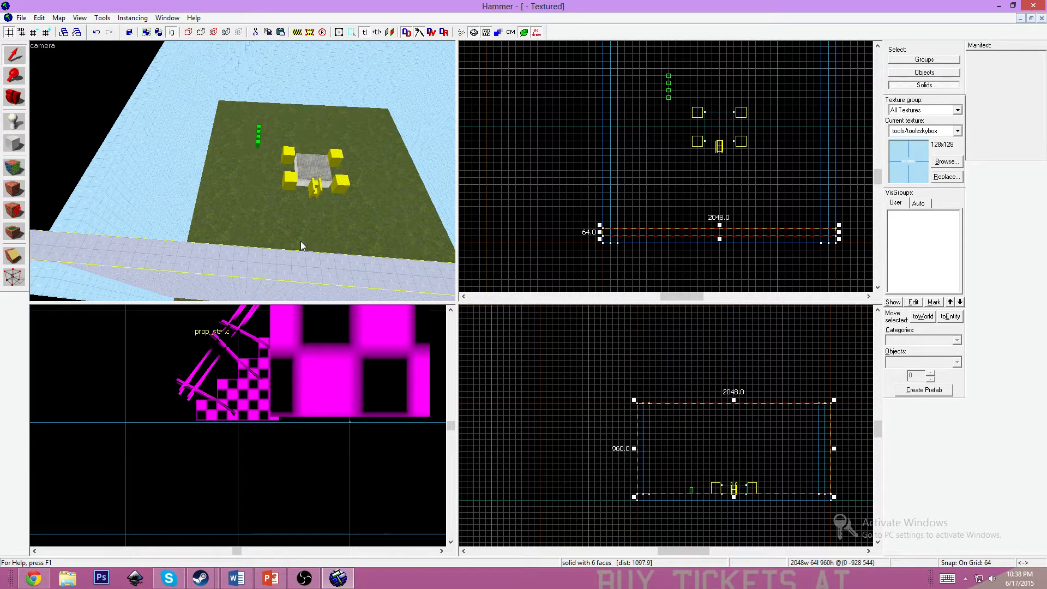
key("z")
key("a")
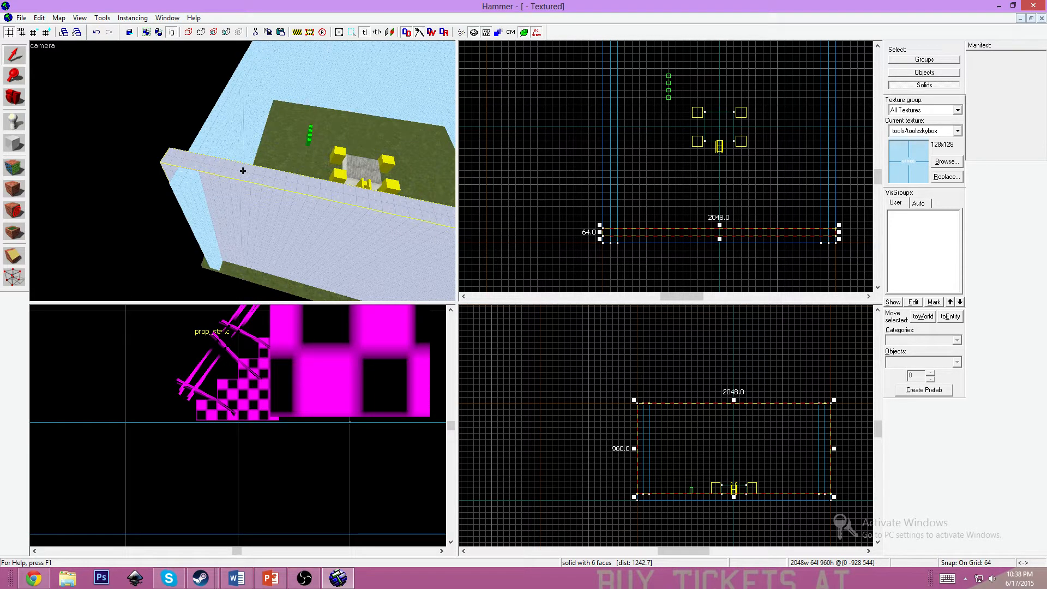
key("s")
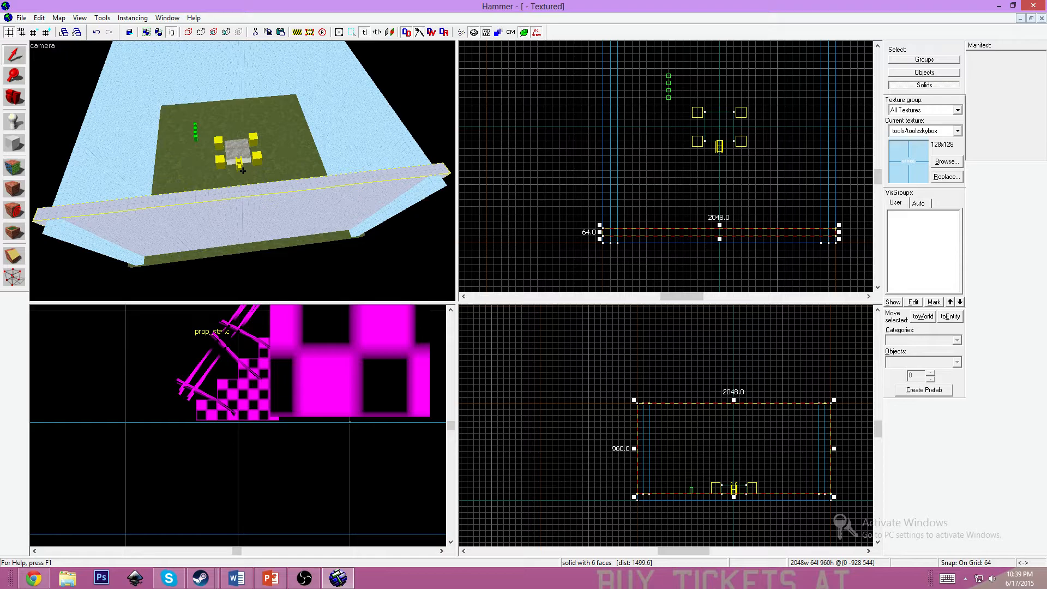
Create a skybox-textured ceiling block, 1792 by 1792 and 64 units thick, between the upper ends of the four walls
key("z")
key("Escape")
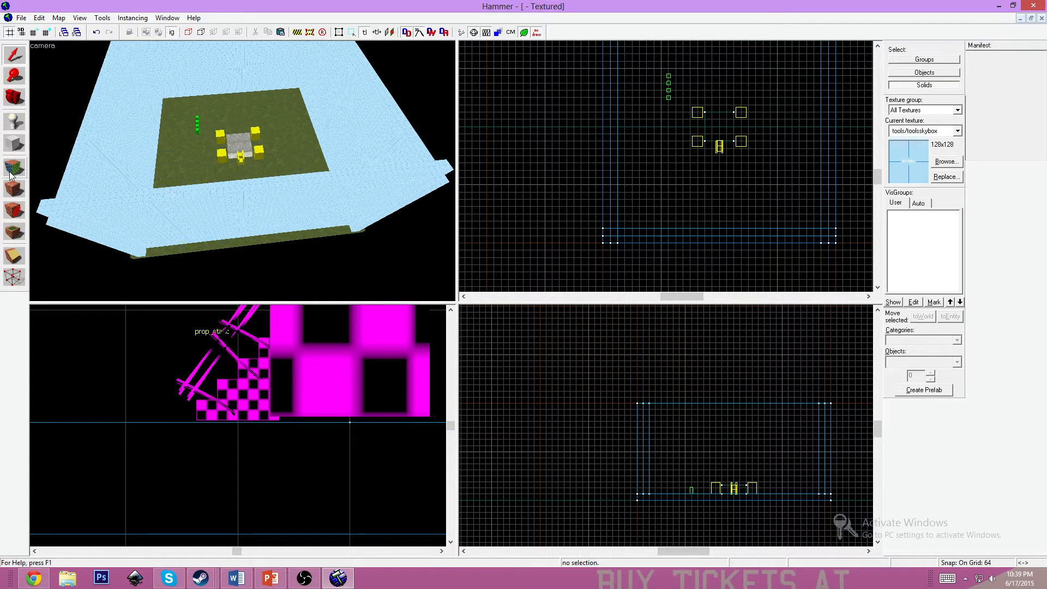
left_click(22, 141)
left_click(877, 45)
left_click(868, 296)
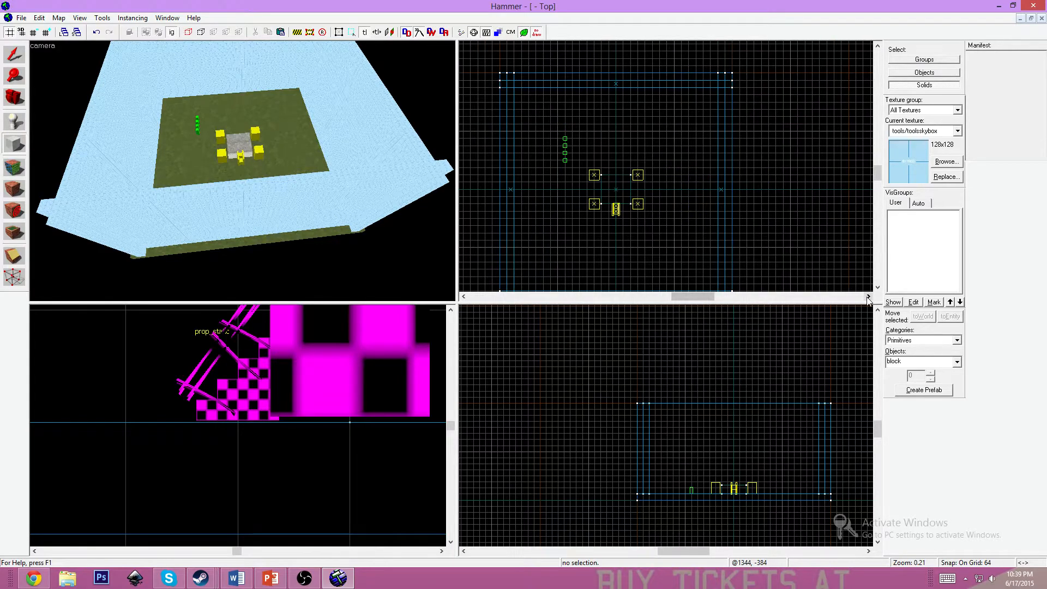
scroll(676, 246, "down", 2)
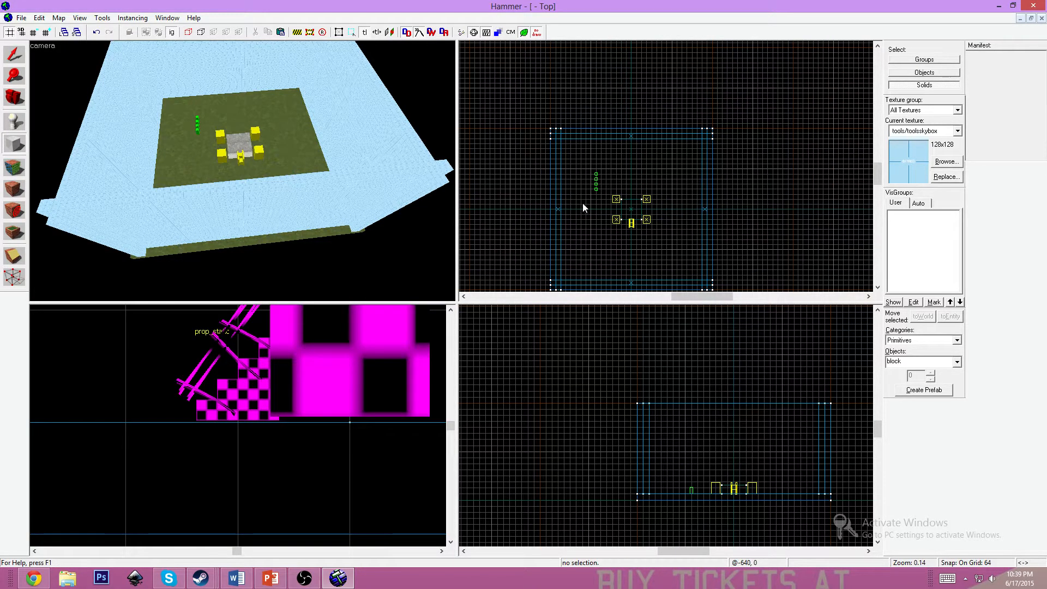
left_click_drag(561, 138, 702, 279)
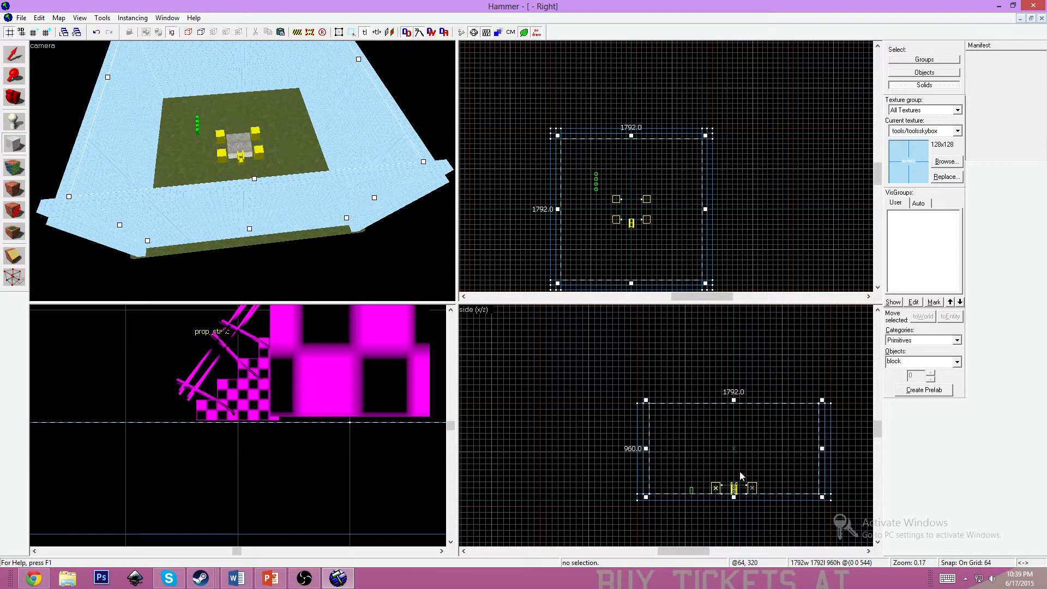
left_click_drag(733, 496, 733, 413)
key("Return")
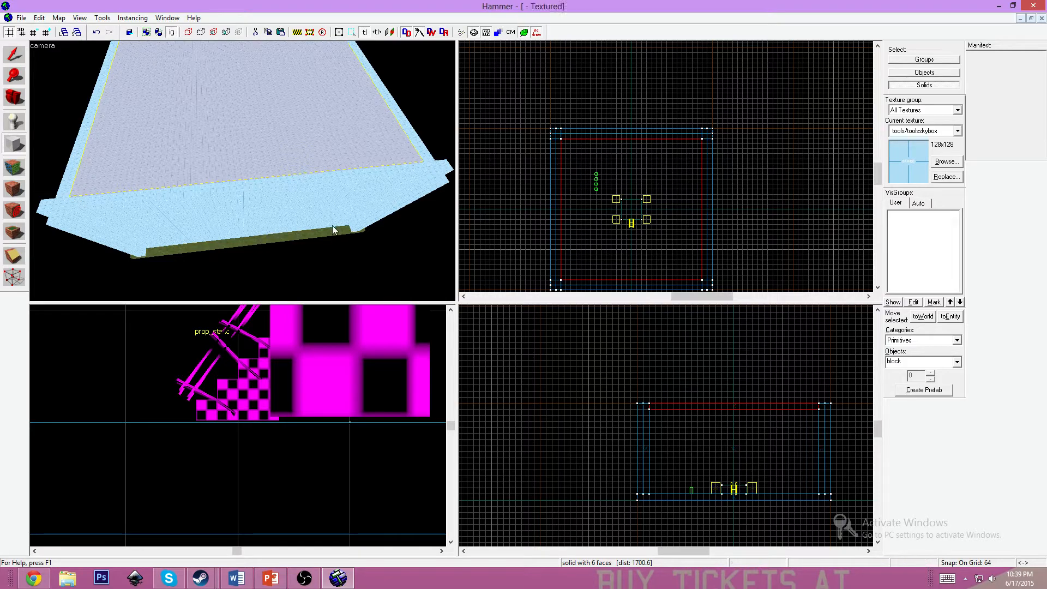
Raise the ceiling block one grid unit so it rests above the wall tops, and inspect the enclosed interior in the camera view
key("shift+s")
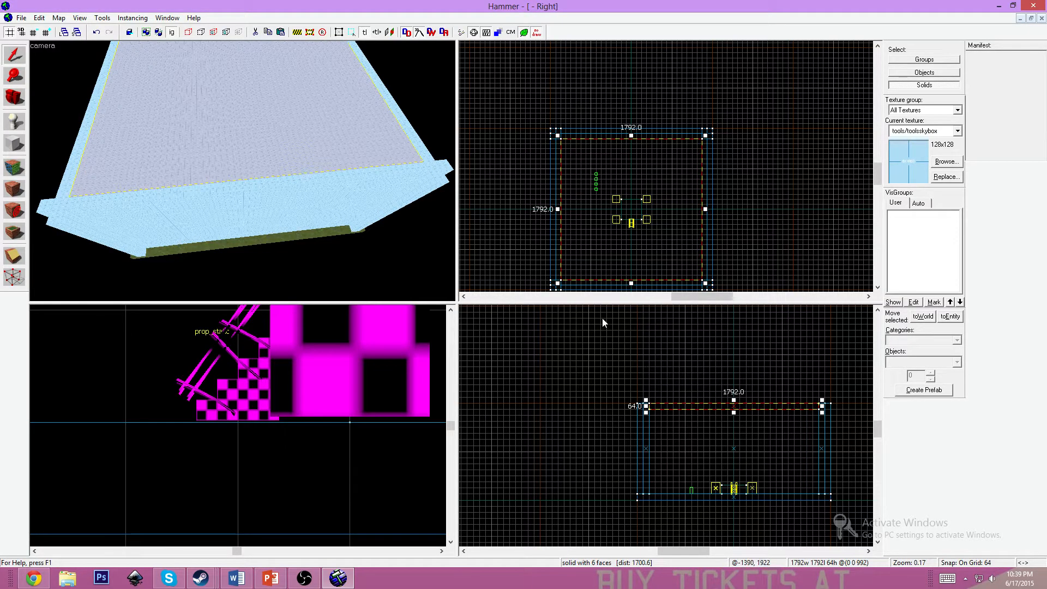
key("Up")
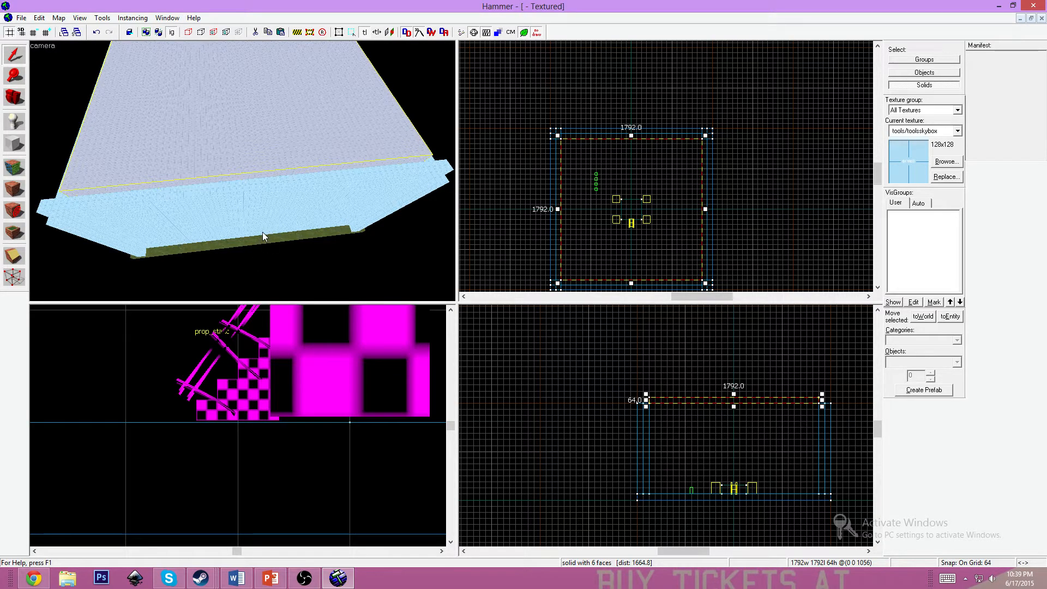
key("Escape")
key("z")
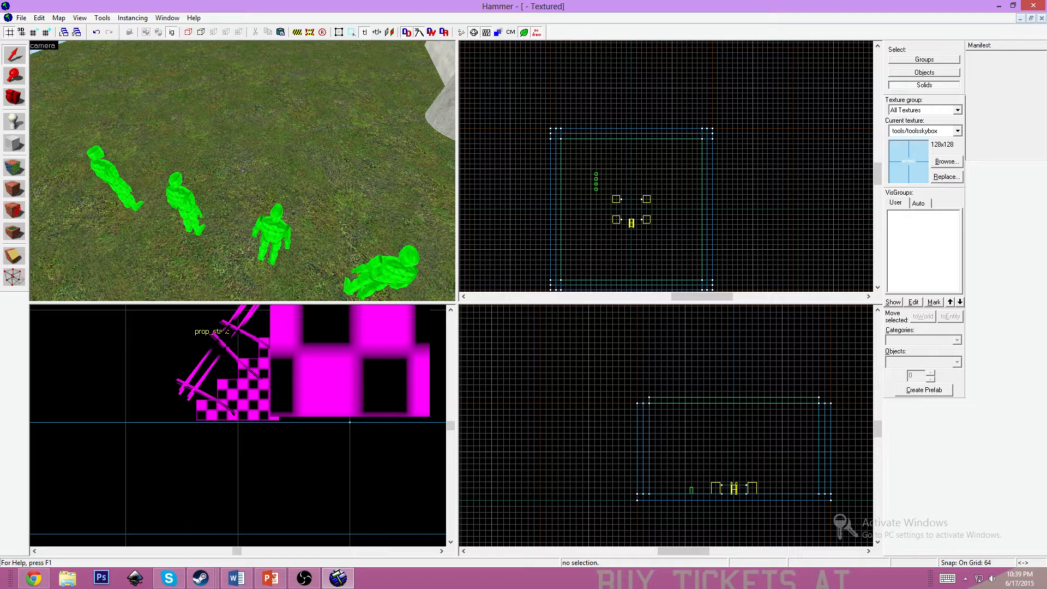
key("w")
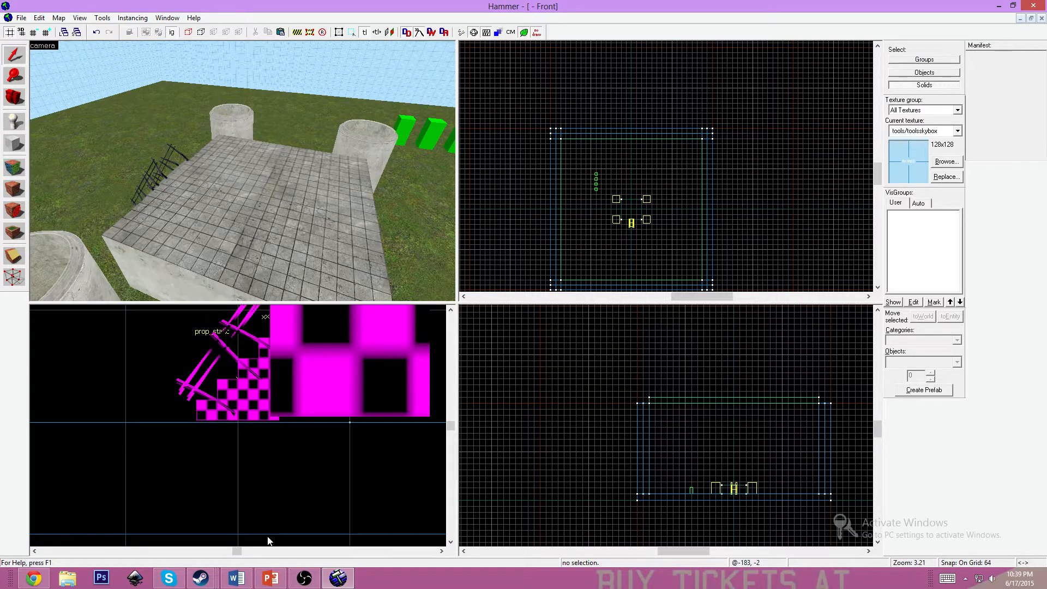
Switch to Open Broadcaster Software and change the scene used for the stream
left_click(305, 578)
left_click(728, 277)
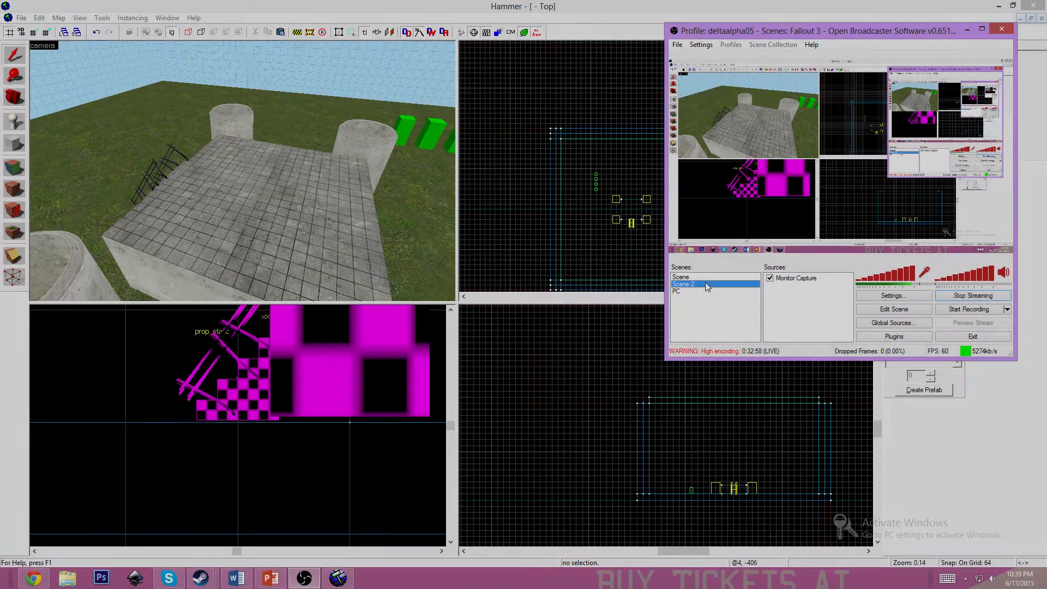
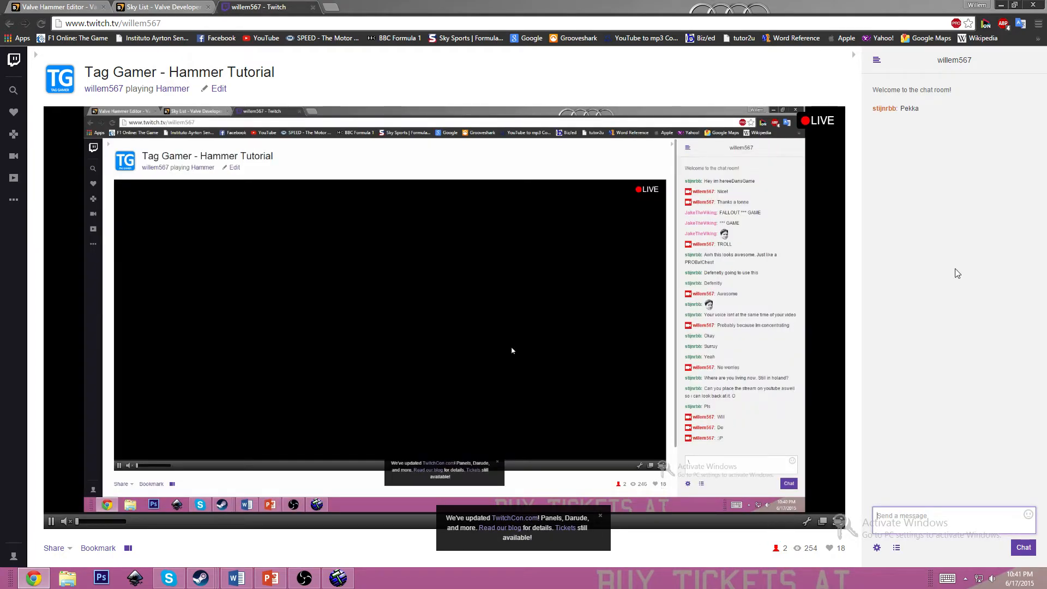
Send ";)" in the Twitch channel's chat and switch back to Hammer
type(";)")
key("Return")
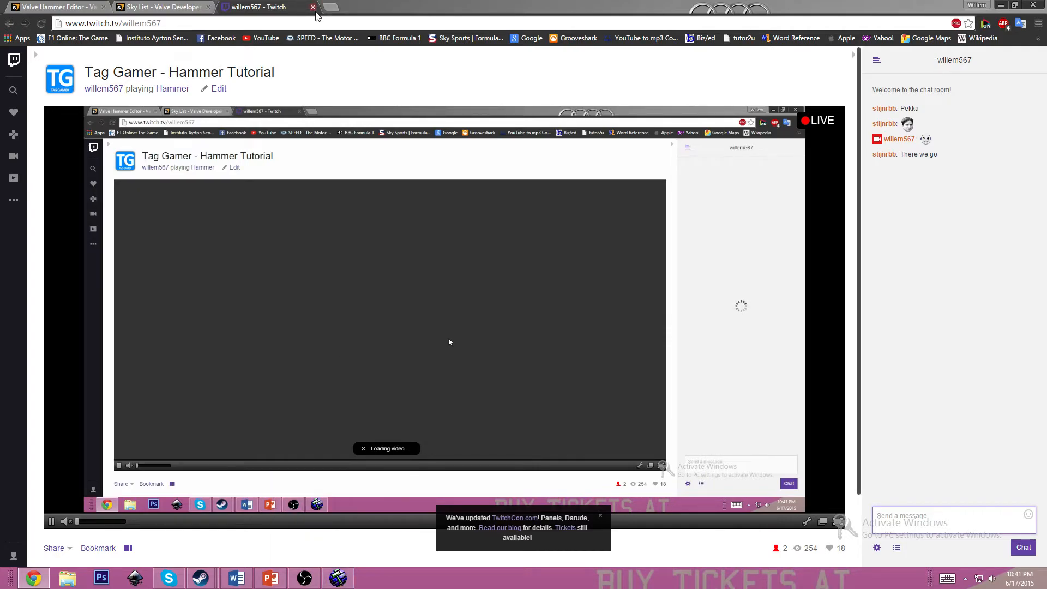
left_click(316, 585)
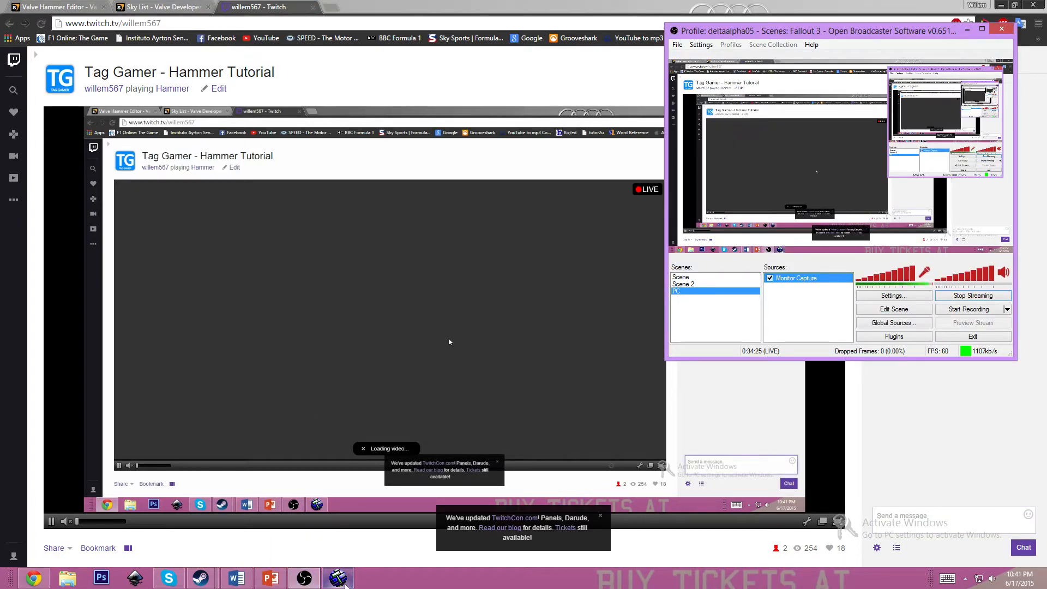
left_click(338, 578)
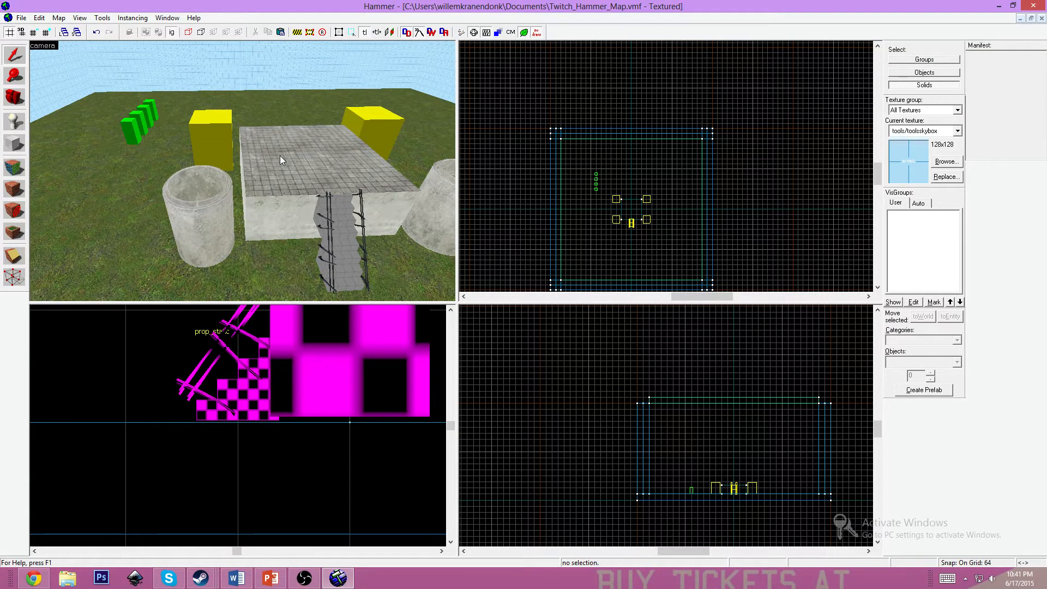
Compile the map with BSP, VIS and RAD set to Normal, and check the result and its sky in the game
key("z")
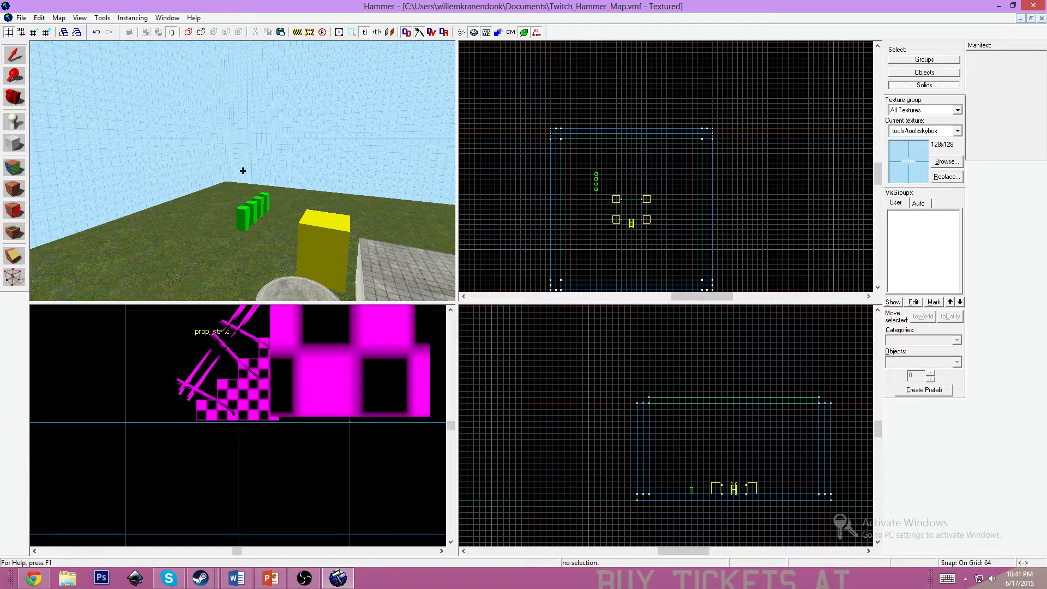
key("z")
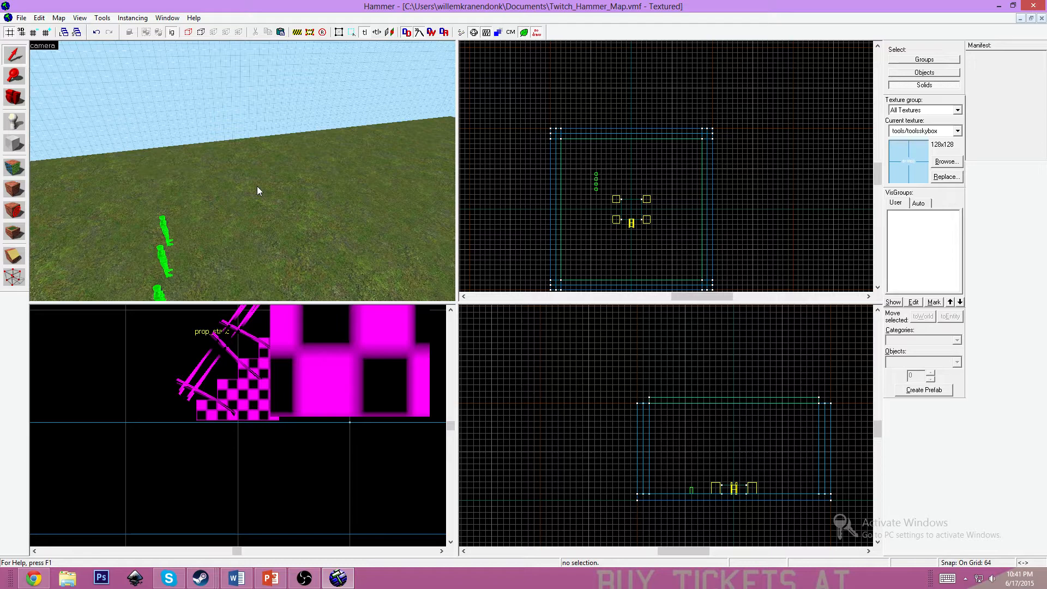
left_click(461, 32)
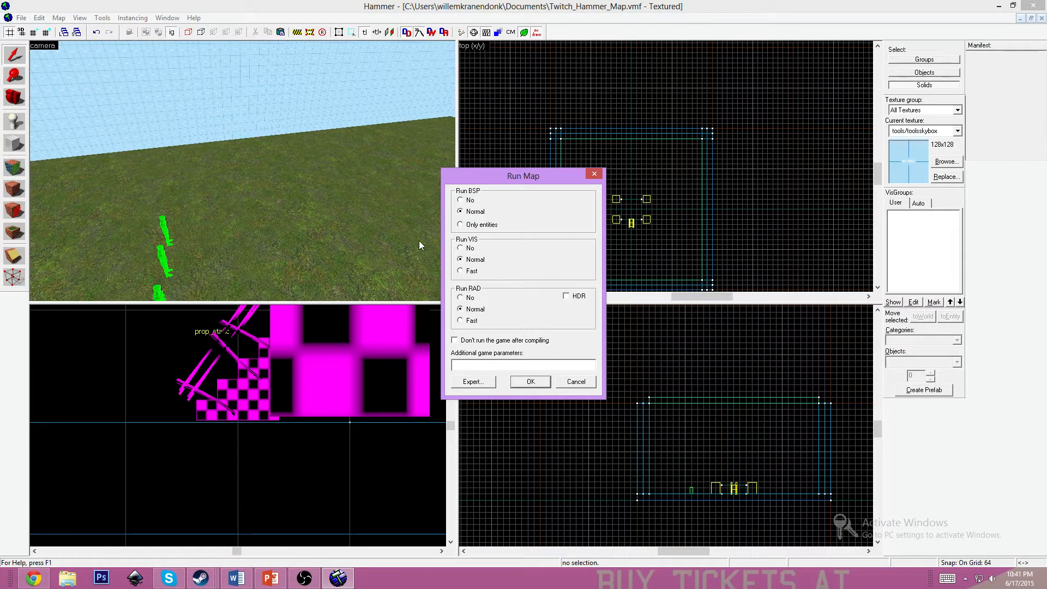
left_click(526, 383)
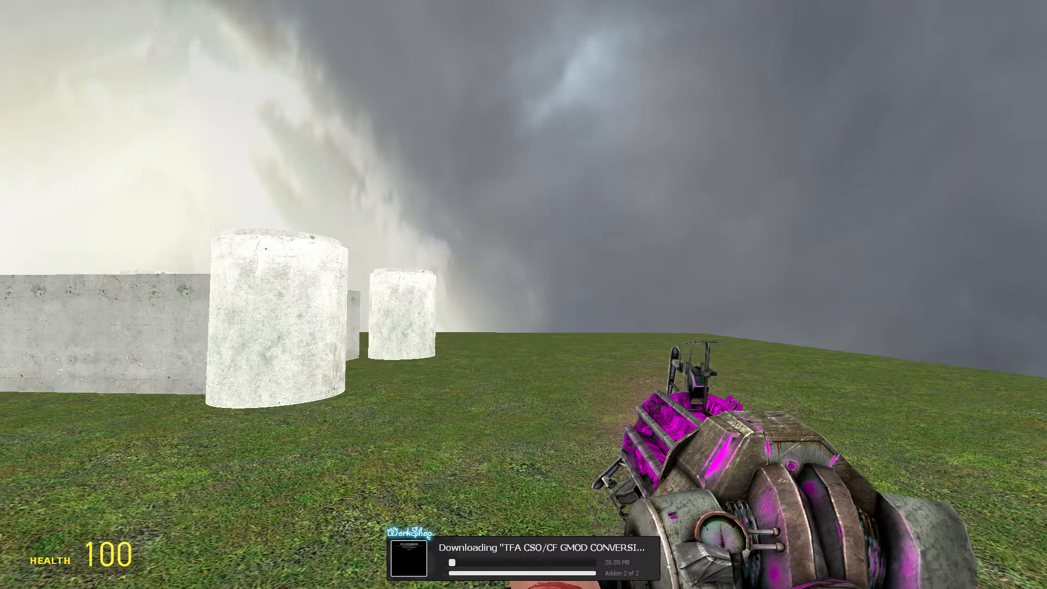
key("w")
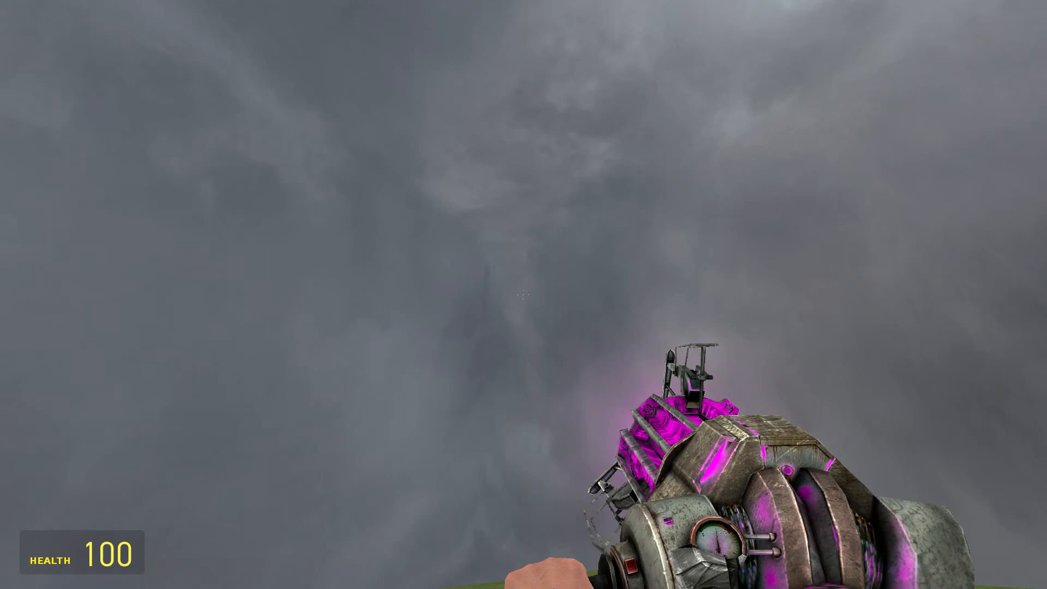
key("Escape")
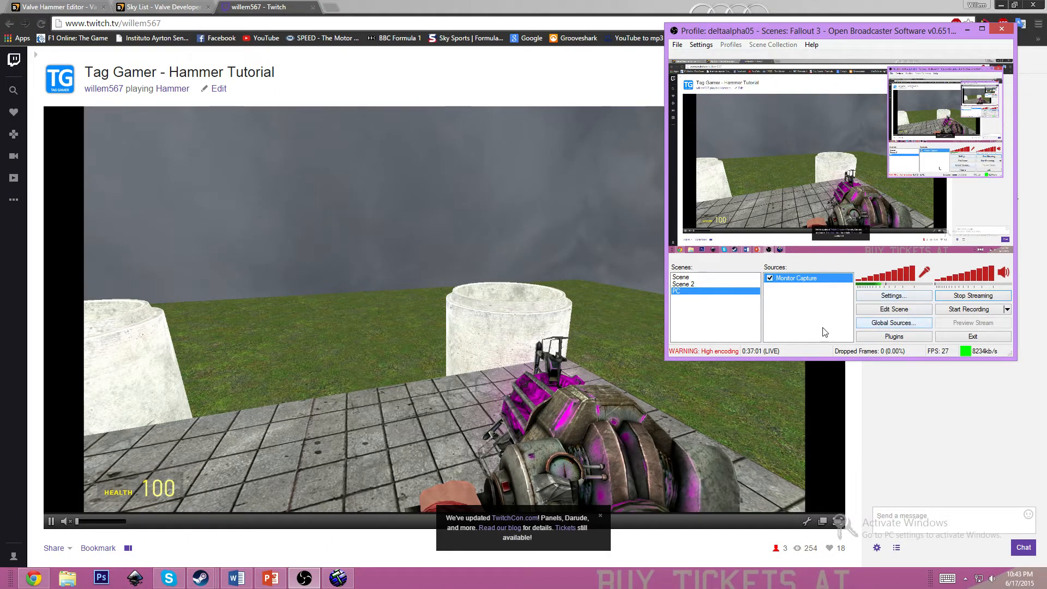
Switch to the Twitch channel page in the browser and reload it
left_click(332, 348)
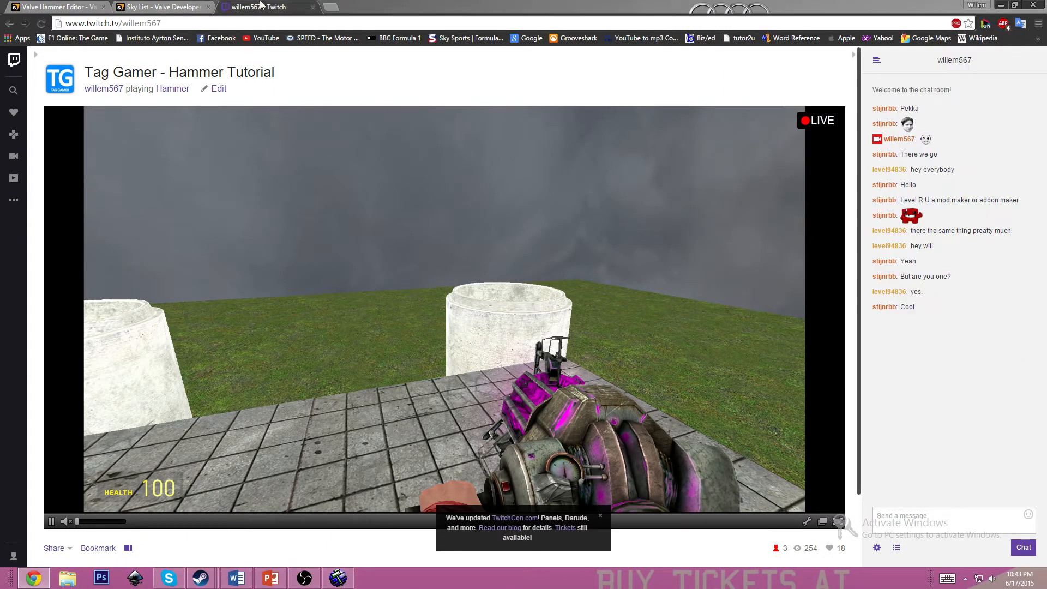
left_click(224, 24)
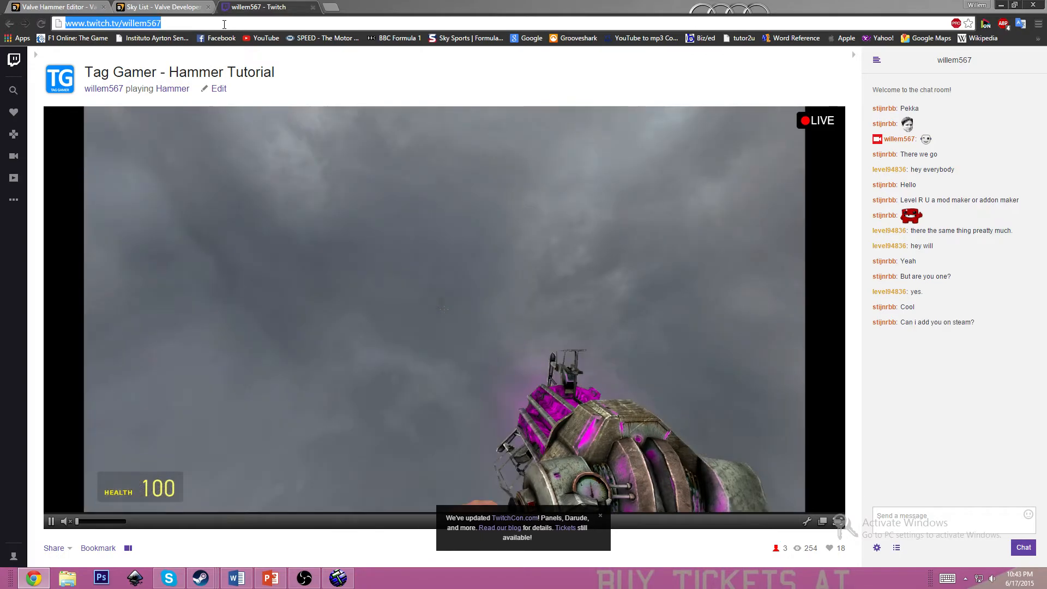
key("Return")
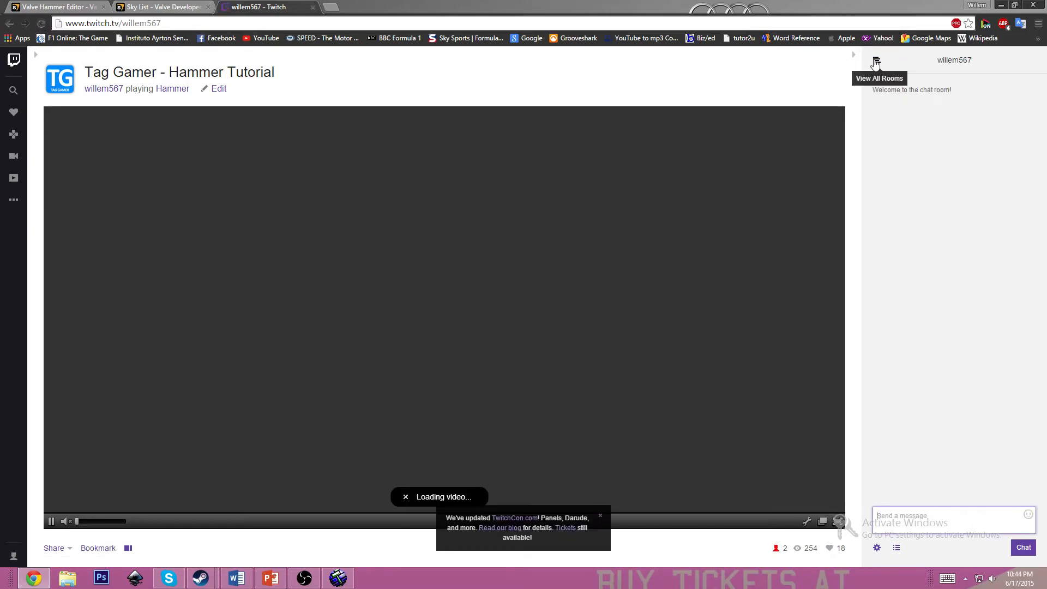
Switch back to Hammer, close the compile log, and examine the concrete block and skybox walls in the camera view
left_click(338, 580)
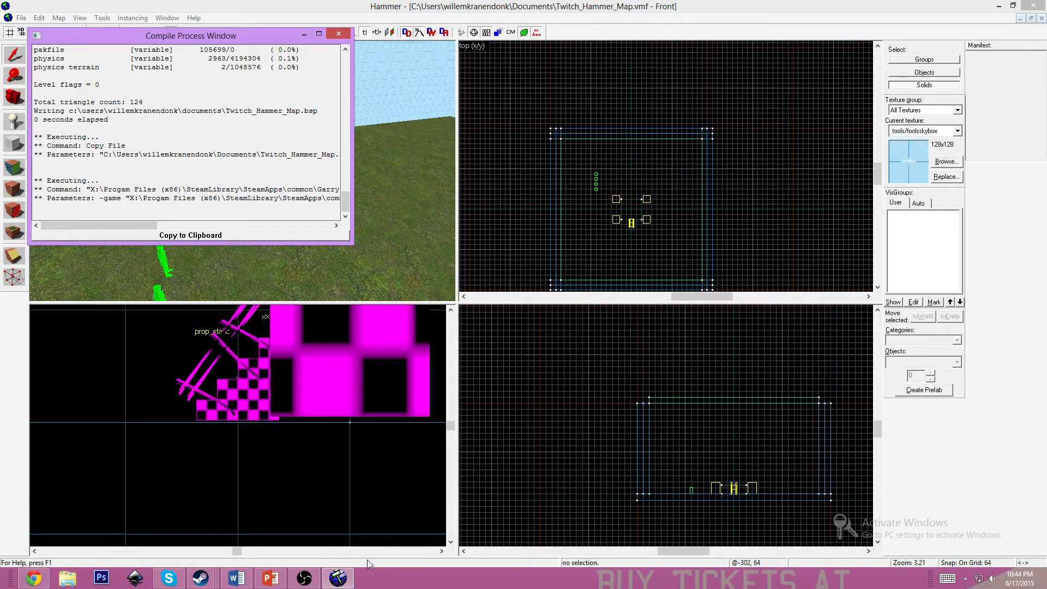
left_click(339, 33)
key("z")
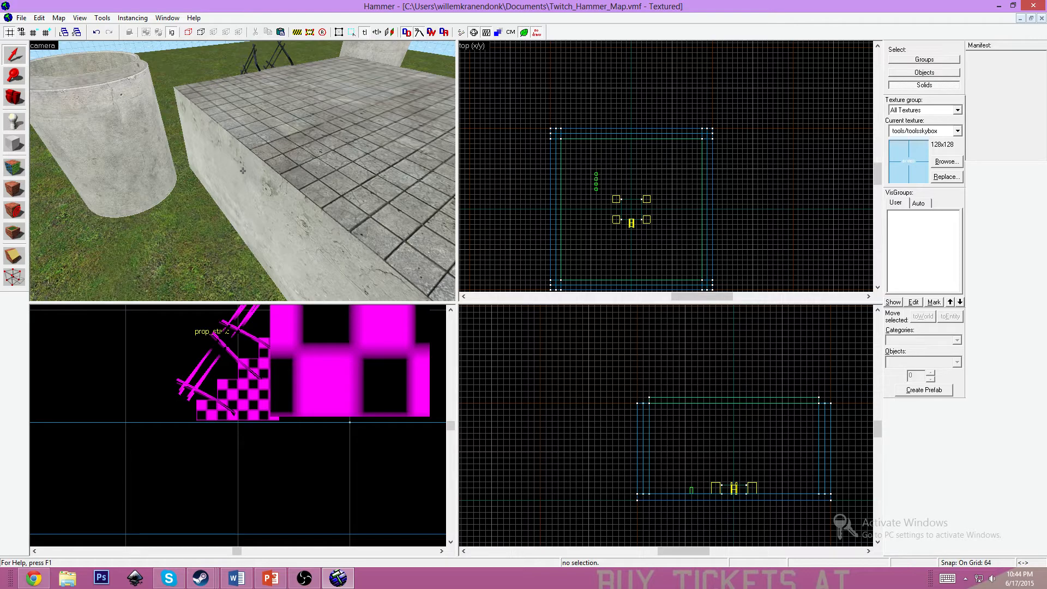
key("s")
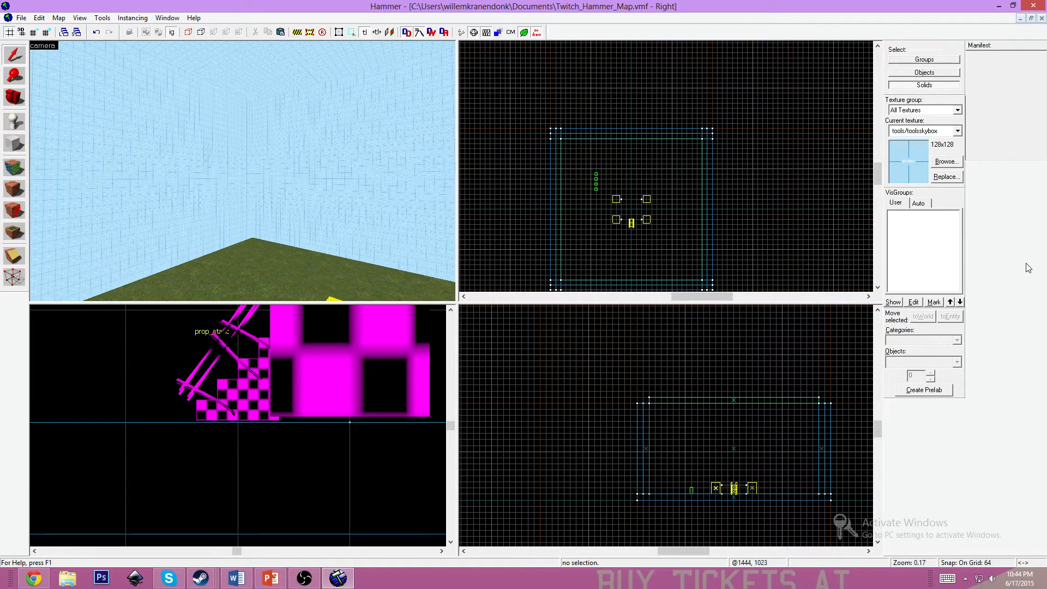
Select the four skybox walls together with the ceiling and raise them 64 units above the ground
left_click(636, 145)
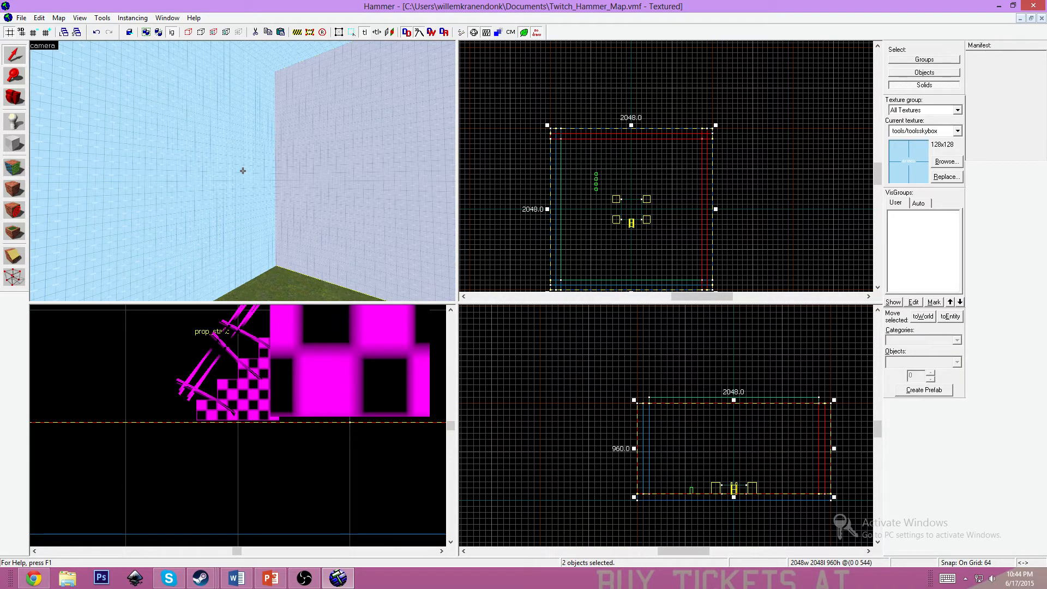
left_click(243, 171, "ctrl")
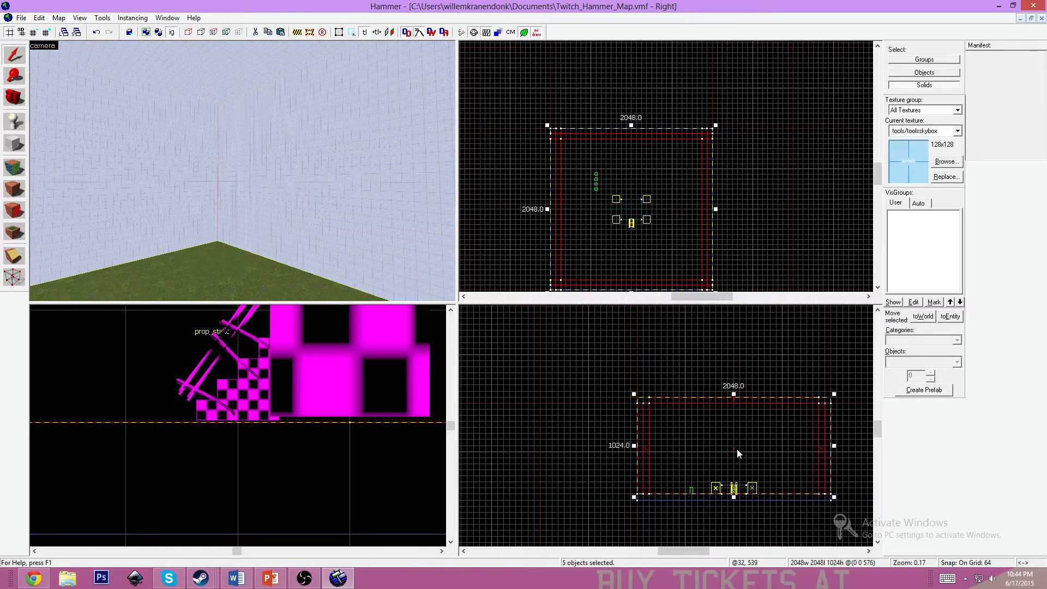
left_click_drag(738, 451, 737, 446)
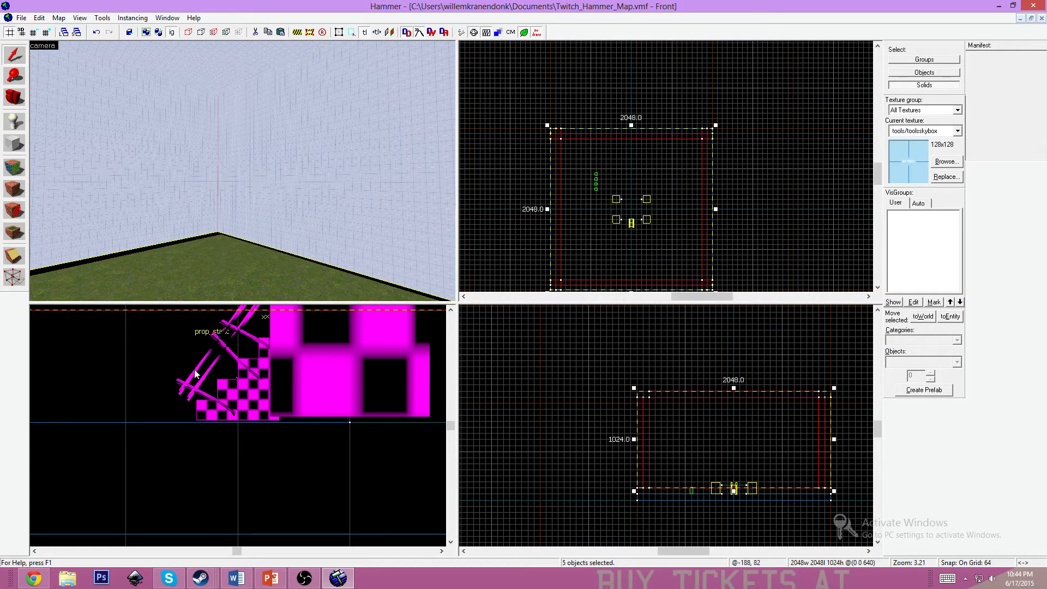
Select the ground solid and extend it 512 units outward on all four sides to 3072 by 3072 units
key("z")
key("w")
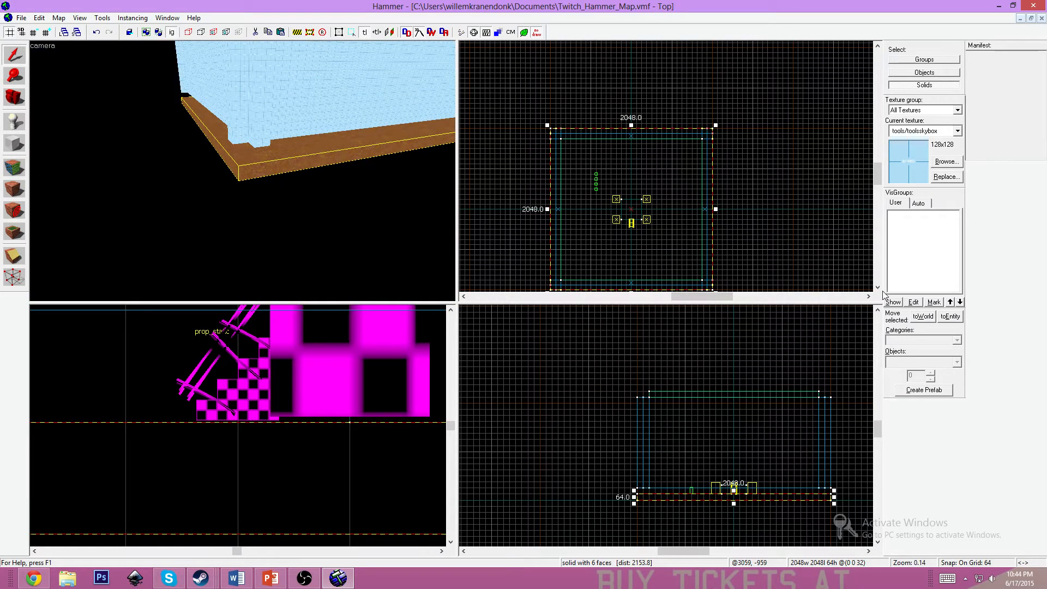
left_click(877, 288)
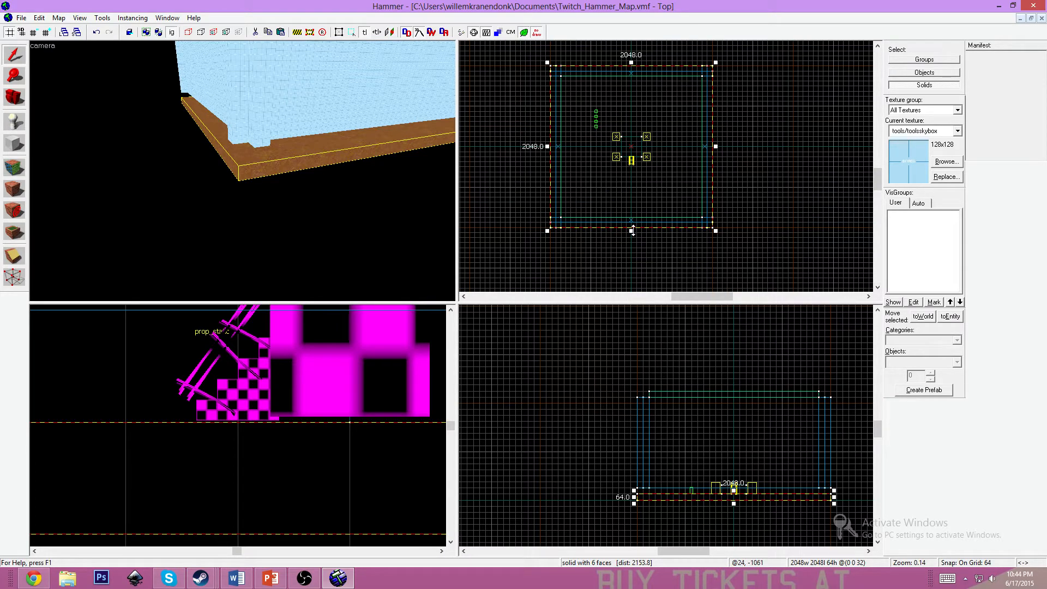
left_click_drag(632, 231, 622, 263)
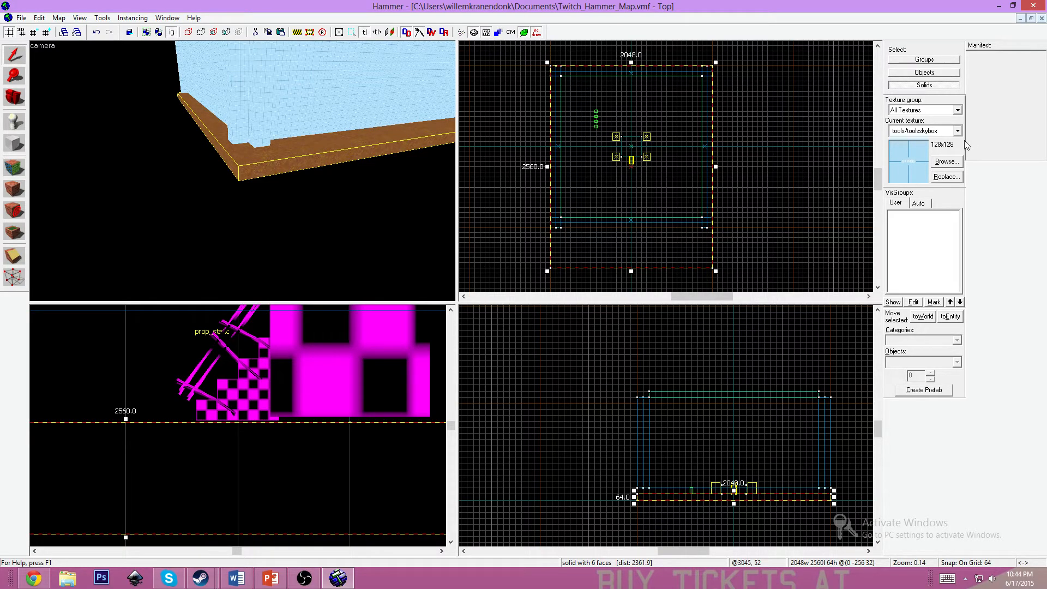
left_click(877, 47)
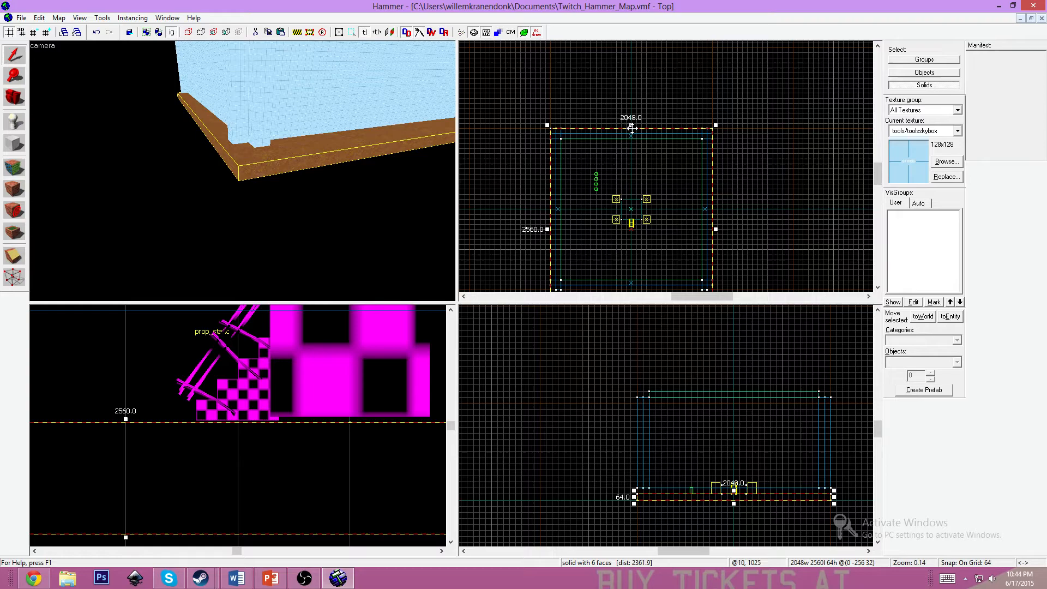
left_click_drag(631, 125, 631, 85)
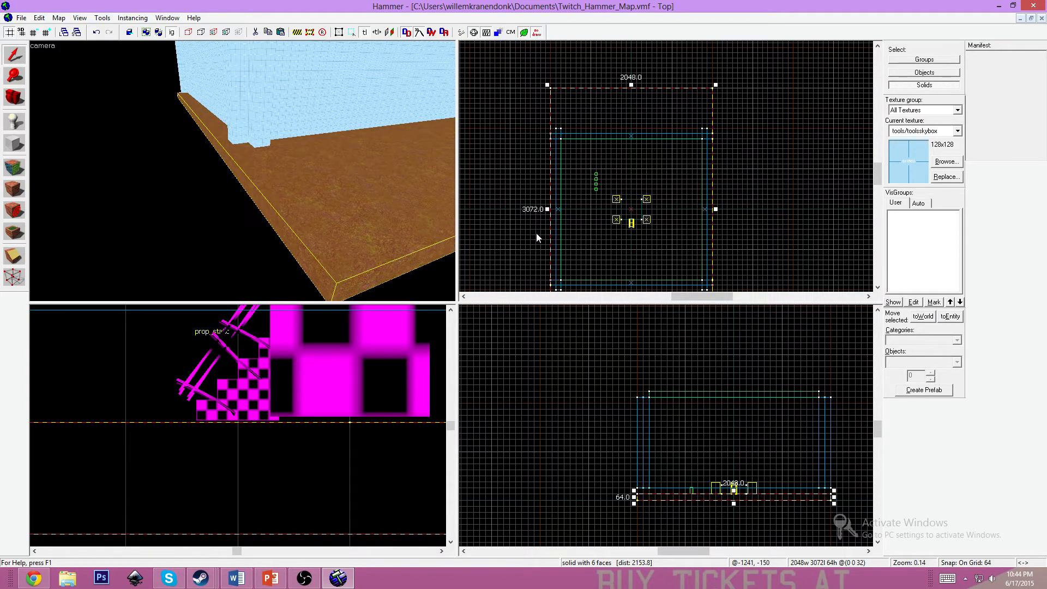
left_click_drag(547, 209, 507, 209)
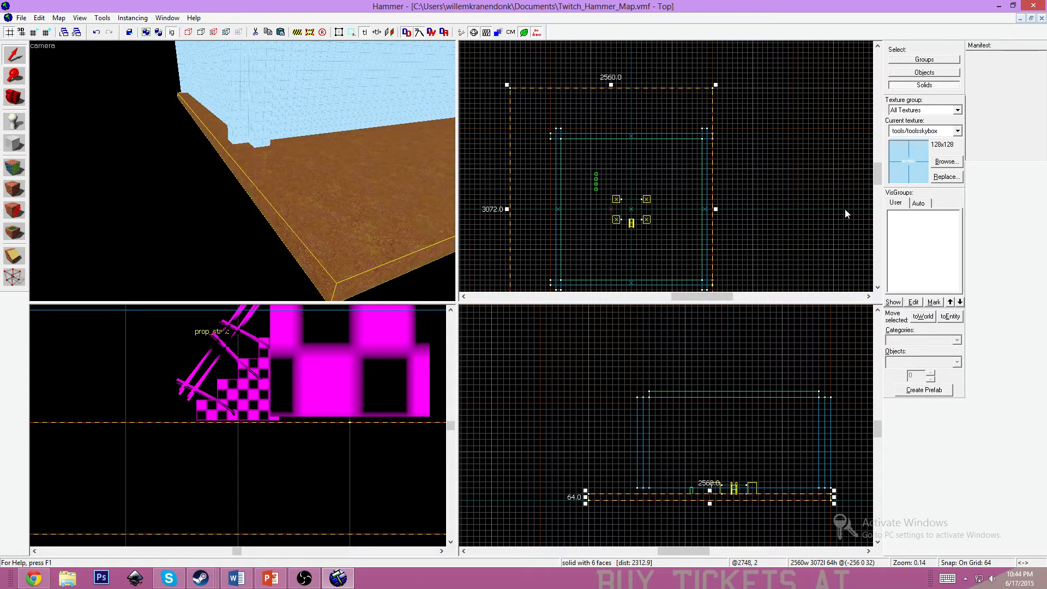
left_click_drag(716, 209, 755, 209)
Fly the camera inside the skybox to inspect the concrete block and enlarged ground, and select one skybox side wall
key("z")
key("w")
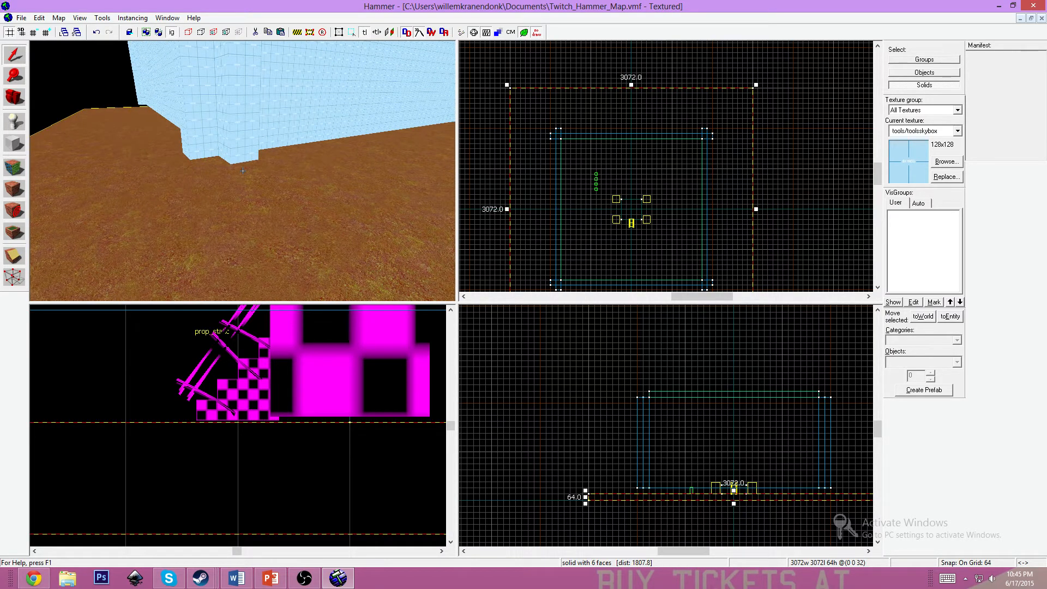
key("w")
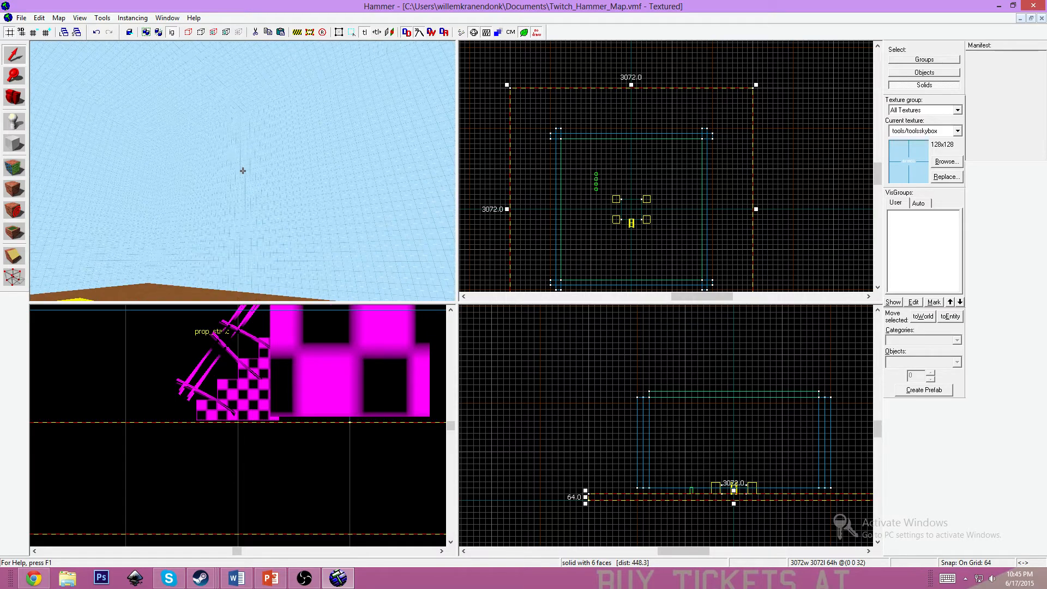
key("s")
key("z")
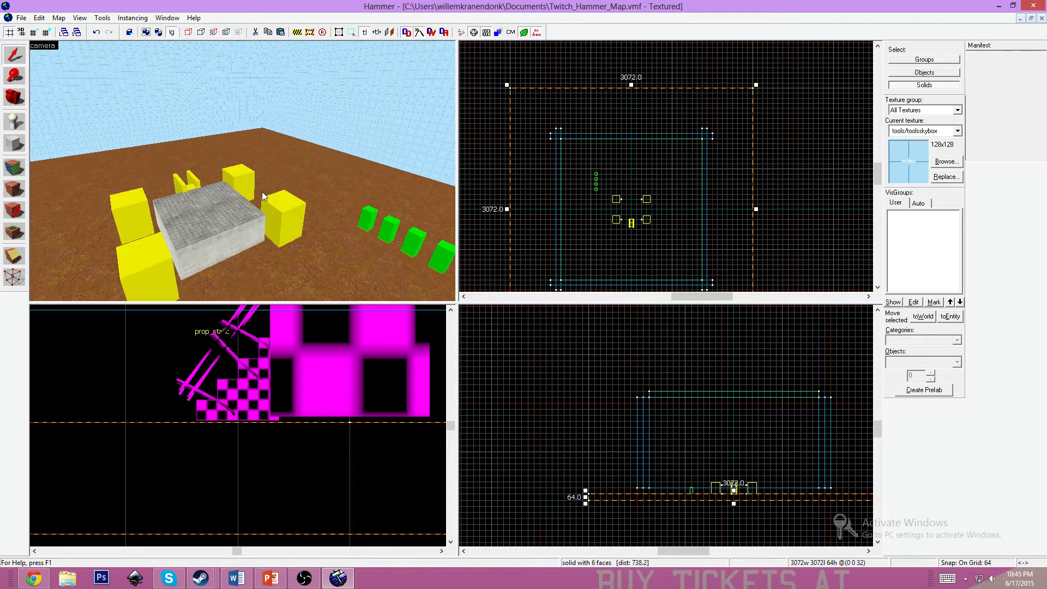
left_click(341, 112)
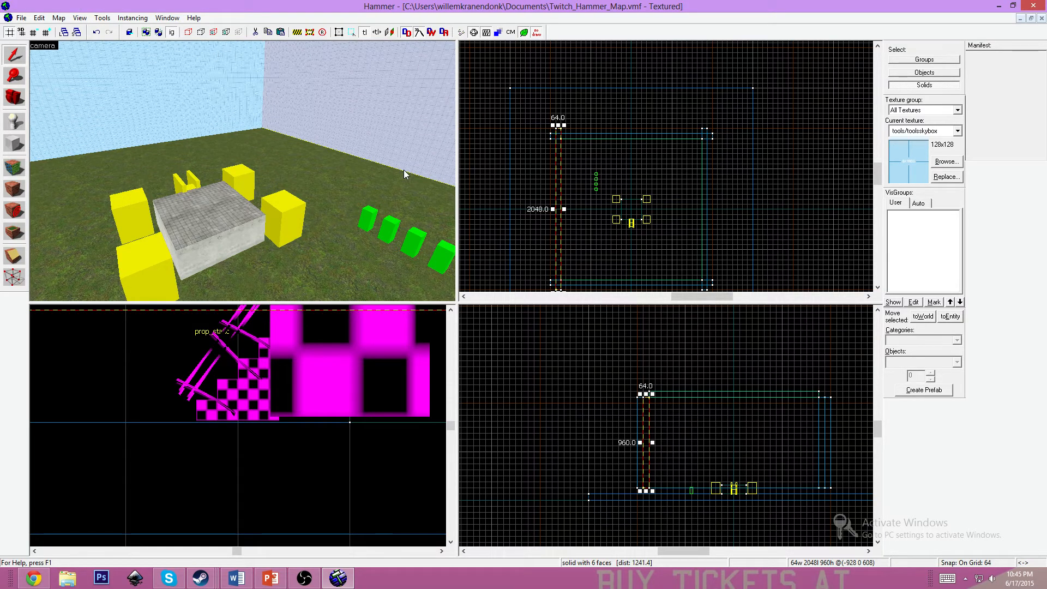
Switch to the Sky List wiki page in the browser and look through the contents and the source materials skies
left_click(34, 578)
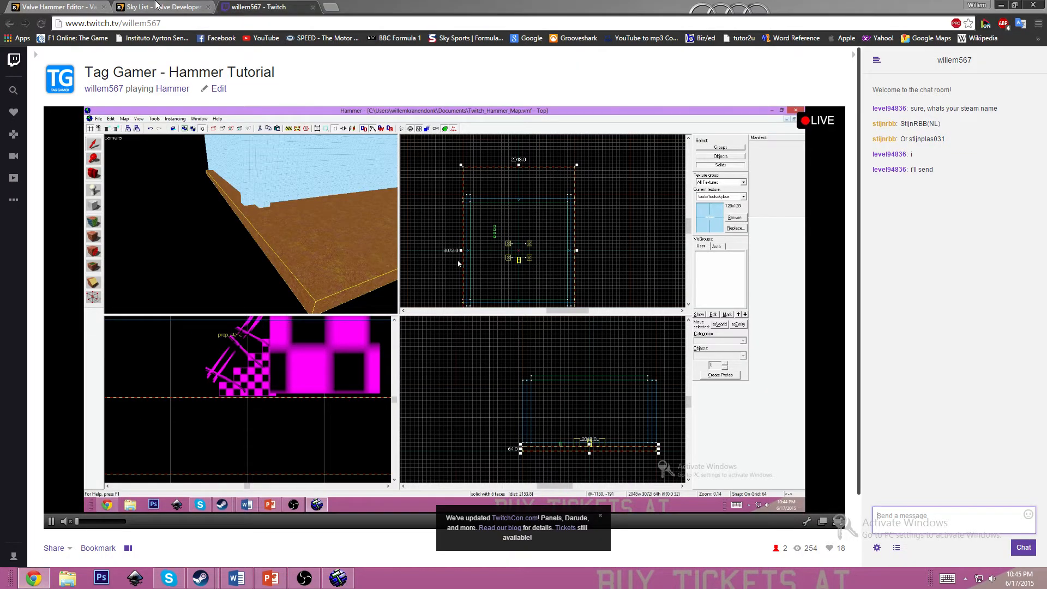
left_click(158, 6)
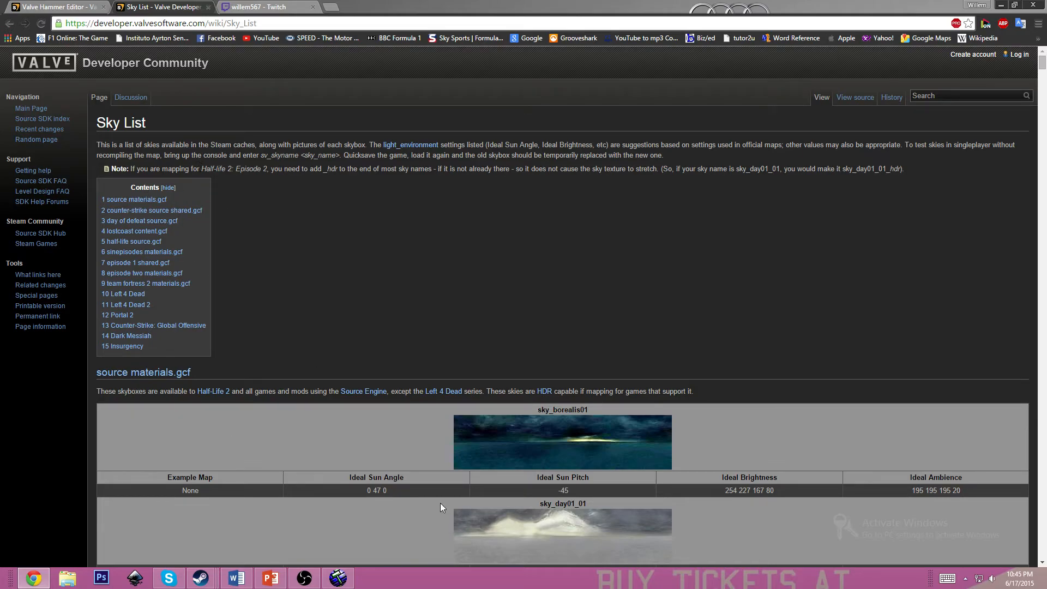
scroll(441, 502, "down", 17)
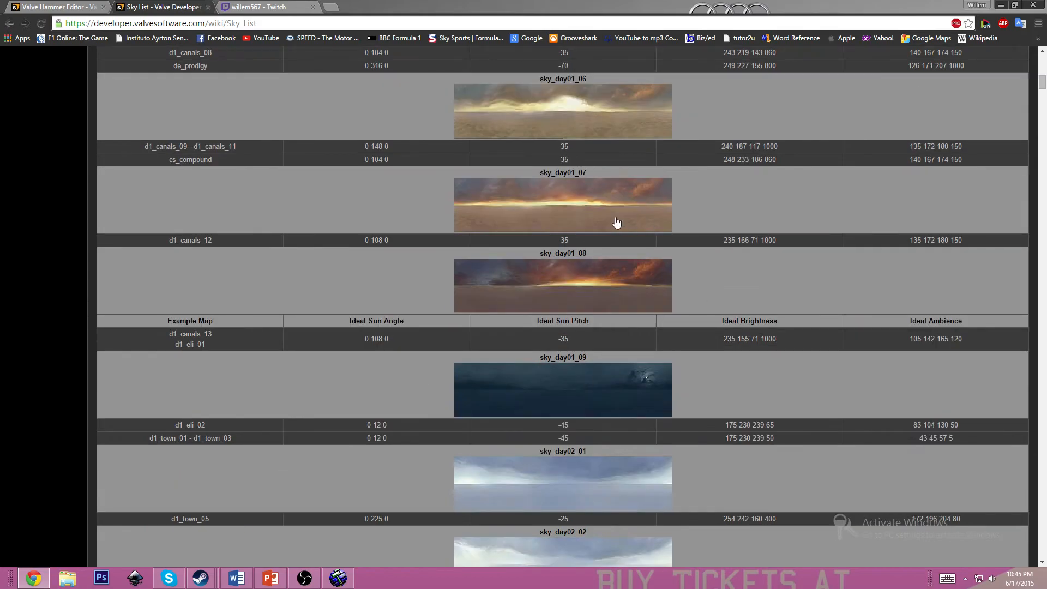
scroll(885, 436, "down", 15)
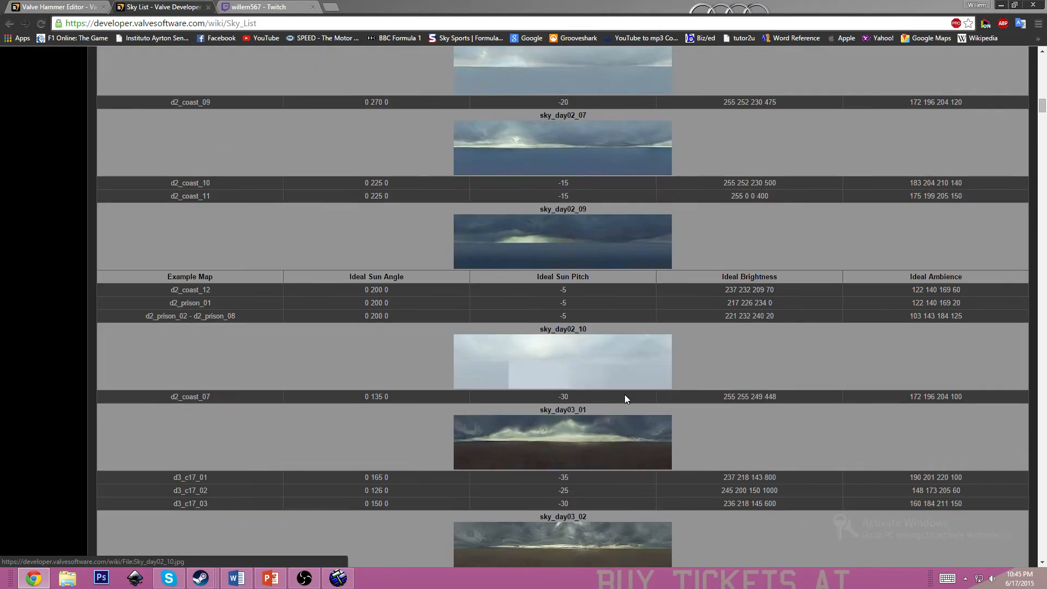
scroll(623, 394, "down", 3)
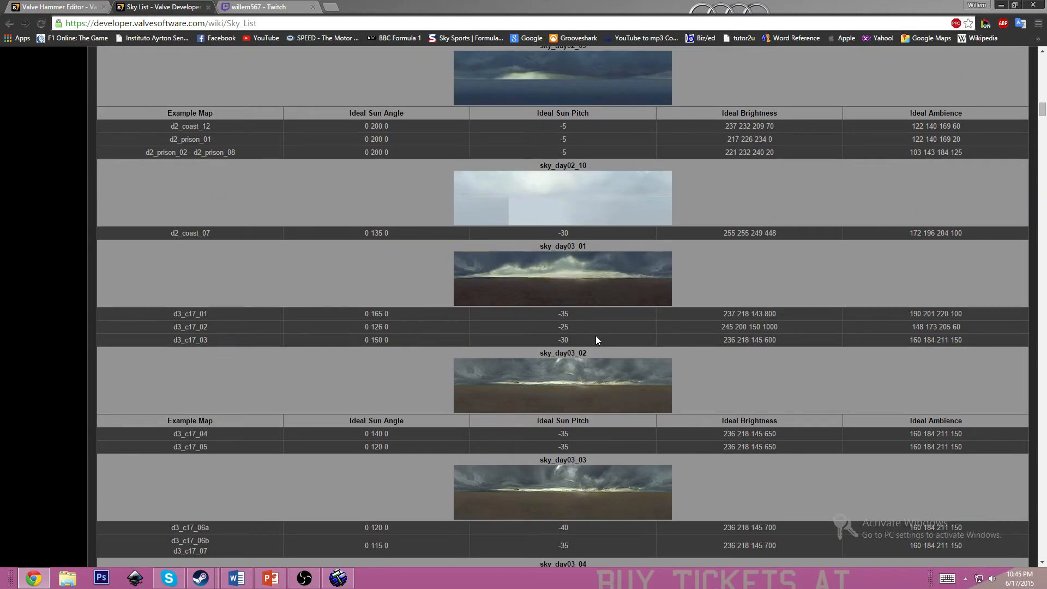
scroll(491, 257, "down", 1)
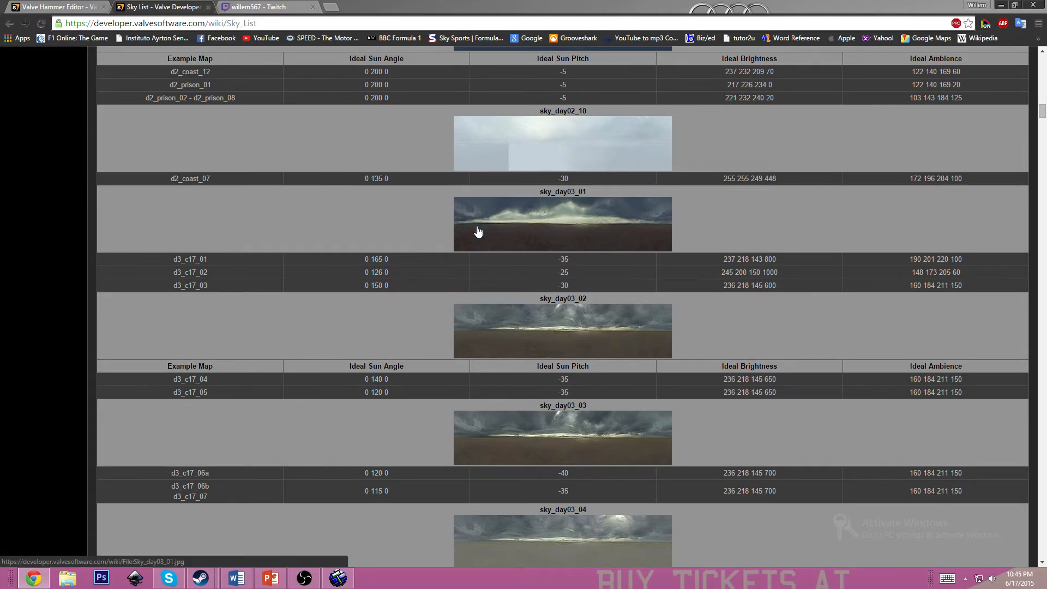
scroll(478, 232, "up", 20)
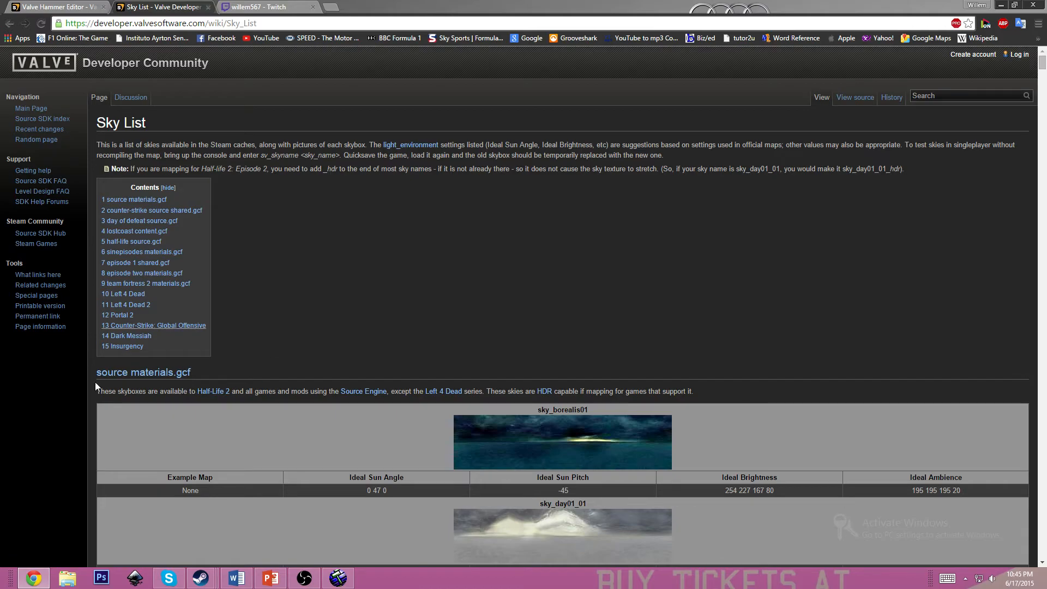
scroll(780, 428, "down", 20)
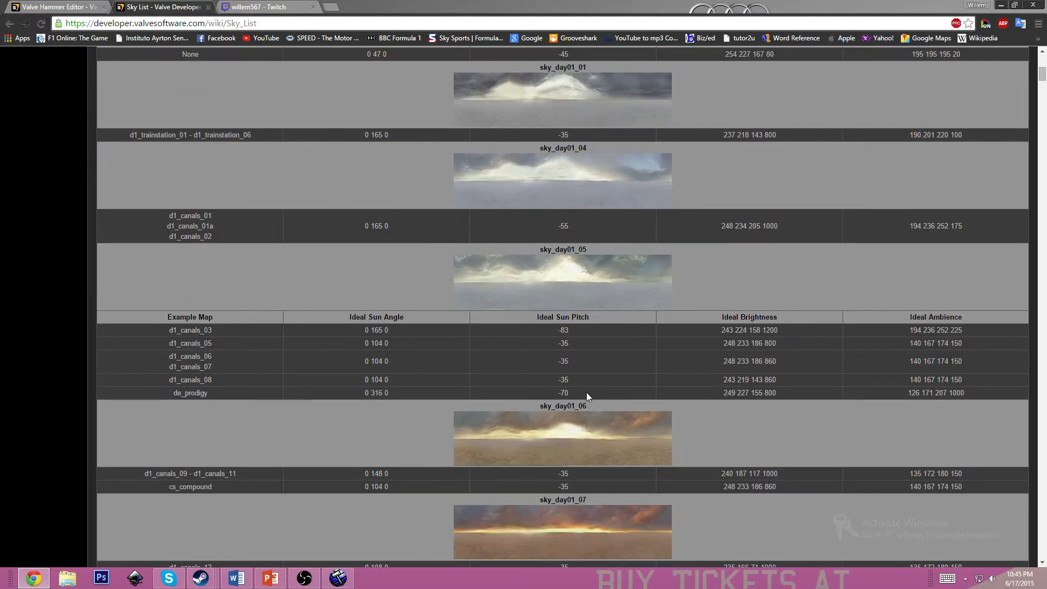
scroll(484, 375, "down", 8)
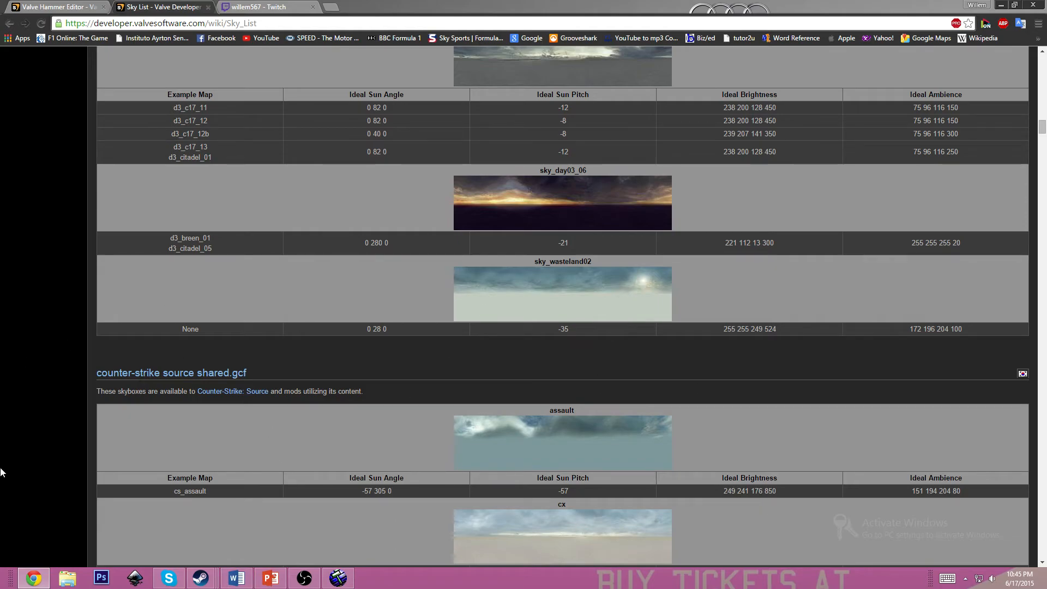
Look through the Counter-Strike: Source, Day of Defeat, Lost Coast and Half-Life: Source skies, down to the SiN Episodes section
scroll(361, 378, "down", 7)
scroll(701, 393, "down", 18)
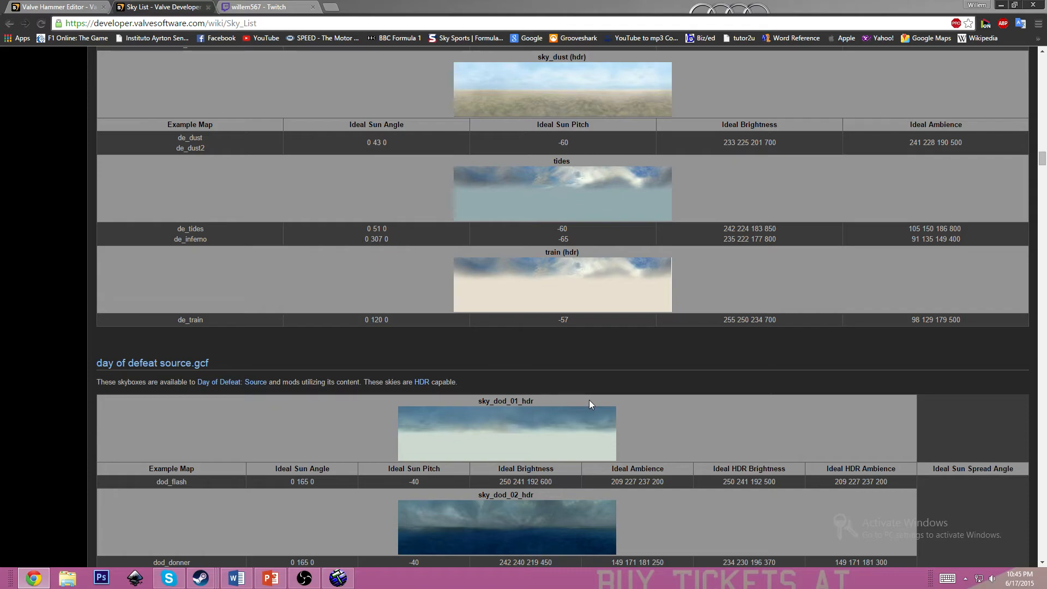
scroll(589, 403, "down", 18)
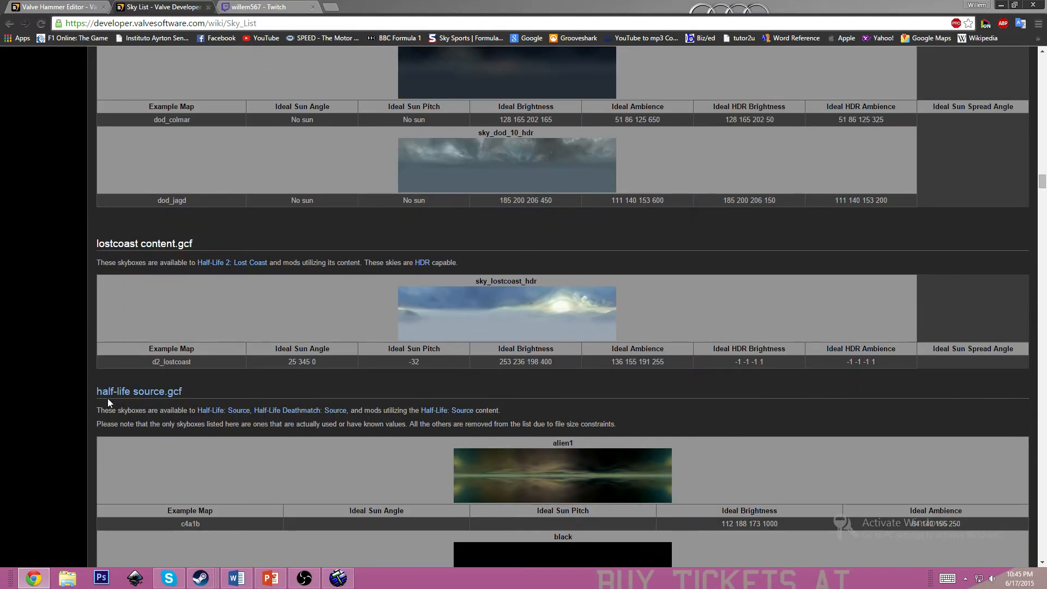
scroll(402, 468, "down", 2)
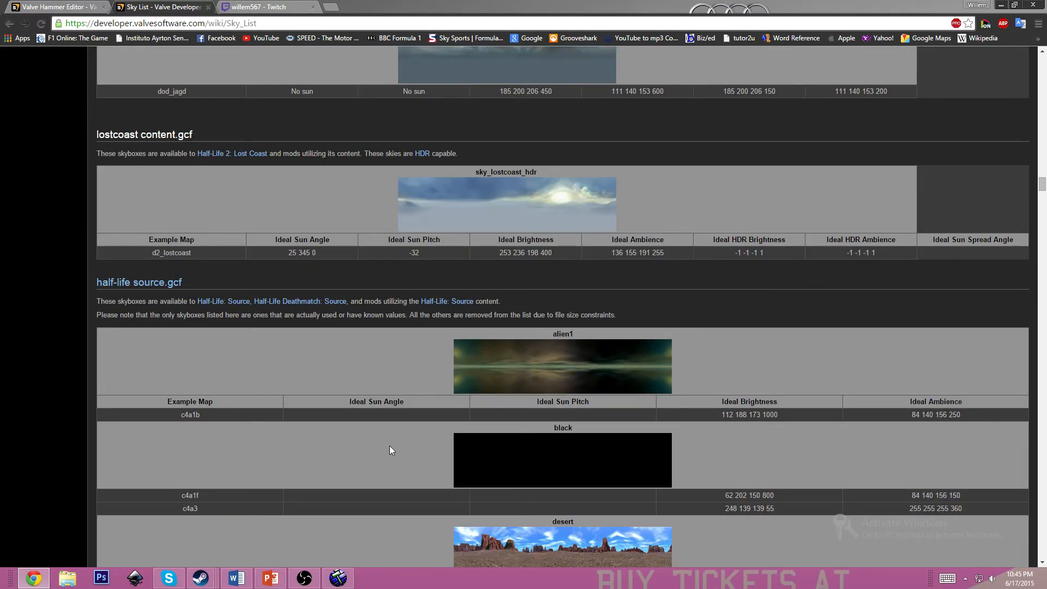
scroll(387, 446, "down", 4)
scroll(390, 444, "down", 4)
scroll(393, 443, "down", 11)
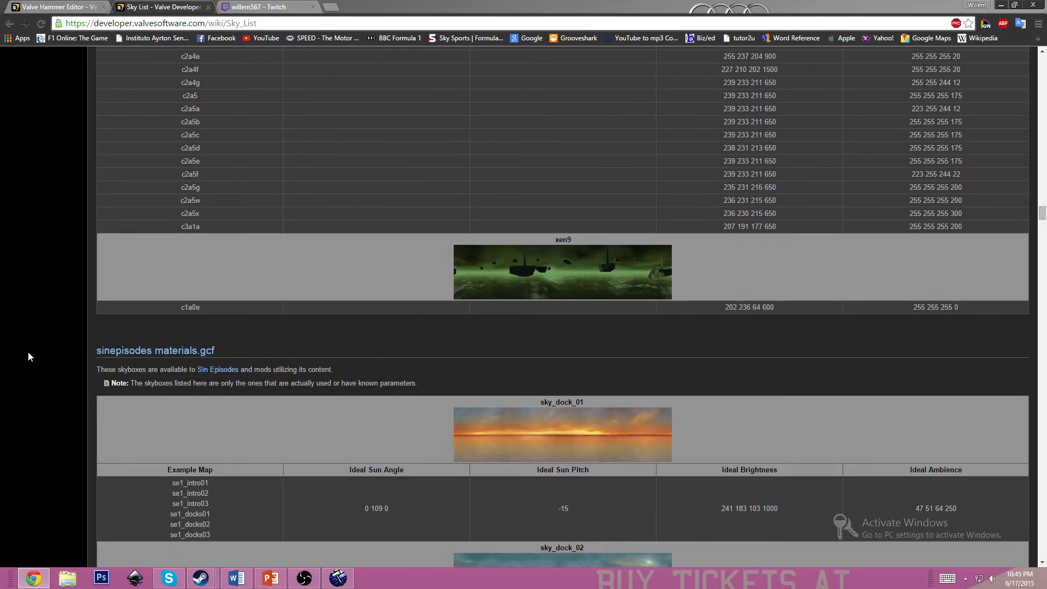
scroll(28, 351, "down", 6)
scroll(193, 275, "up", 4)
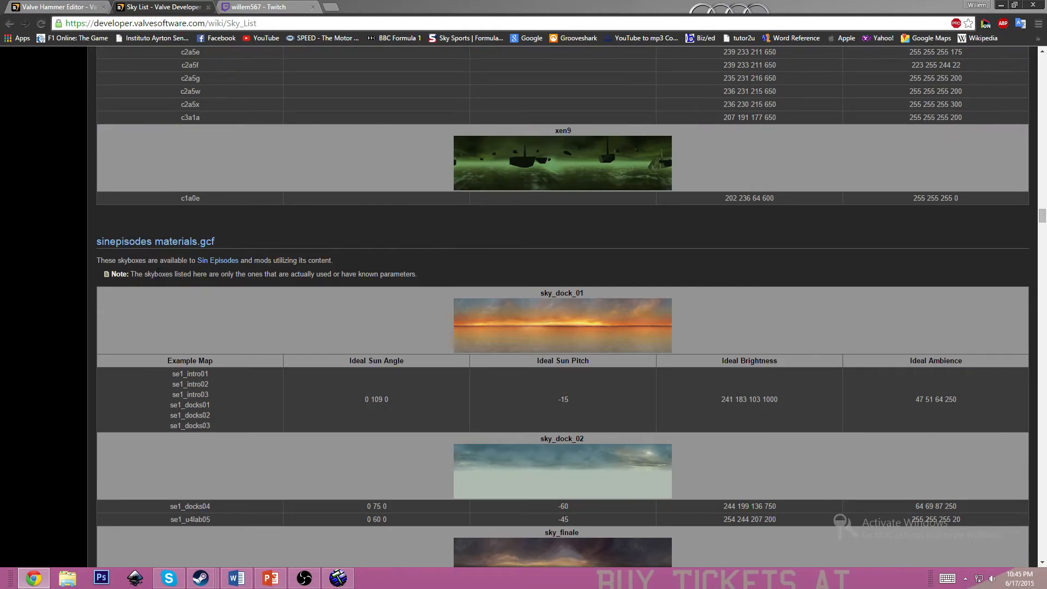
Look through the remaining SiN Episodes skies and the Episode One, Episode Two and Team Fortress 2 skies
scroll(237, 248, "down", 10)
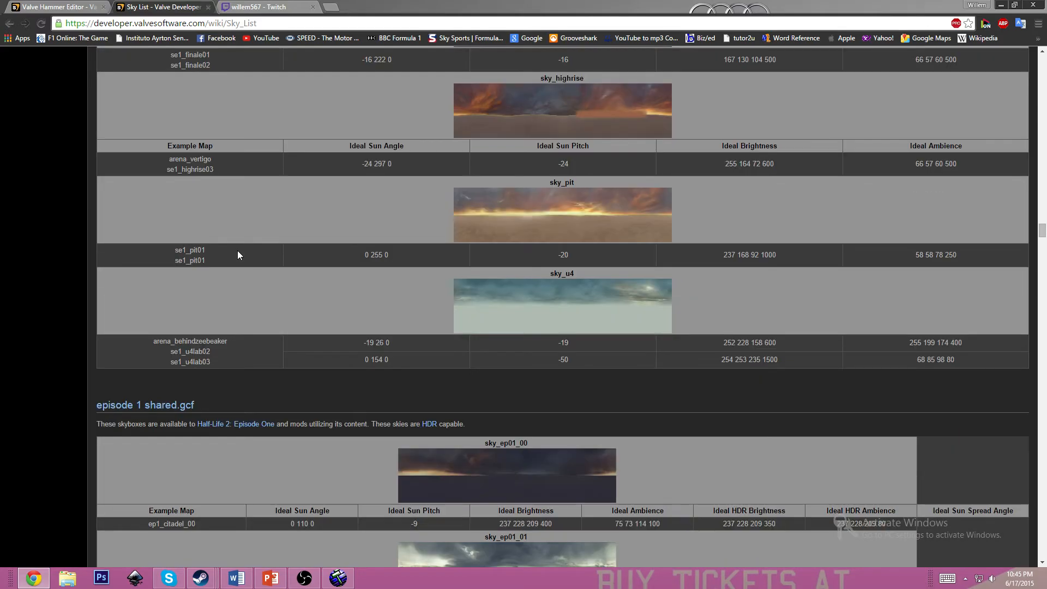
scroll(572, 363, "down", 16)
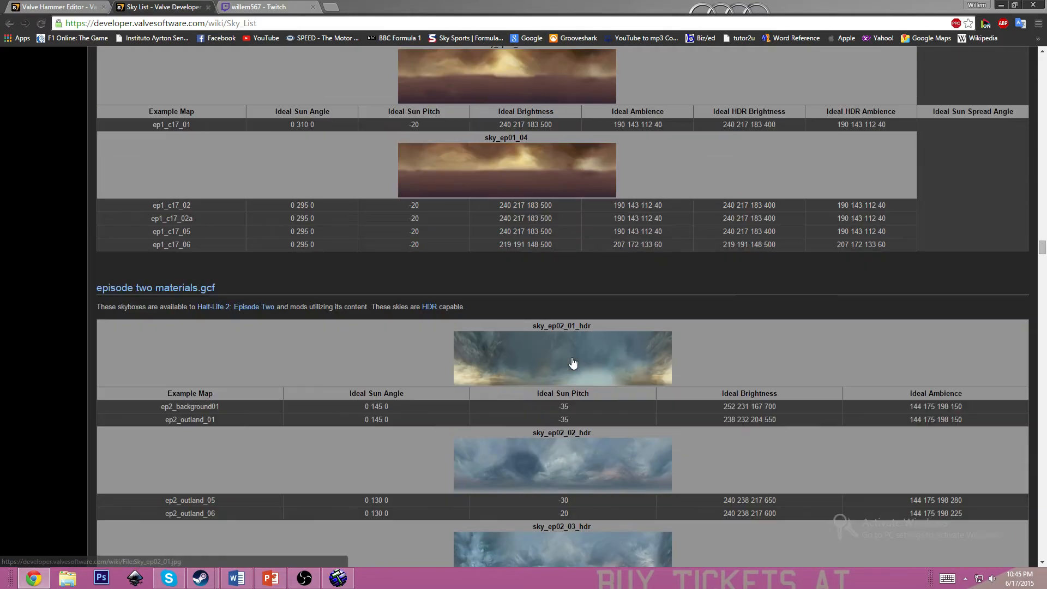
scroll(572, 362, "up", 2)
scroll(154, 232, "down", 6)
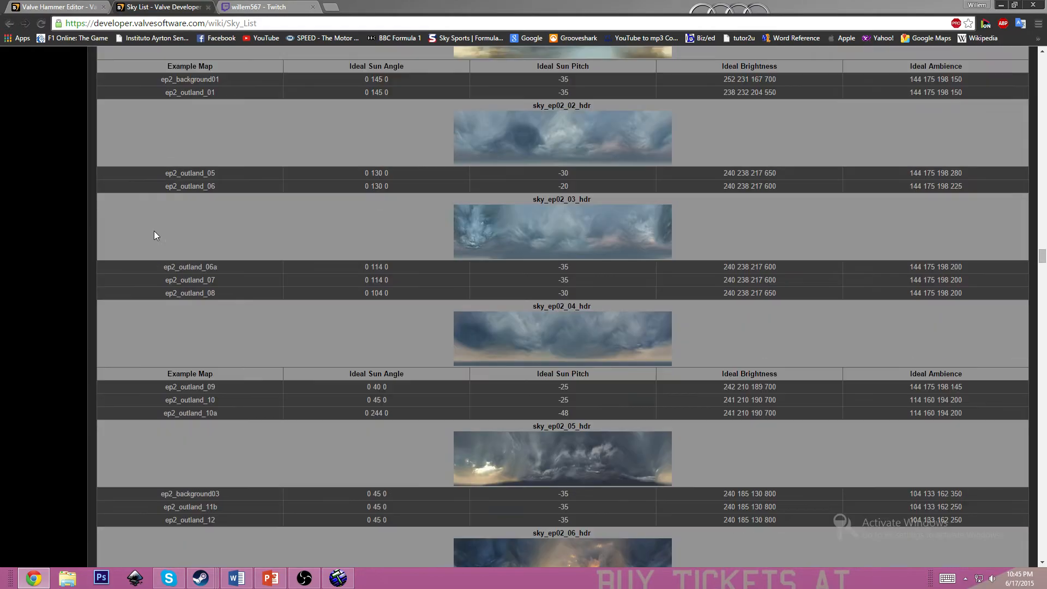
scroll(157, 237, "down", 8)
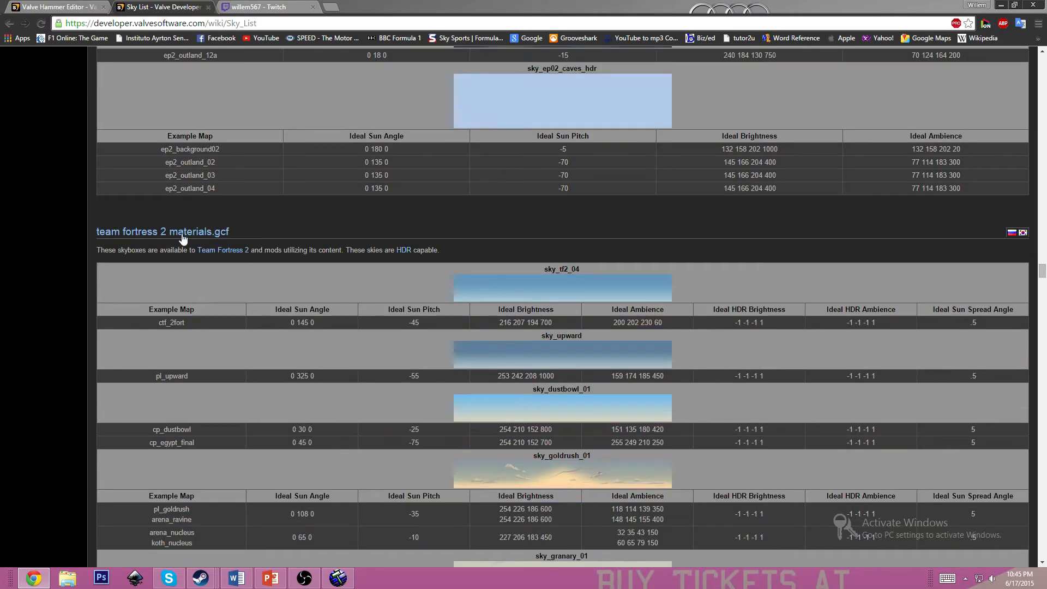
scroll(351, 355, "down", 7)
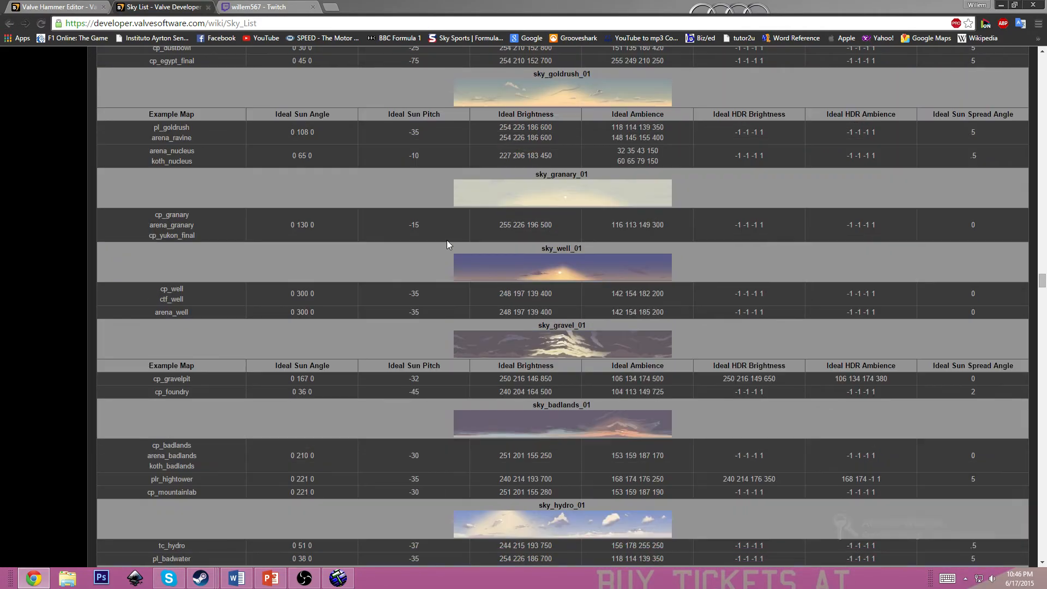
scroll(341, 224, "down", 20)
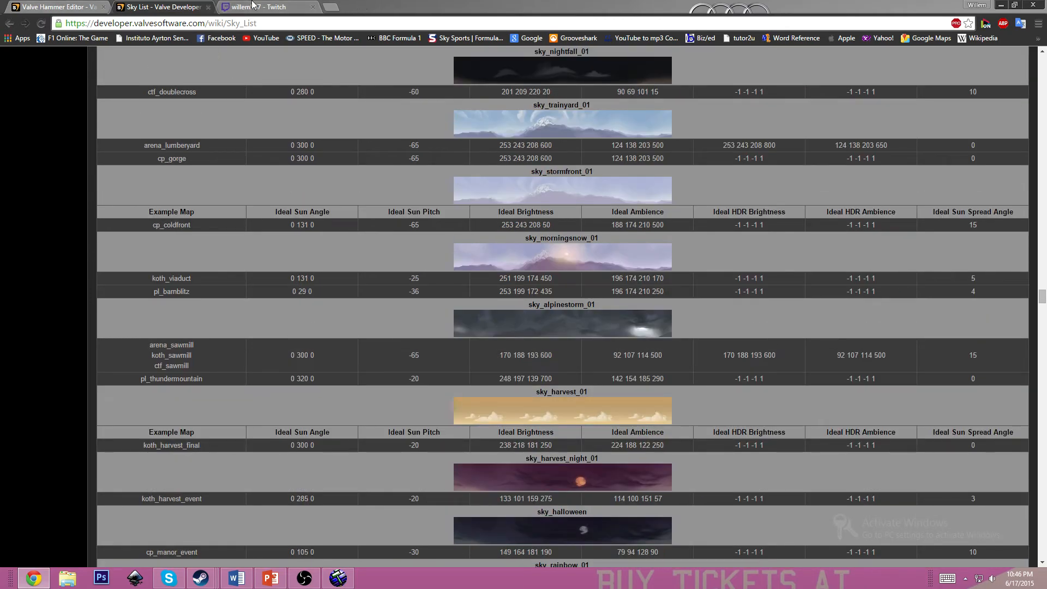
Check the Twitch chat, return to the Sky List and look through the Left 4 Dead skies down to Counter-Strike: Global Offensive
left_click(252, 6)
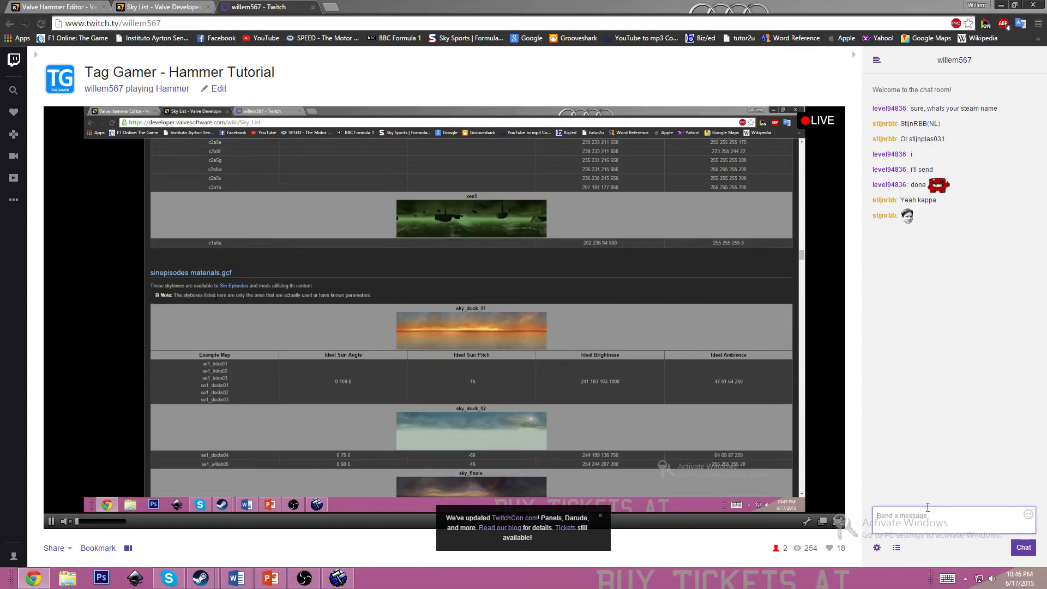
left_click(164, 6)
scroll(436, 483, "down", 4)
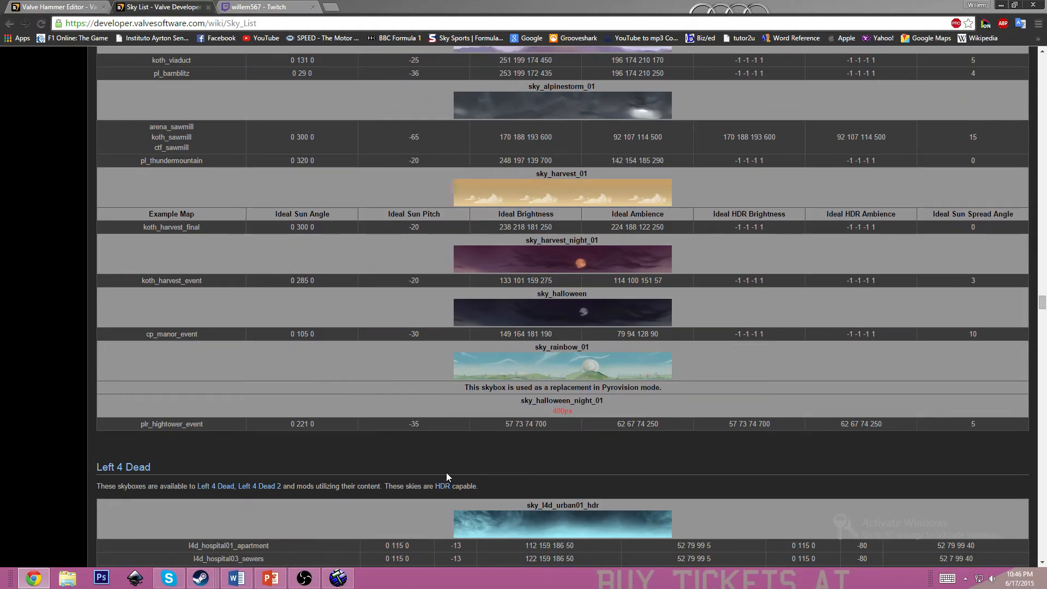
scroll(443, 475, "down", 3)
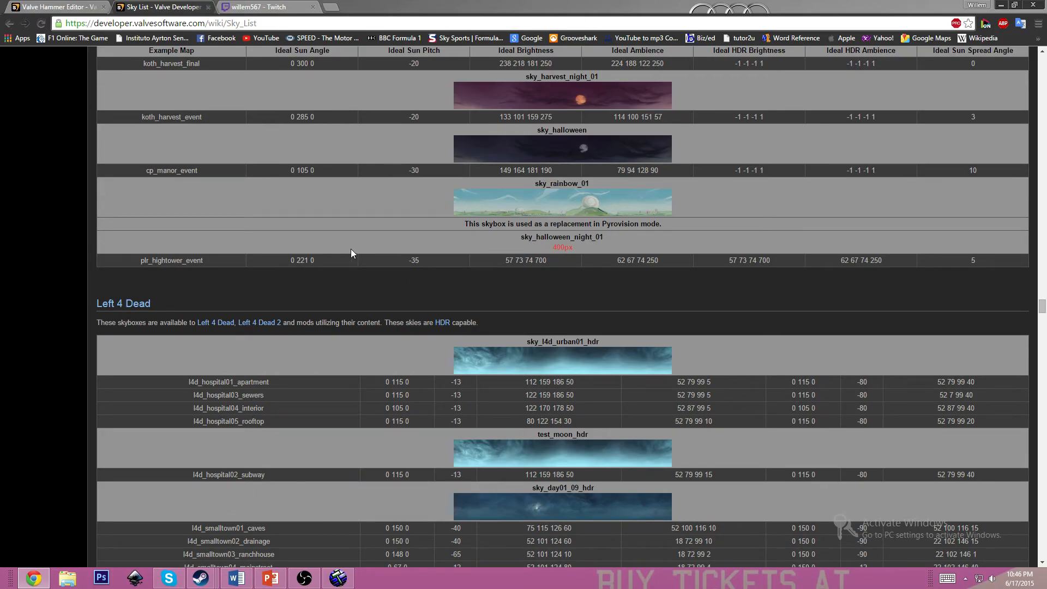
scroll(355, 249, "down", 17)
scroll(349, 392, "down", 20)
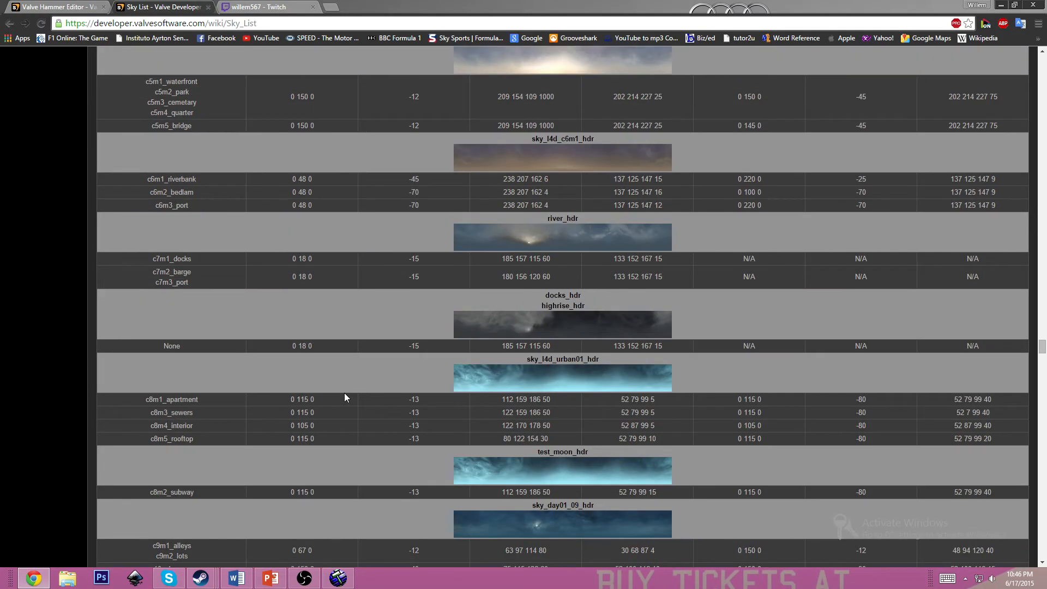
scroll(349, 320, "down", 4)
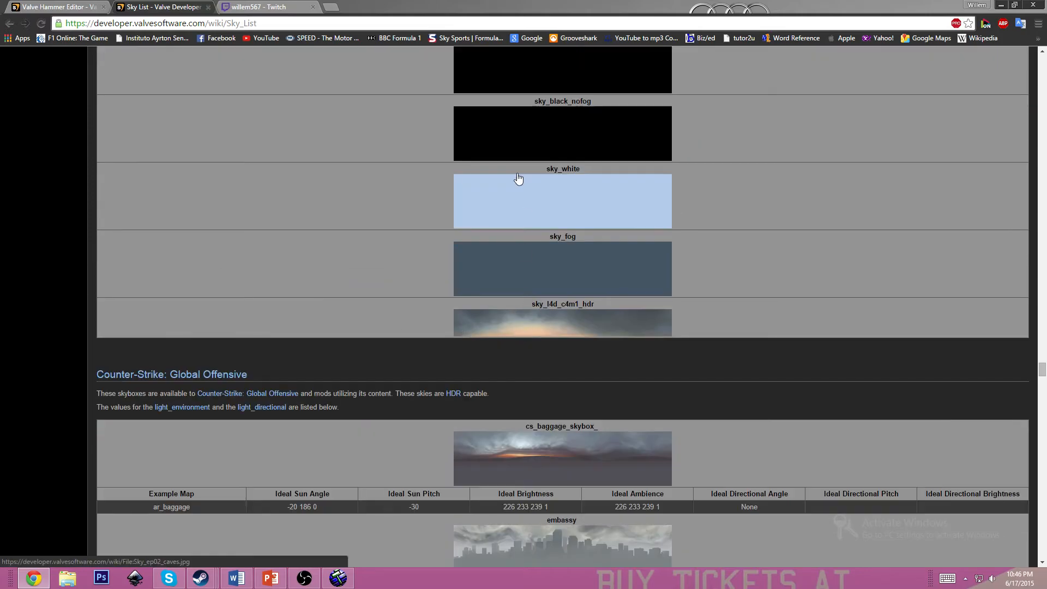
Look through the Counter-Strike: Global Offensive and Dark Messiah skies on the Sky List page
scroll(326, 75, "down", 8)
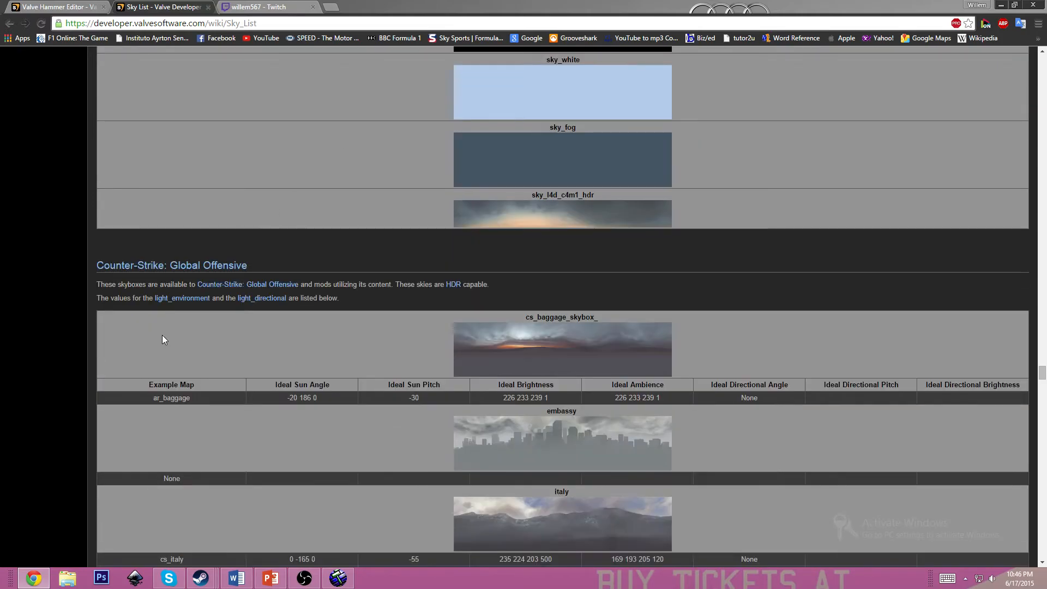
scroll(525, 363, "down", 20)
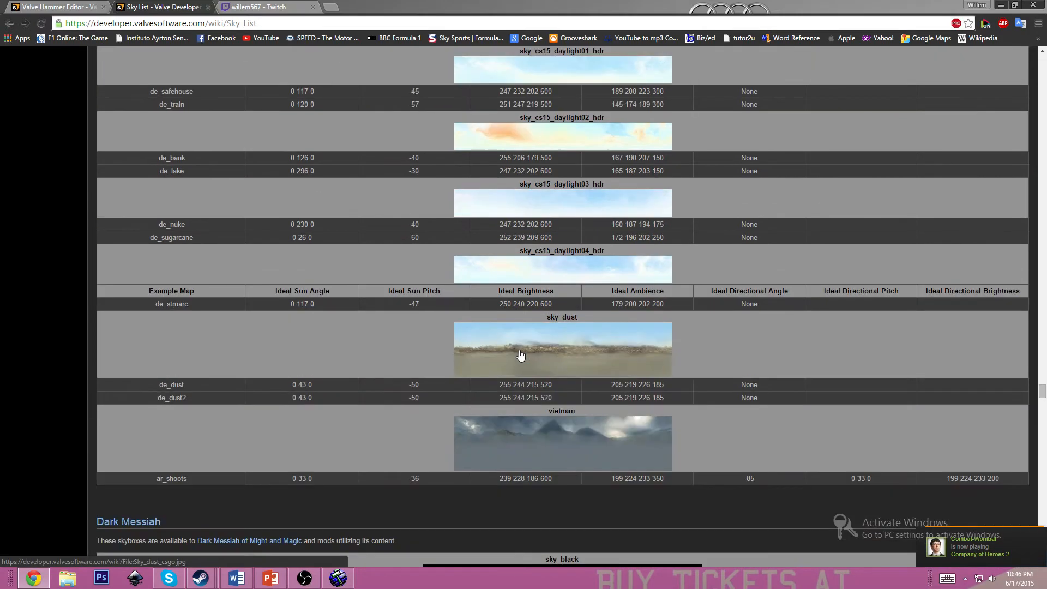
scroll(421, 354, "down", 18)
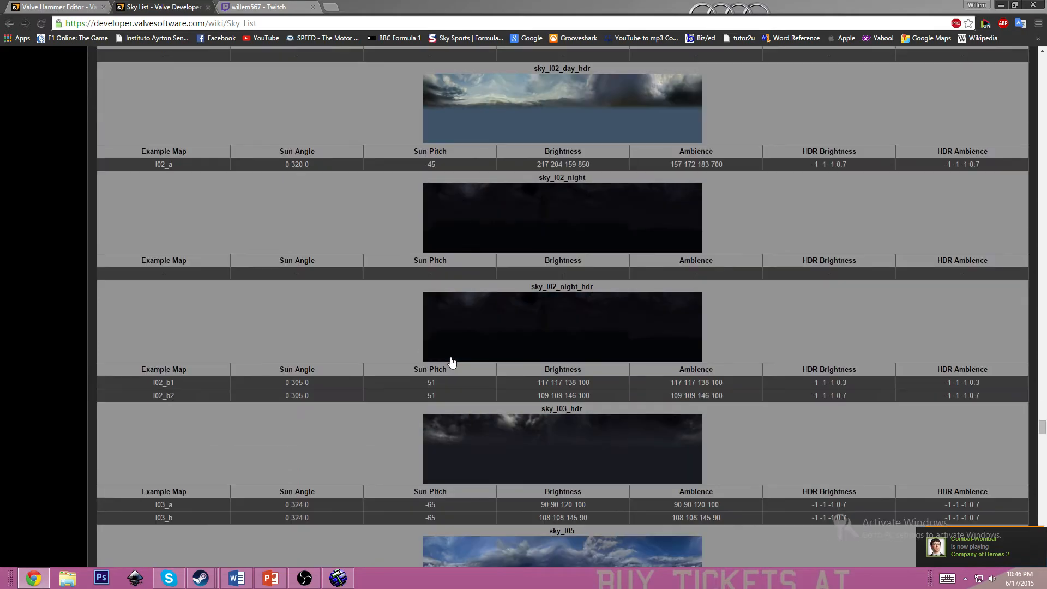
scroll(608, 270, "up", 4)
scroll(608, 269, "up", 7)
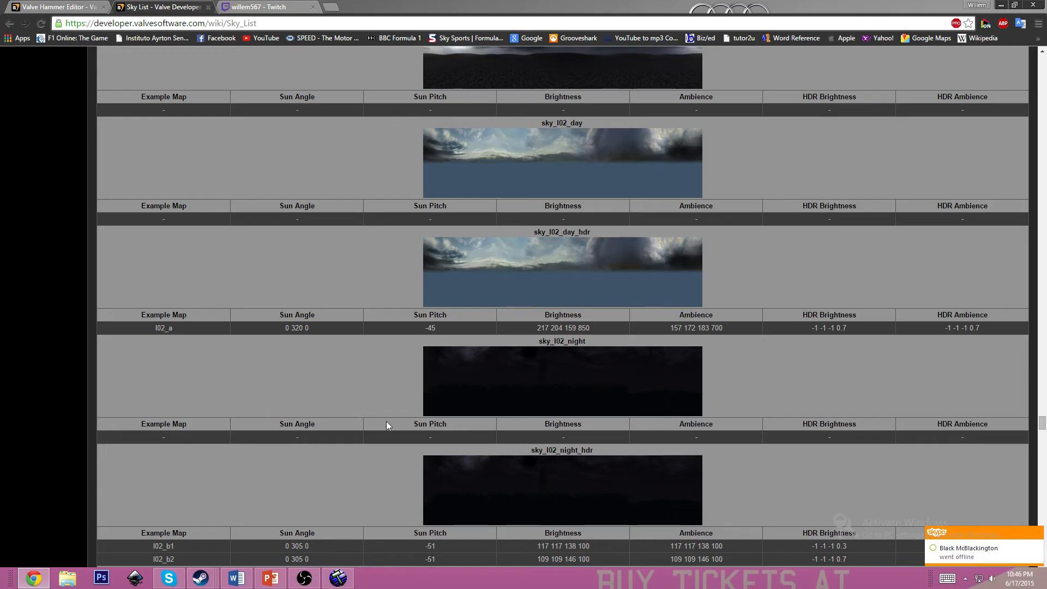
scroll(386, 419, "up", 15)
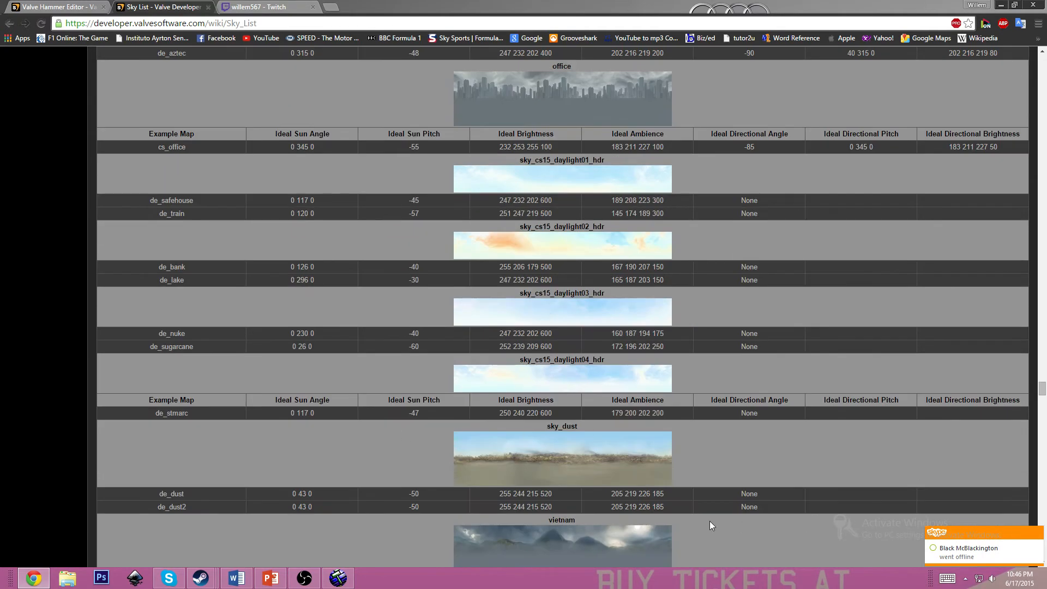
scroll(736, 522, "down", 3)
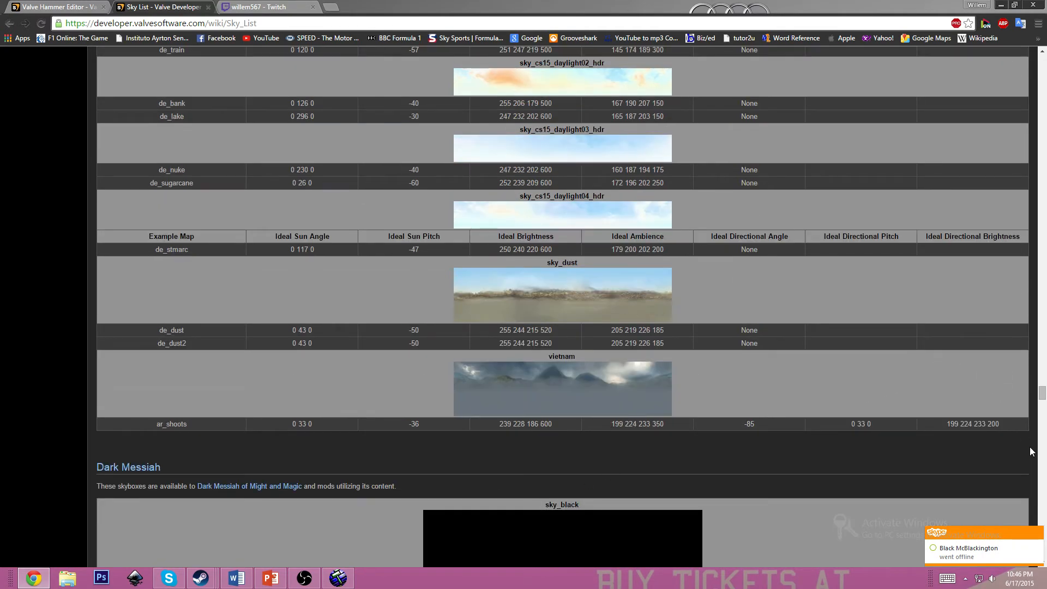
Return to the start of the Sky List and look through the source materials skies down to sky_wasteland02
left_click_drag(1041, 395, 1042, 57)
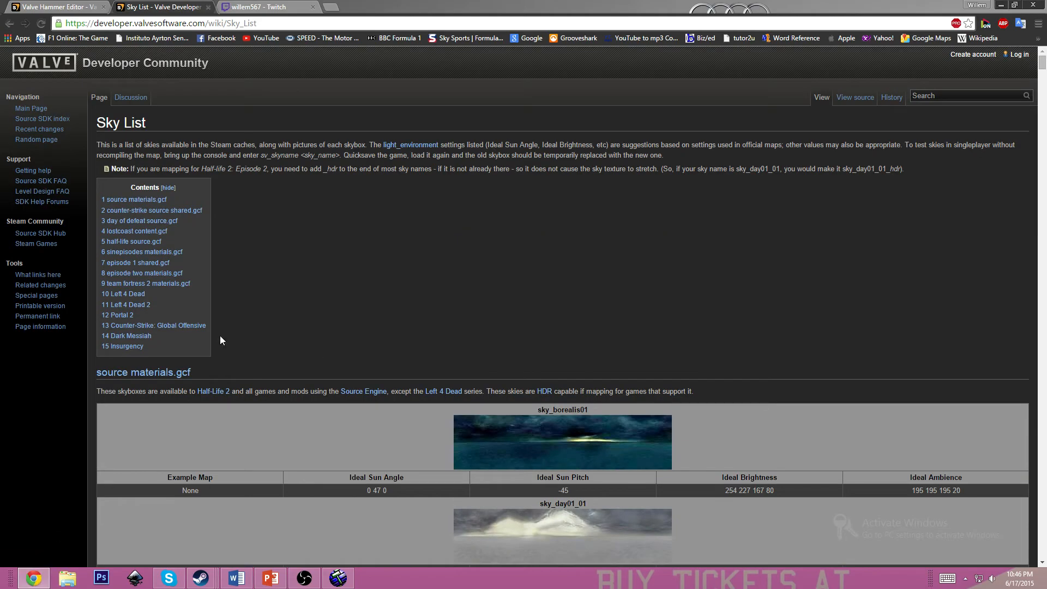
scroll(354, 518, "down", 6)
scroll(380, 292, "down", 5)
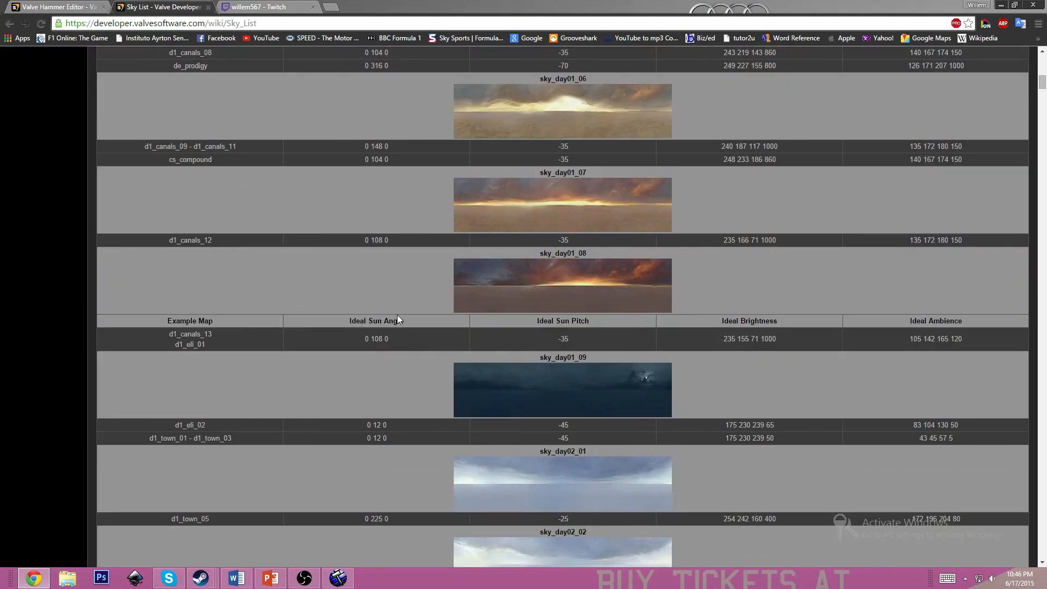
scroll(430, 236, "down", 10)
scroll(430, 238, "down", 15)
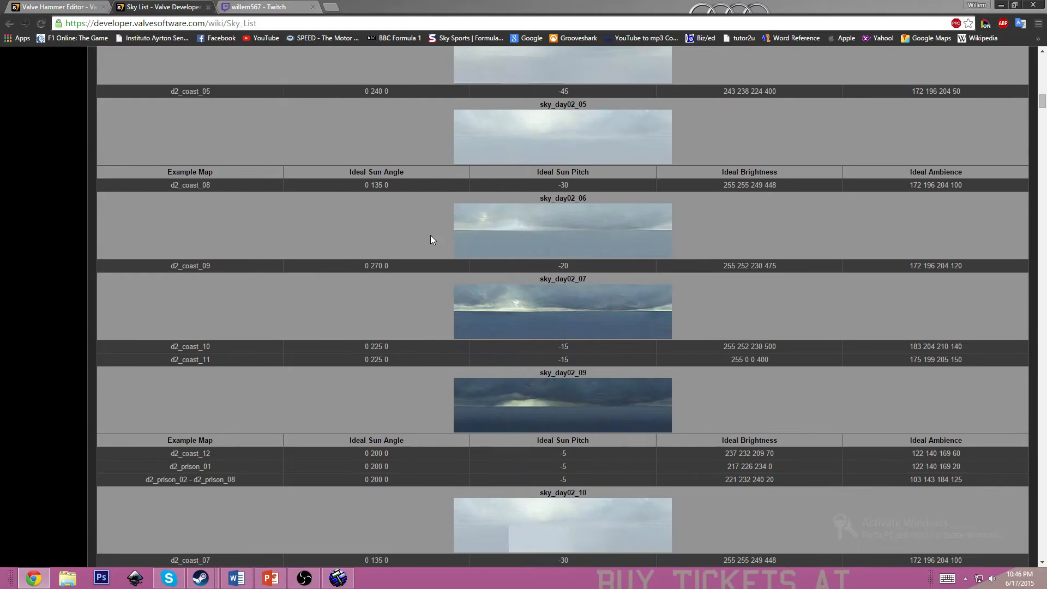
scroll(431, 267, "down", 4)
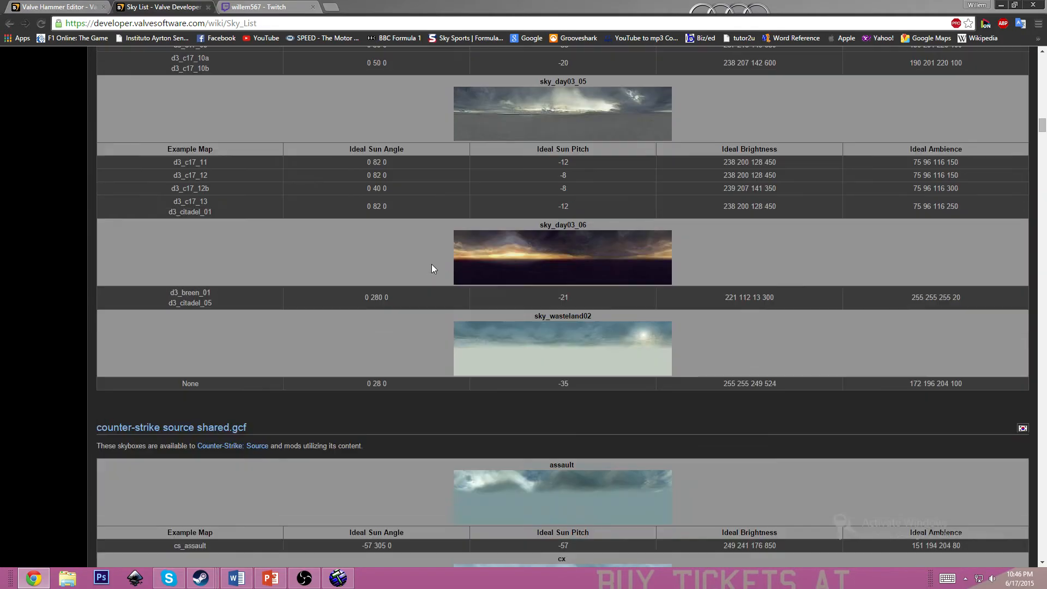
scroll(432, 271, "up", 2)
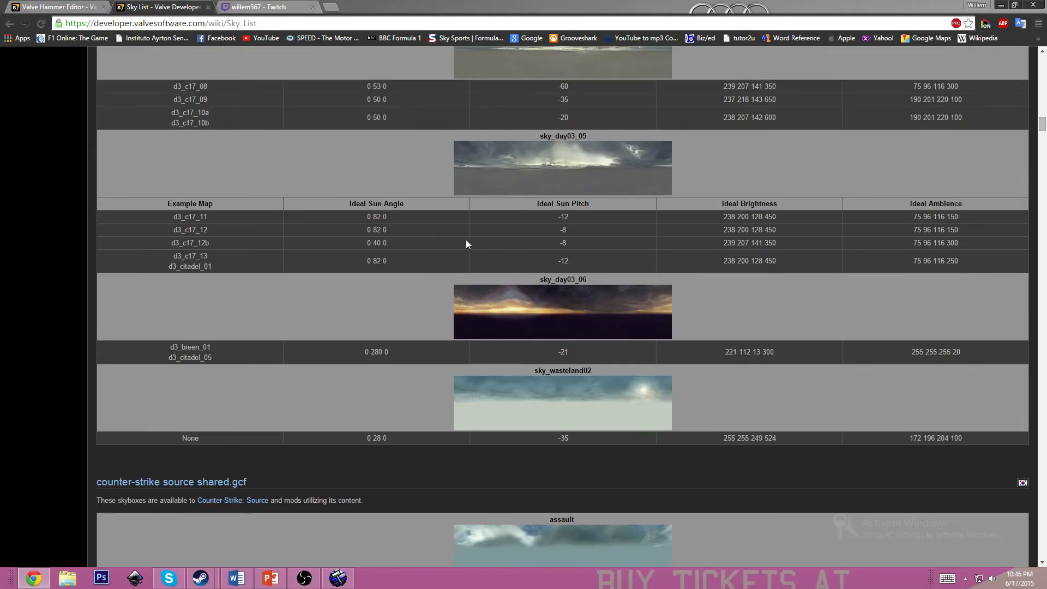
Copy the sky name sky_day03_06 from the list and switch to Hammer
left_click_drag(540, 281, 606, 280)
key("ctrl+c")
left_click(280, 302)
left_click(338, 577)
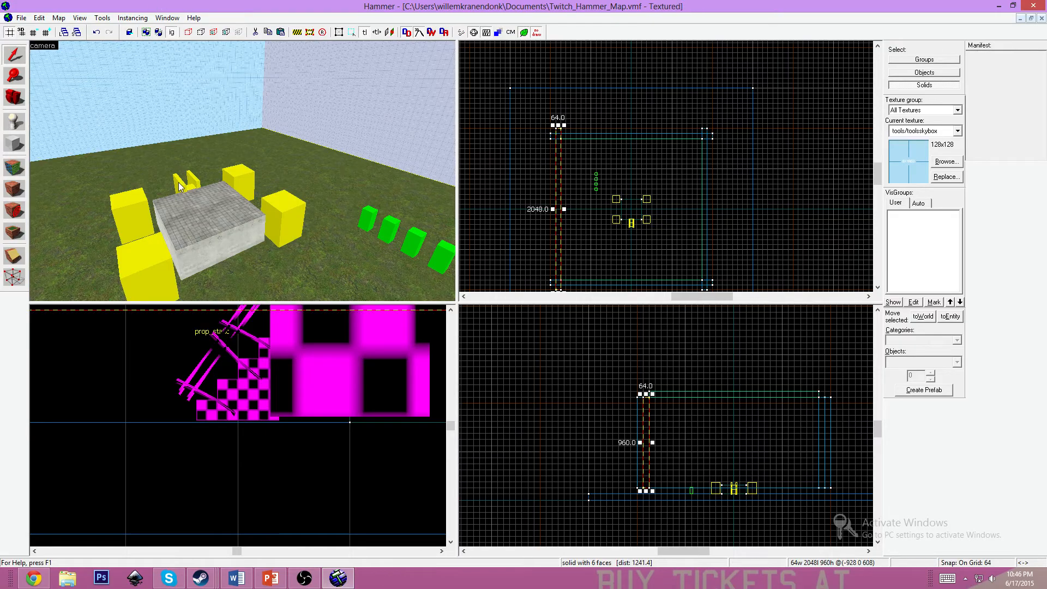
Set the SkyBox Texture Name in the map properties to sky_day03_06 and apply it
left_click(61, 18)
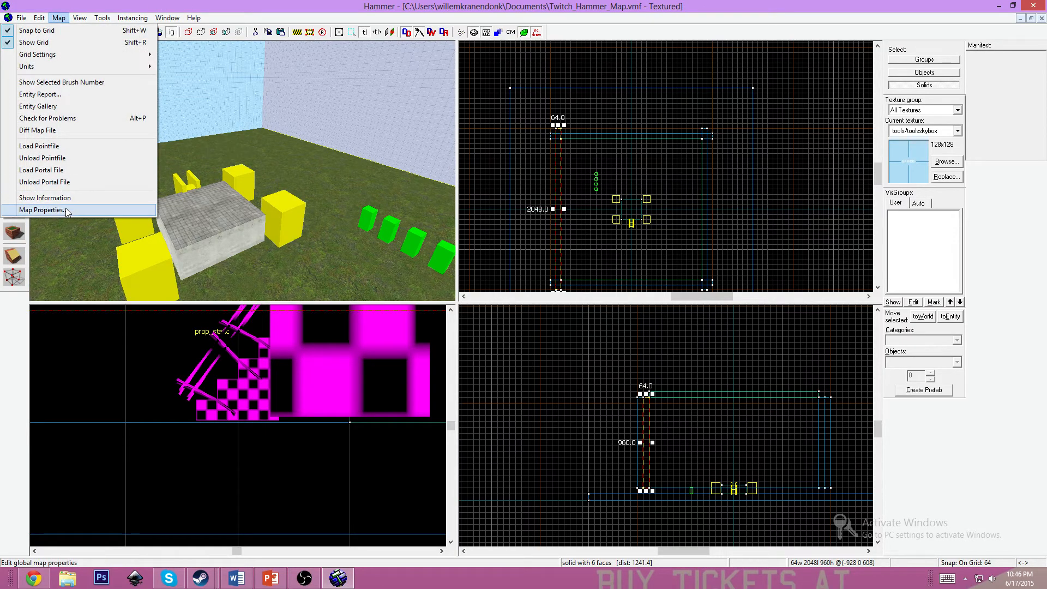
left_click(99, 210)
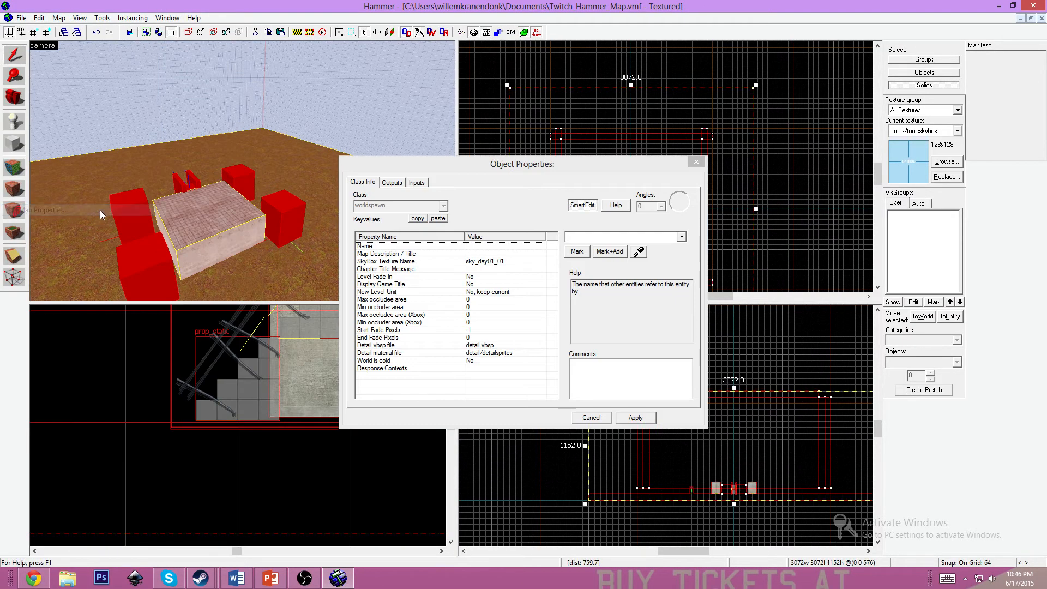
left_click(419, 262)
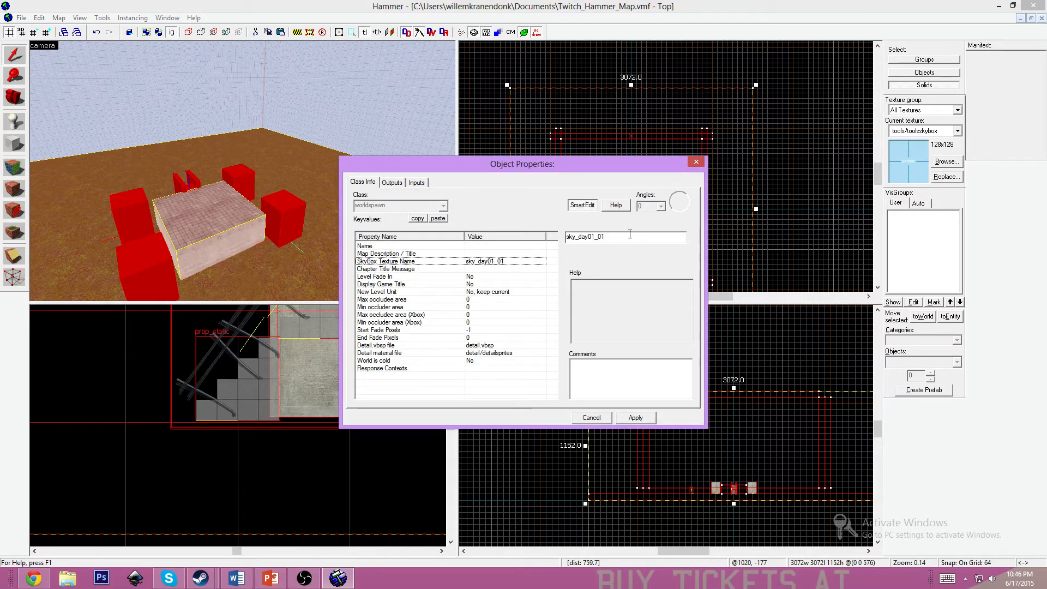
key("BackSpace")
key("ctrl+v")
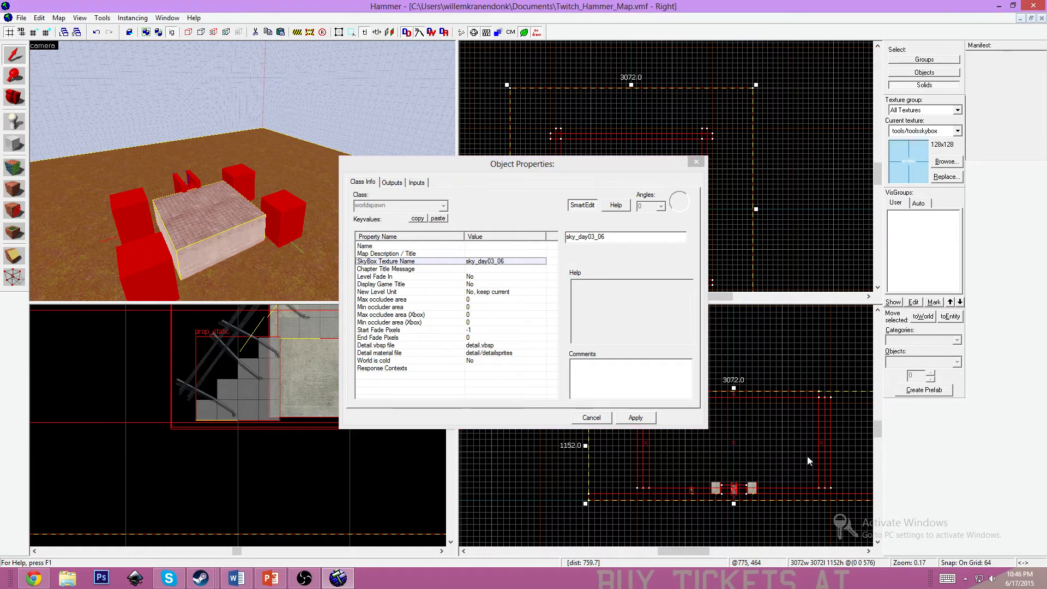
left_click(634, 418)
Test the compiled map in Garry's Mod, walking around the concrete block, pillars and staircase to examine the sky, and leave the game
left_click(305, 577)
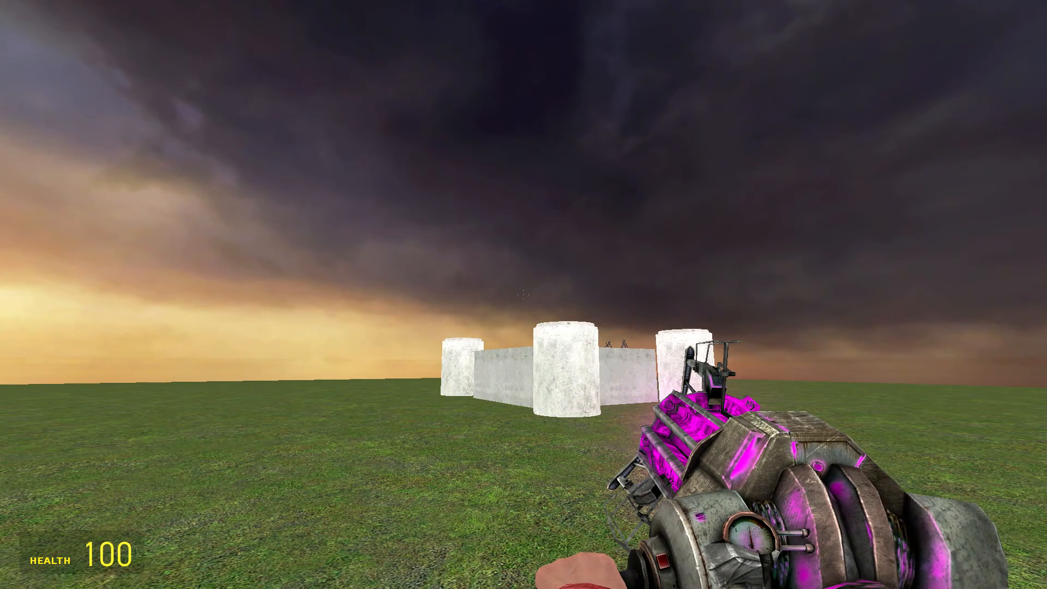
key("w")
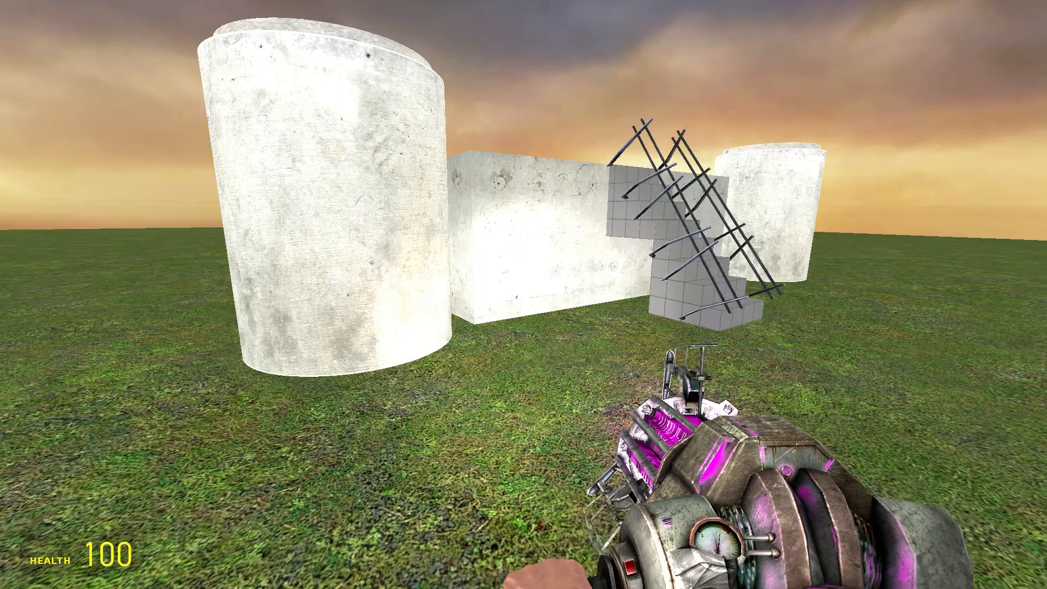
key("w")
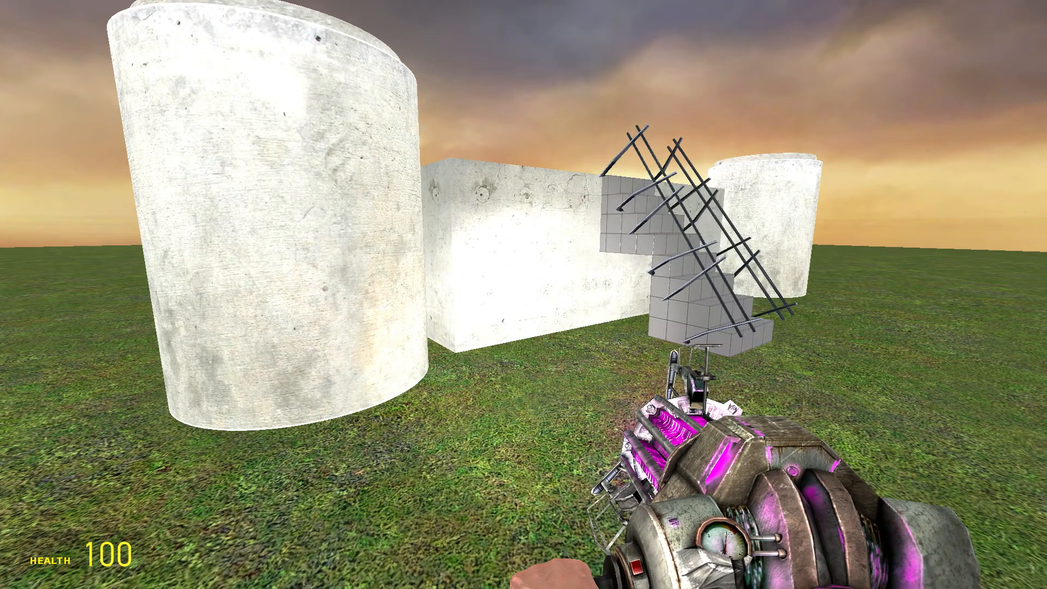
key("w")
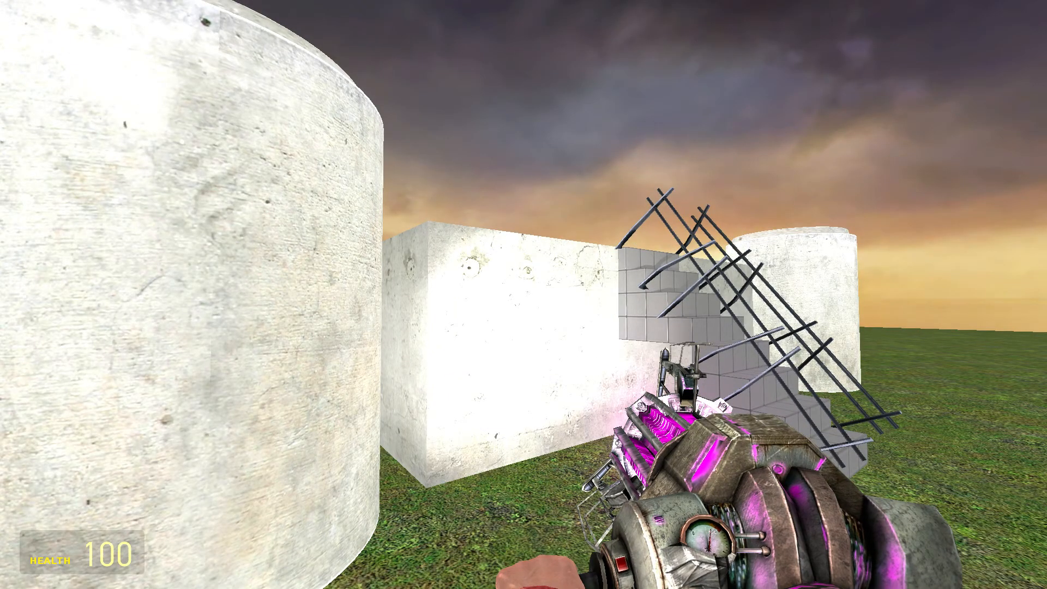
key("q")
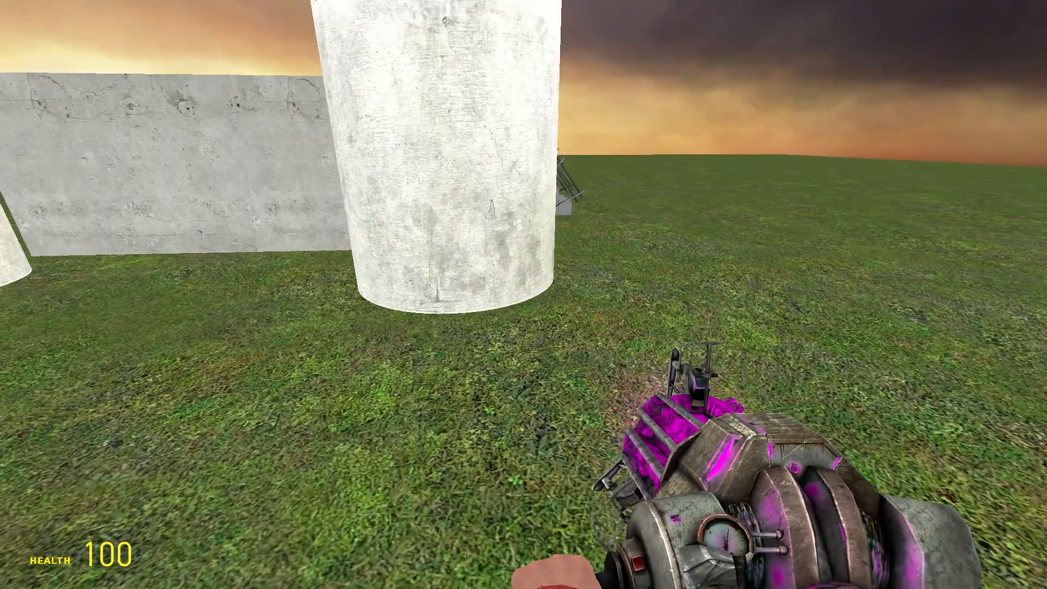
key("w")
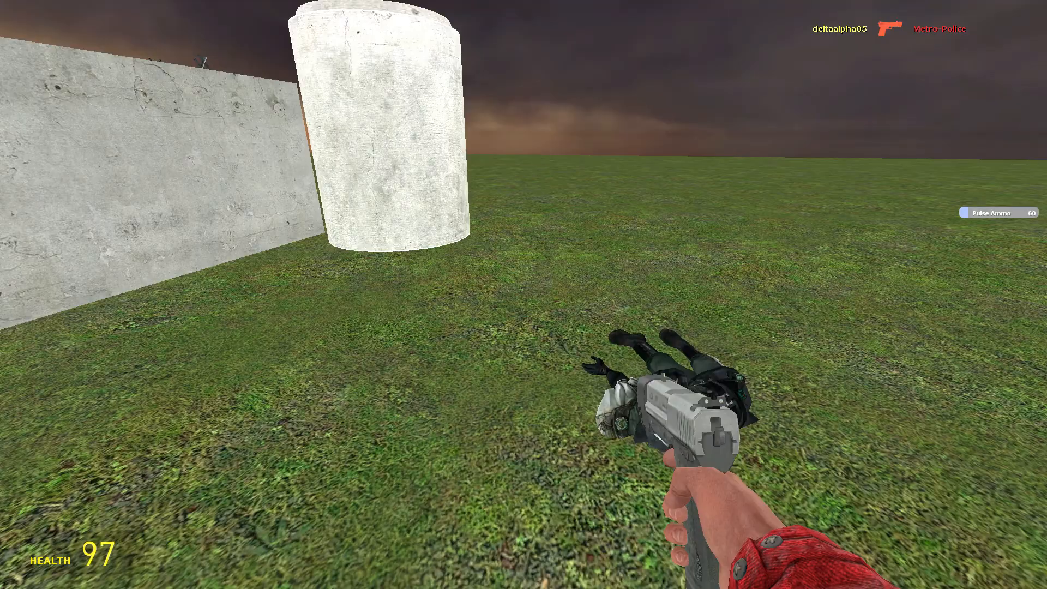
key("w")
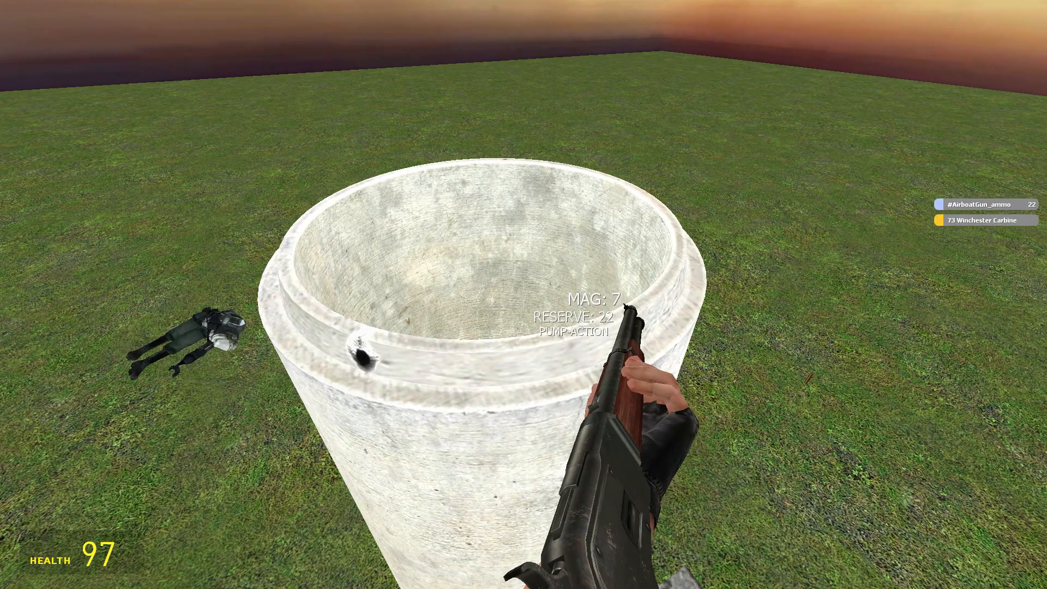
key("w")
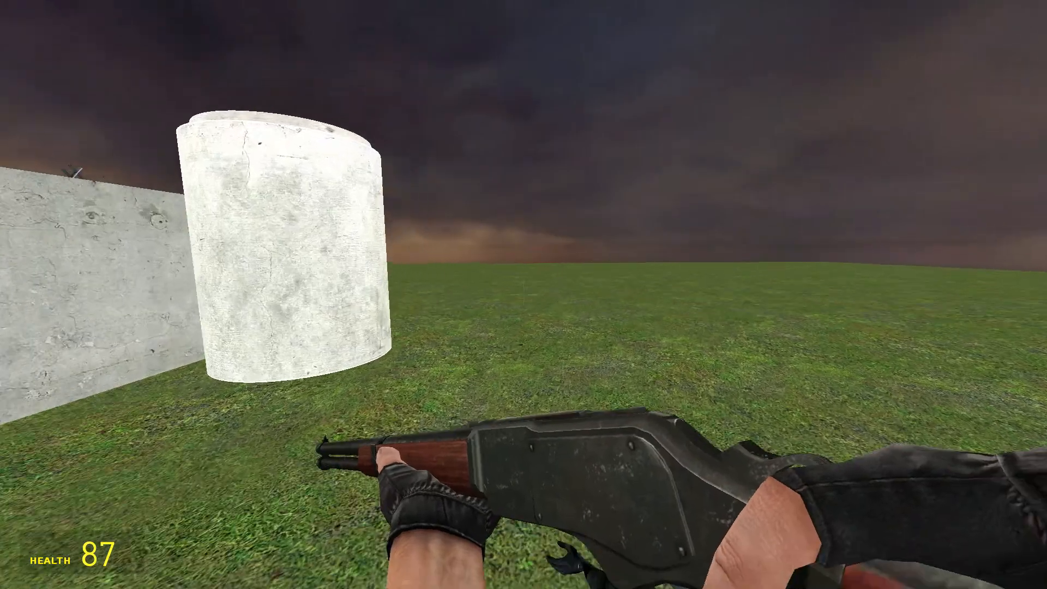
key("w")
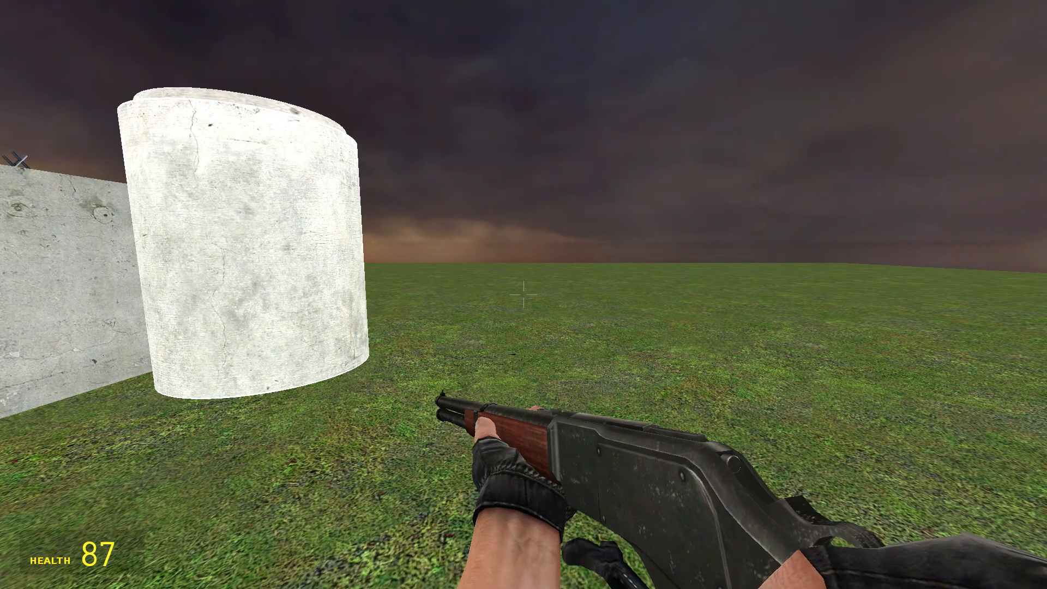
key("Escape")
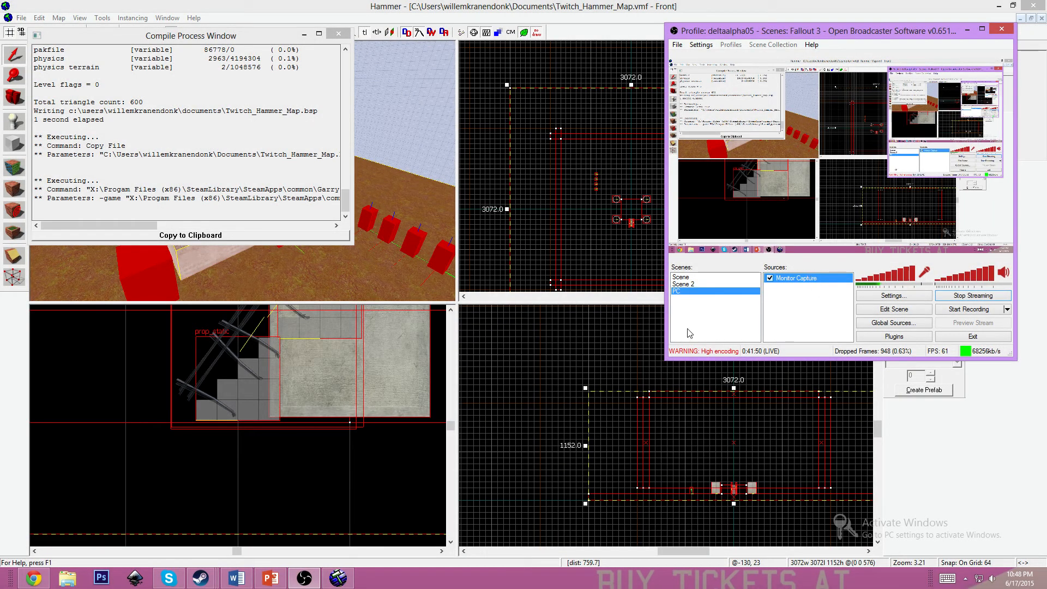
Close the compile log, check the Twitch chat in the browser and return to Hammer
left_click(338, 34)
left_click(33, 579)
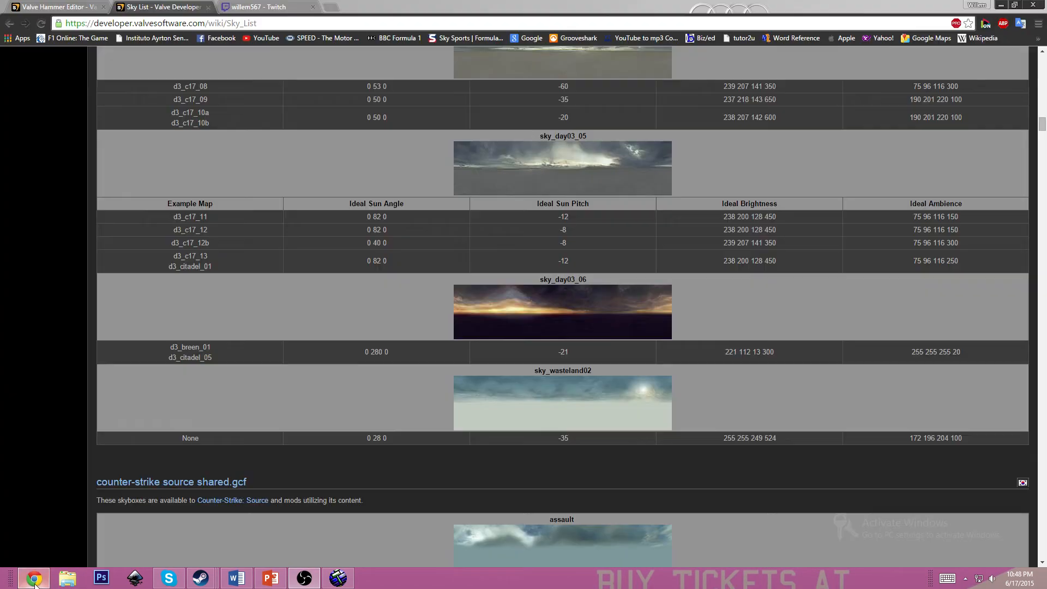
left_click(257, 7)
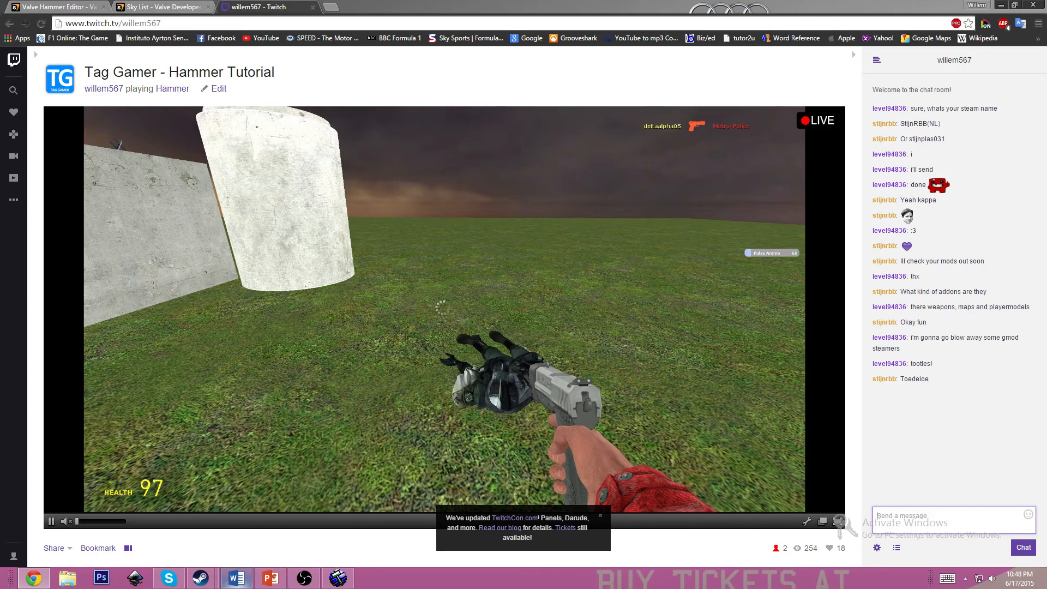
left_click(338, 578)
Examine the skybox walls, grass ground, concrete block and staircase from several sides in the 3D view
key("z")
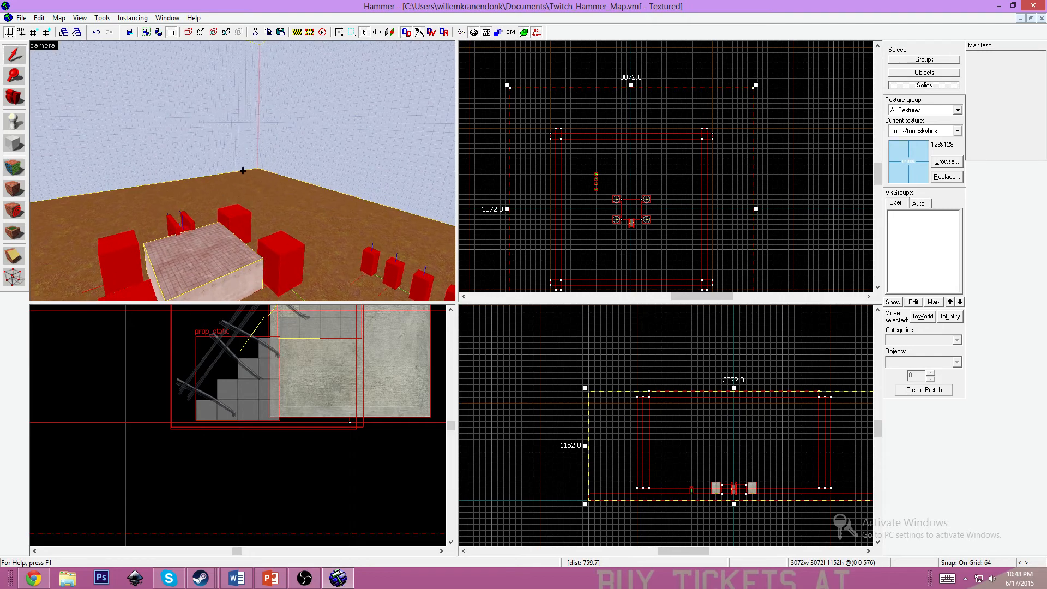
left_click(243, 171)
key("z")
left_click(242, 171)
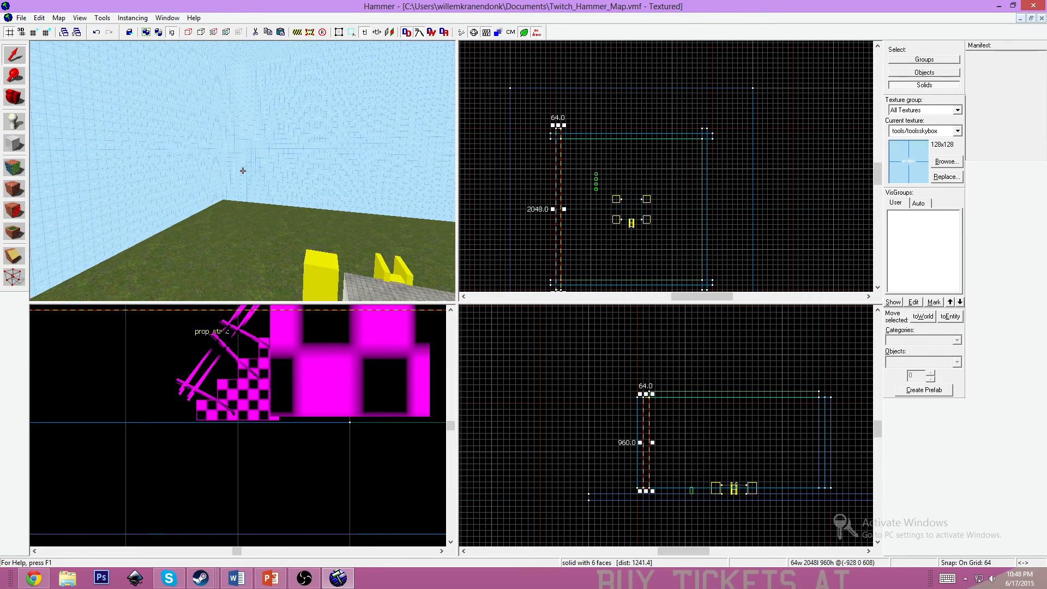
key("s")
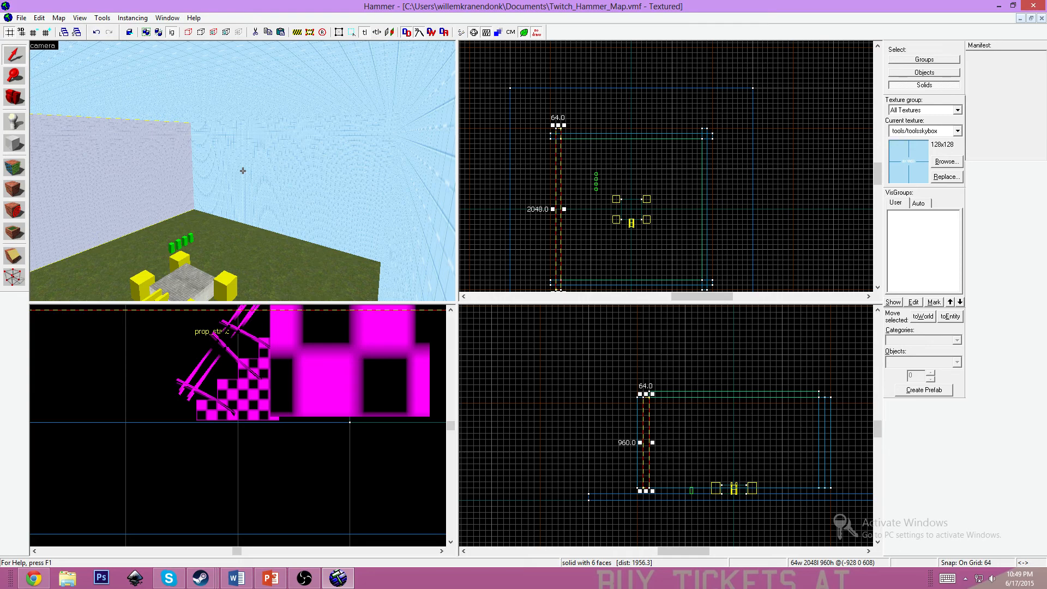
key("w")
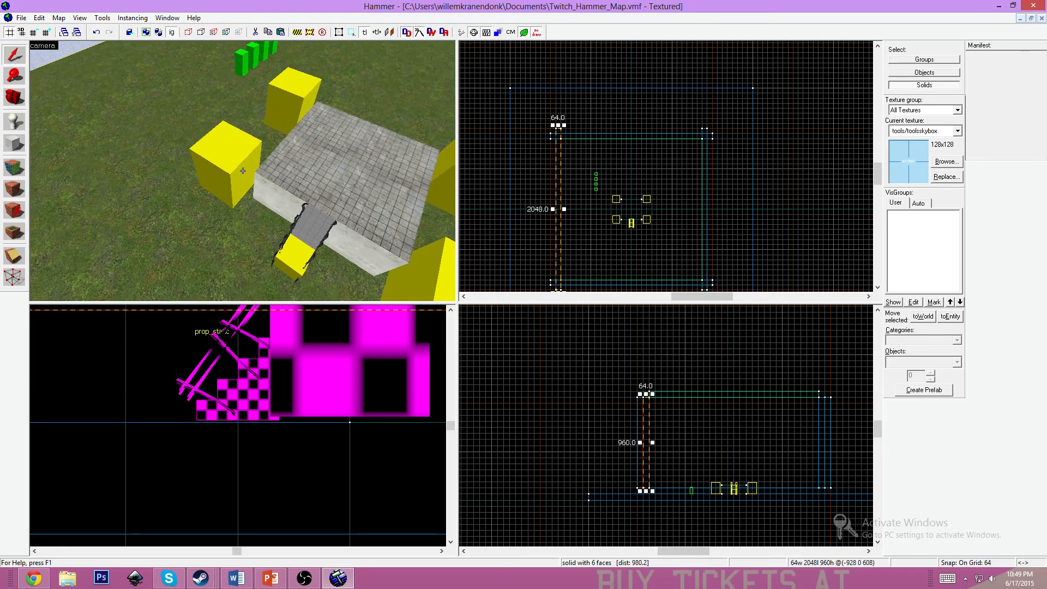
key("s")
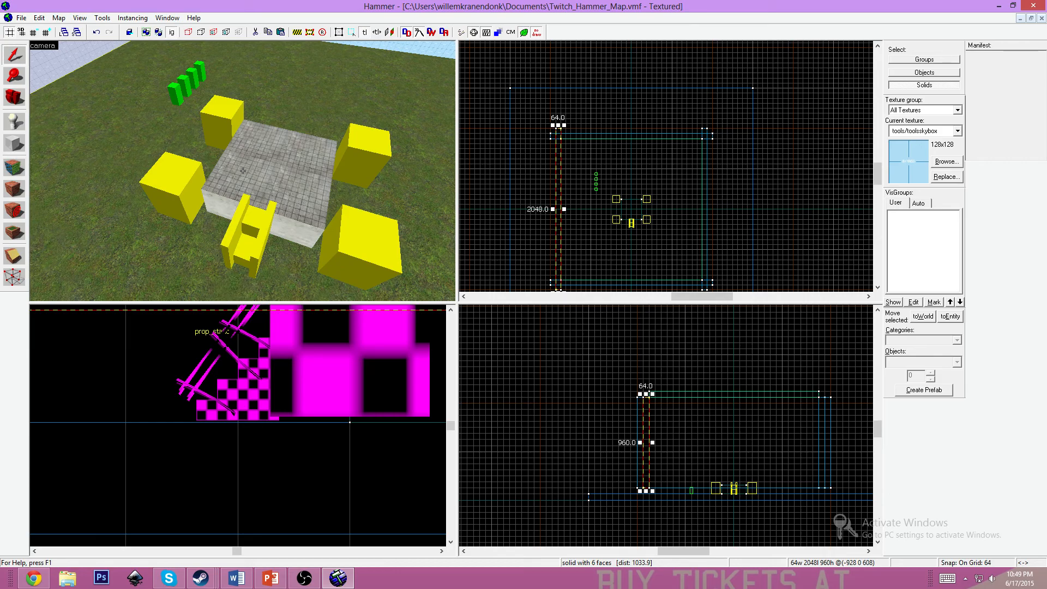
key("w")
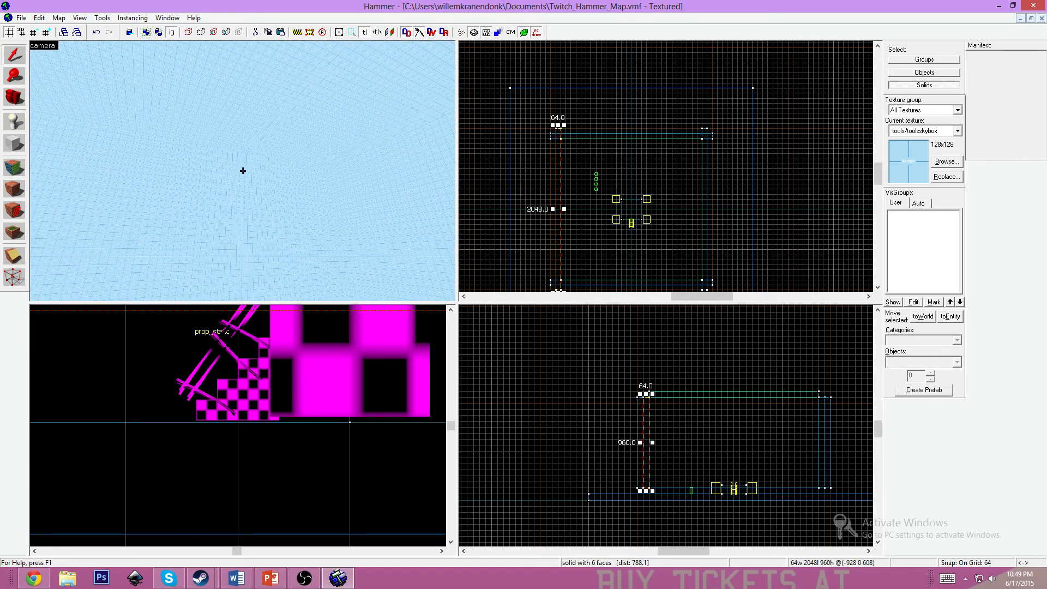
key("s")
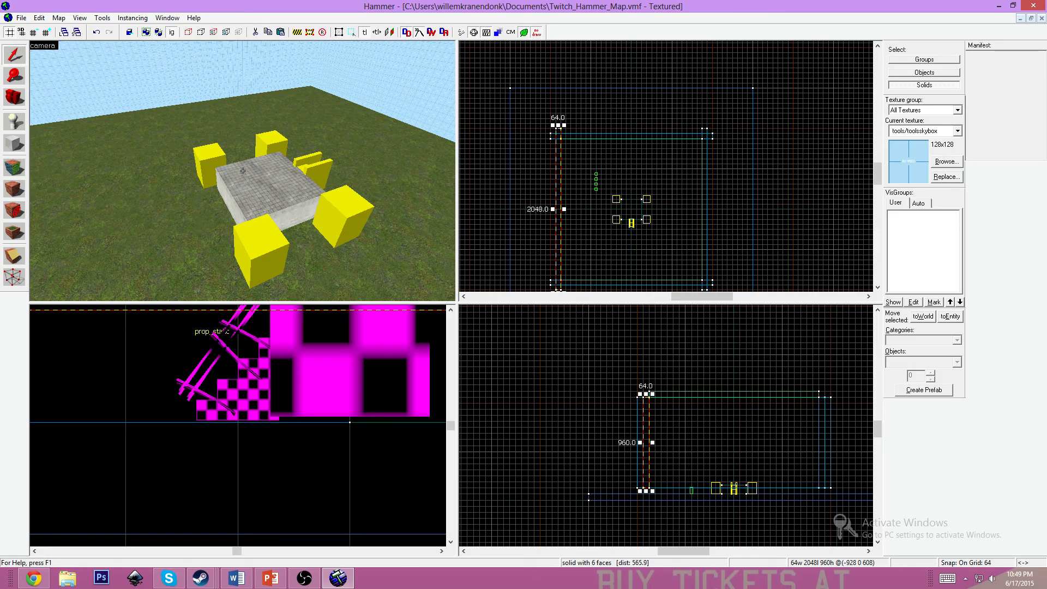
Examine the round concrete pillars, tiled block, grass ground and skybox corners in the 3D view, and clear the skybox wall selection
key("w")
key("s")
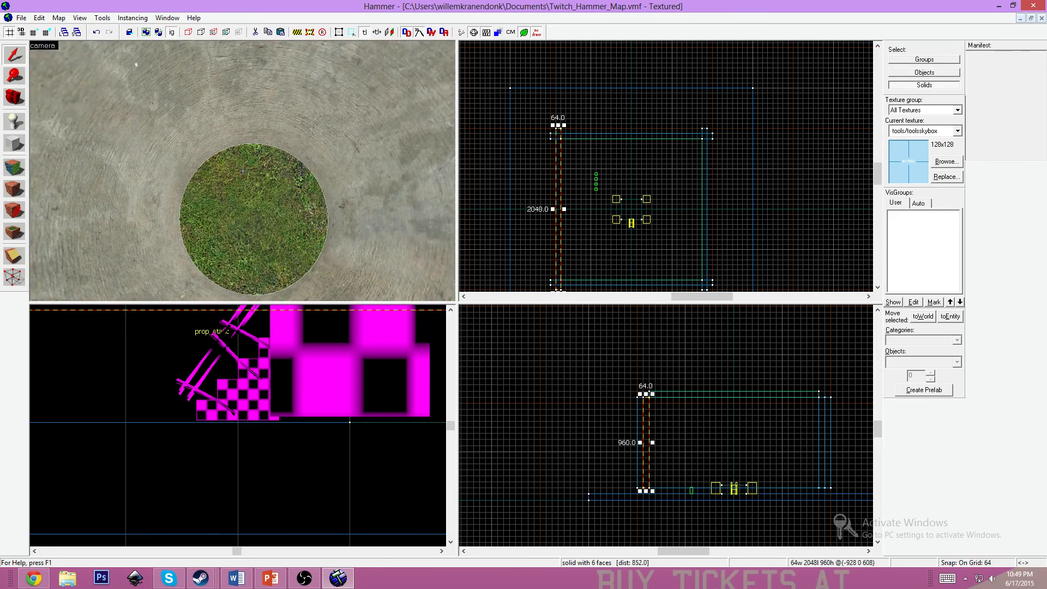
key("w")
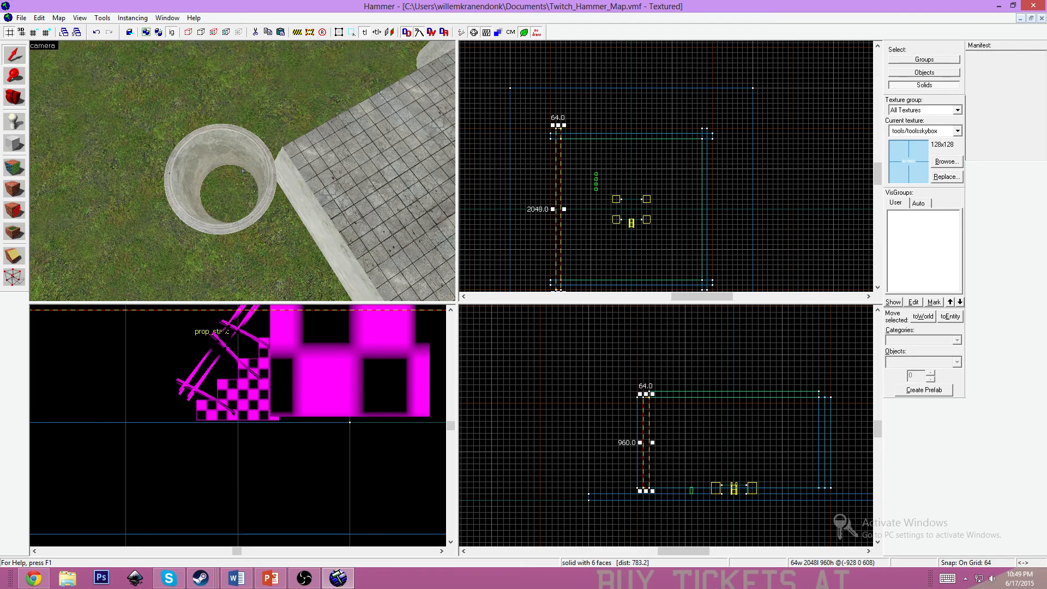
key("s")
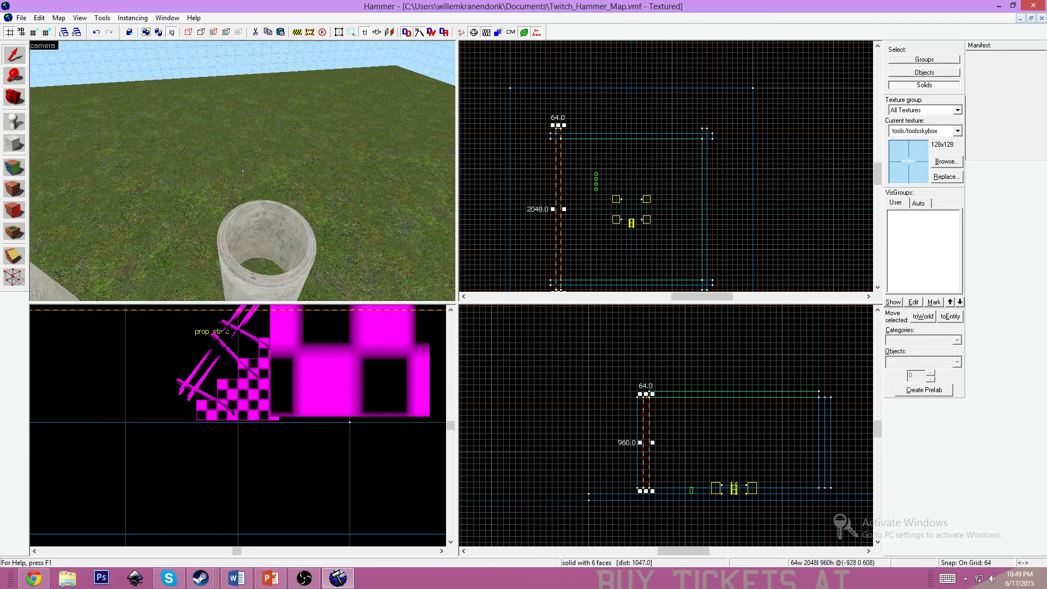
key("s")
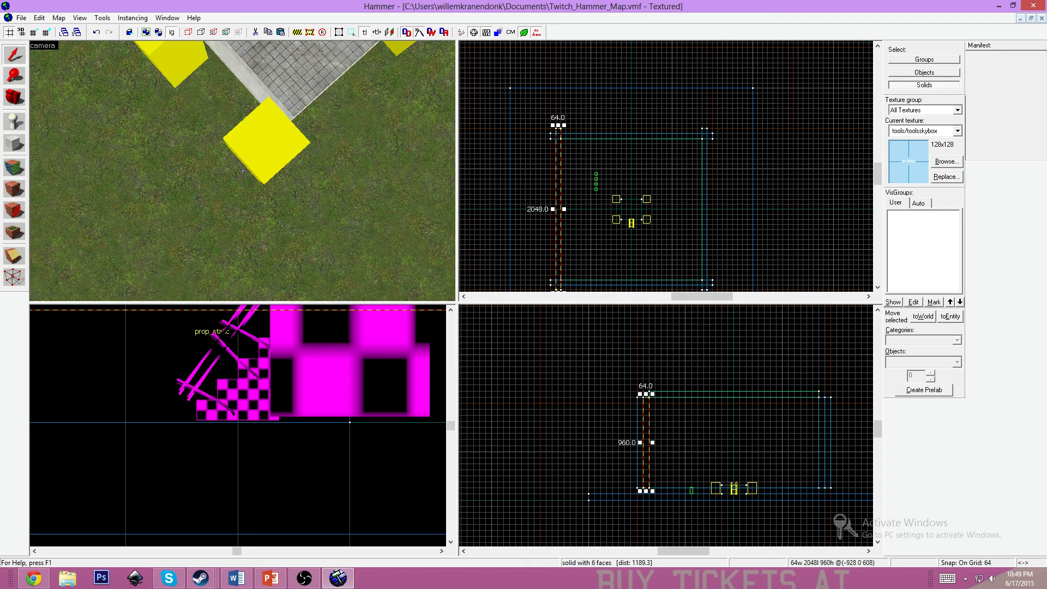
key("s")
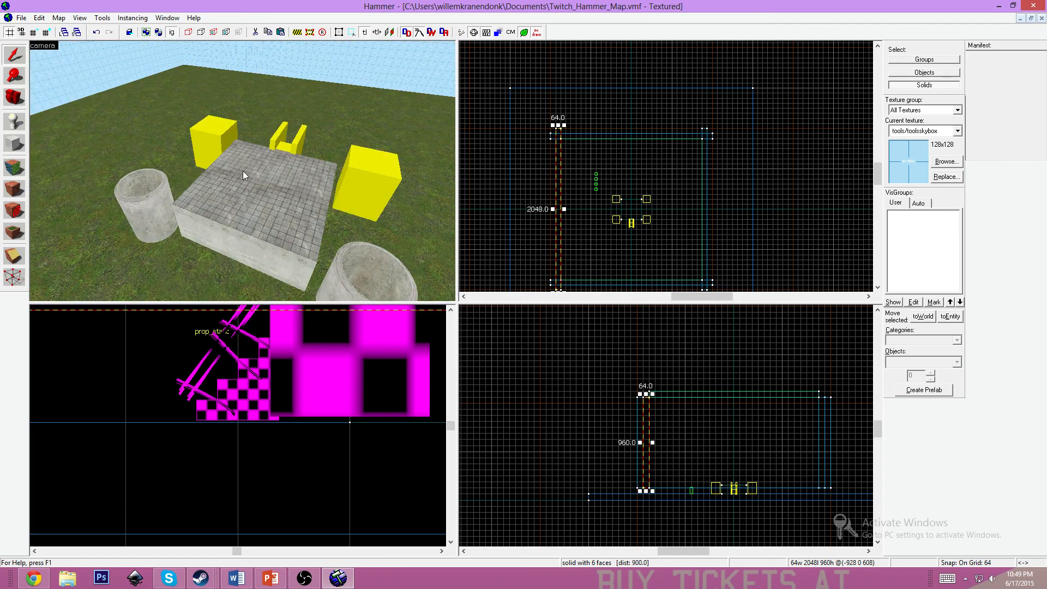
key("z")
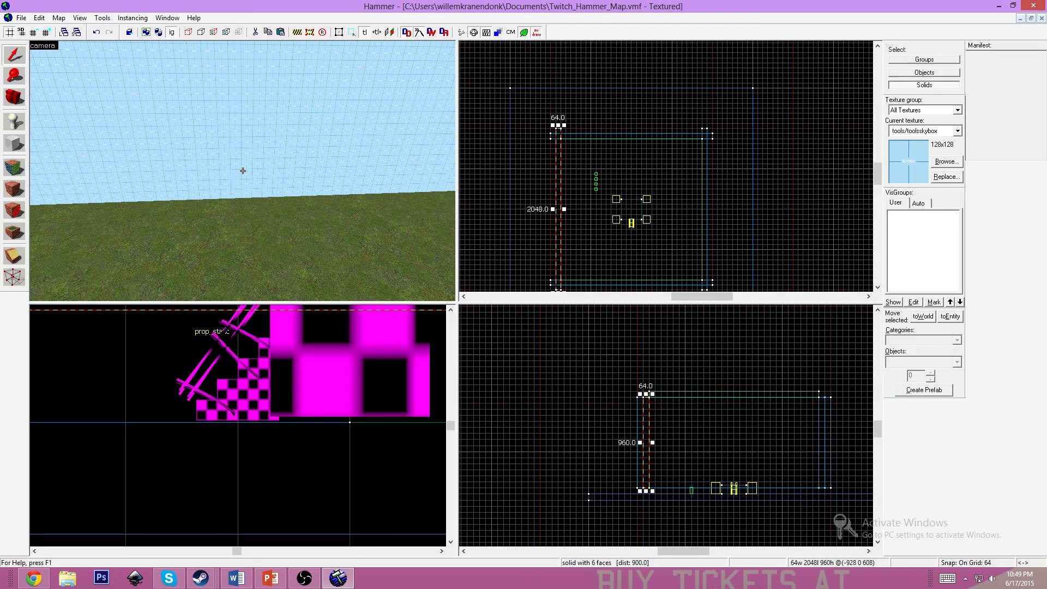
key("z")
key("Escape")
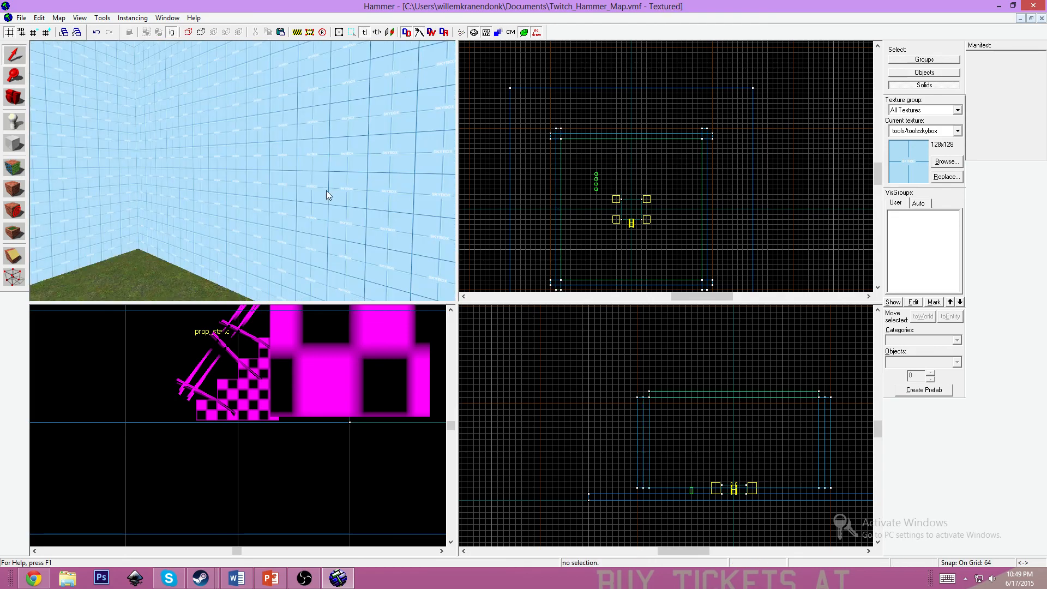
key("z")
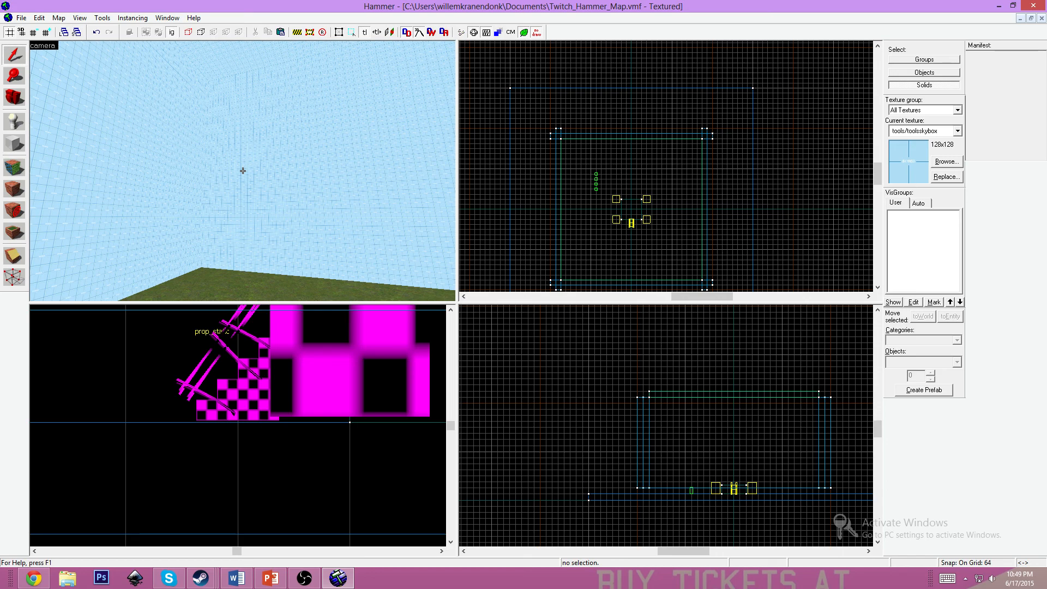
Check the Twitch stream and chat in the browser, and switch to Open Broadcaster Software over the Hammer map
left_click(33, 572)
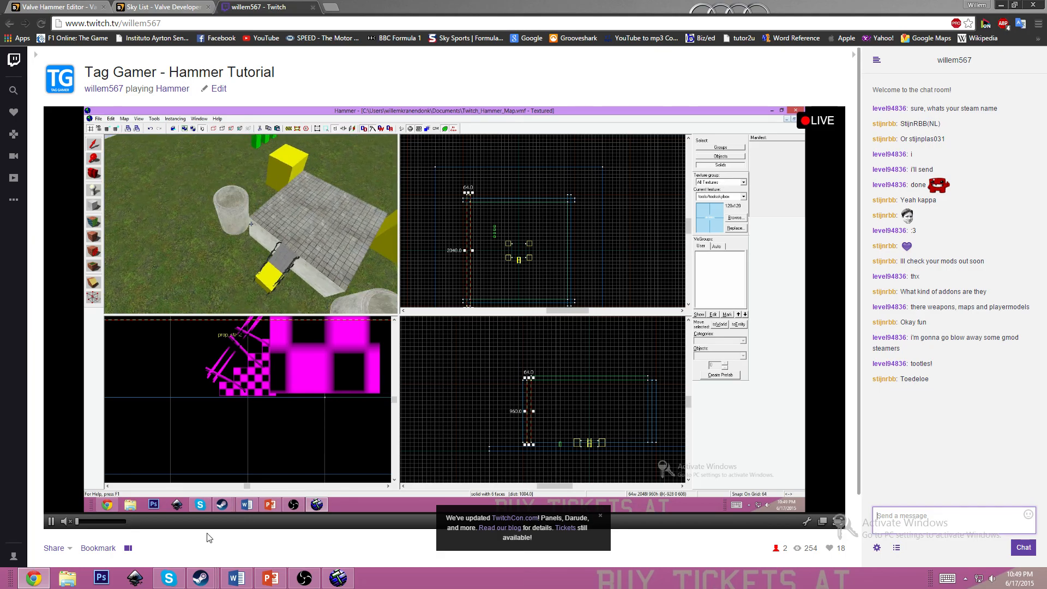
left_click(338, 577)
left_click(304, 577)
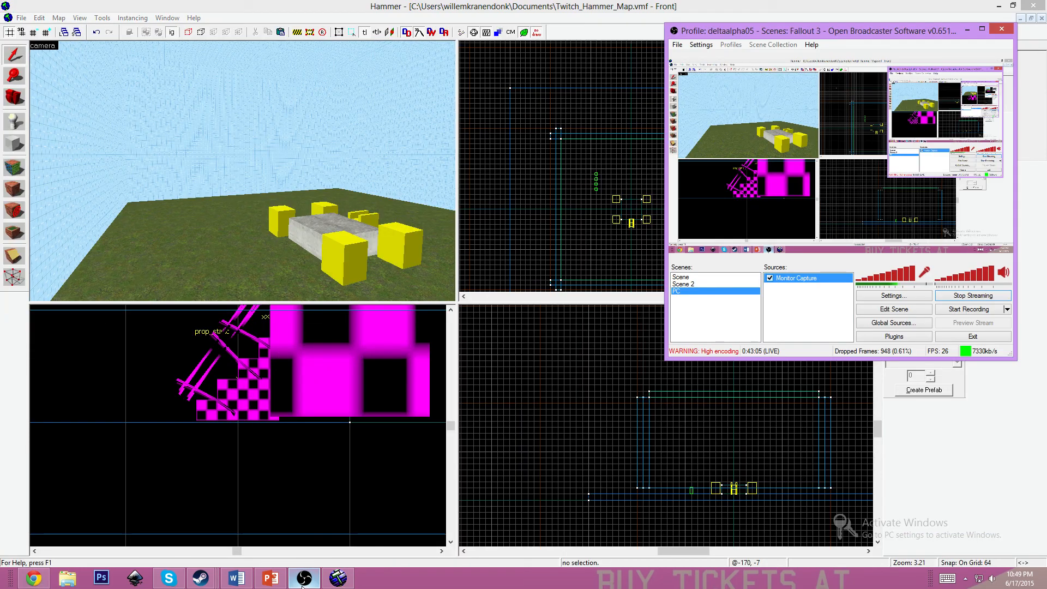